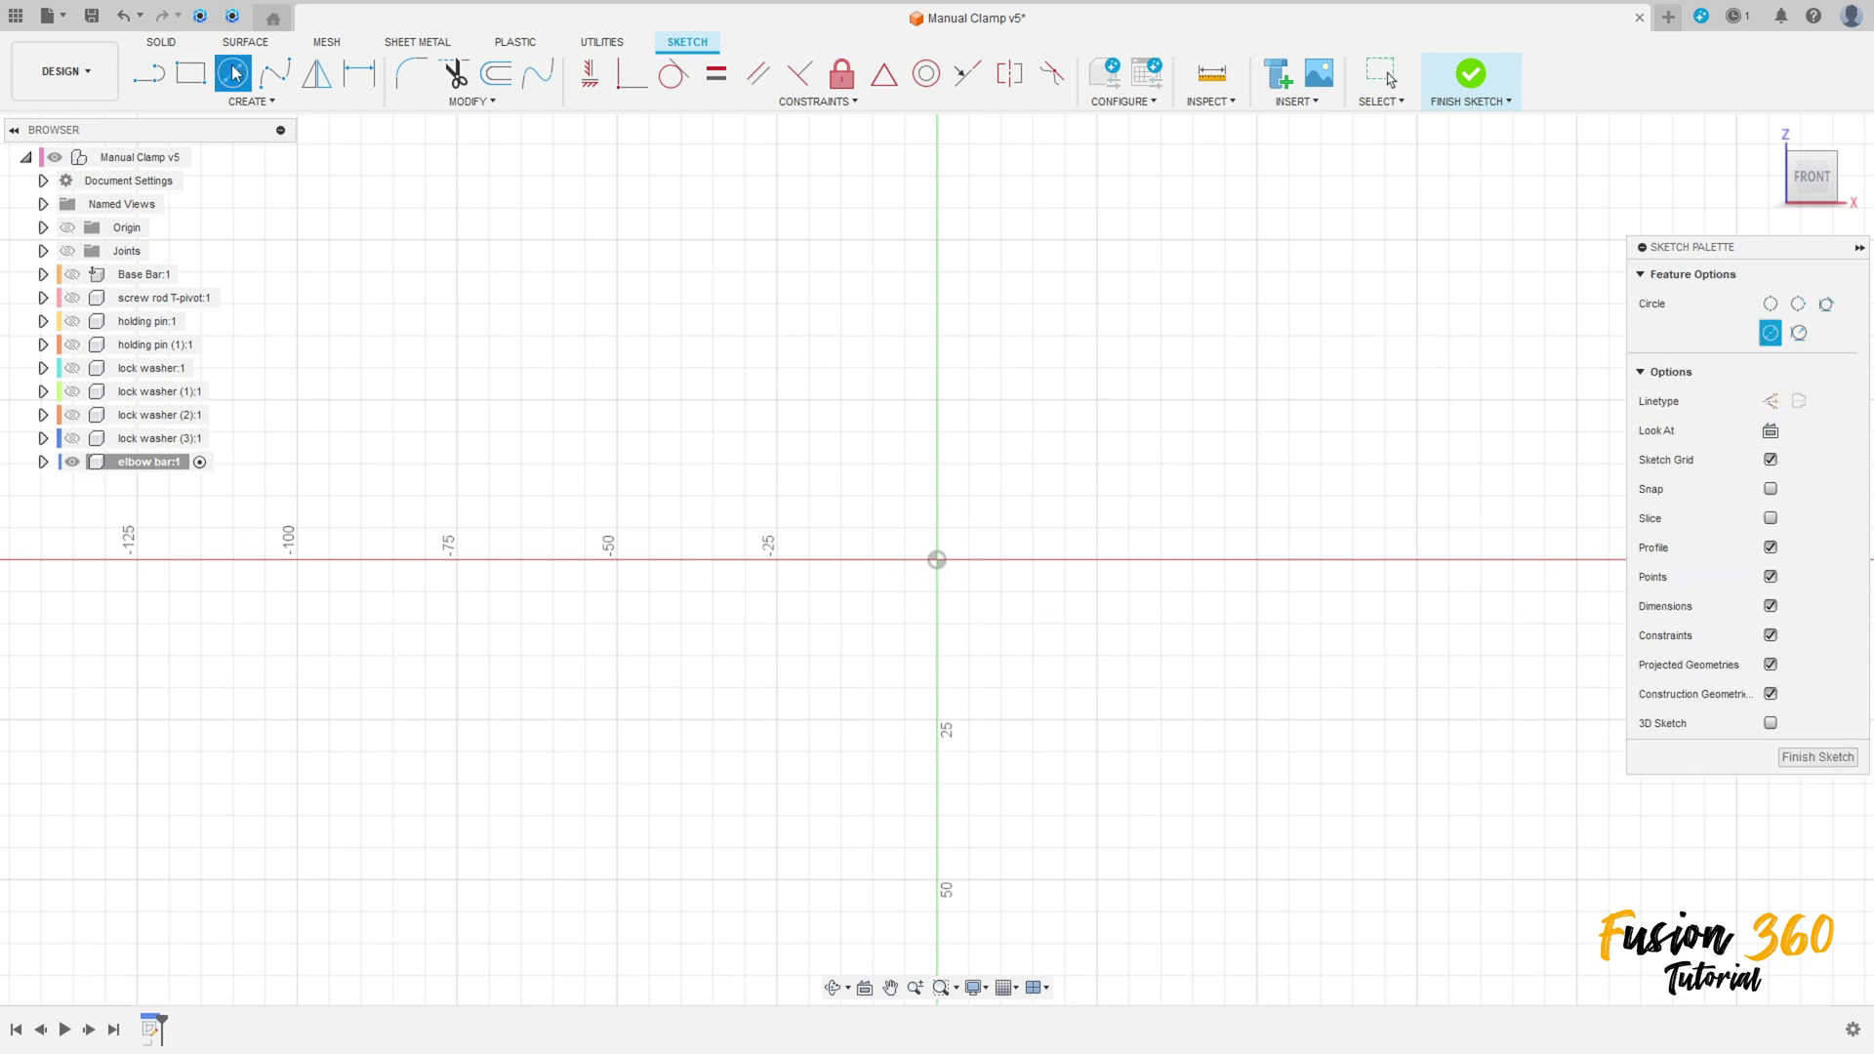
# Step: Draw an 8.5 mm circle at the origin and another 8.5 mm circle about 49 mm above it on the vertical axis
pyautogui.click(936, 560)
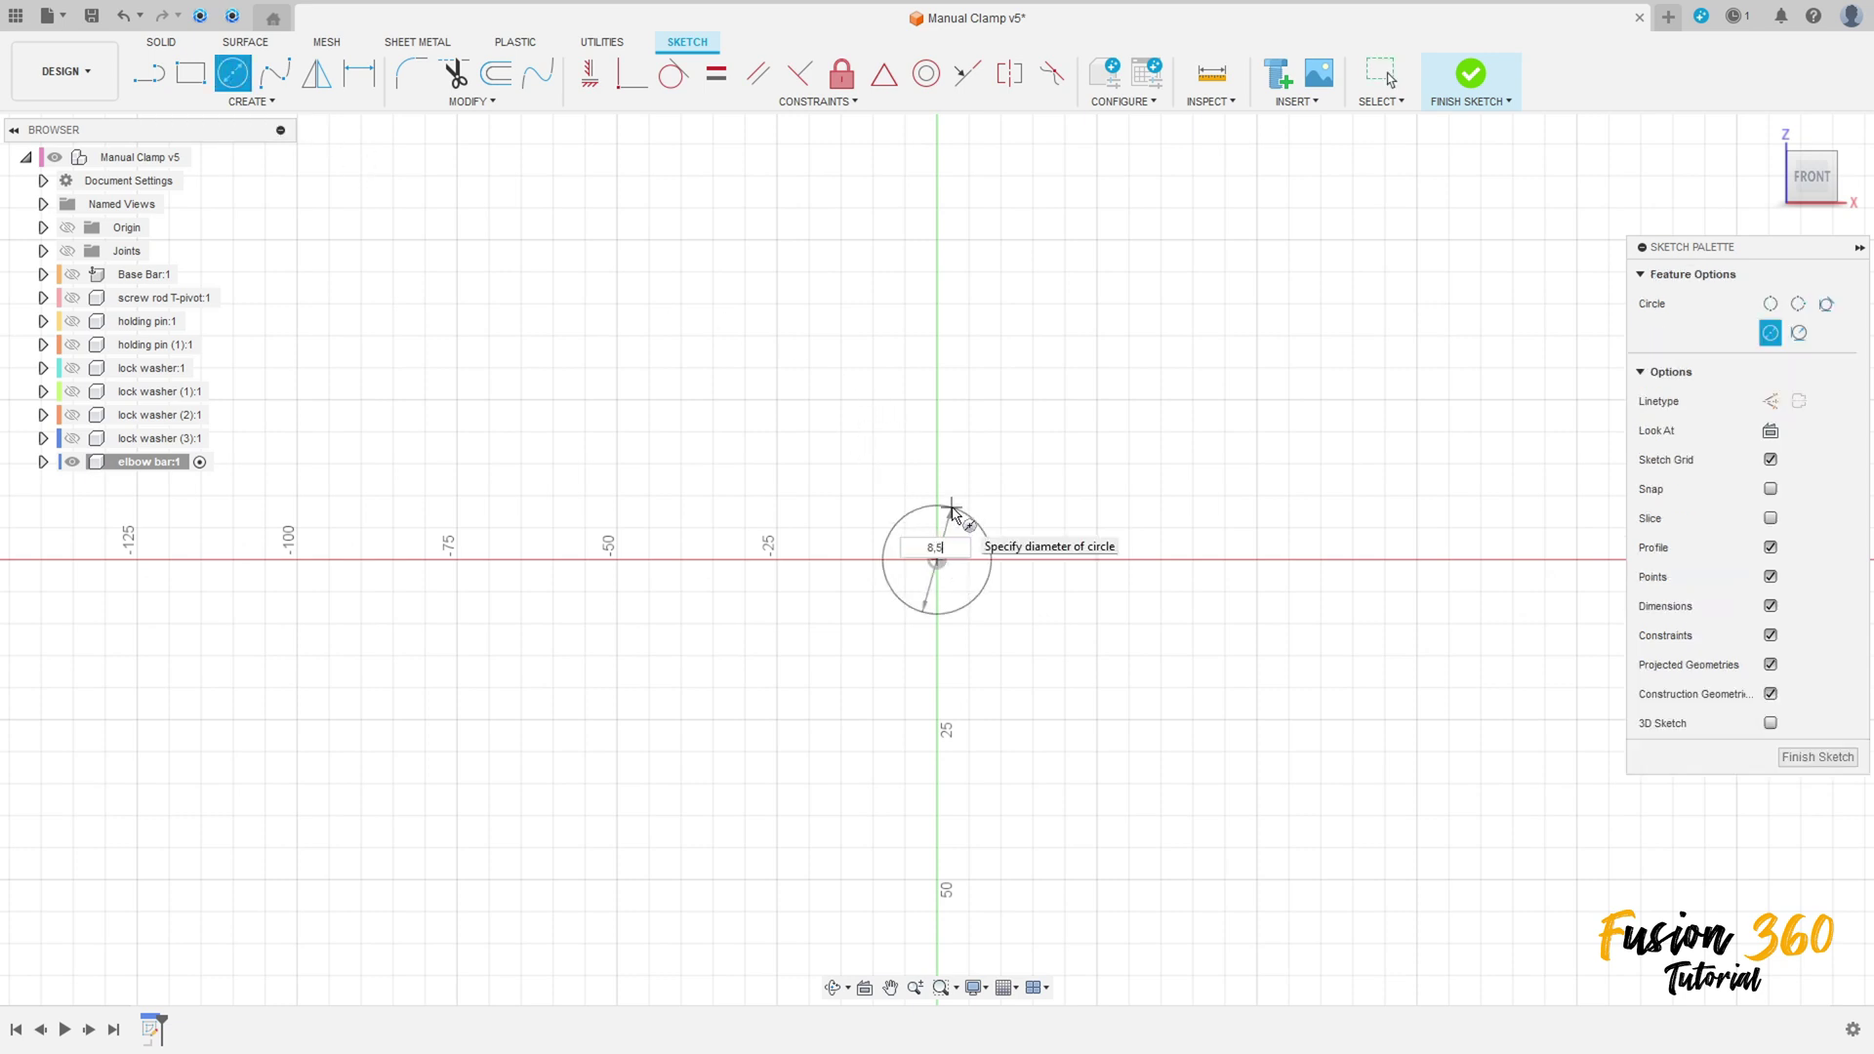
pyautogui.press('Return')
pyautogui.click(936, 245)
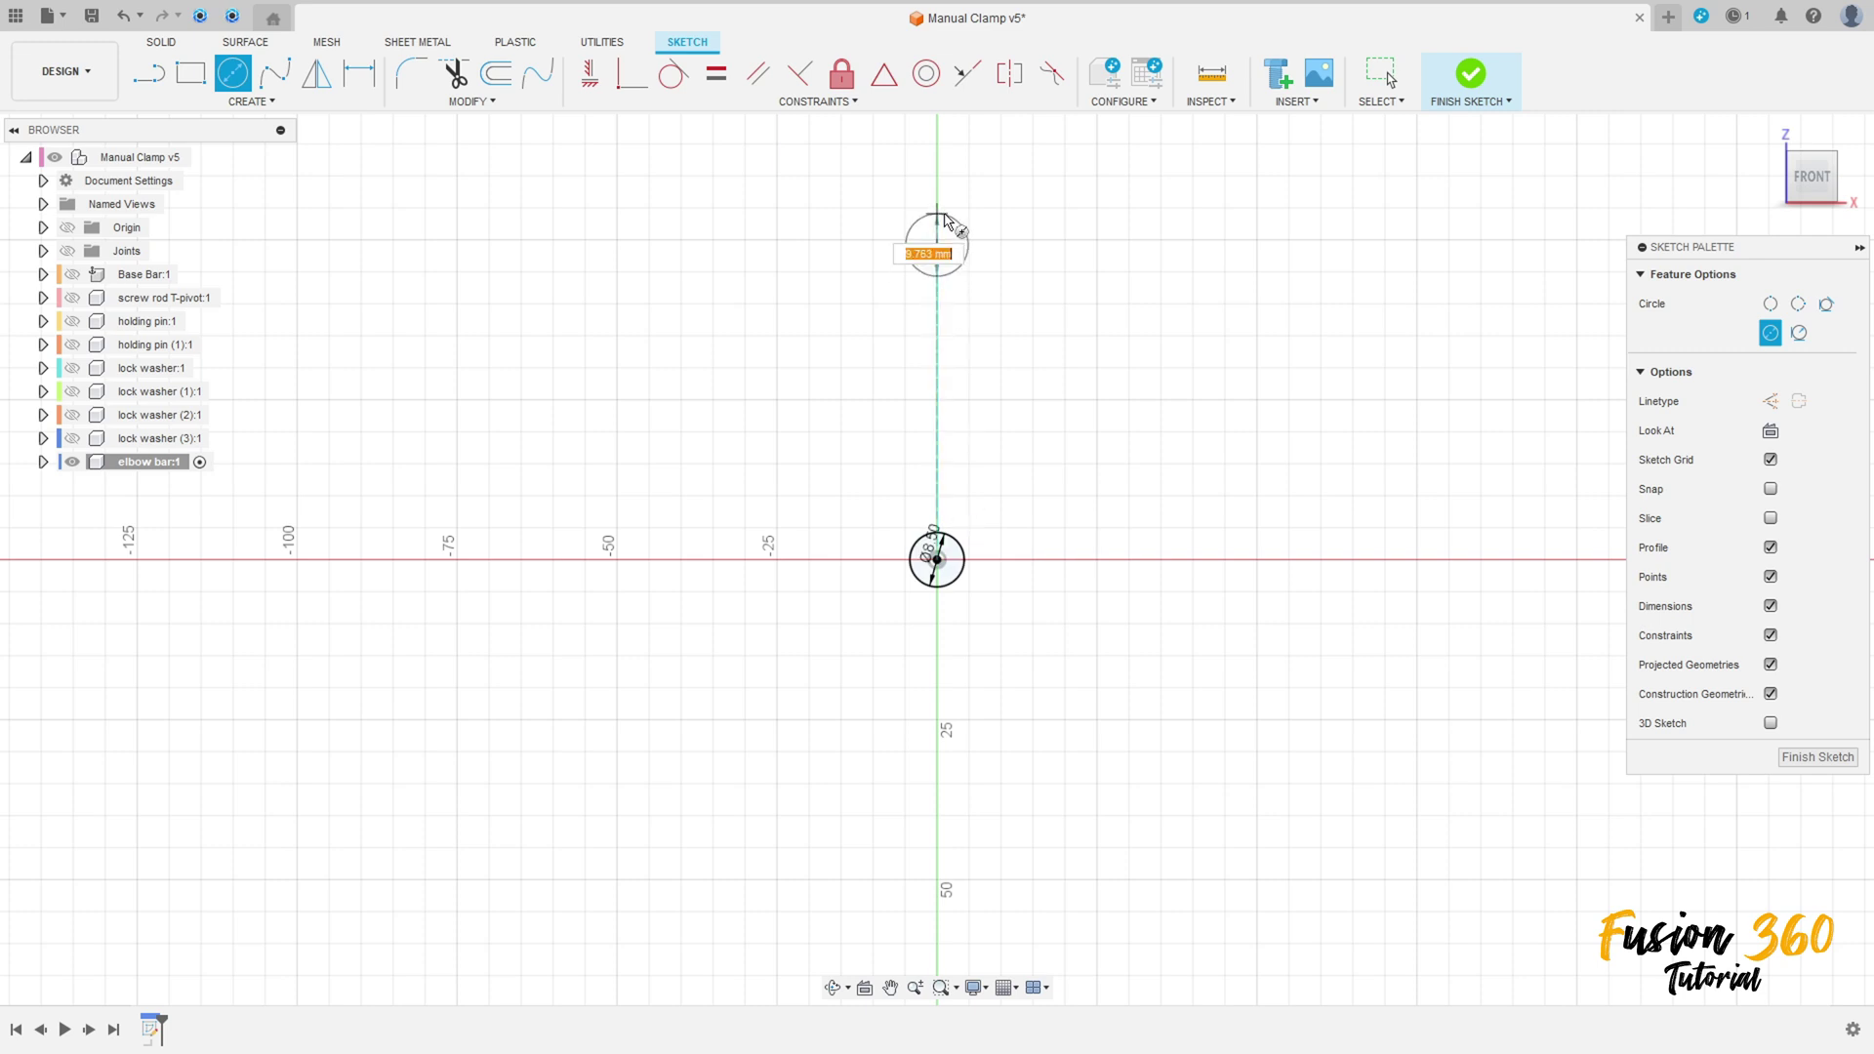
pyautogui.write('8,5')
pyautogui.press('Return')
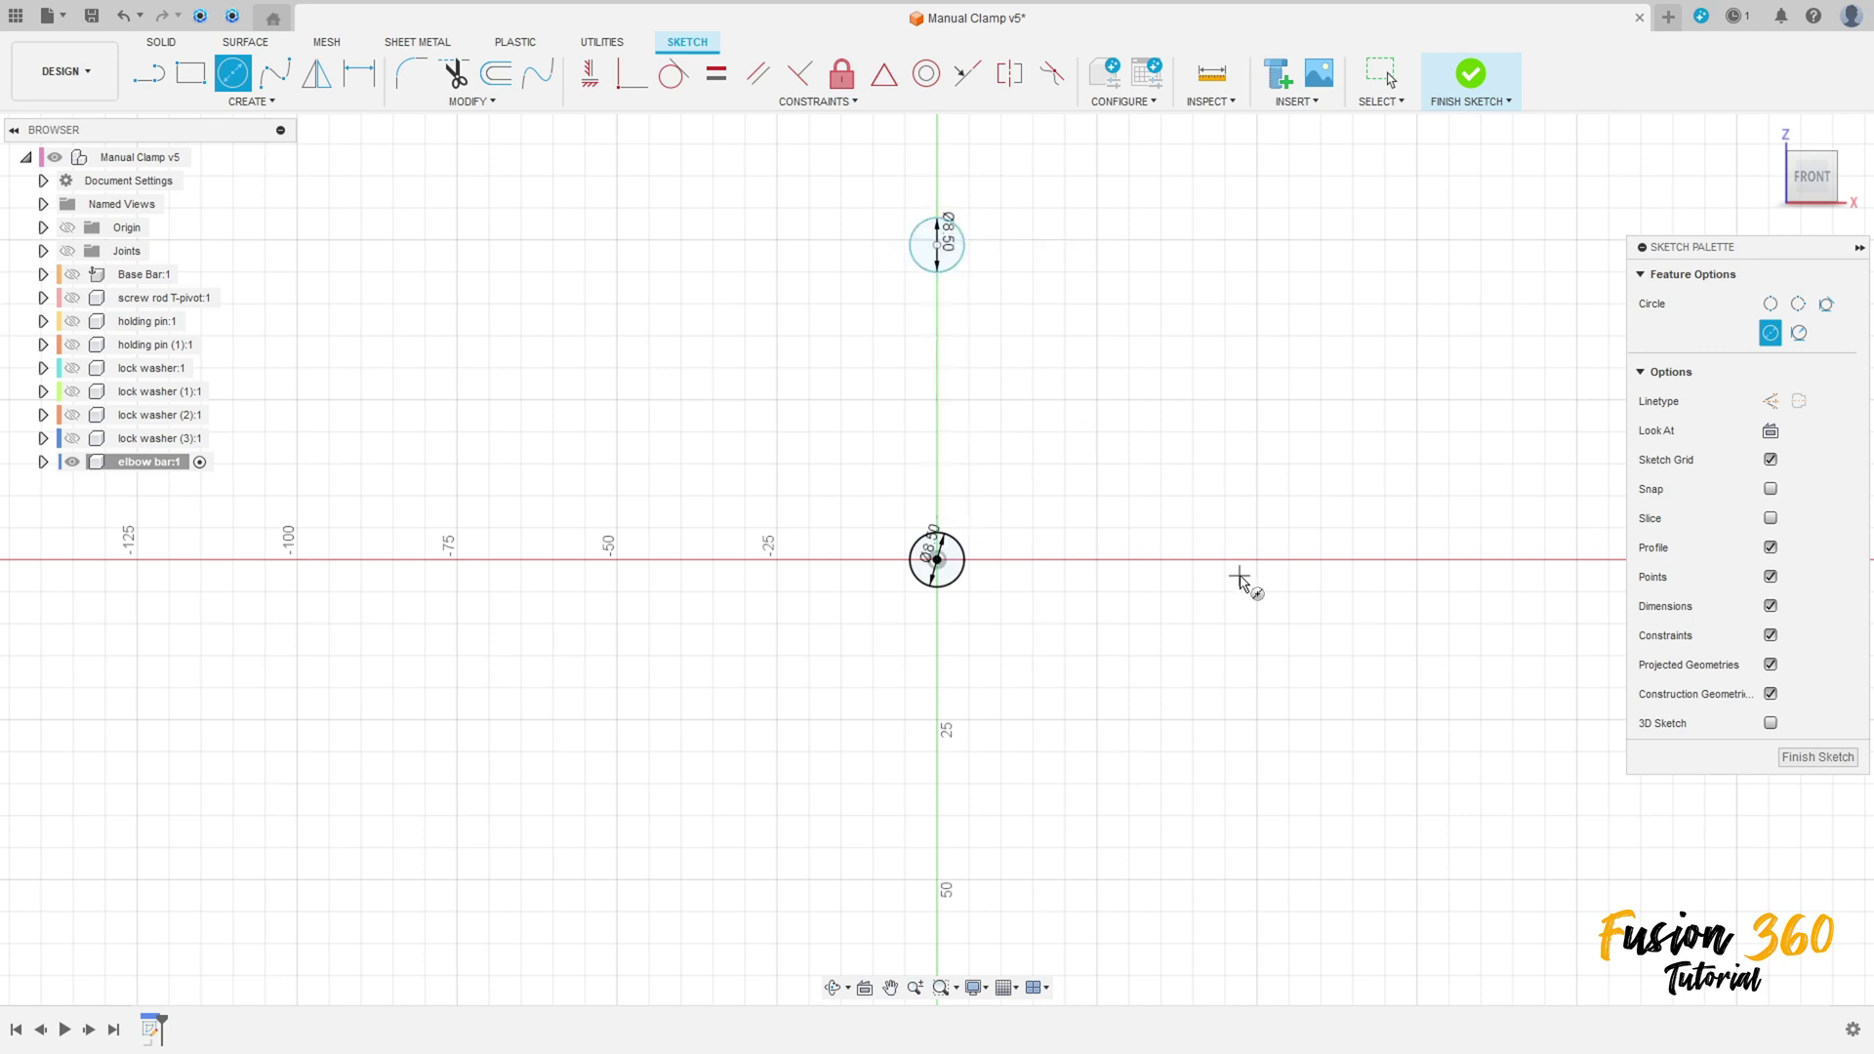
# Step: Draw a 6.5 mm circle on the horizontal axis, about 57 mm to the right of the origin
pyautogui.click(1309, 559)
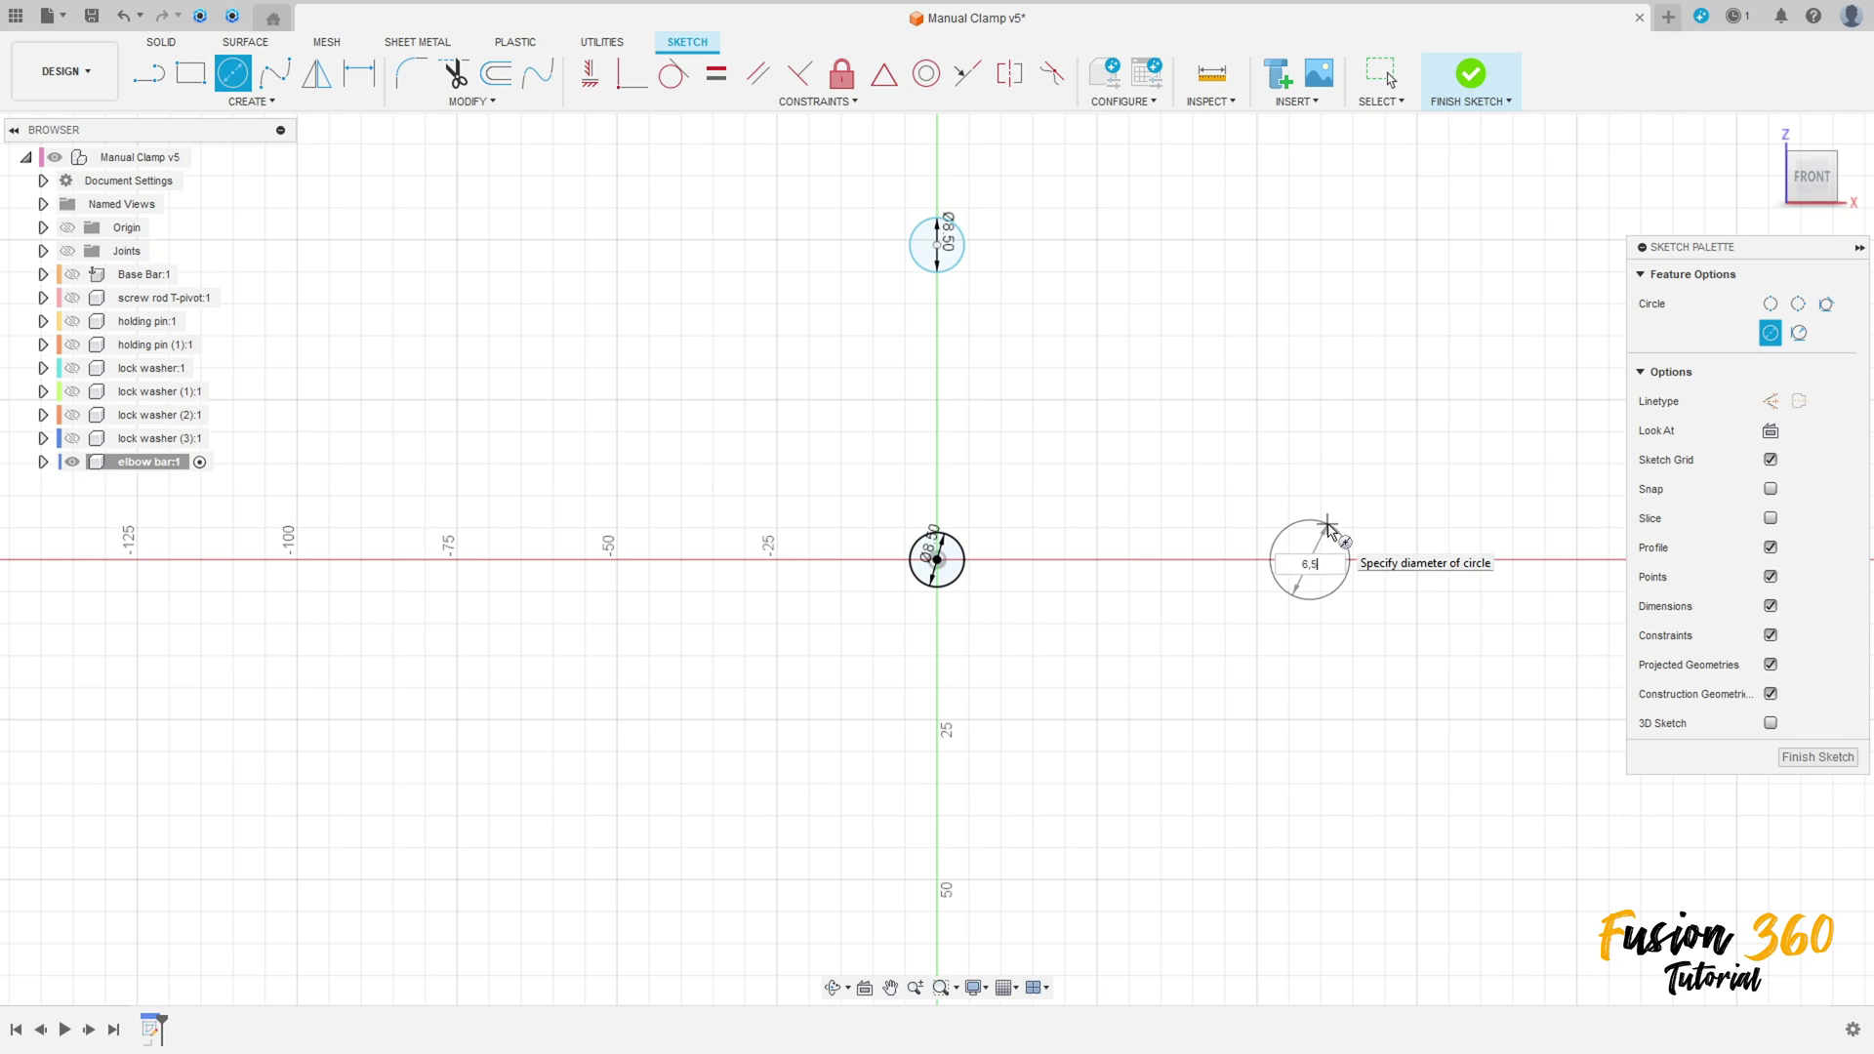
pyautogui.press('Return')
pyautogui.press('Escape')
# Step: Move the diameter labels of the three circles out to clear space beside each circle
pyautogui.scroll(2, 1333, 532)
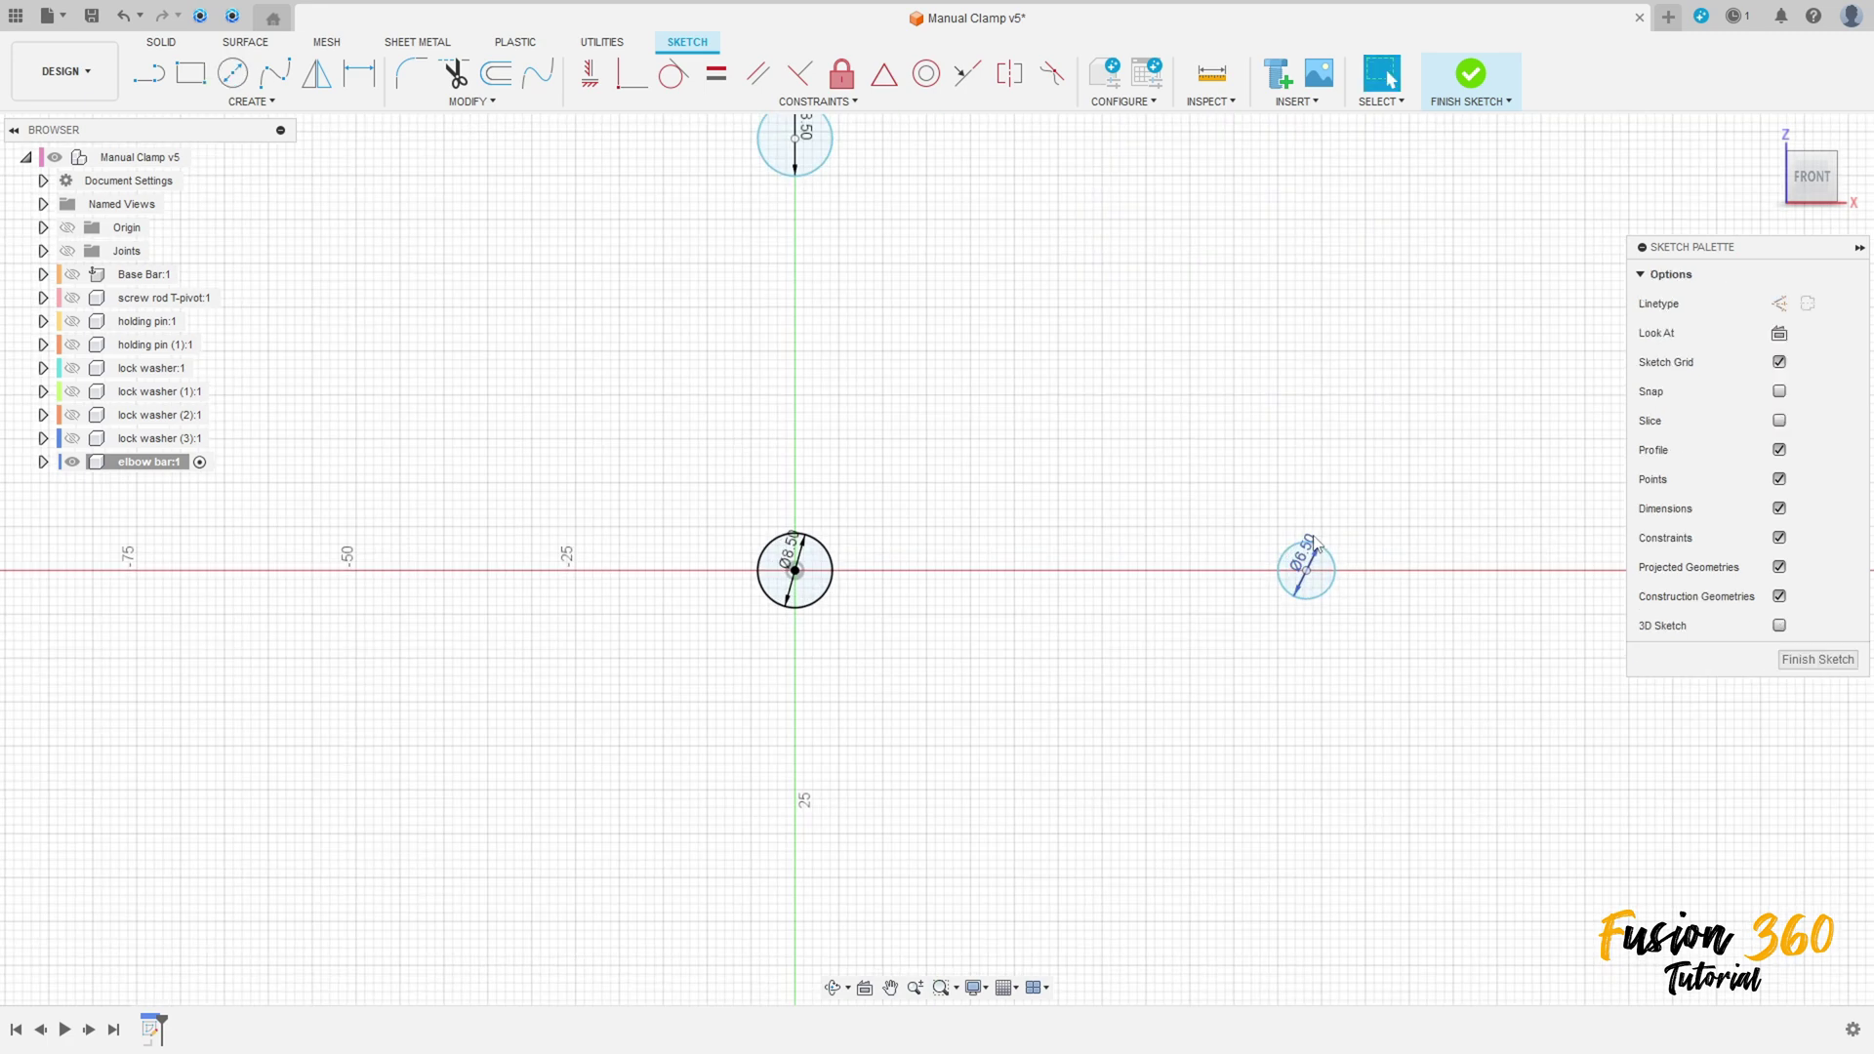
pyautogui.click(1318, 543)
pyautogui.click(1342, 522)
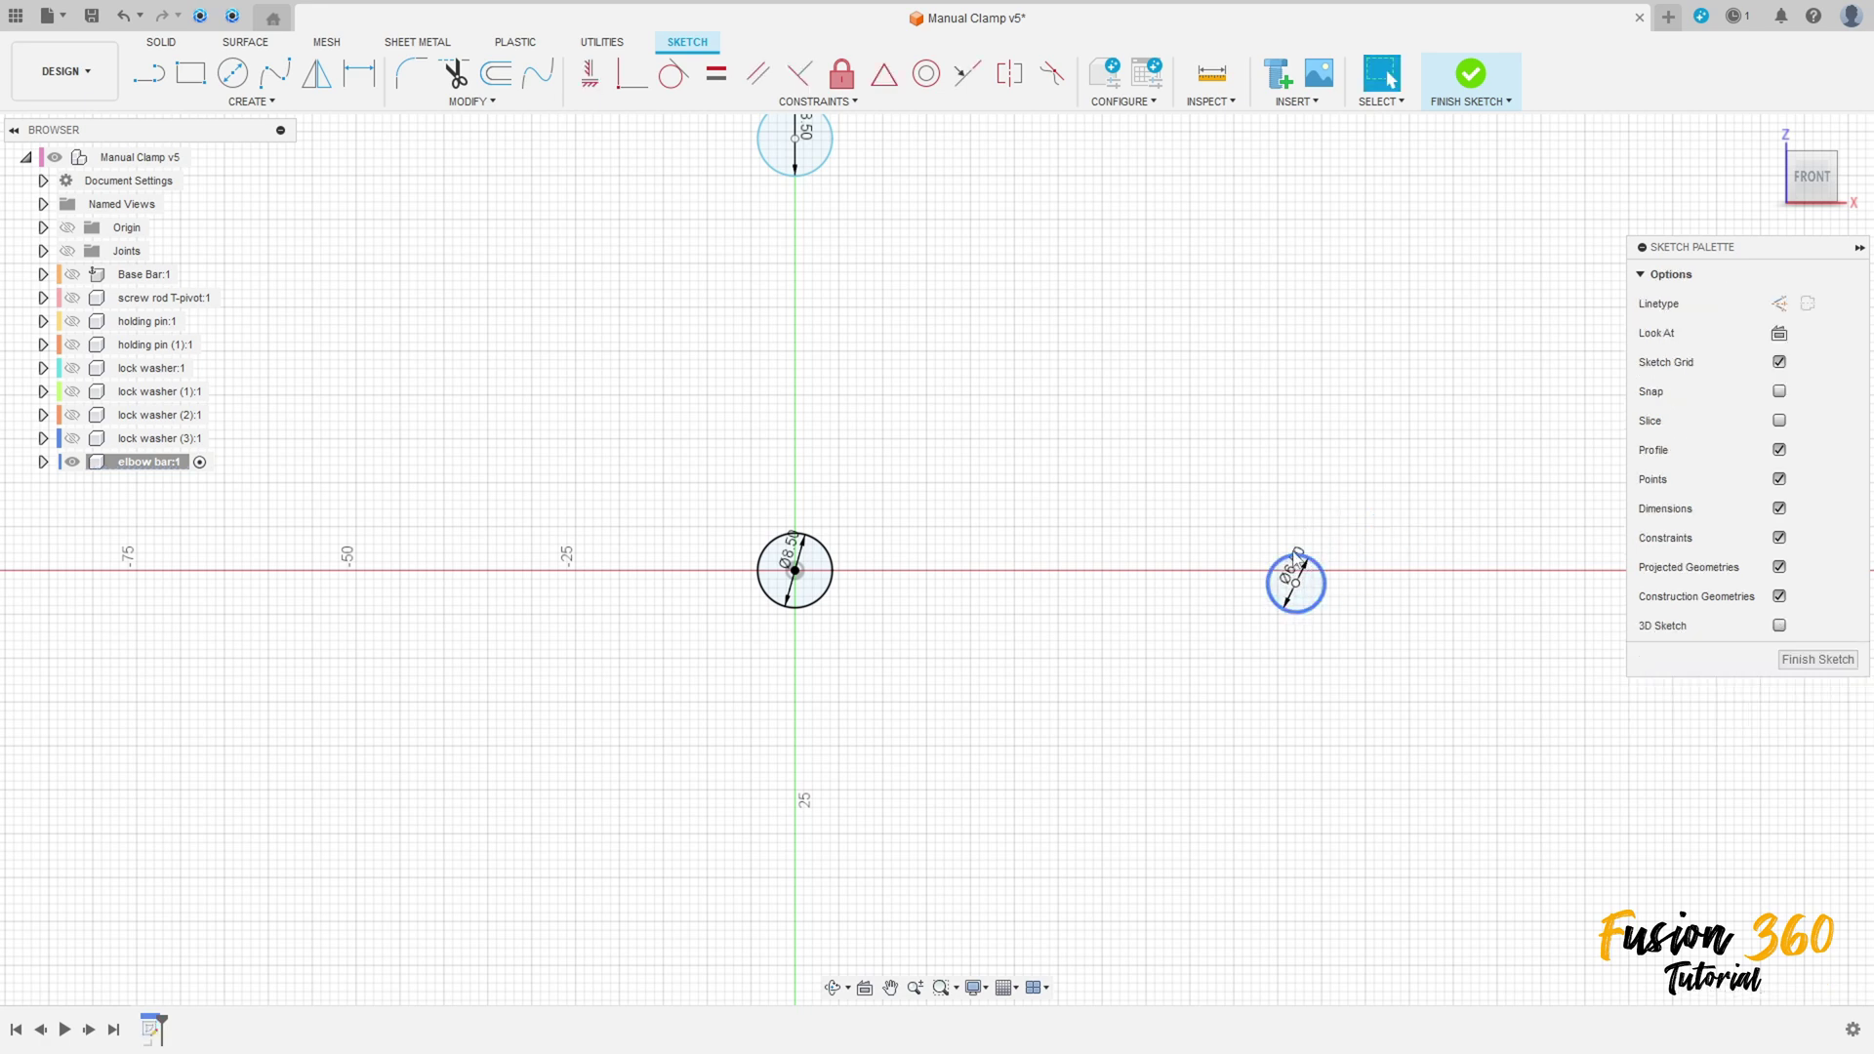
pyautogui.moveTo(1298, 551); pyautogui.dragTo(1427, 515)
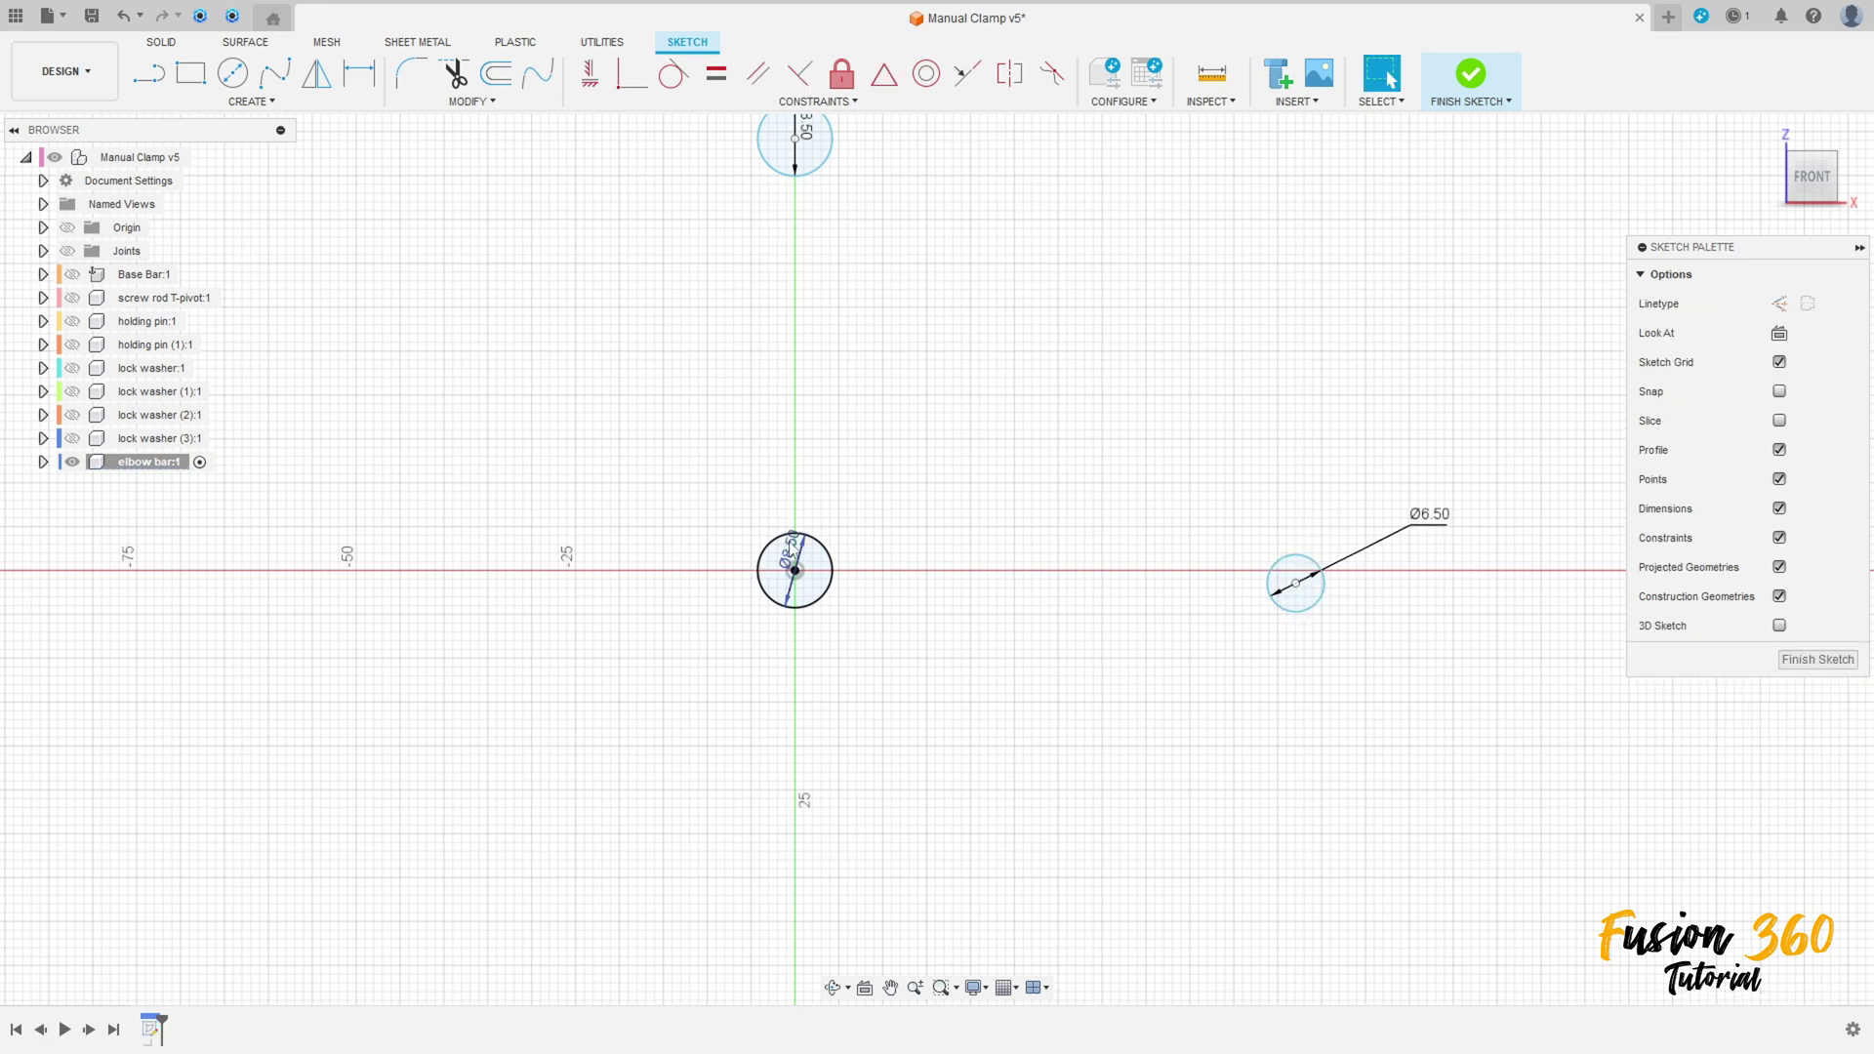
pyautogui.moveTo(789, 553); pyautogui.dragTo(609, 514)
pyautogui.scroll(-2, 853, 431)
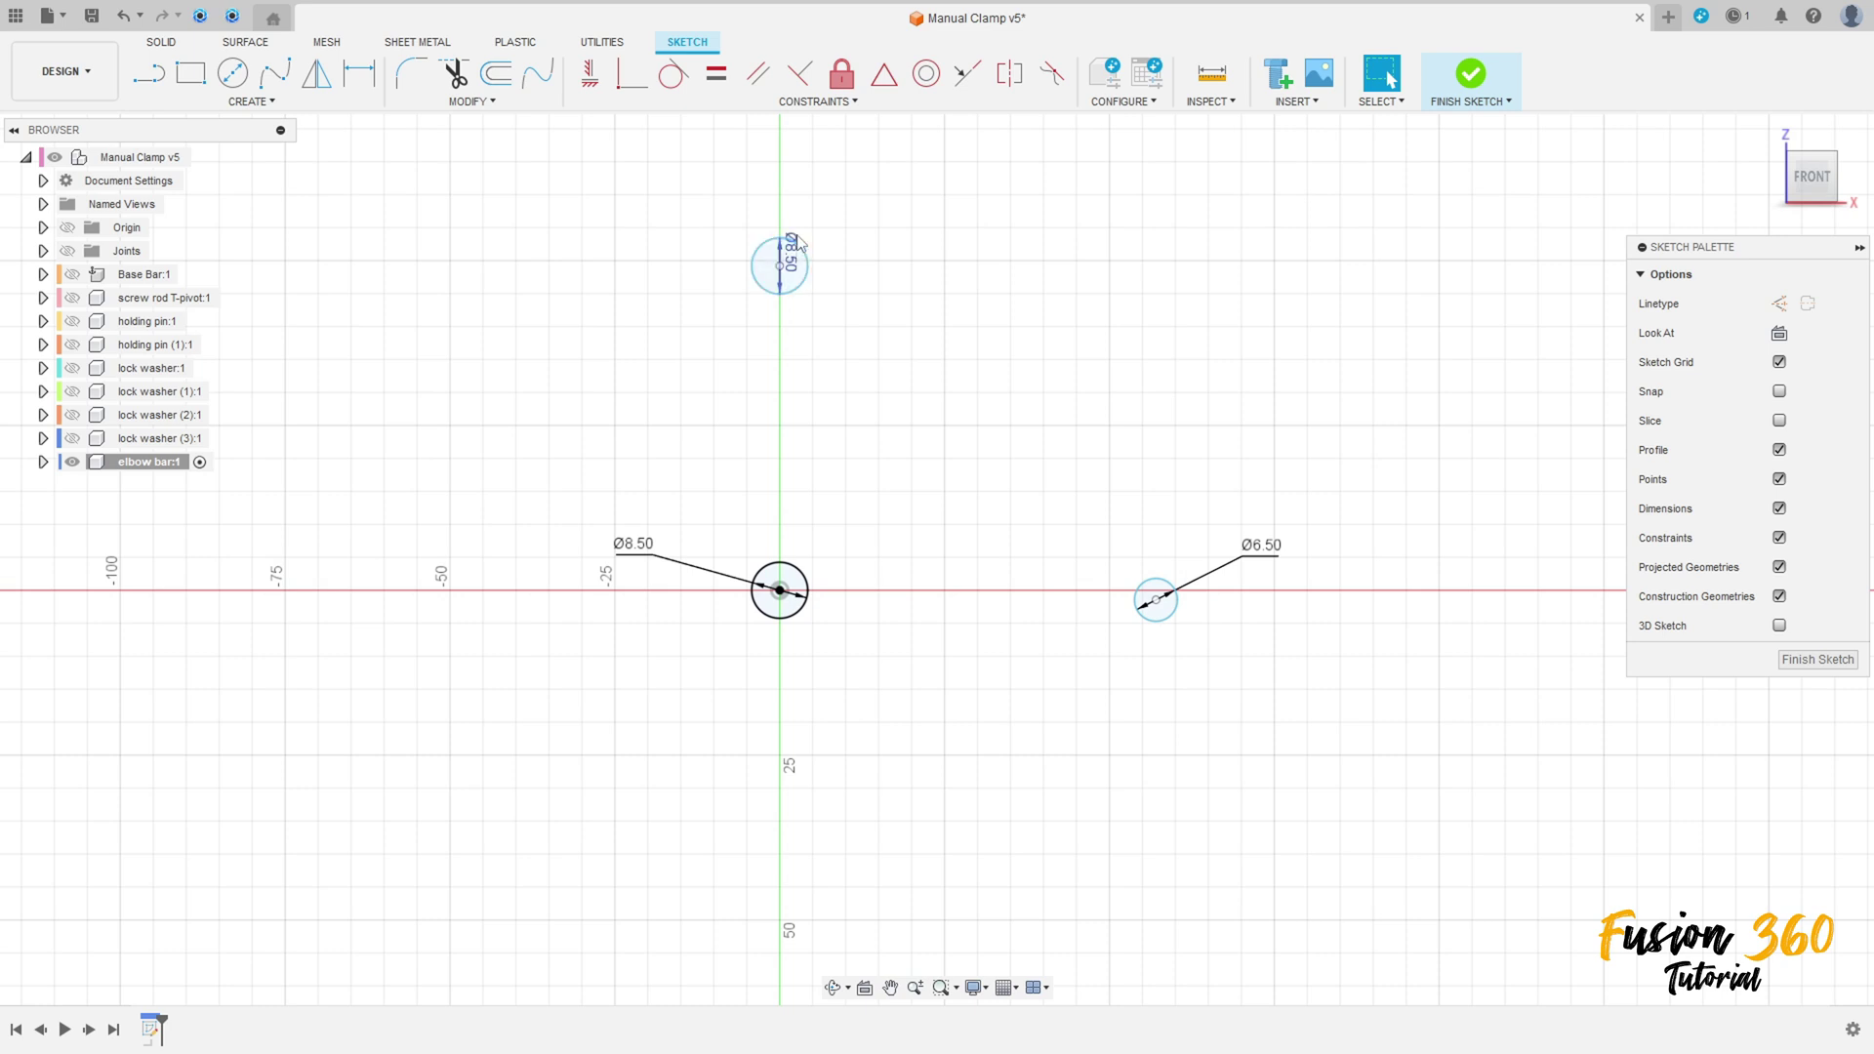
pyautogui.moveTo(799, 242); pyautogui.dragTo(663, 205)
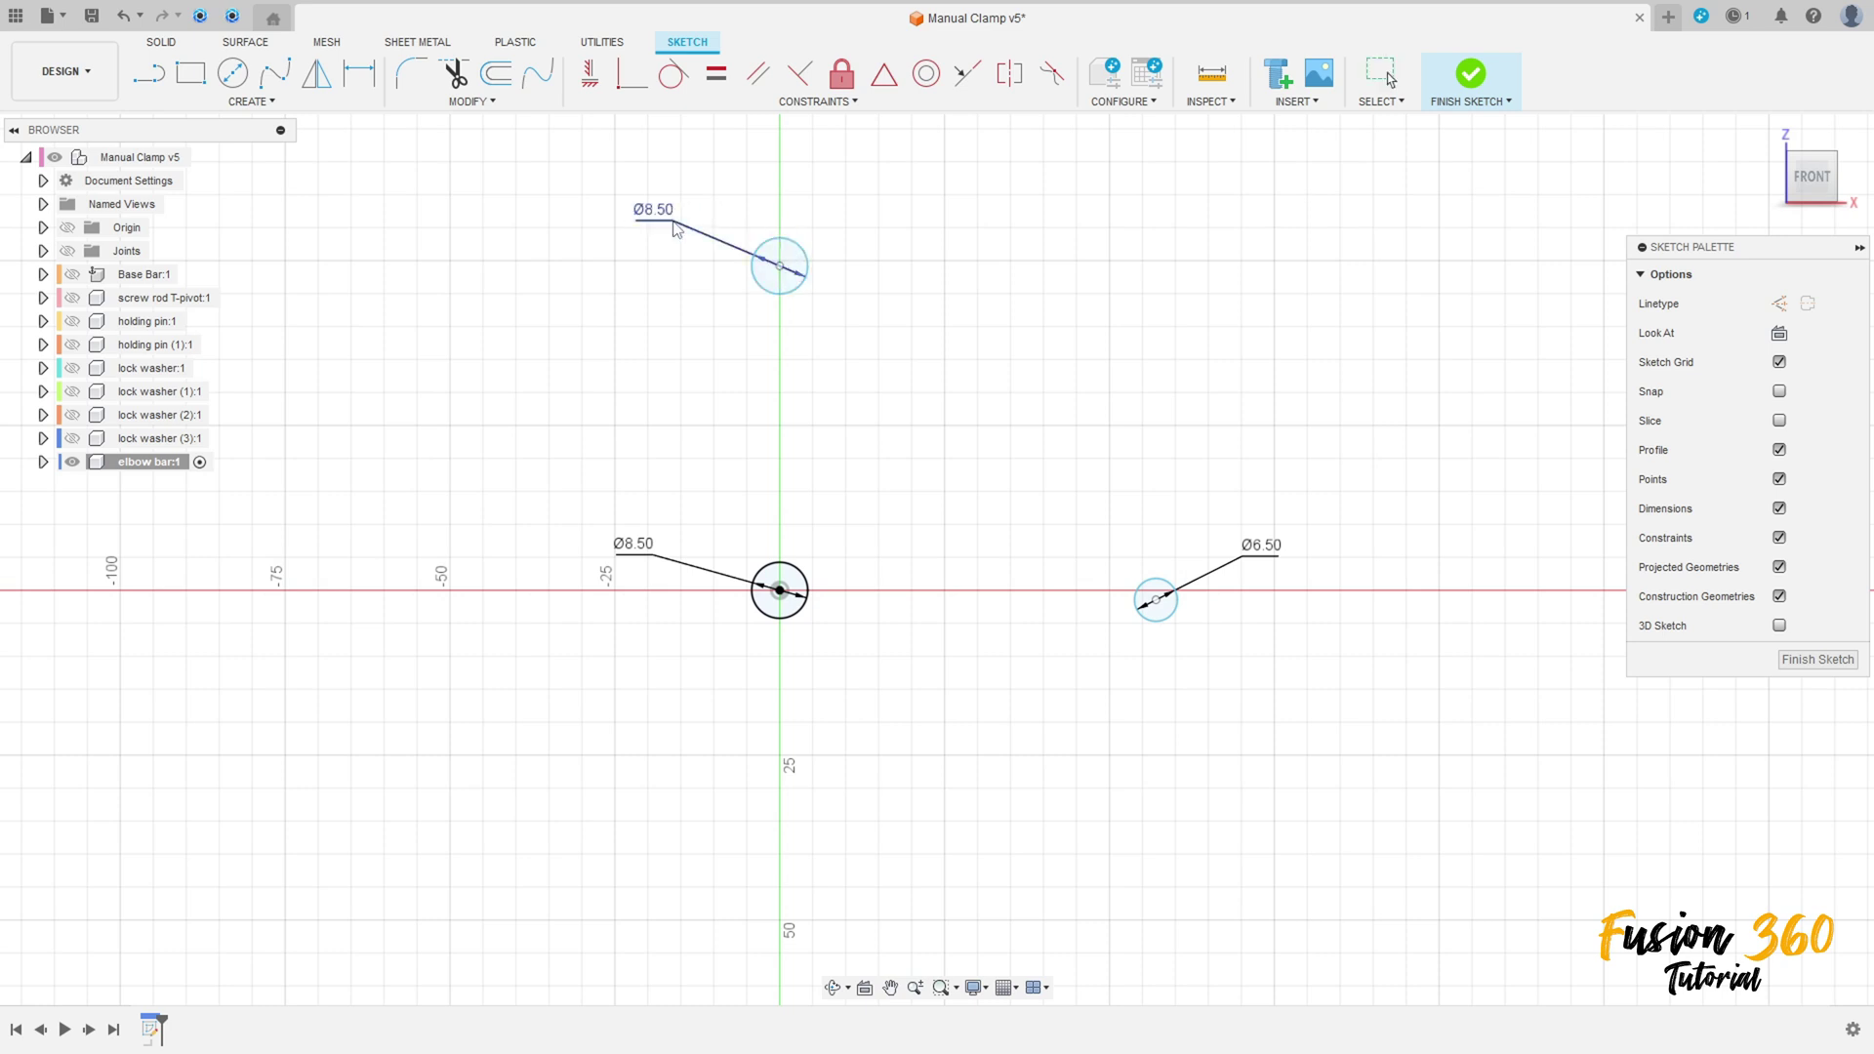
# Step: Constrain the upper circle's center vertically and the 6.5 mm circle's center horizontally to the origin circle's center
pyautogui.click(590, 78)
pyautogui.click(780, 265)
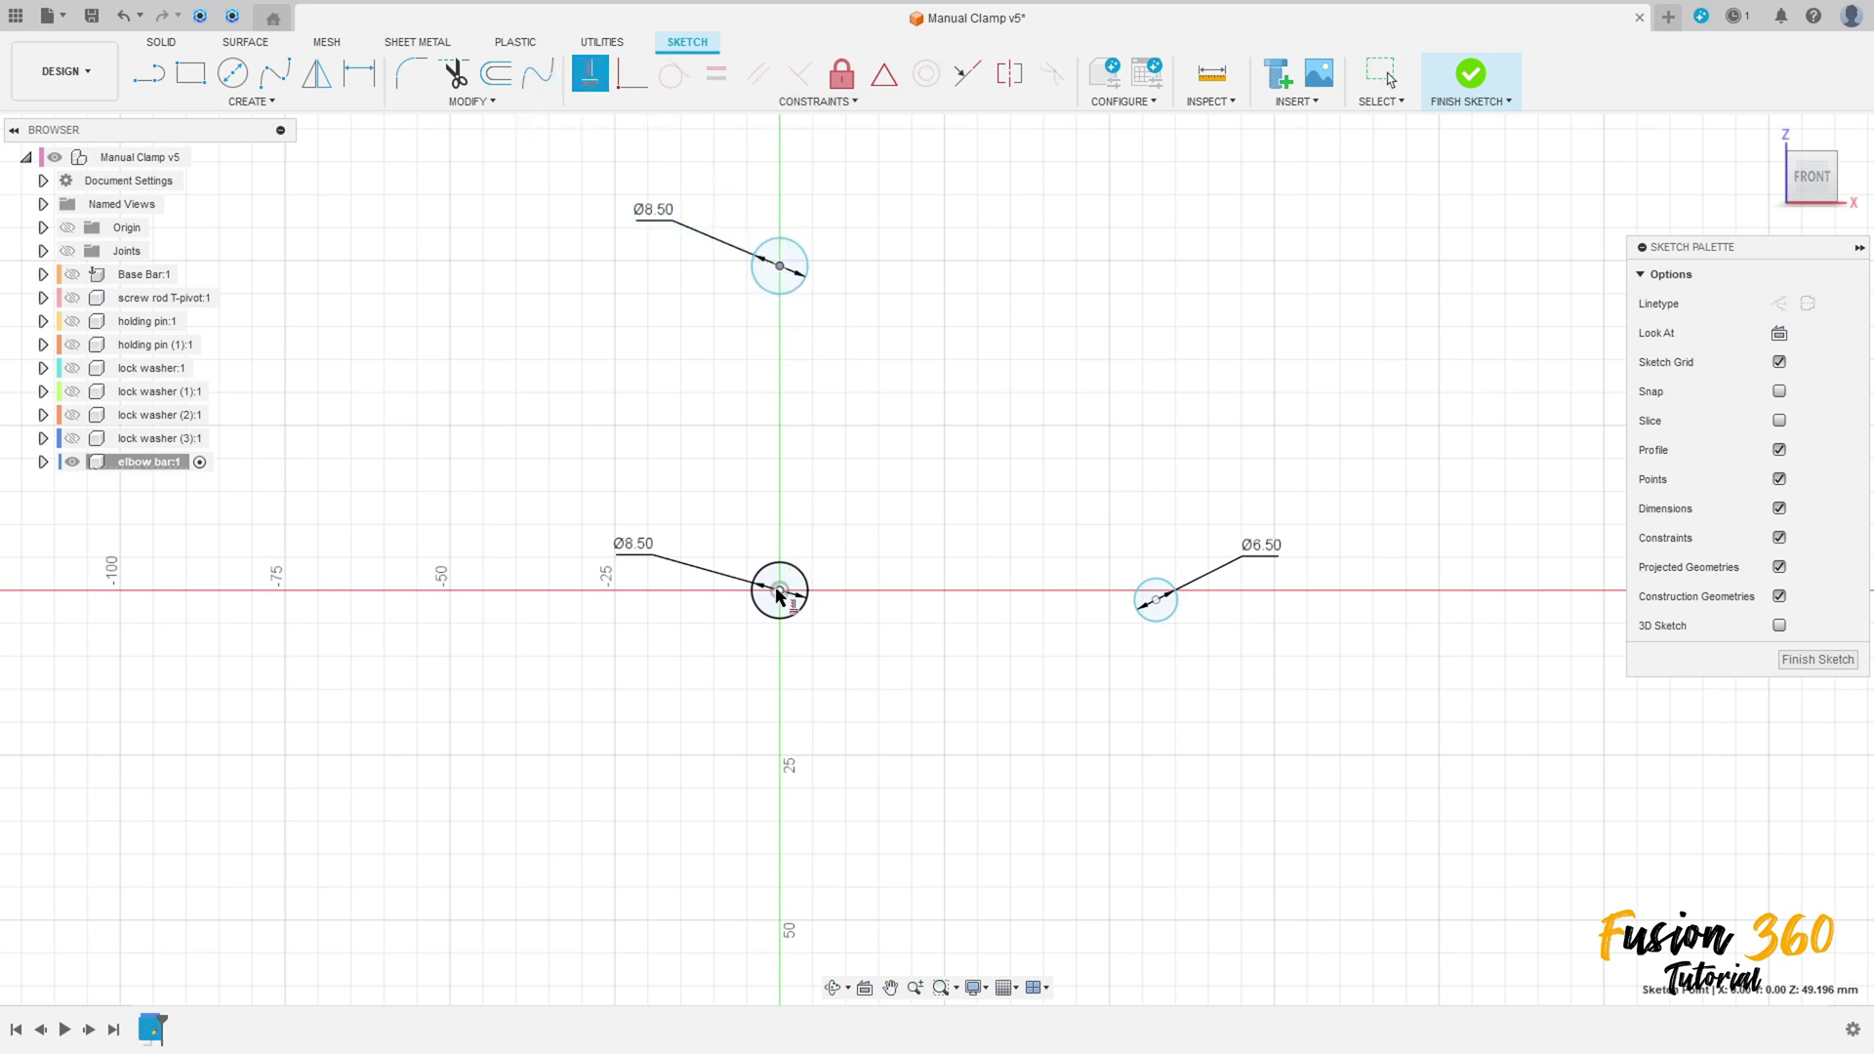
pyautogui.click(779, 590)
pyautogui.click(1161, 602)
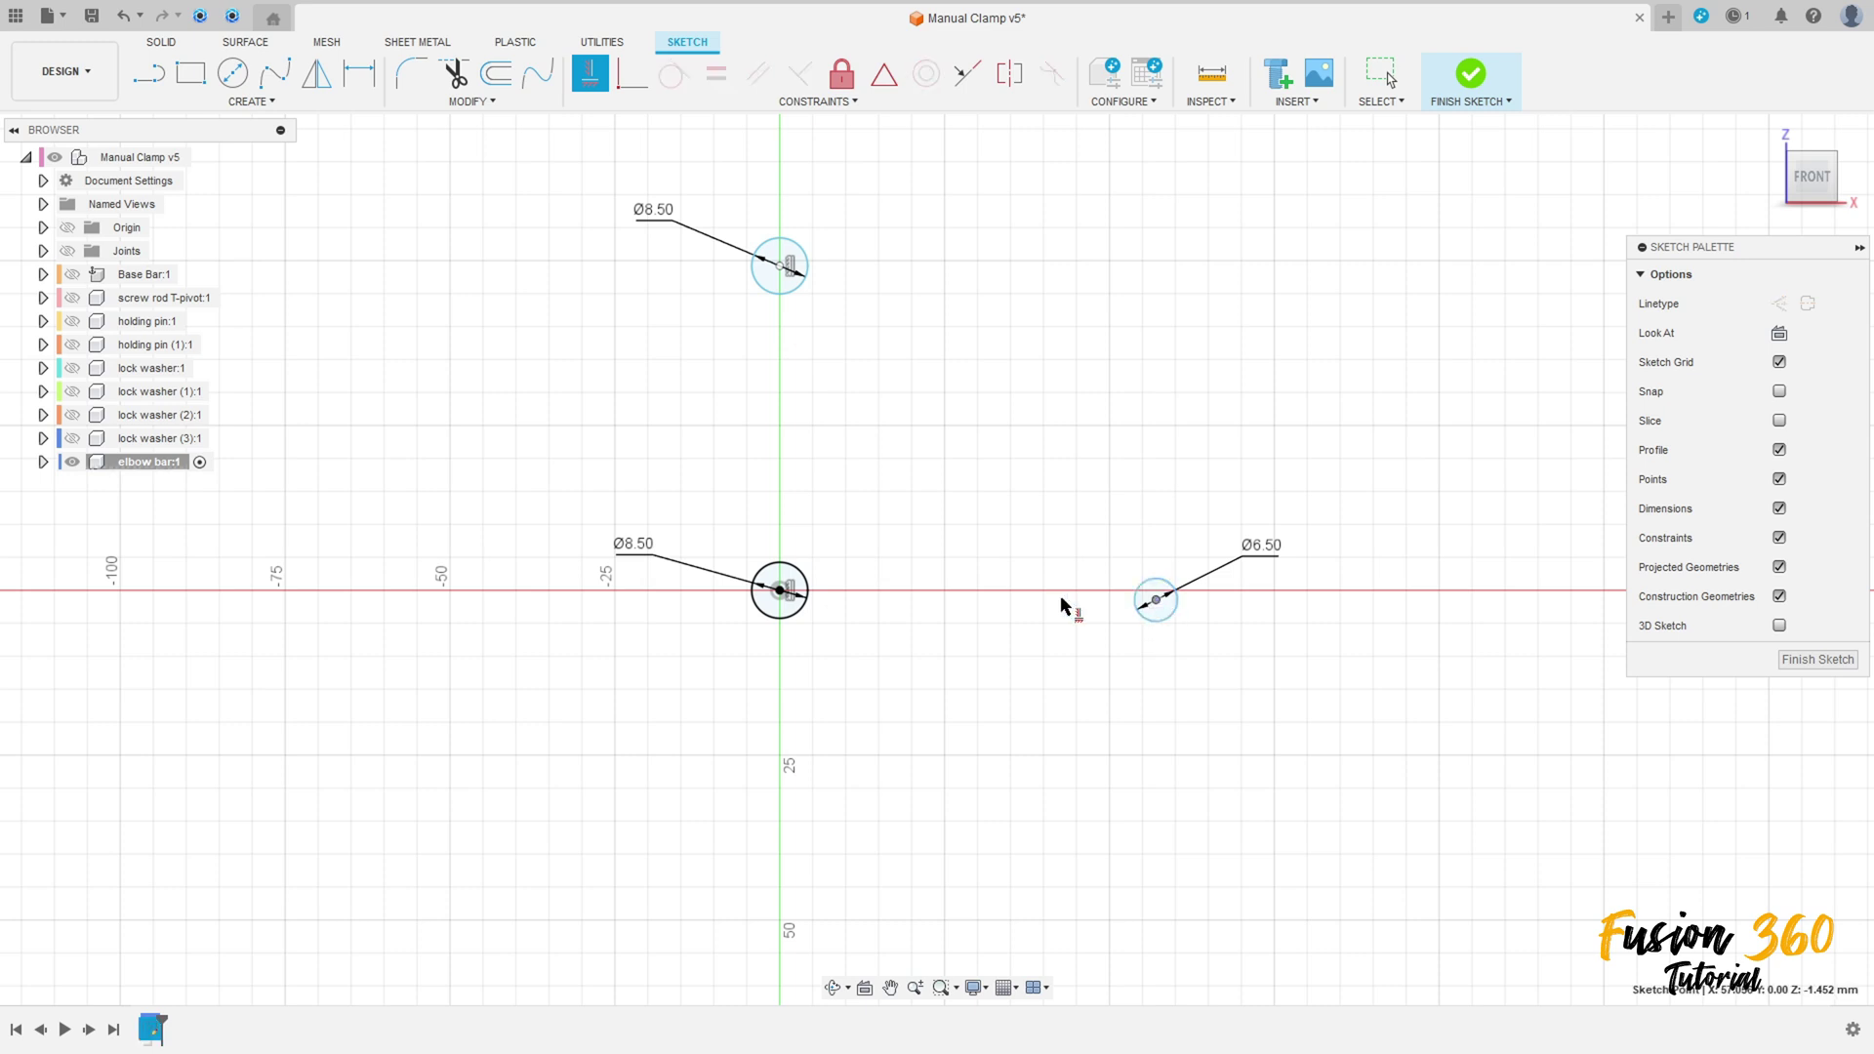
pyautogui.click(778, 592)
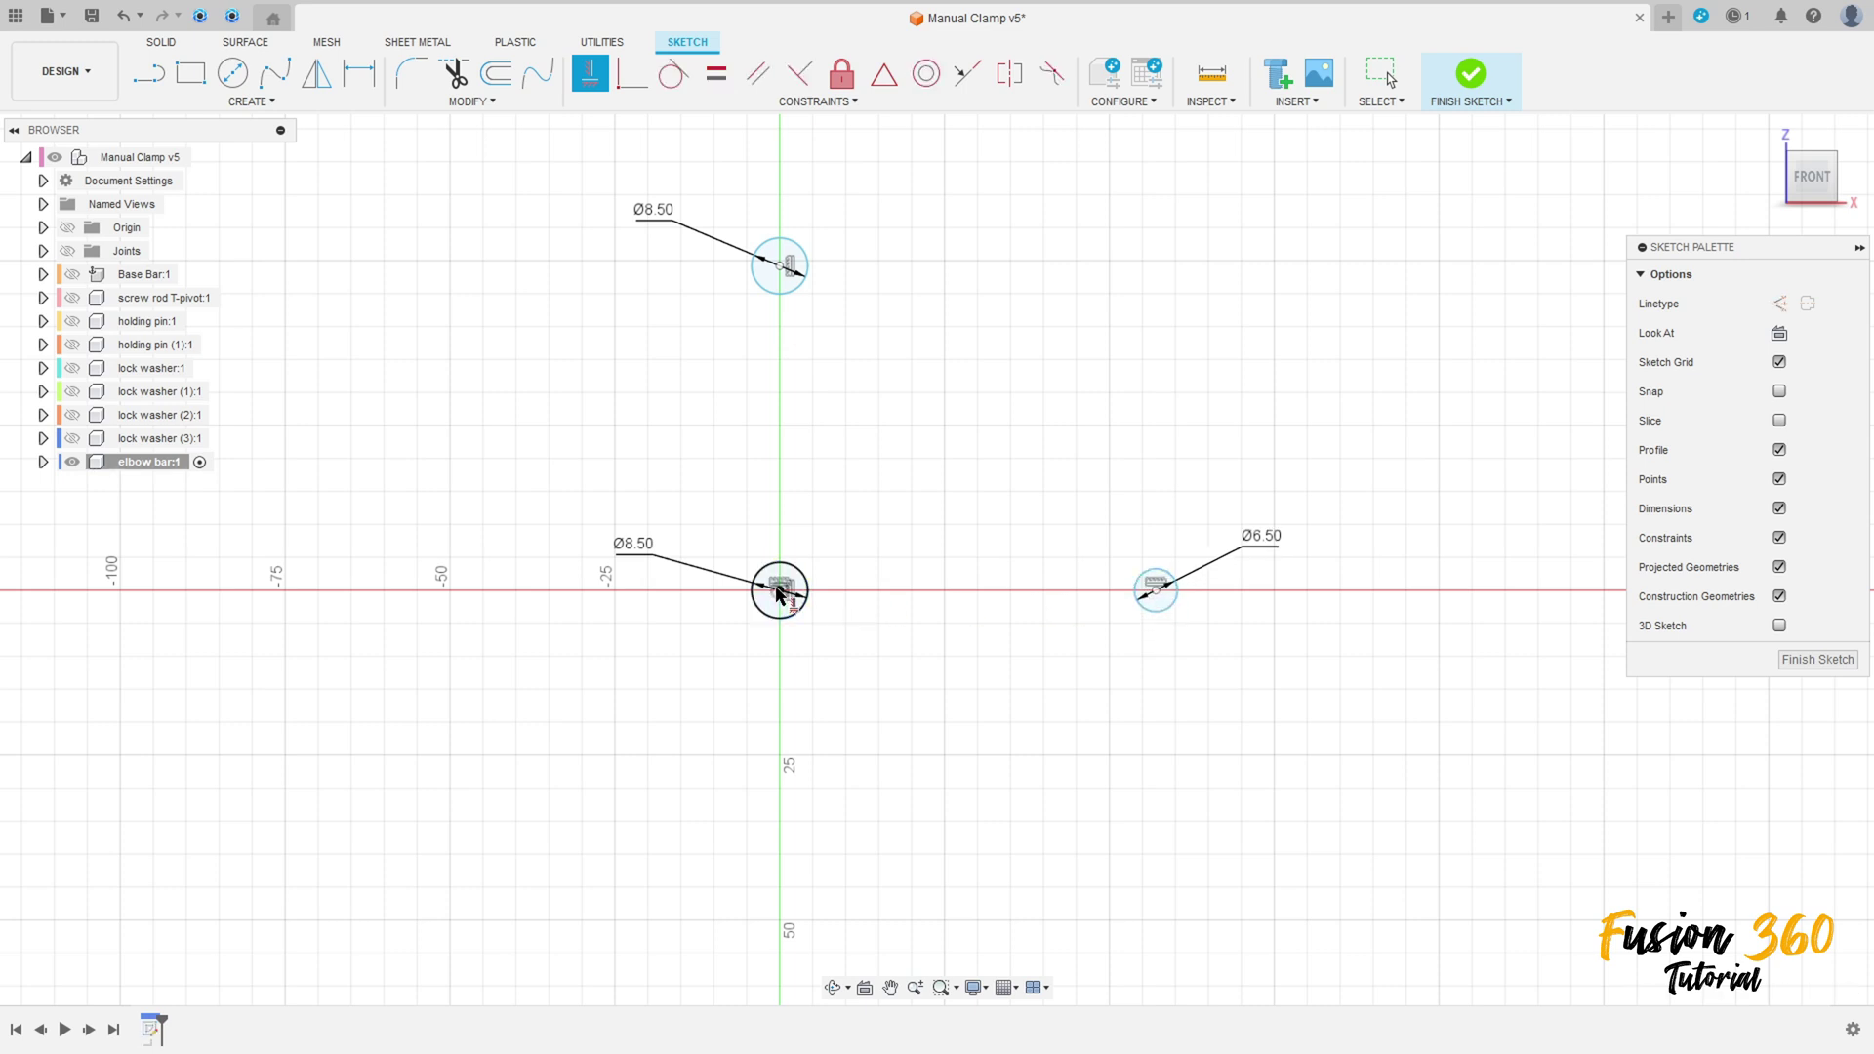
# Step: Draw two construction lines from the origin circle's center, one to the upper circle's center and one to the 6.5 mm circle's center
pyautogui.click(148, 73)
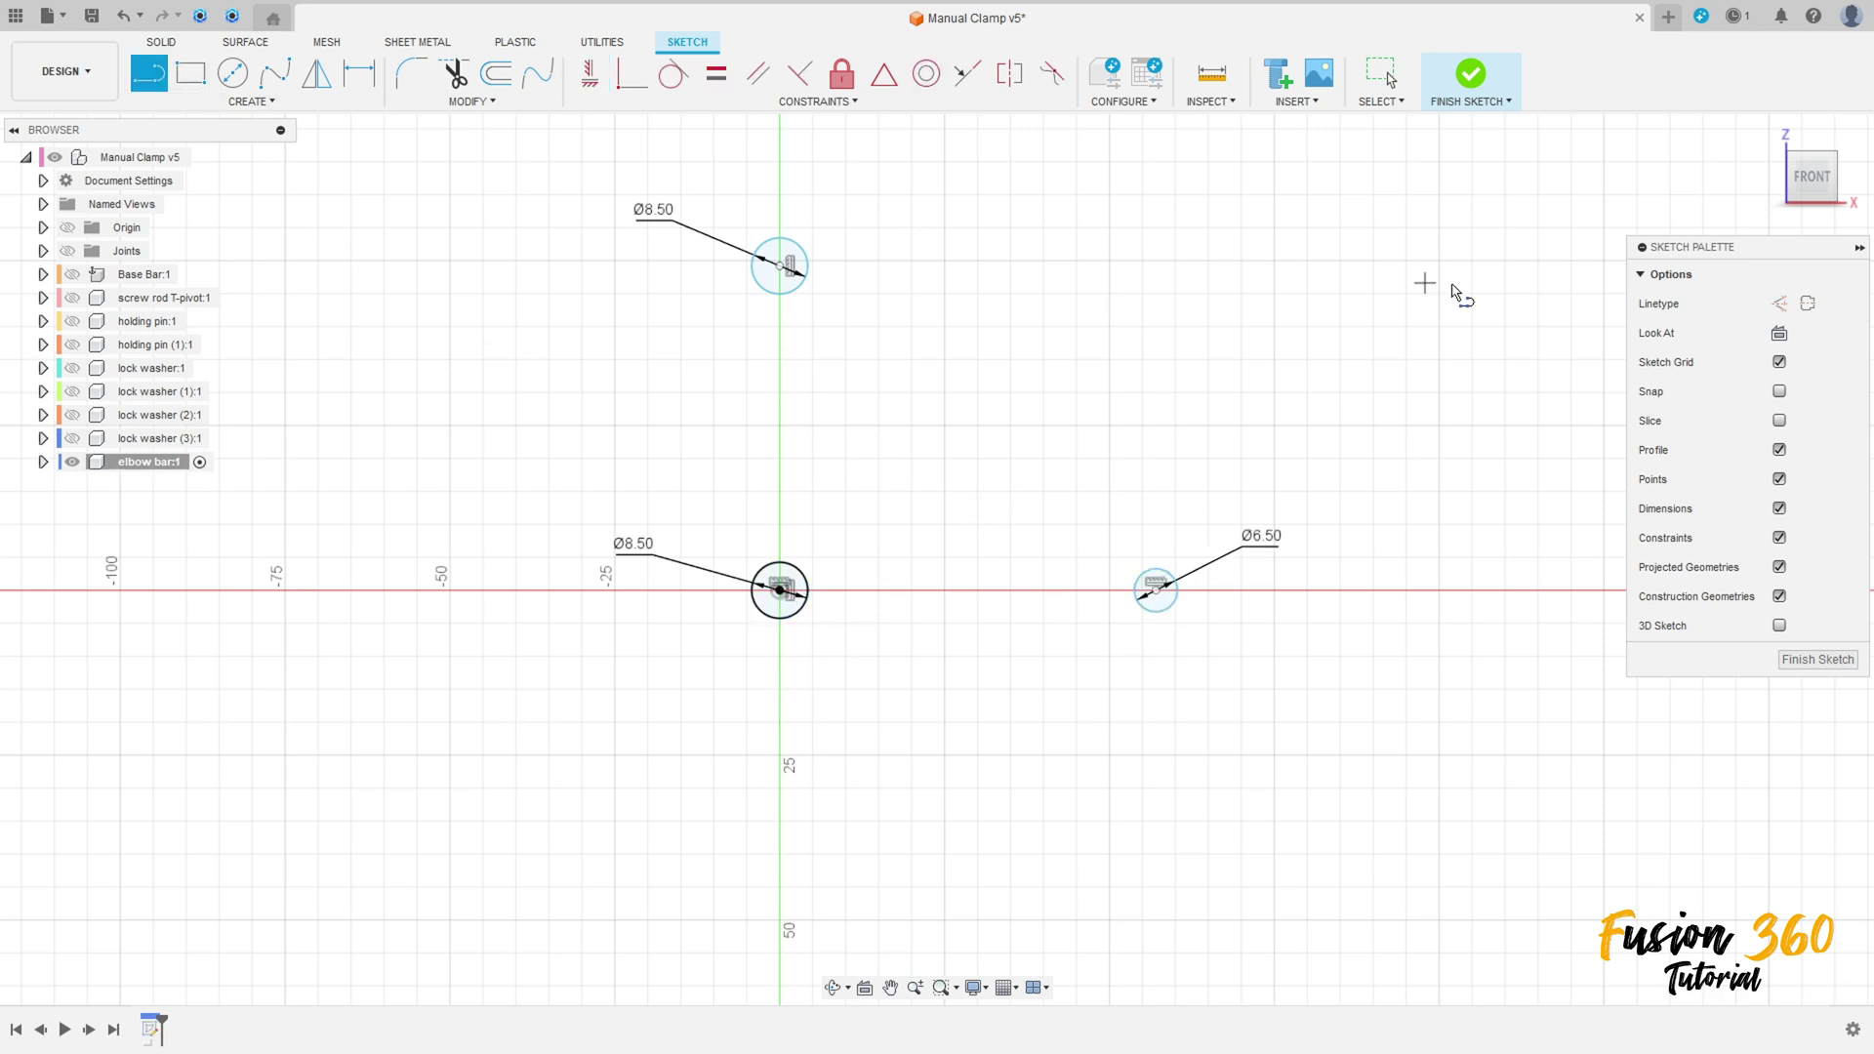
pyautogui.click(780, 592)
pyautogui.click(780, 265)
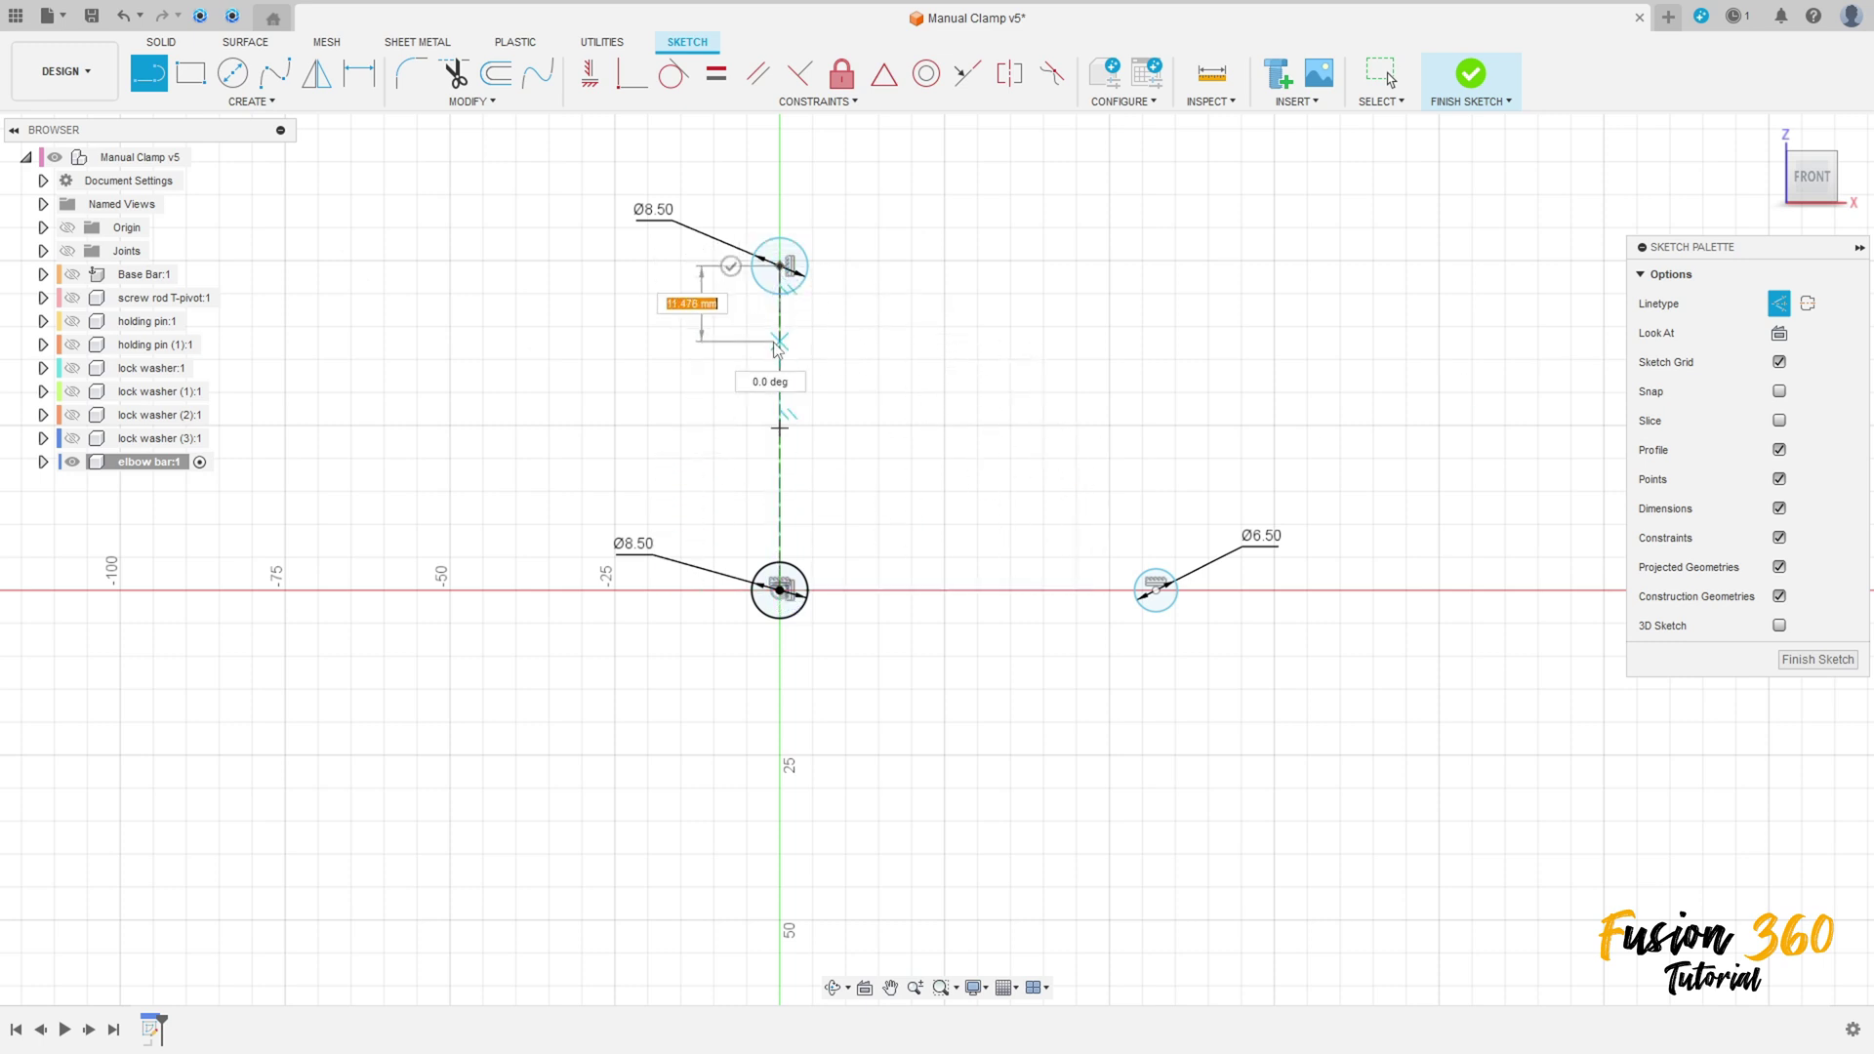
pyautogui.press('Escape')
pyautogui.press('l')
pyautogui.click(780, 592)
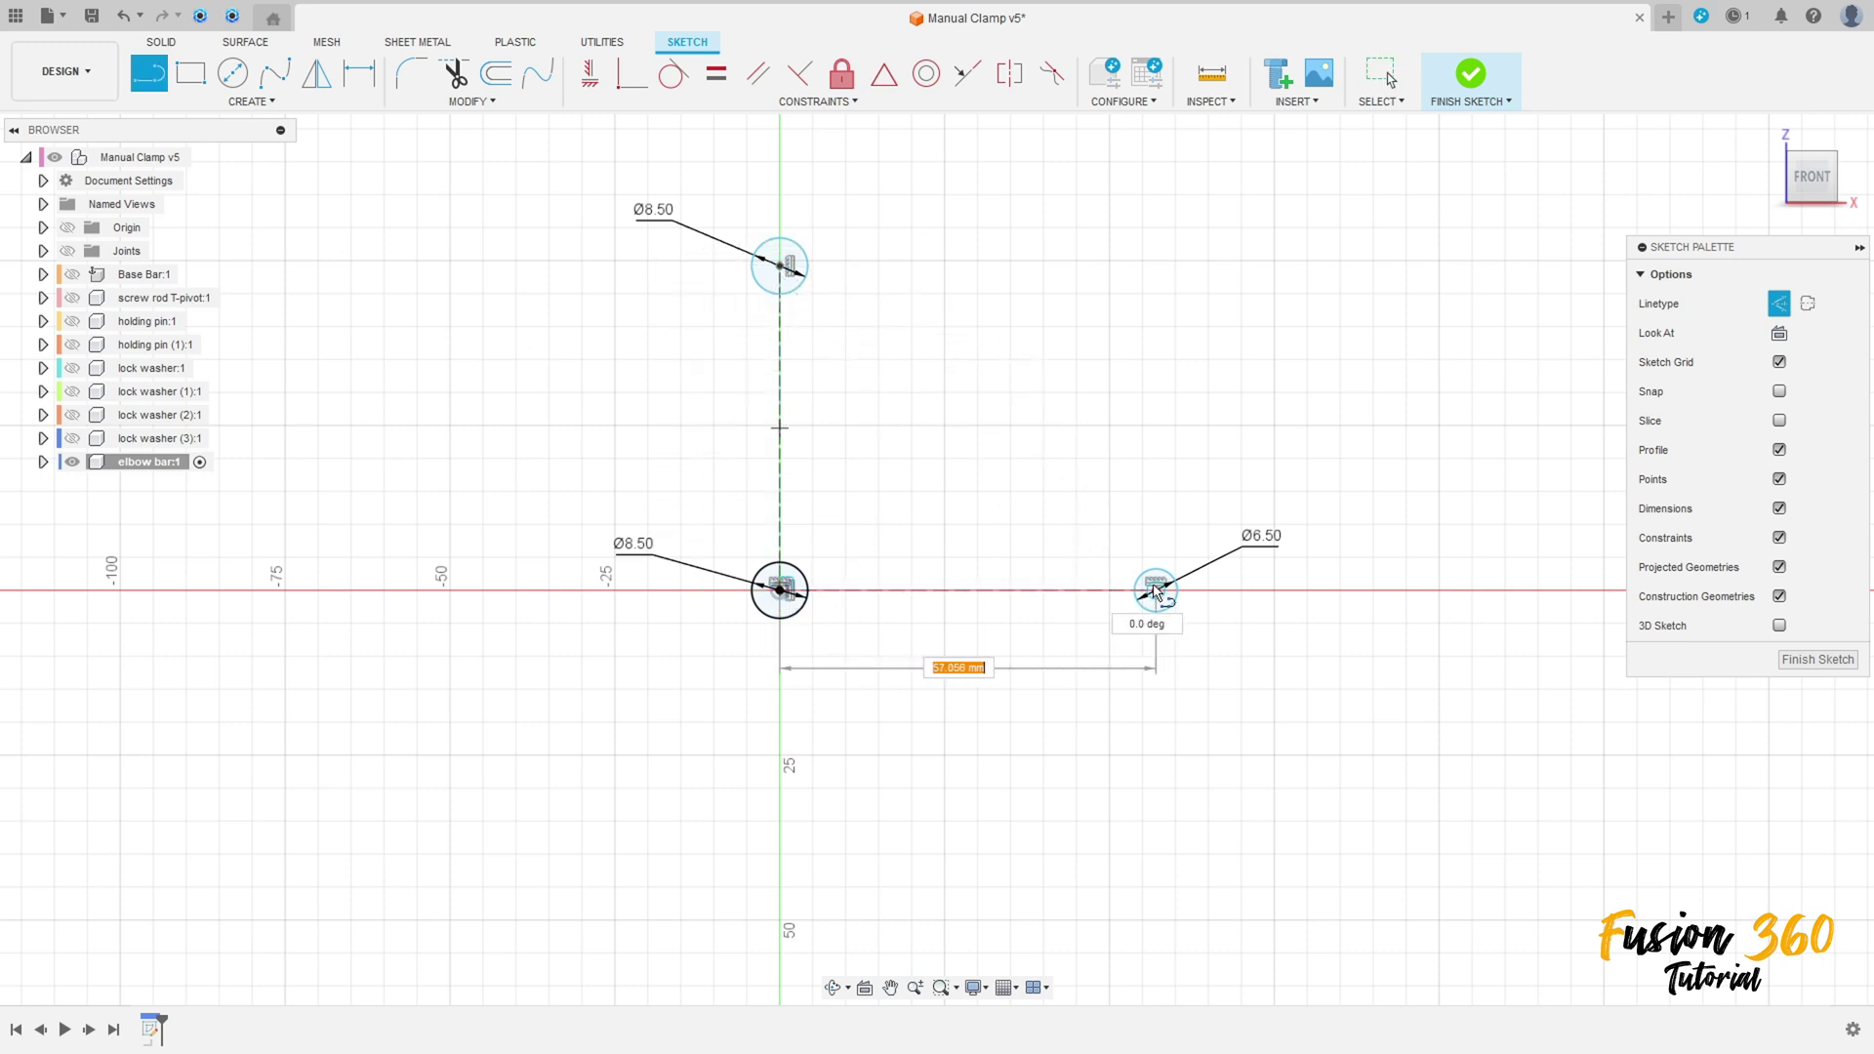
pyautogui.click(1156, 589)
pyautogui.press('Escape')
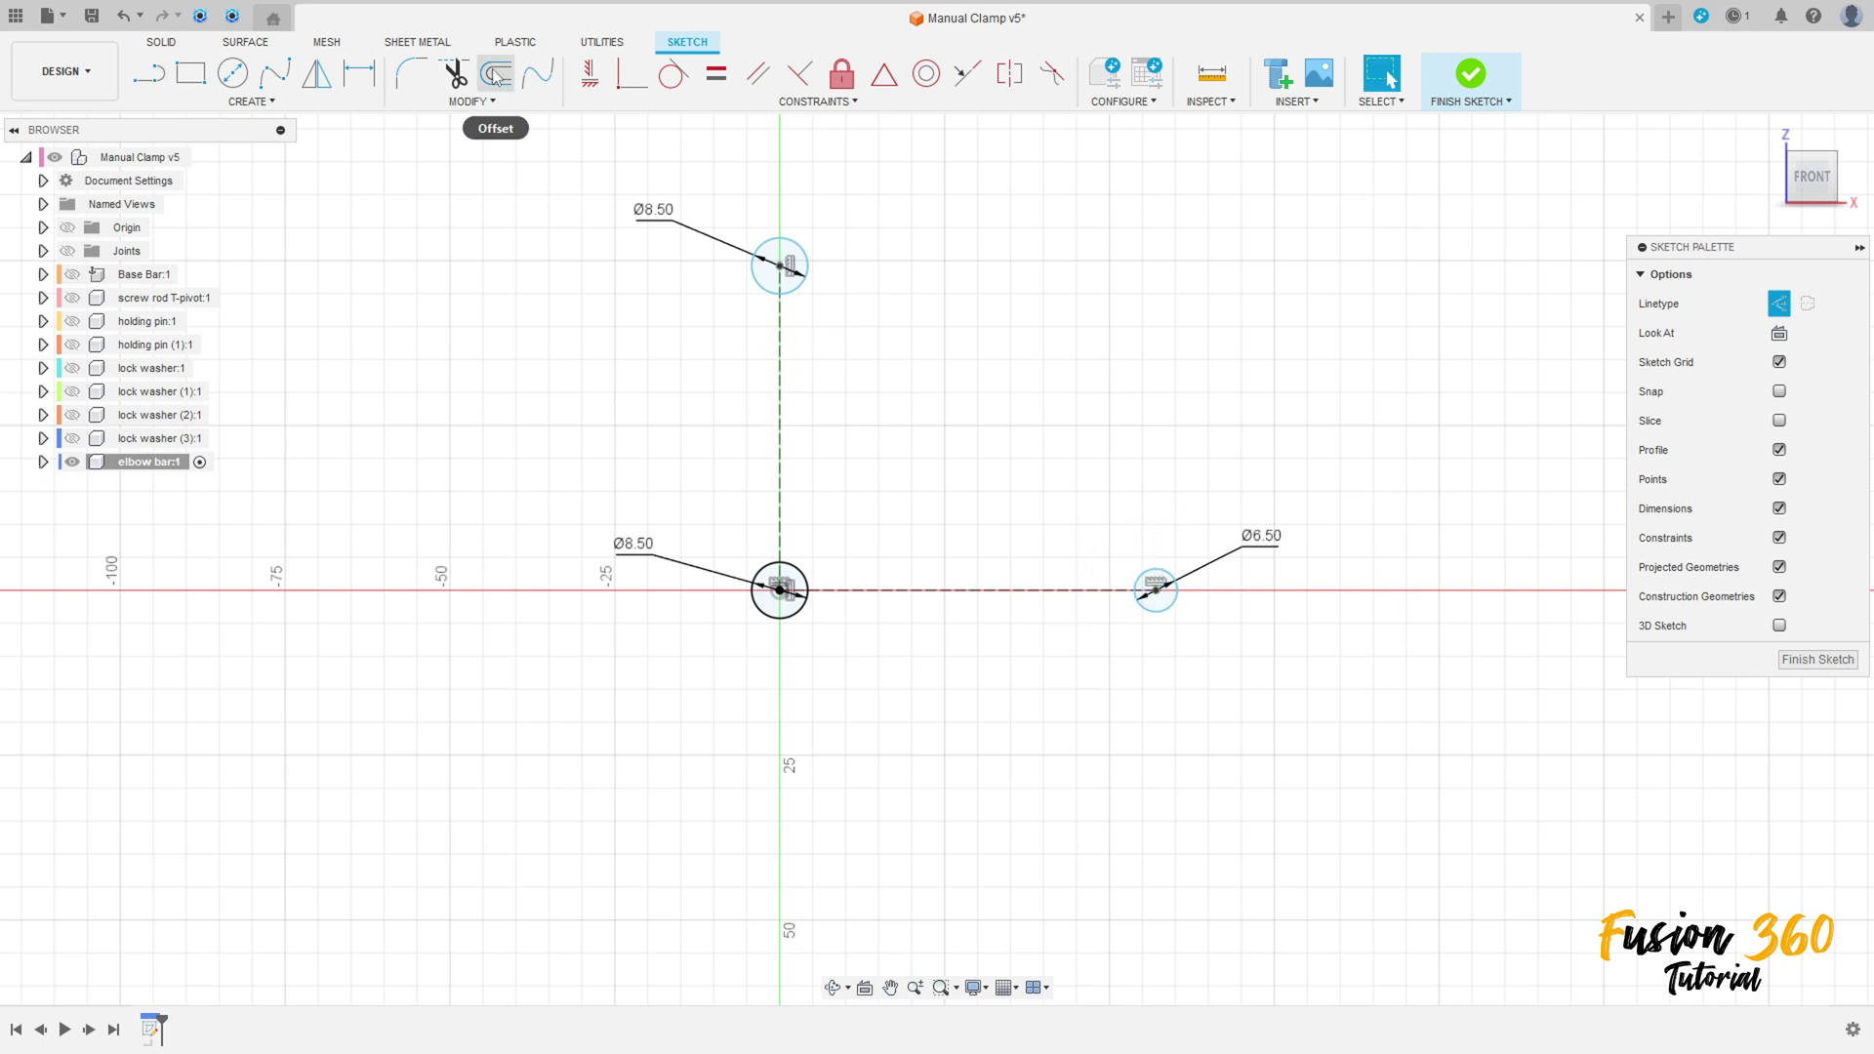
# Step: Dimension the horizontal construction line to 45 mm and place the dimension well below the circles
pyautogui.click(359, 74)
pyautogui.click(957, 590)
pyautogui.click(947, 680)
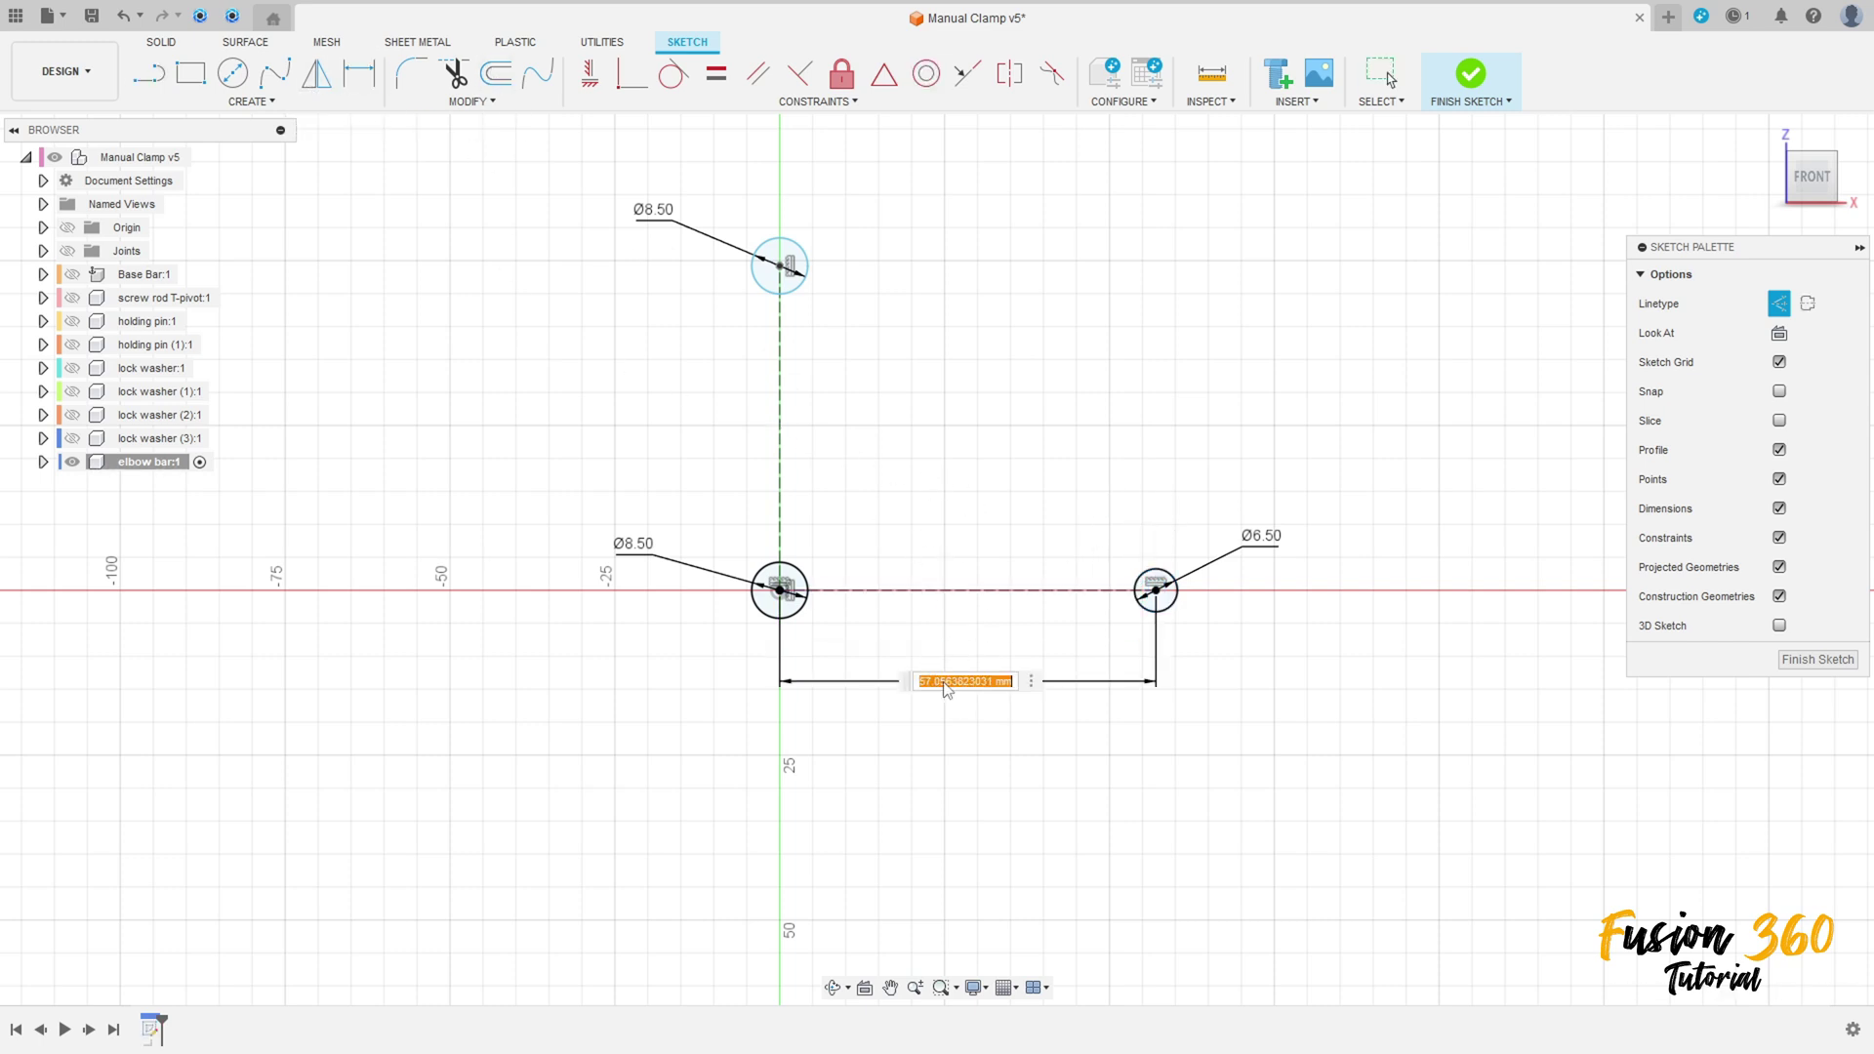
pyautogui.write('45')
pyautogui.press('Return')
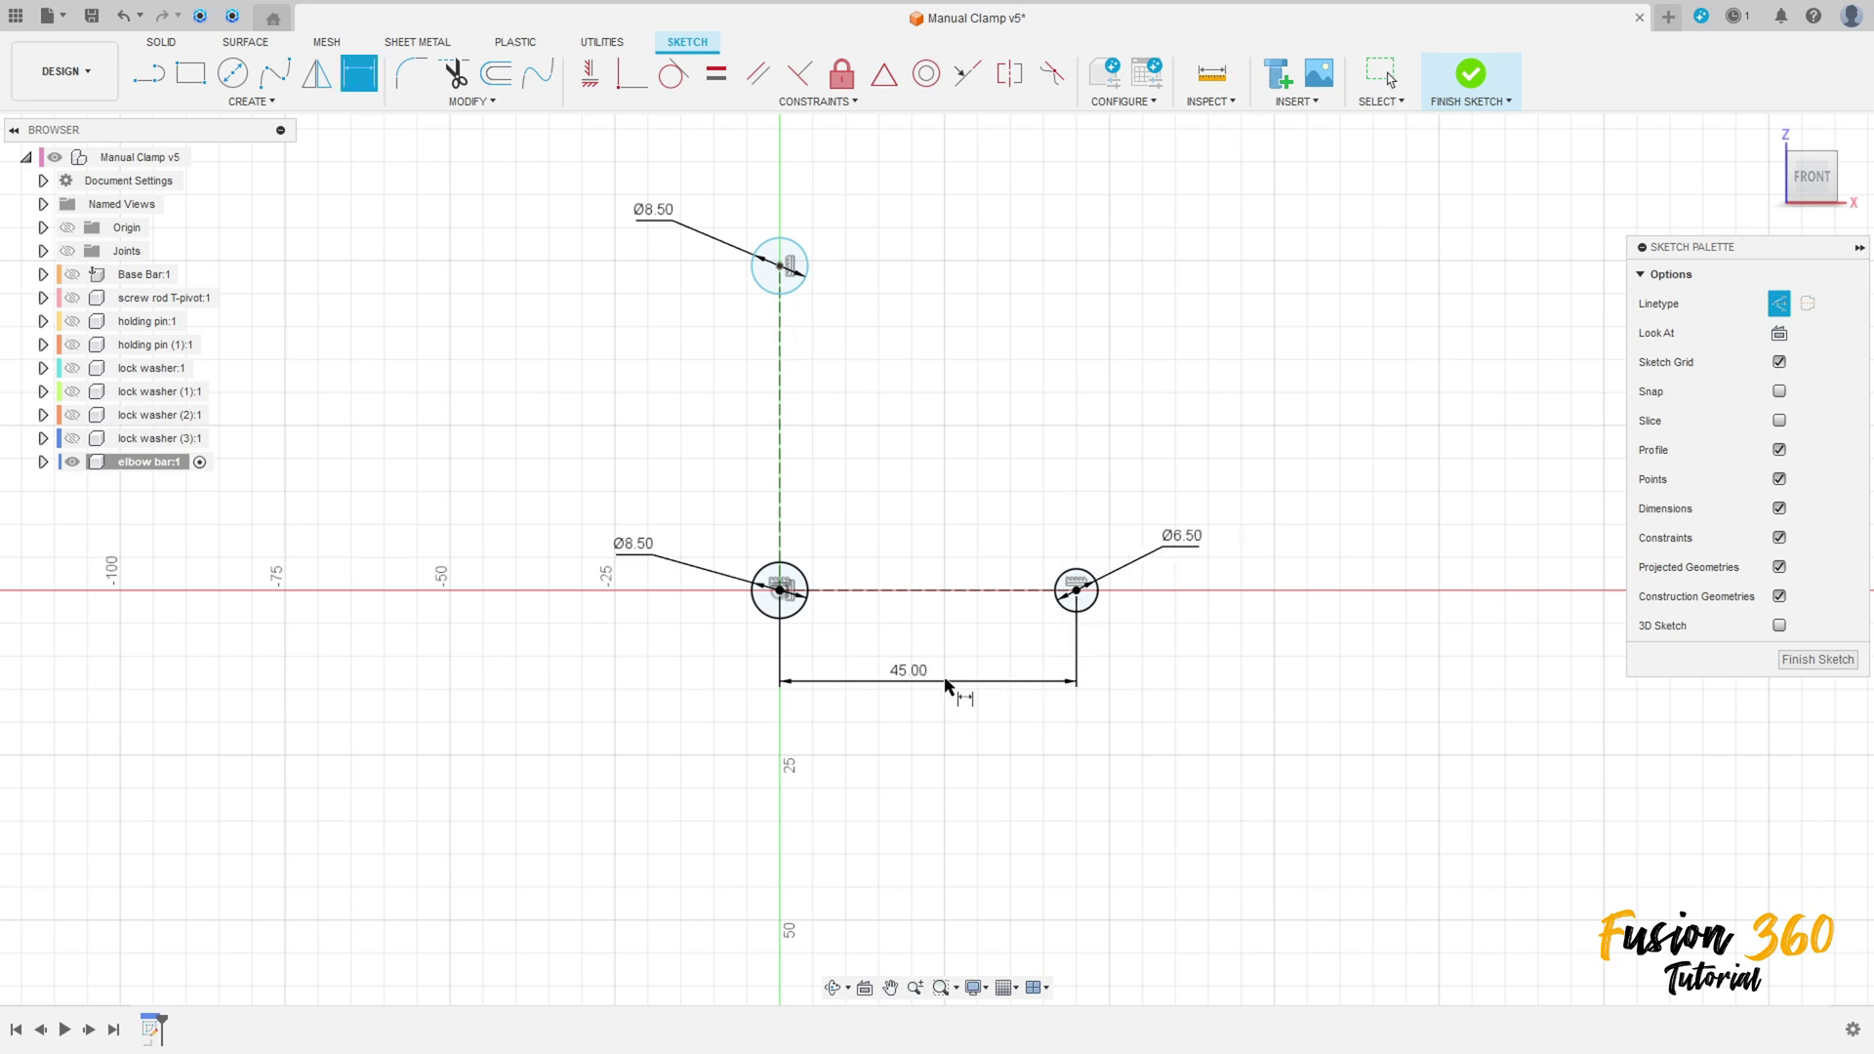
pyautogui.scroll(2, 928, 682)
pyautogui.moveTo(920, 683); pyautogui.dragTo(896, 838)
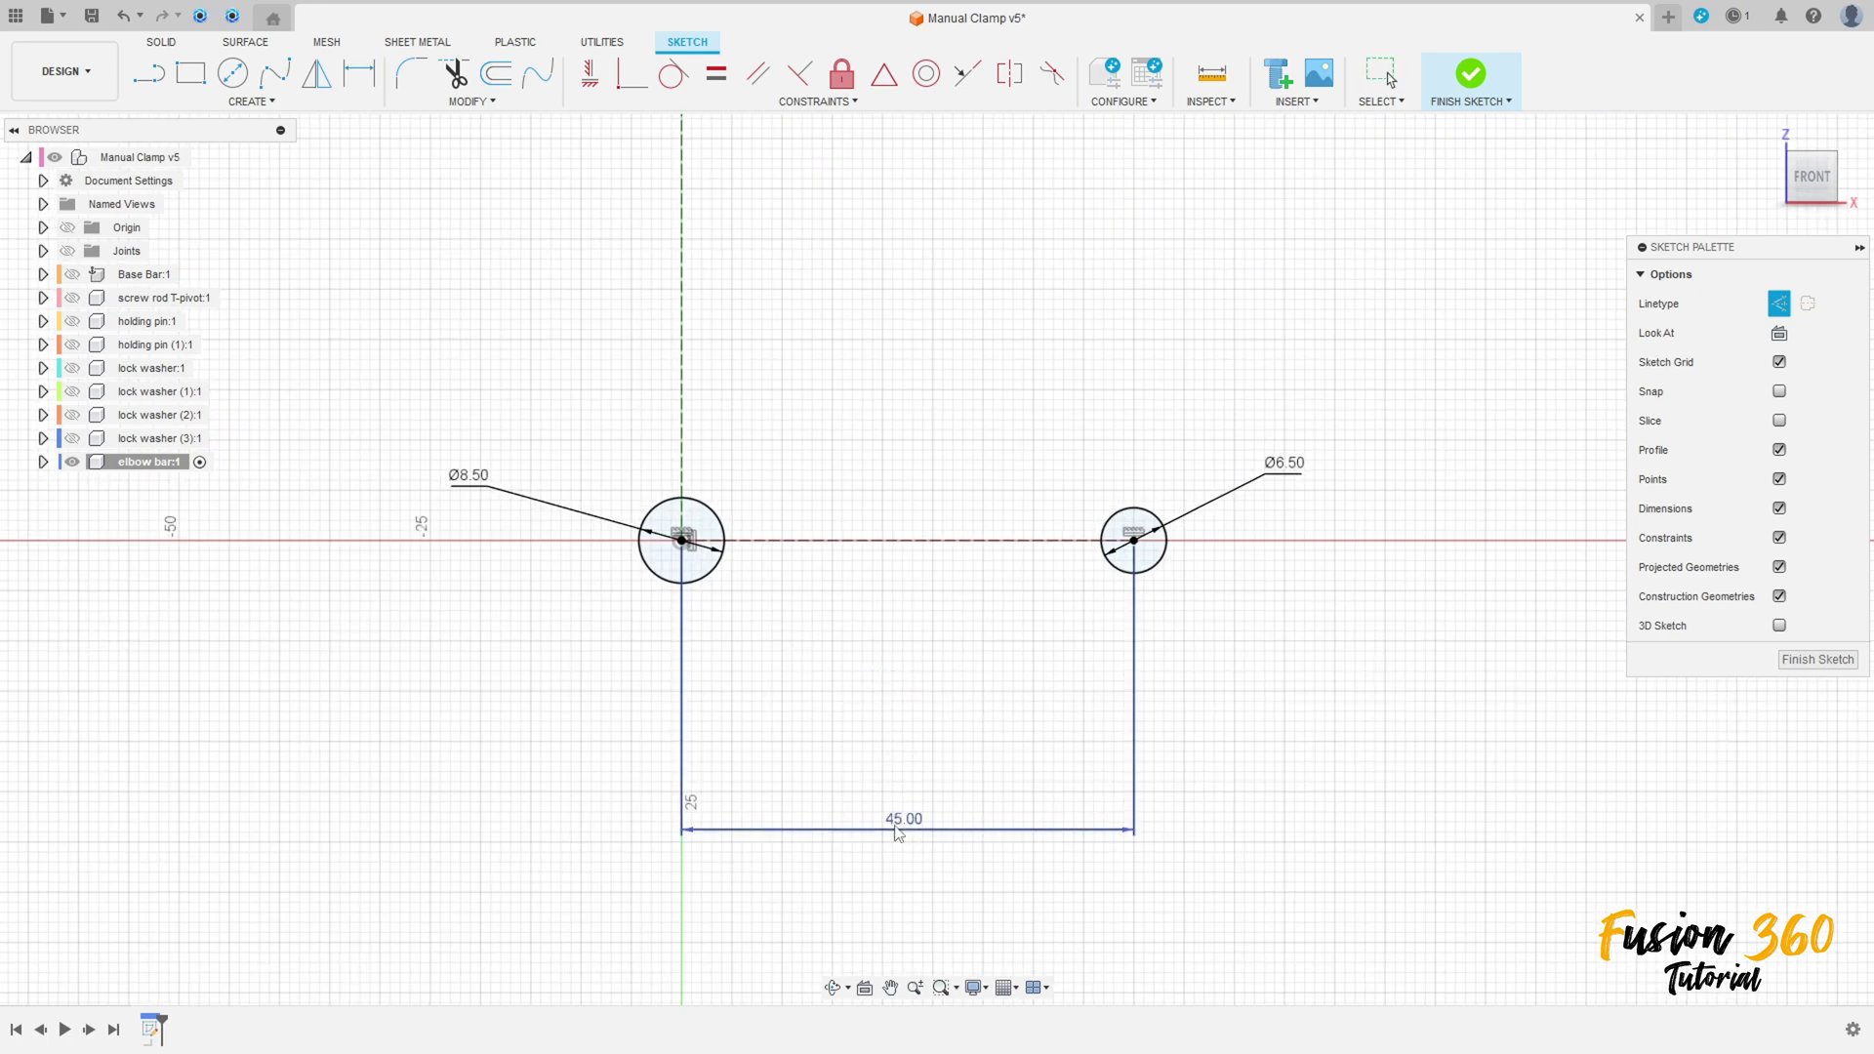
pyautogui.press('Escape')
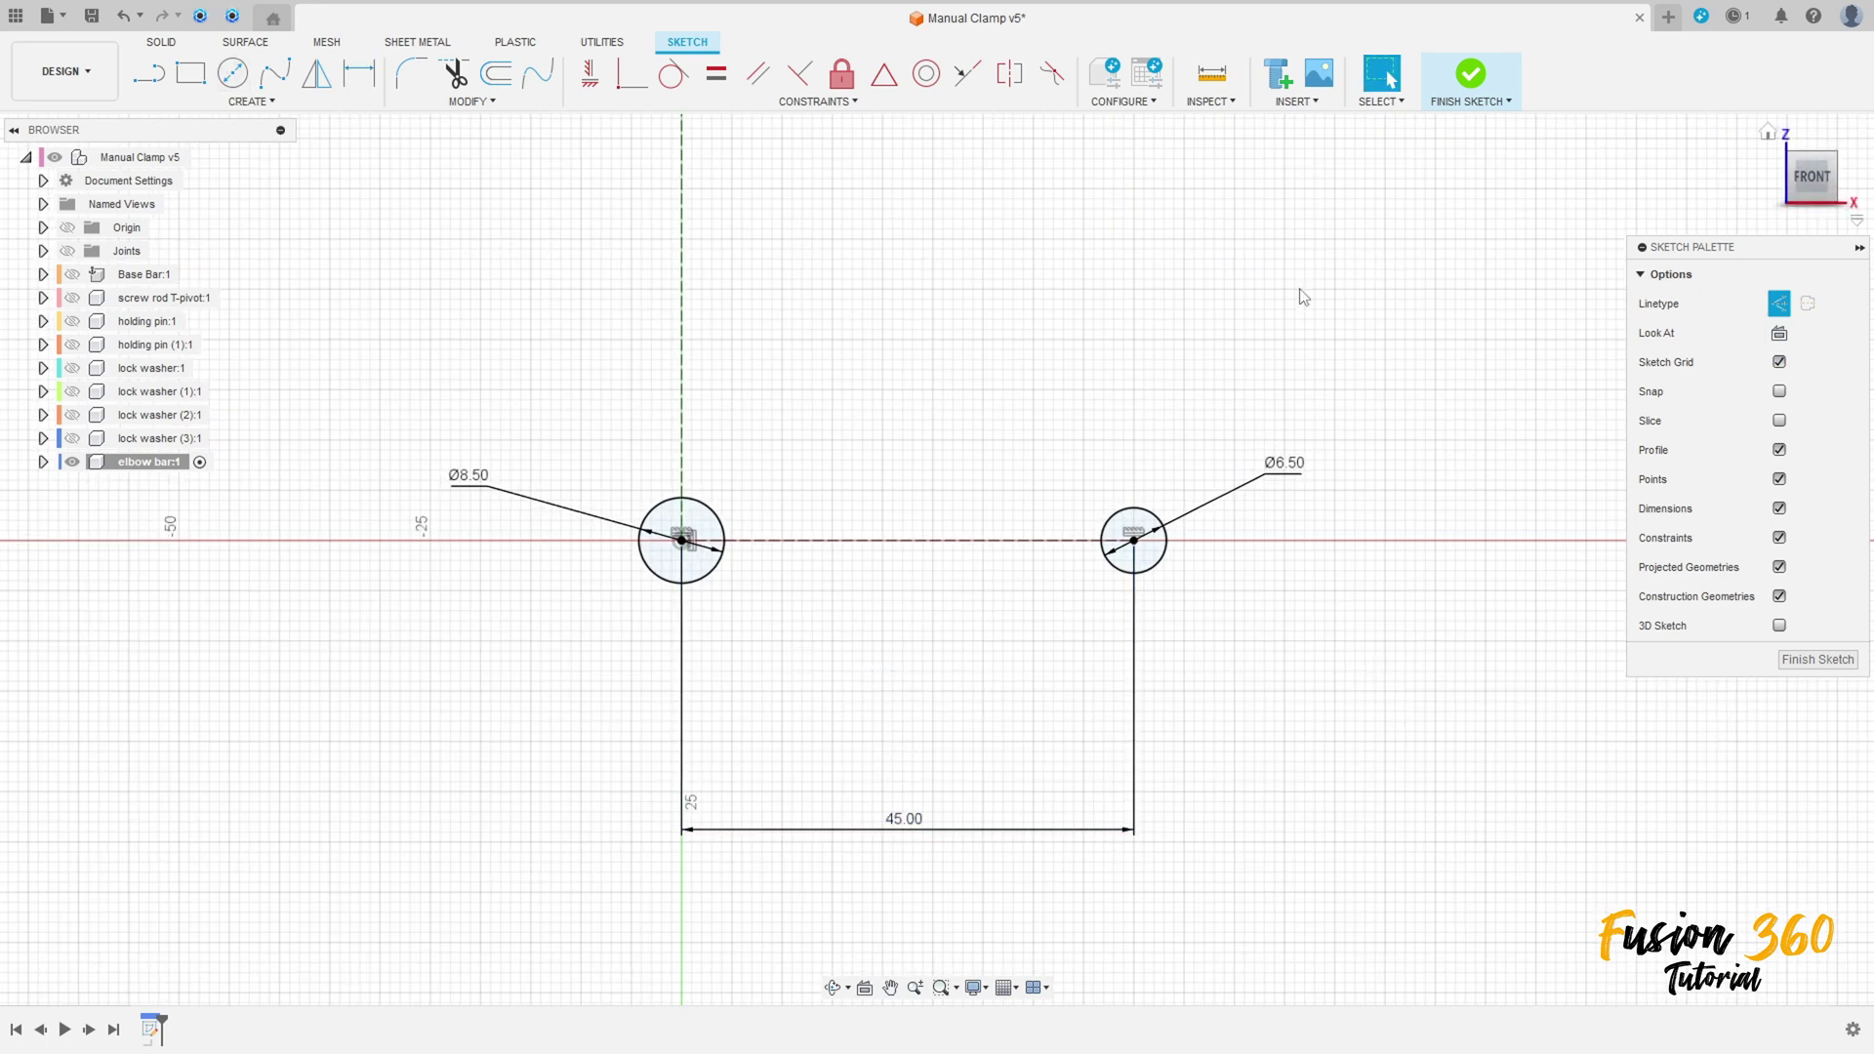
# Step: Draw concentric construction circles, 16 mm around the origin hole and 17 mm around the 6.5 mm hole
pyautogui.click(233, 73)
pyautogui.click(681, 540)
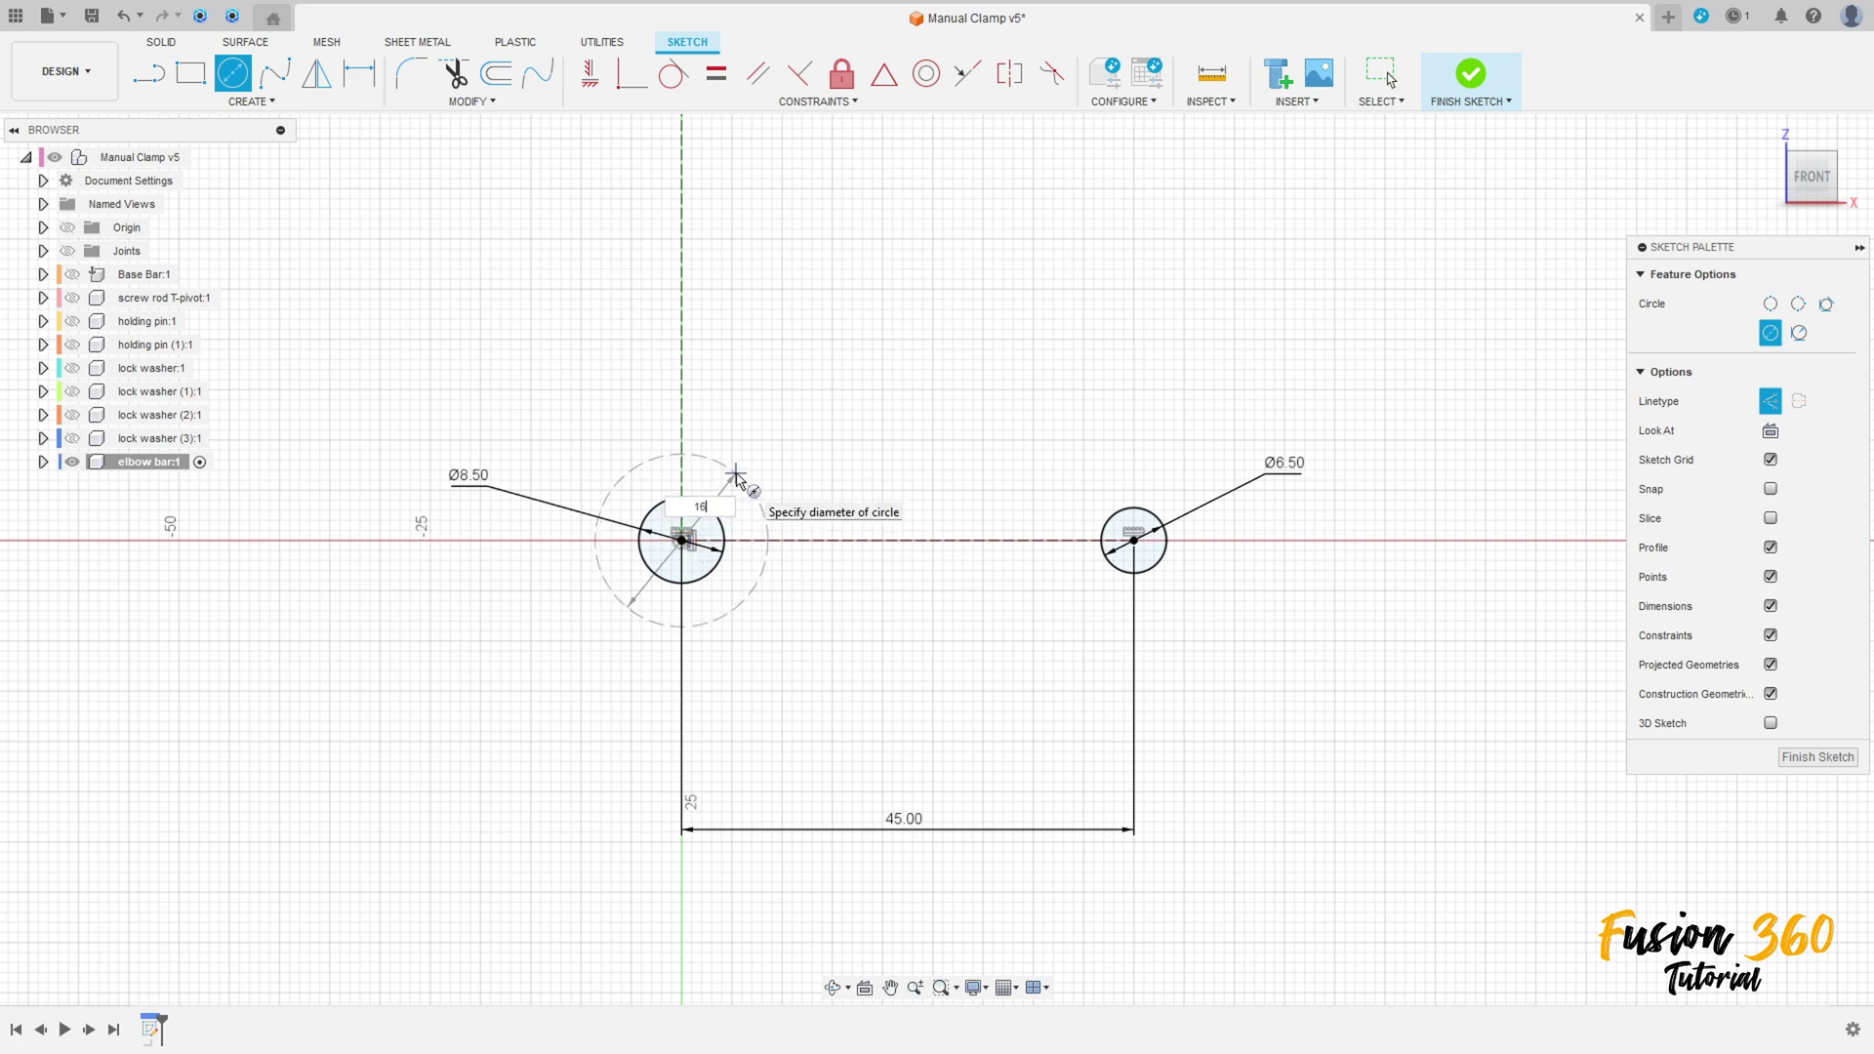
pyautogui.press('Return')
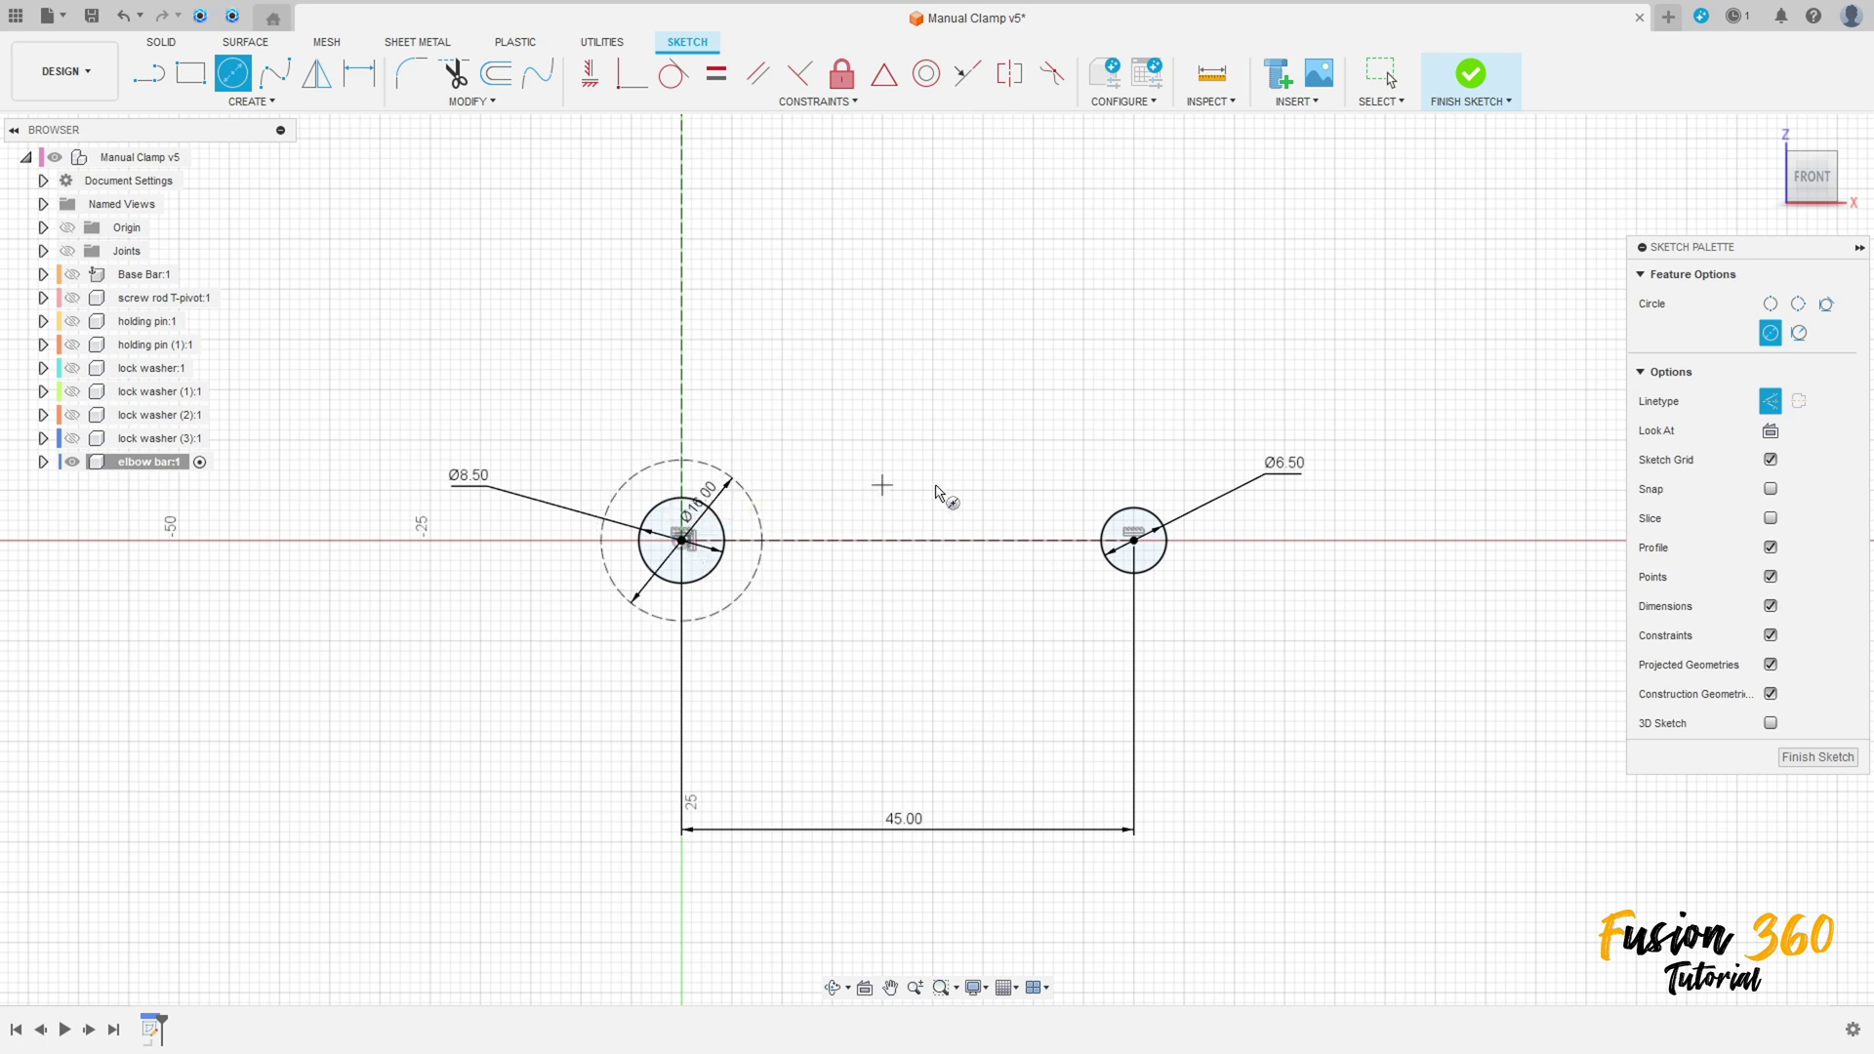
pyautogui.click(1132, 540)
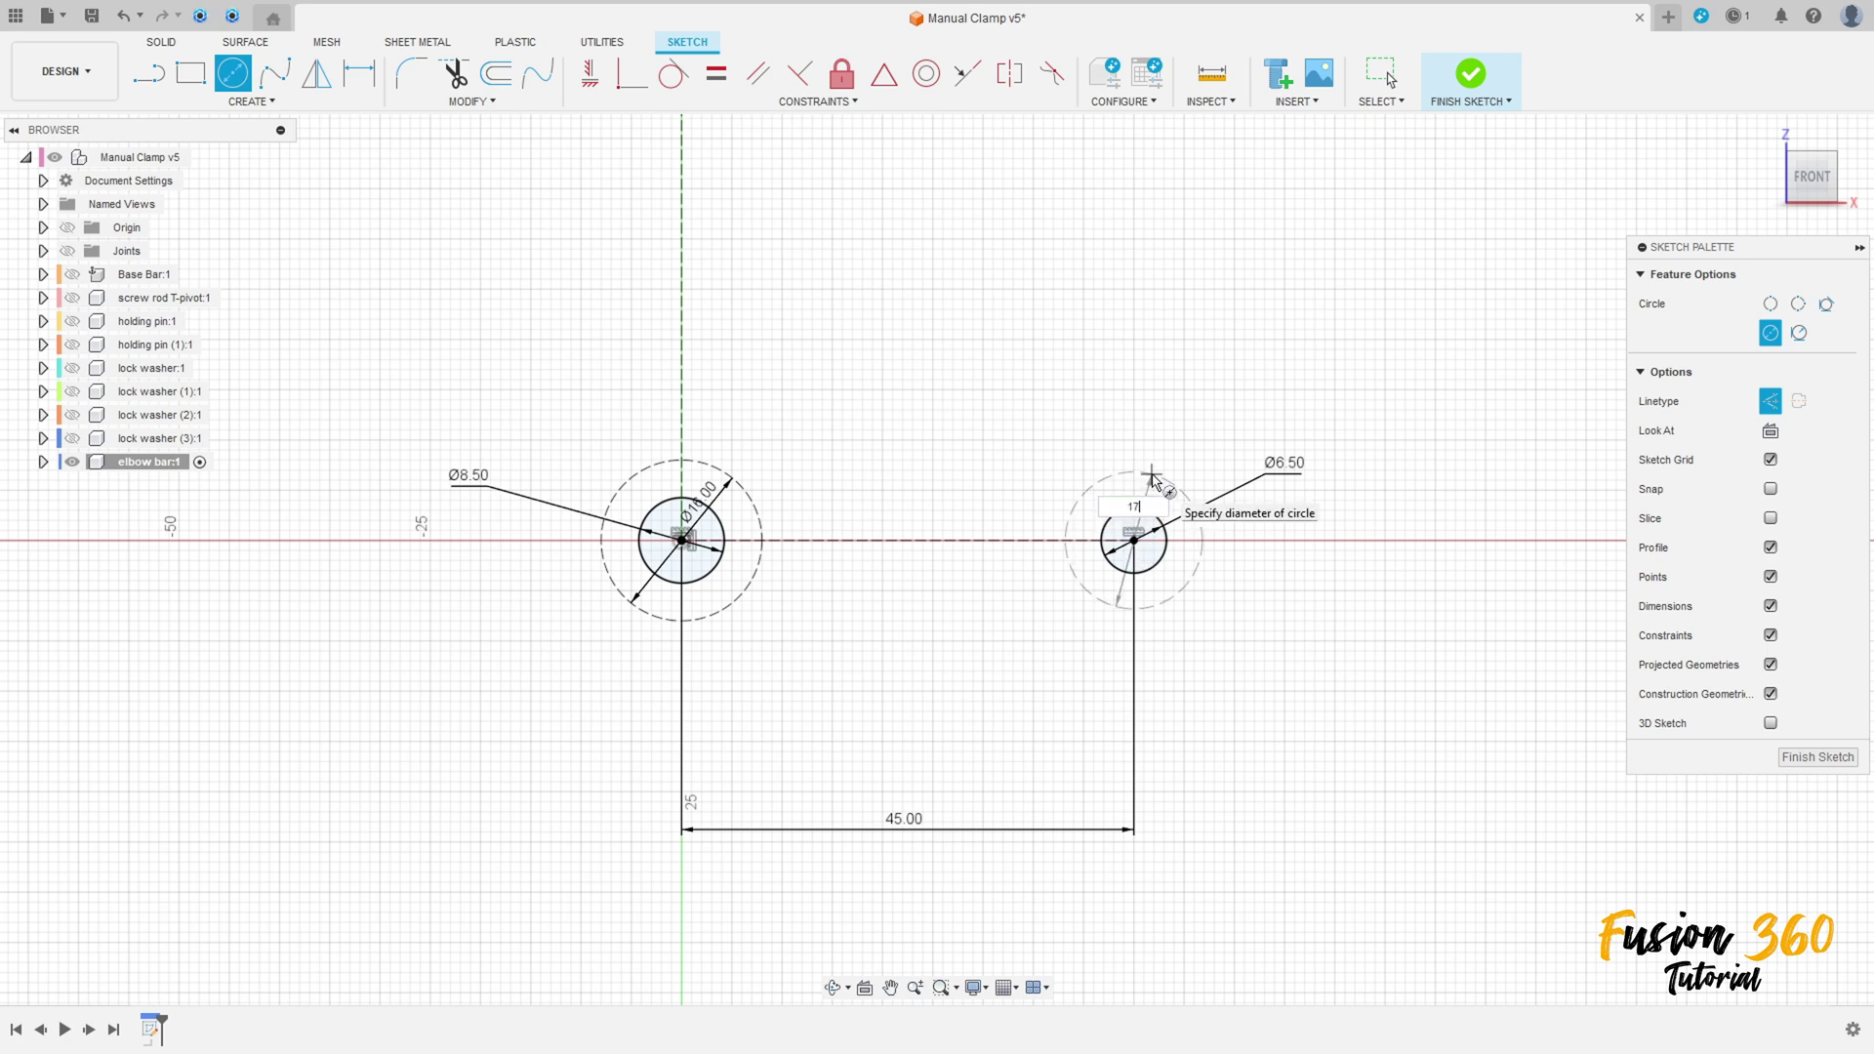
pyautogui.press('Return')
# Step: Draw a 24 mm construction circle concentric with the upper 8.5 mm hole
pyautogui.moveTo(676, 198); pyautogui.dragTo(870, 450, button='middle')
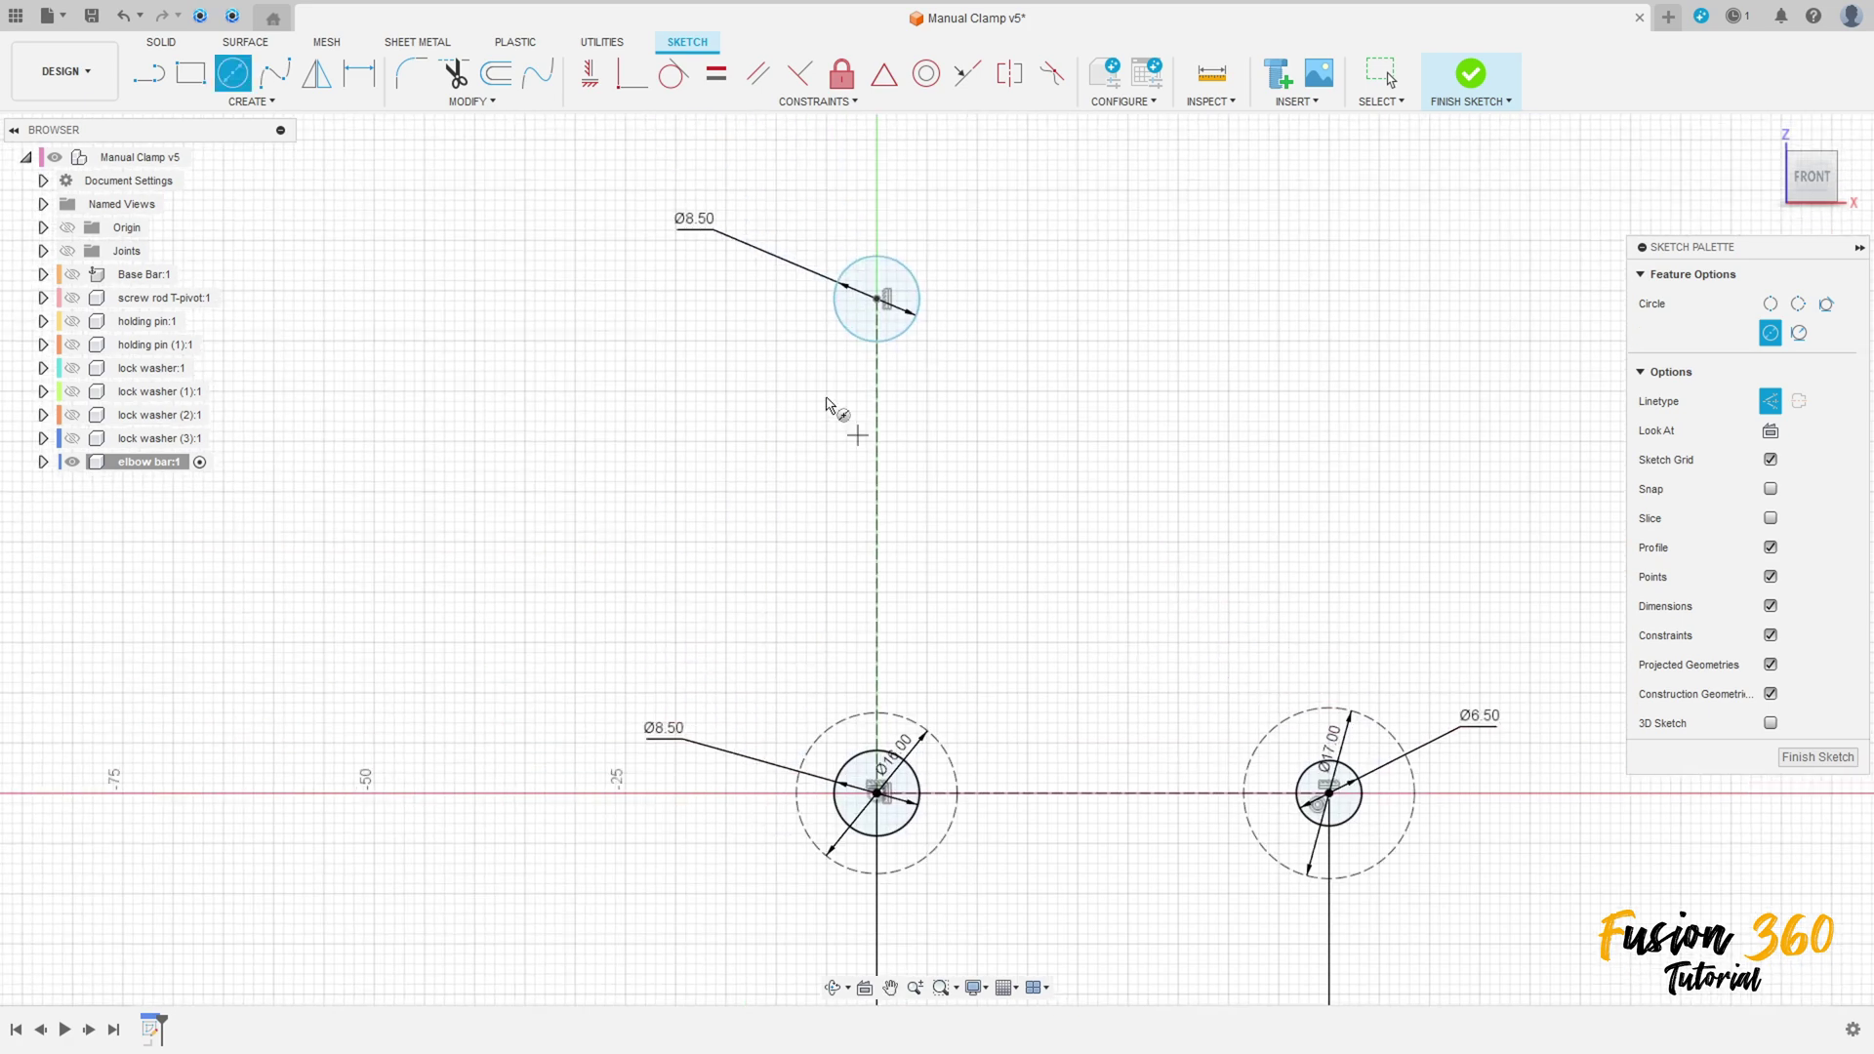
pyautogui.click(878, 299)
pyautogui.write('2')
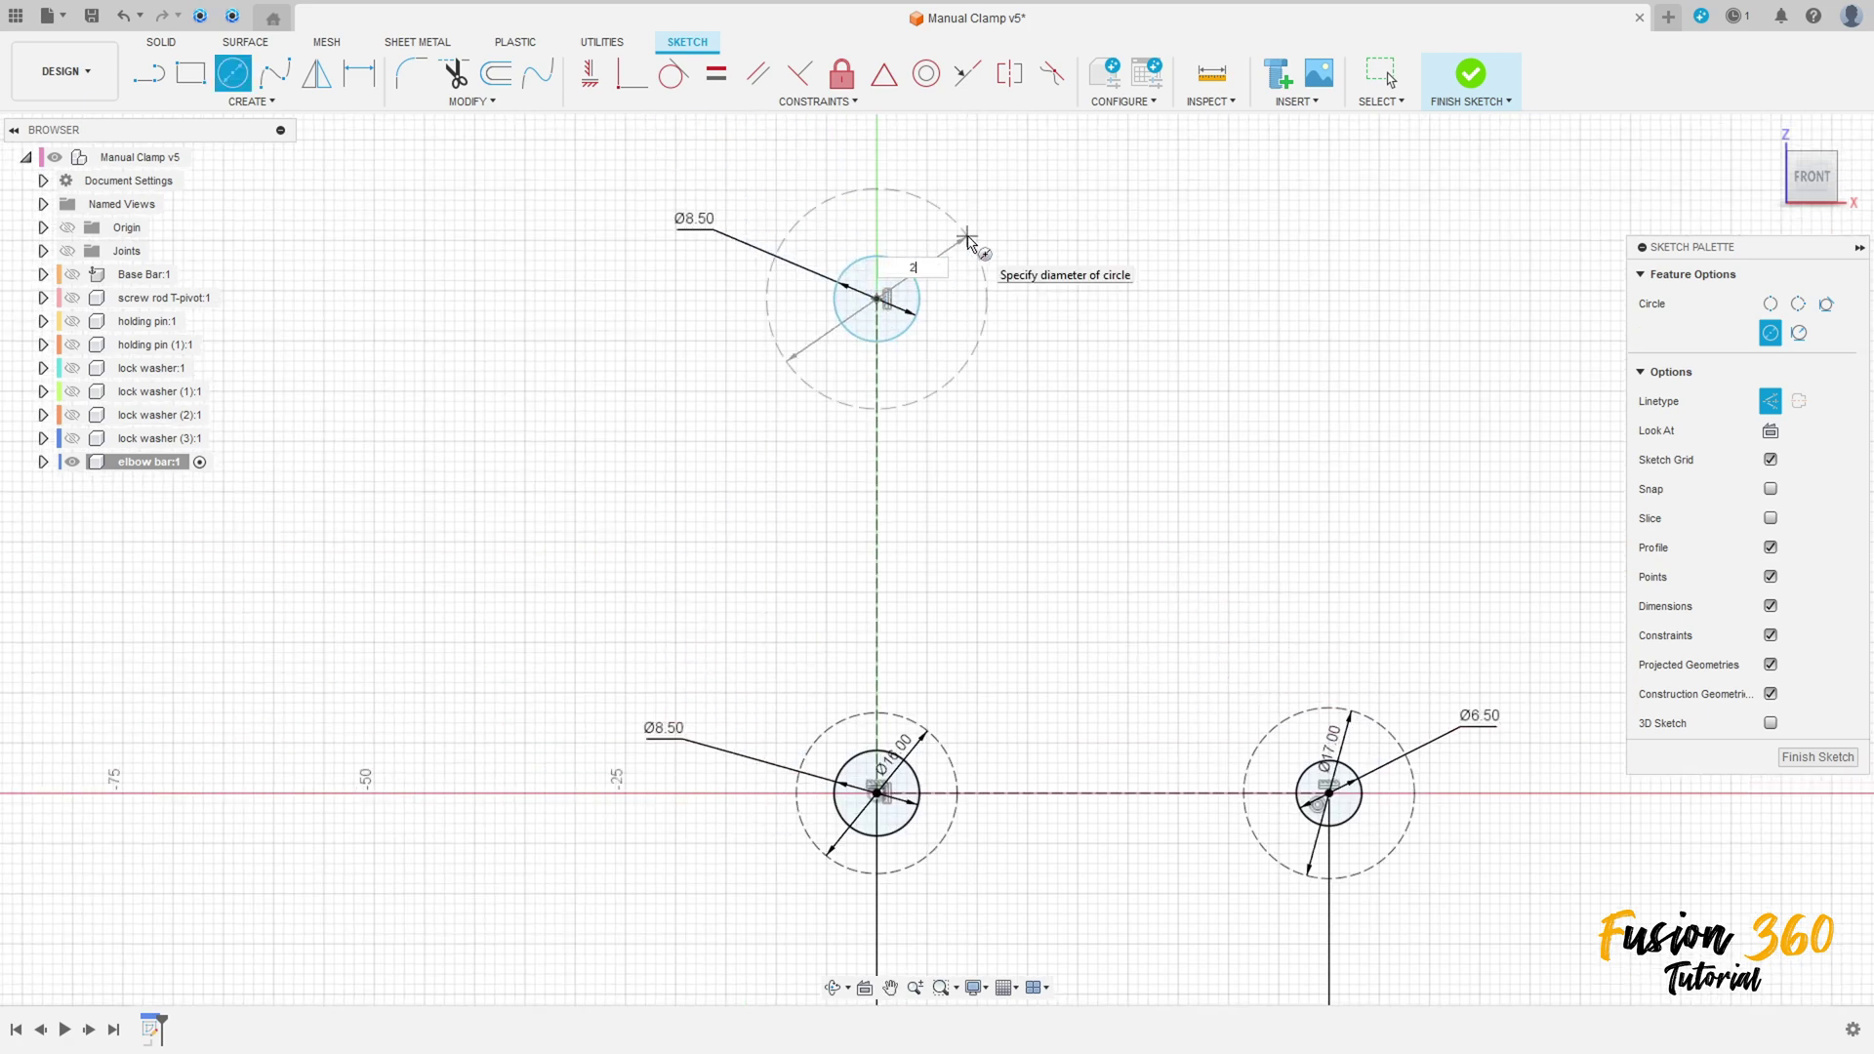
pyautogui.write('4')
pyautogui.press('Return')
pyautogui.press('Escape')
# Step: Move the diameter labels of the 24 mm, 16 mm and 17 mm construction circles outside their circles
pyautogui.scroll(-2, 1038, 374)
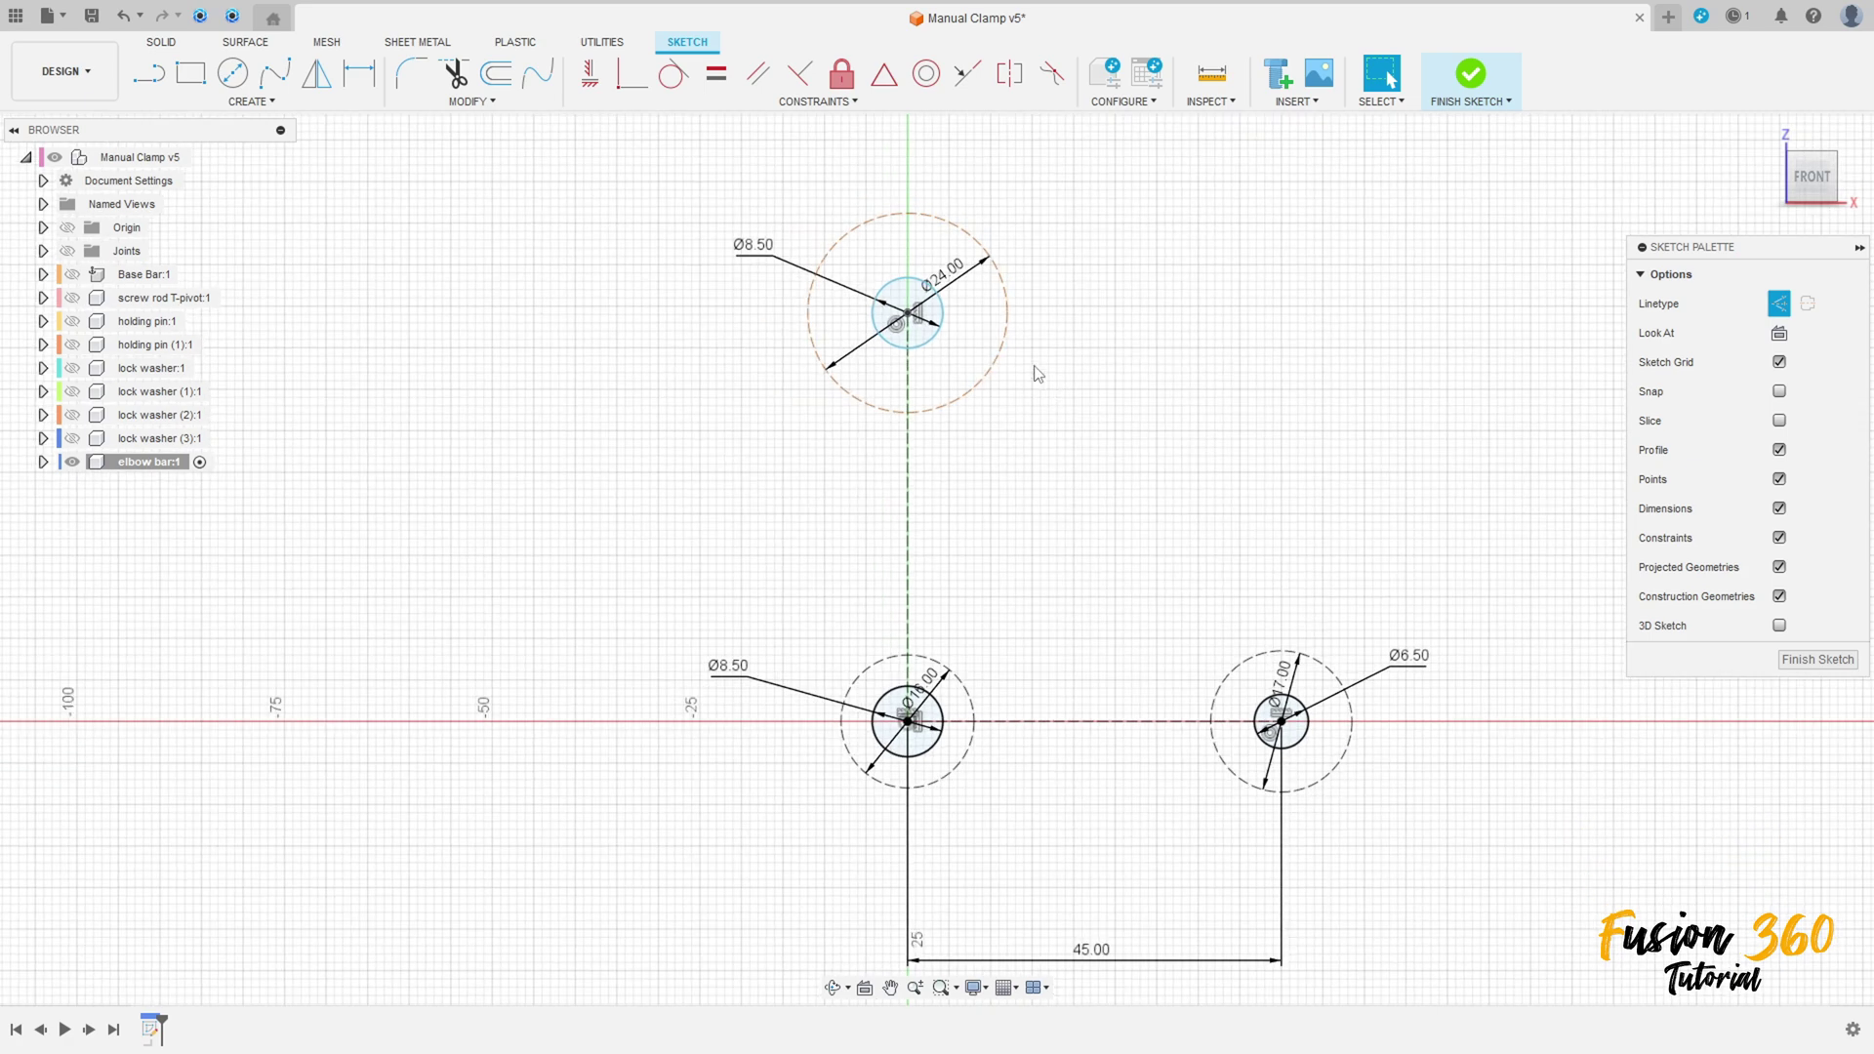
pyautogui.moveTo(965, 284); pyautogui.dragTo(737, 318)
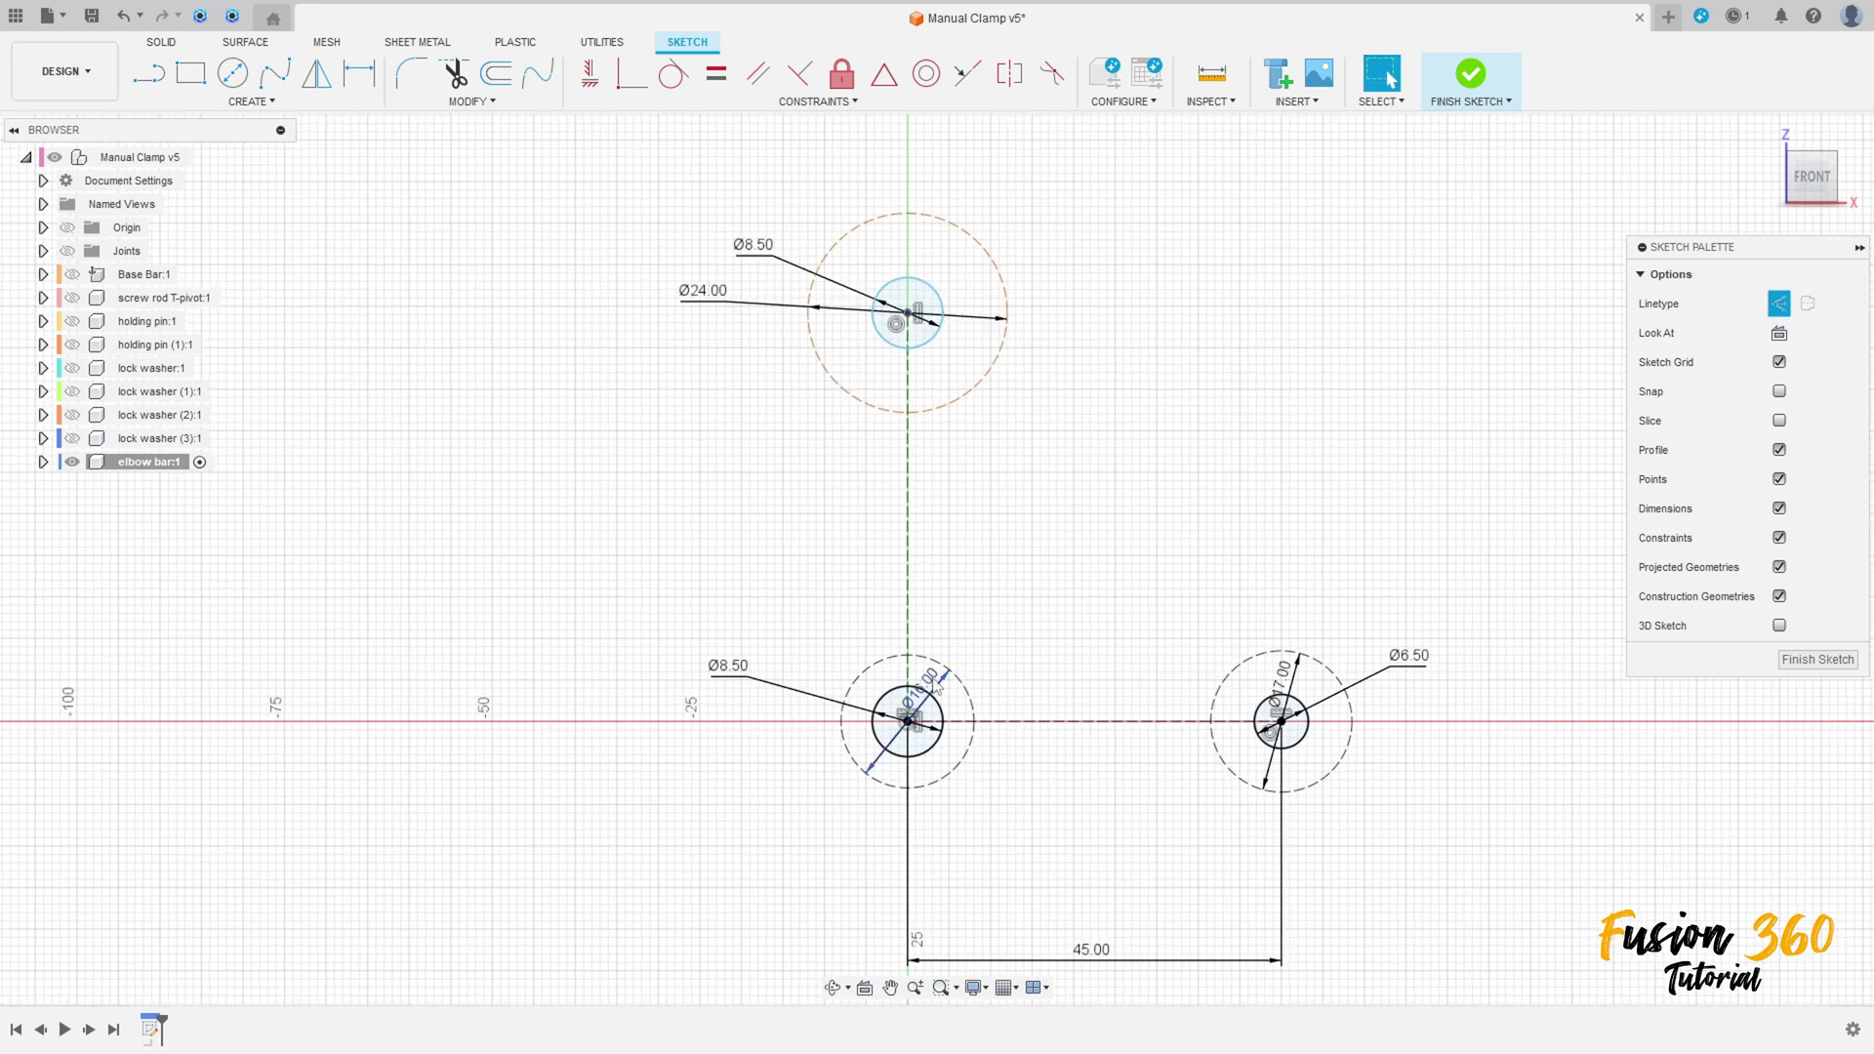
pyautogui.moveTo(939, 690); pyautogui.dragTo(728, 719)
pyautogui.moveTo(1285, 681)
pyautogui.mouseDown()
pyautogui.moveTo(1472, 731)
pyautogui.moveTo(1443, 728)
pyautogui.mouseUp()
# Step: Connect the lowest points of the 16 mm and 17 mm circles with a line and convert it to a normal solid line
pyautogui.moveTo(1441, 552); pyautogui.dragTo(1381, 531, button='middle')
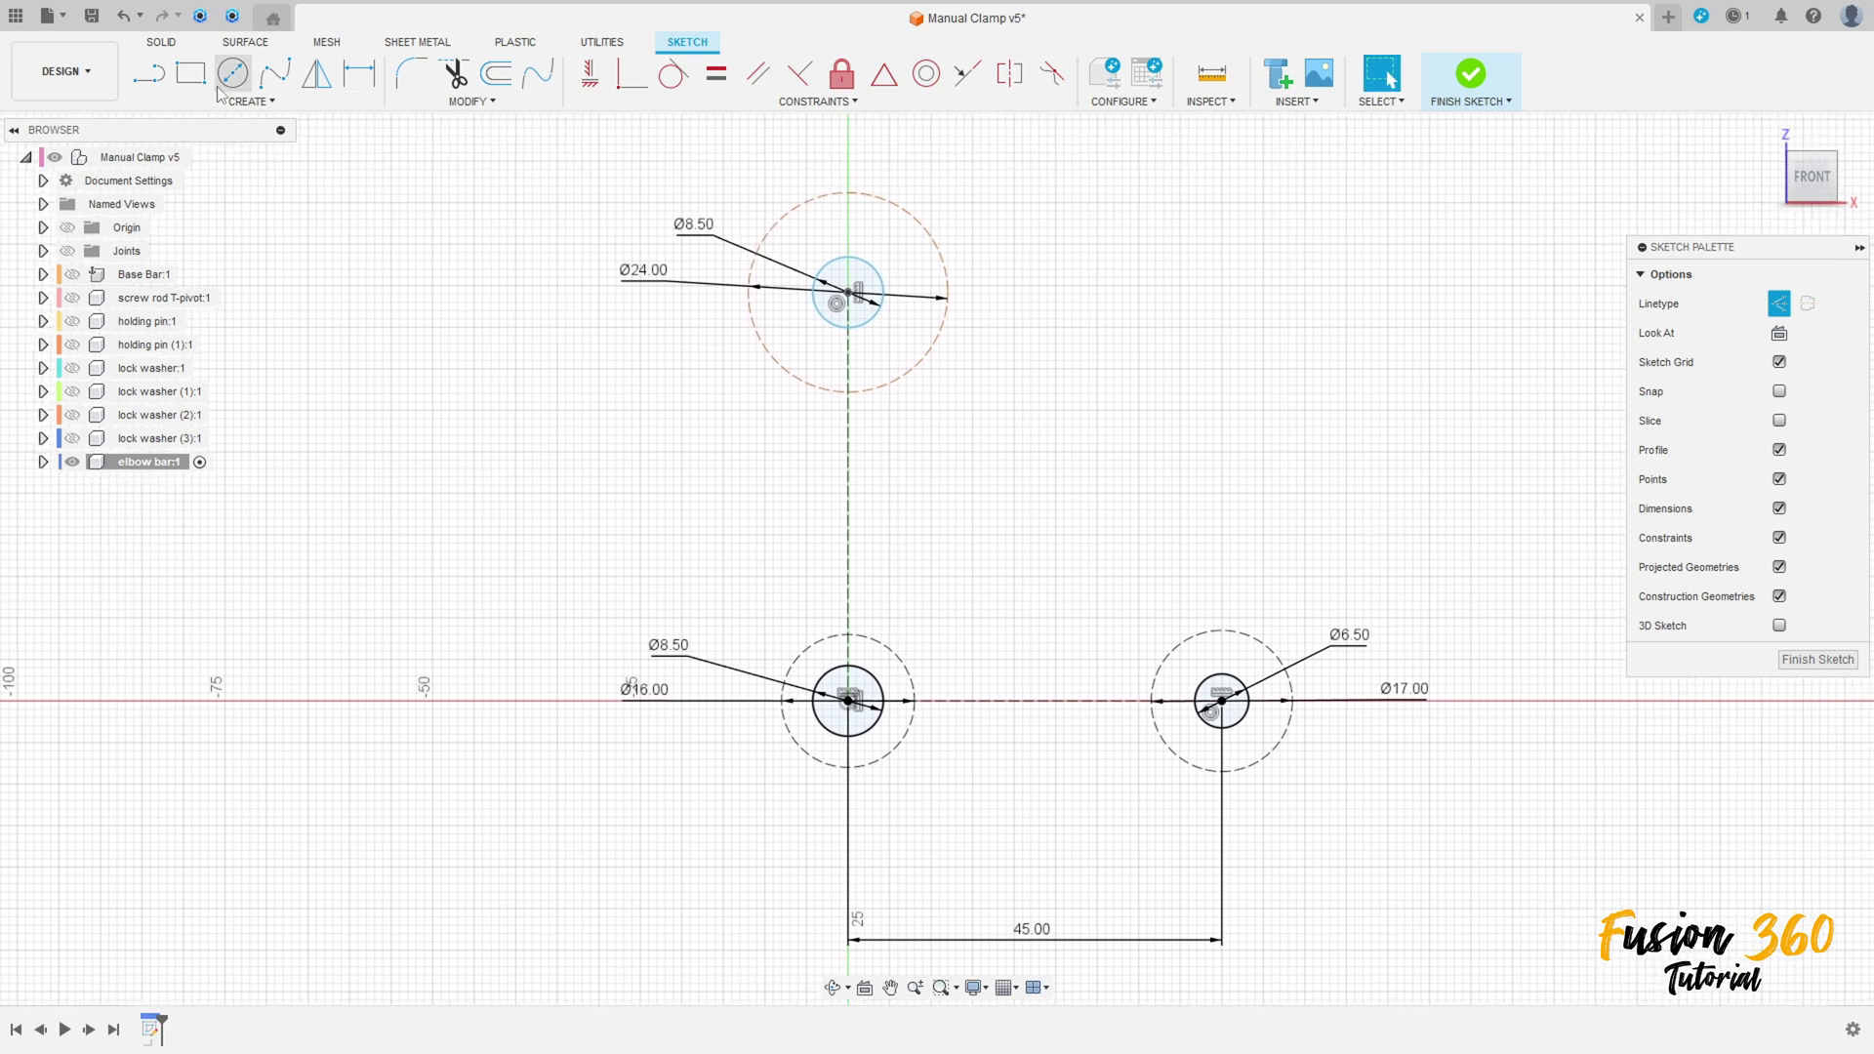
pyautogui.click(143, 81)
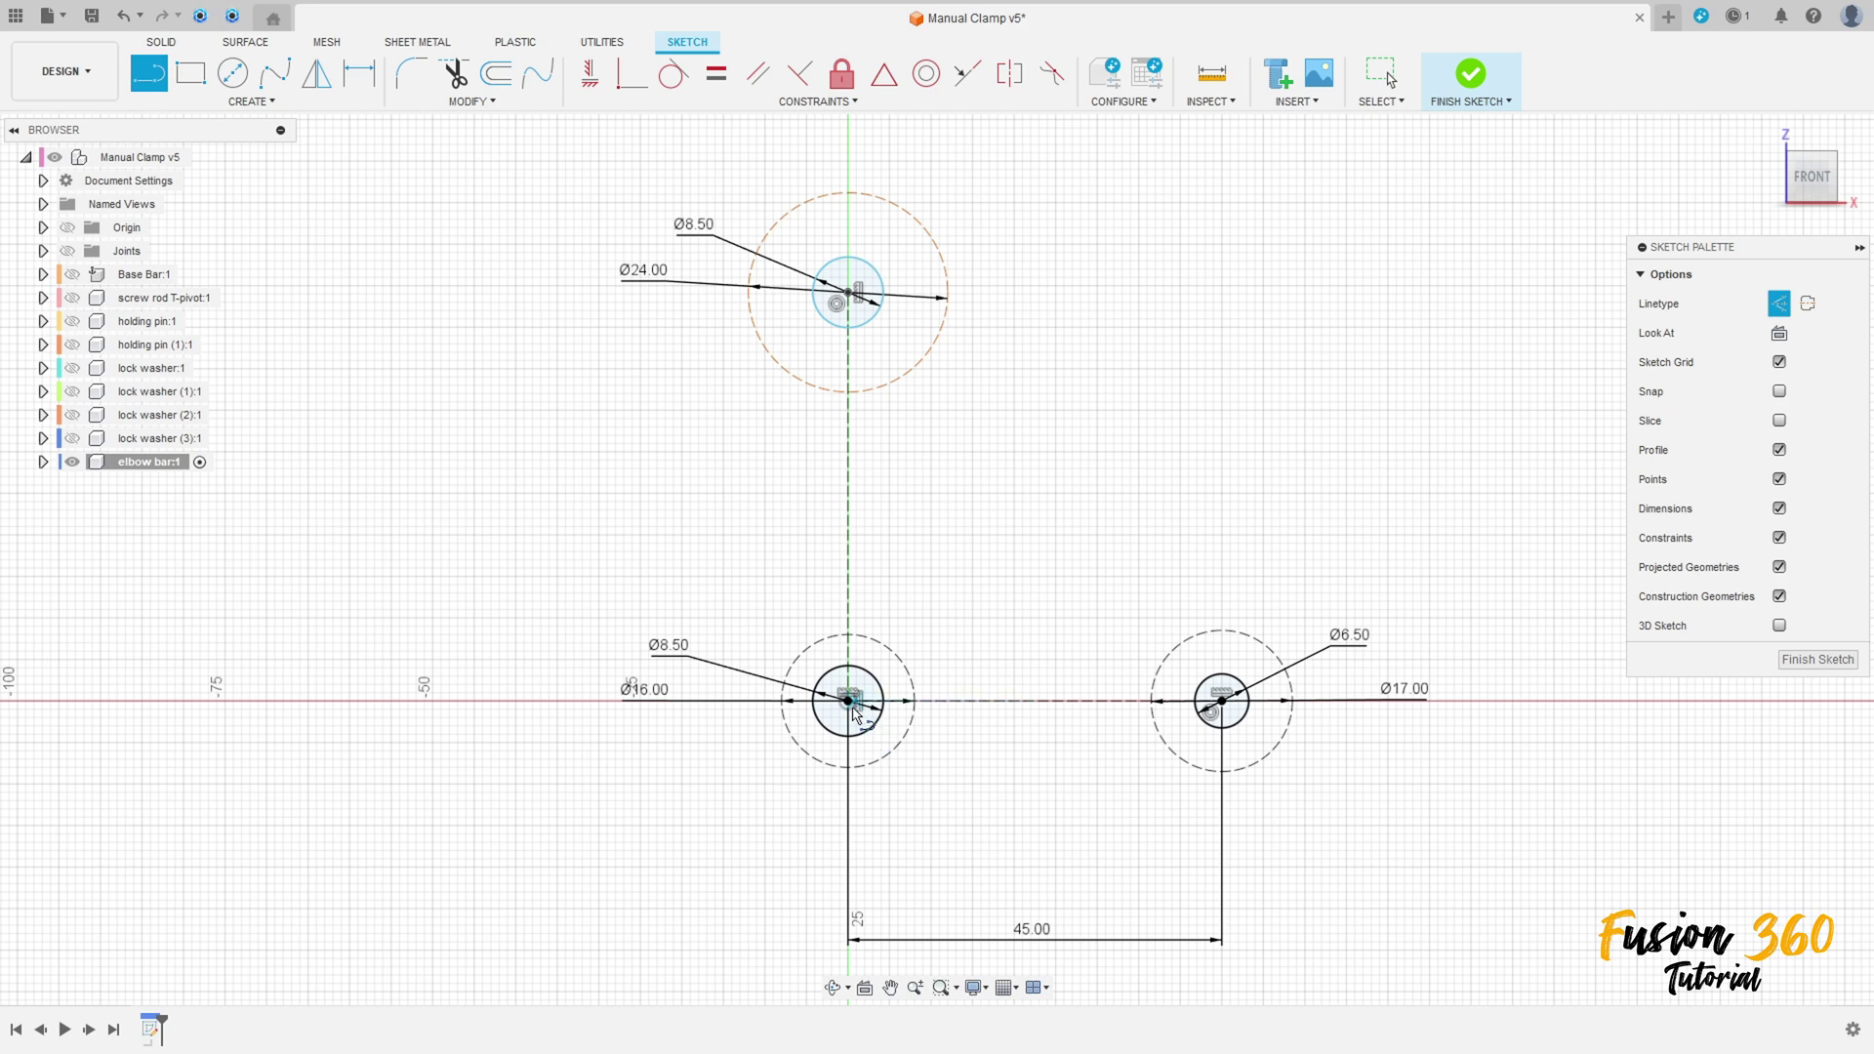
pyautogui.click(848, 769)
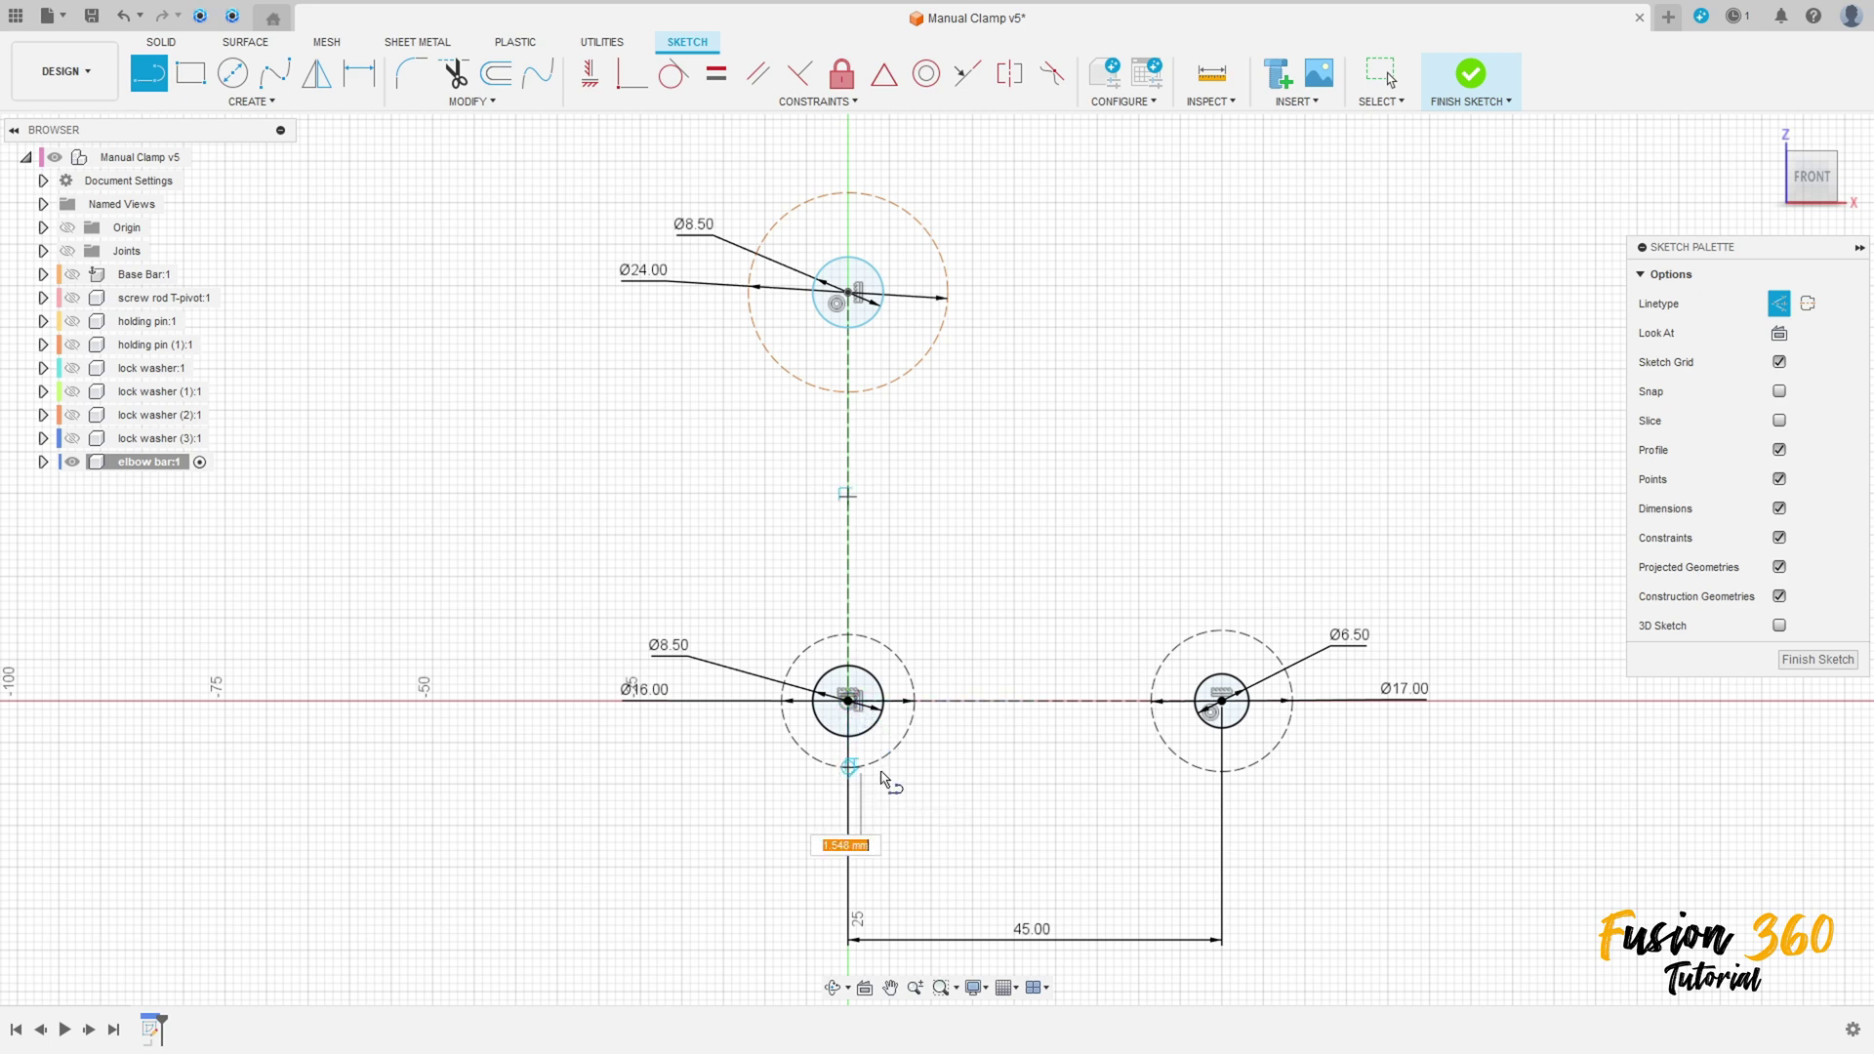
pyautogui.click(1222, 772)
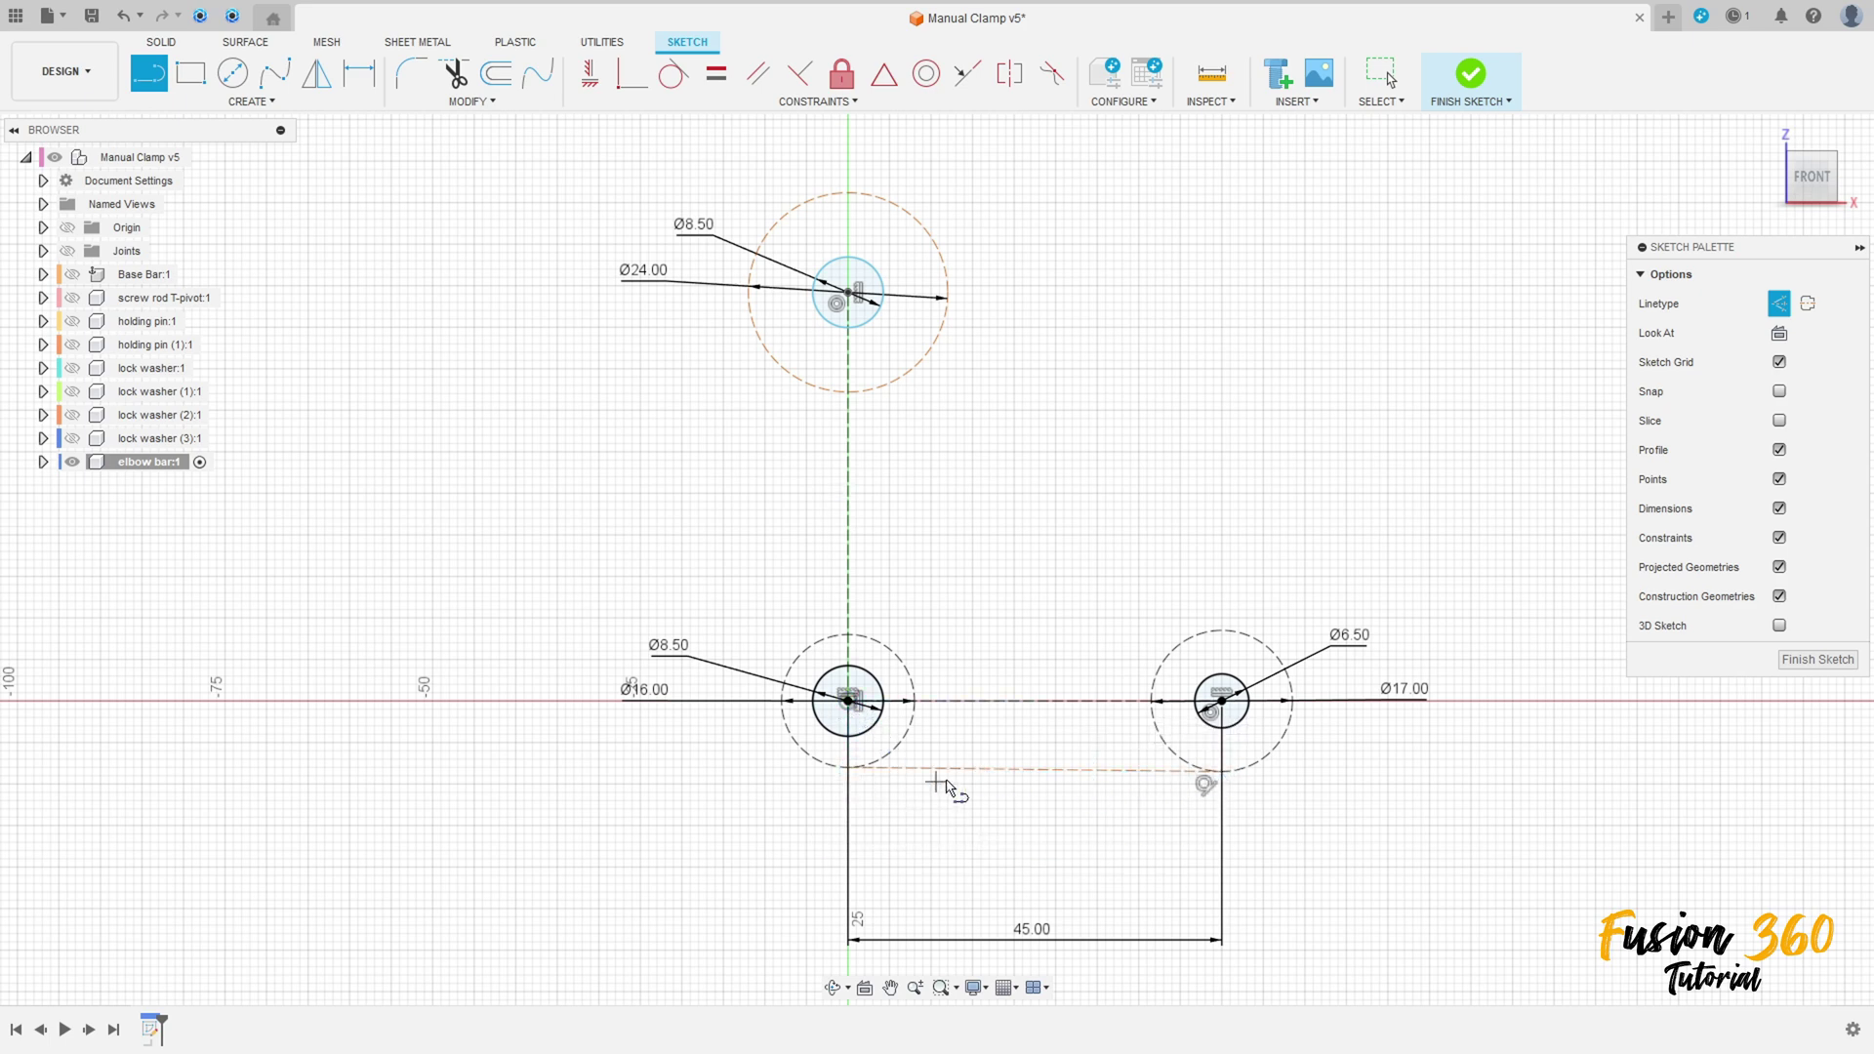
pyautogui.press('Escape')
pyautogui.click(1062, 770)
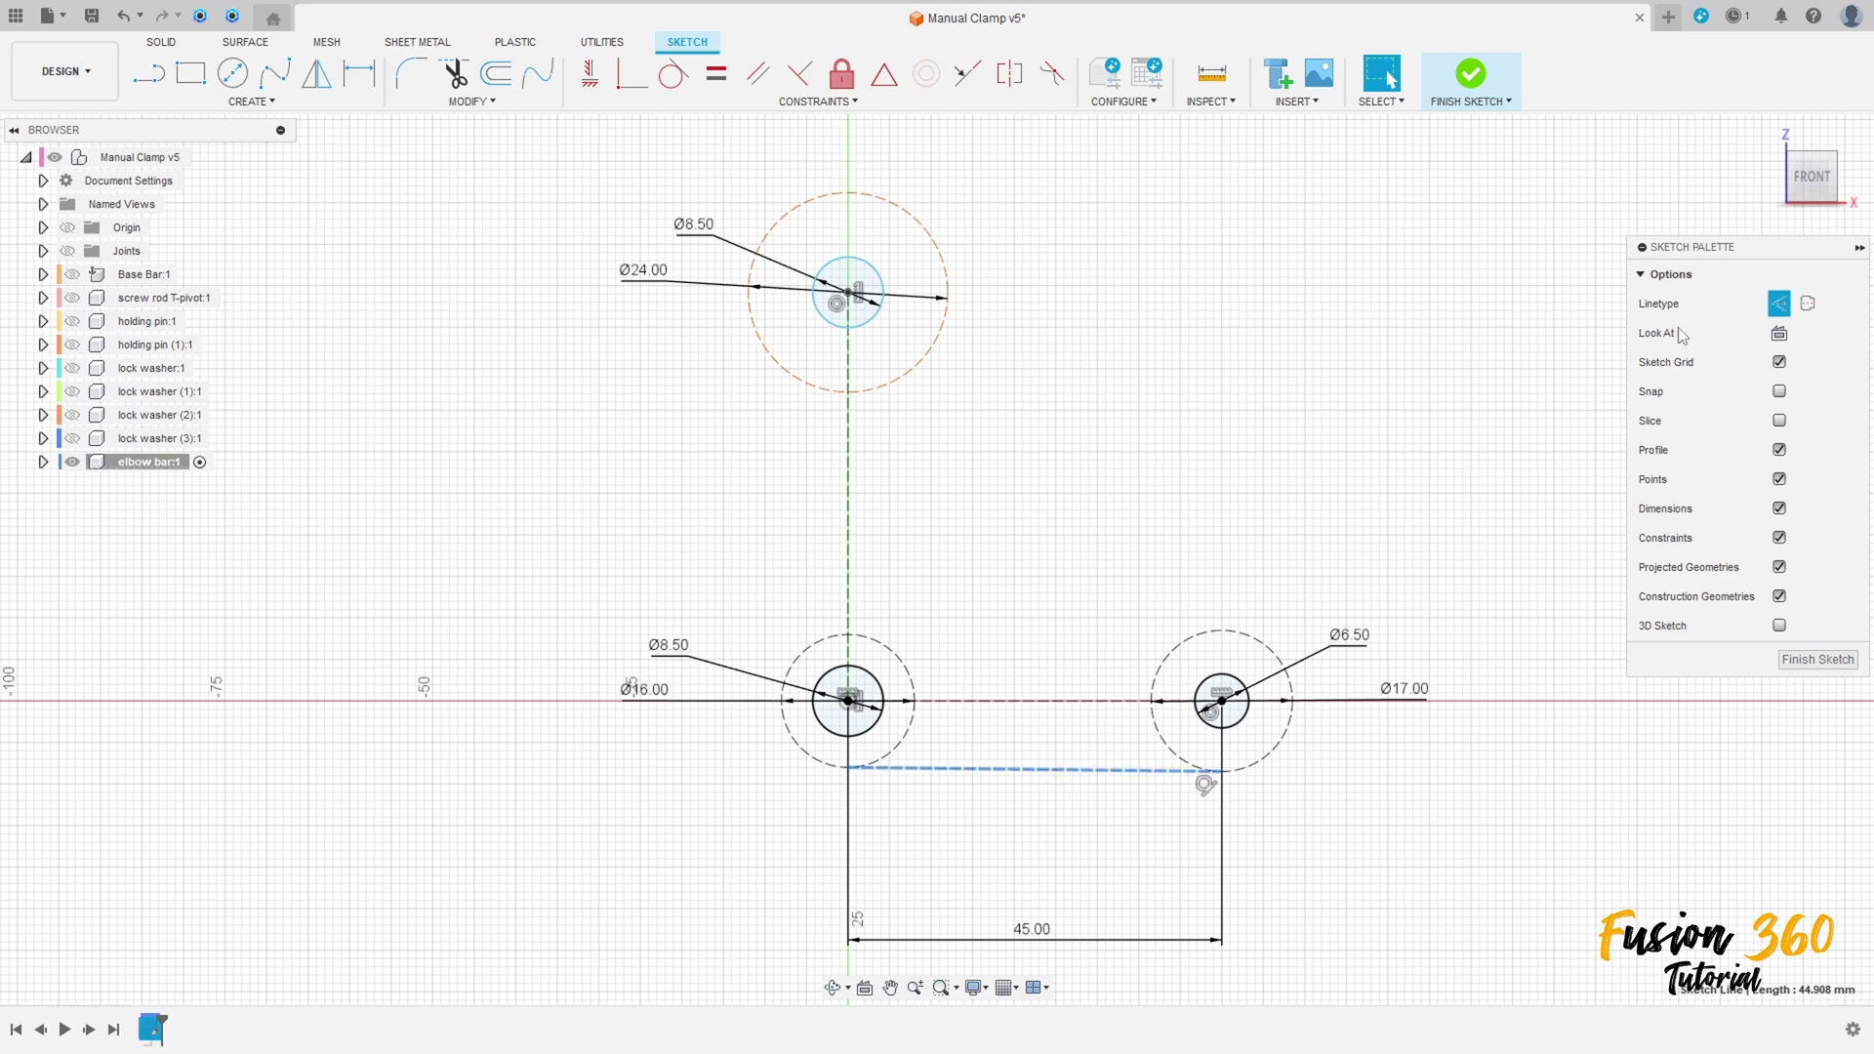
pyautogui.click(1780, 304)
# Step: Constrain the lower line's left endpoint vertically to the center of the origin circle
pyautogui.scroll(3, 942, 884)
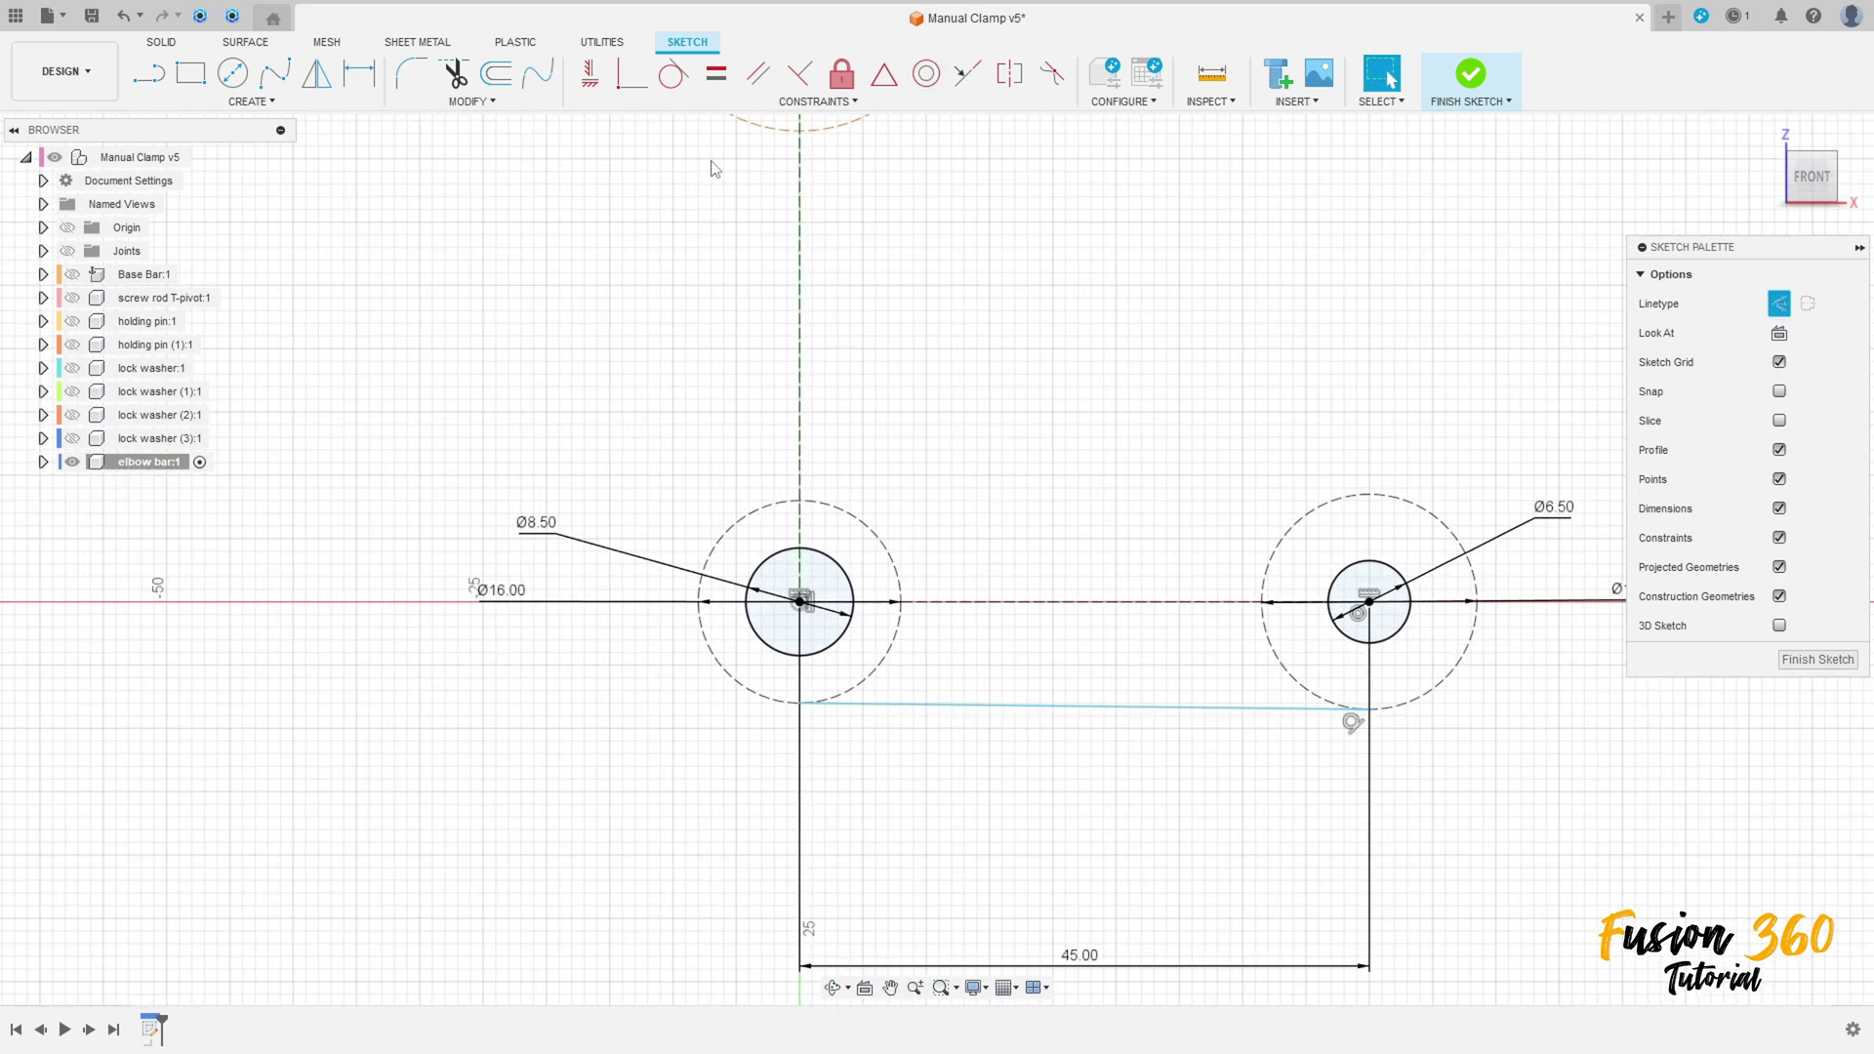
pyautogui.click(589, 73)
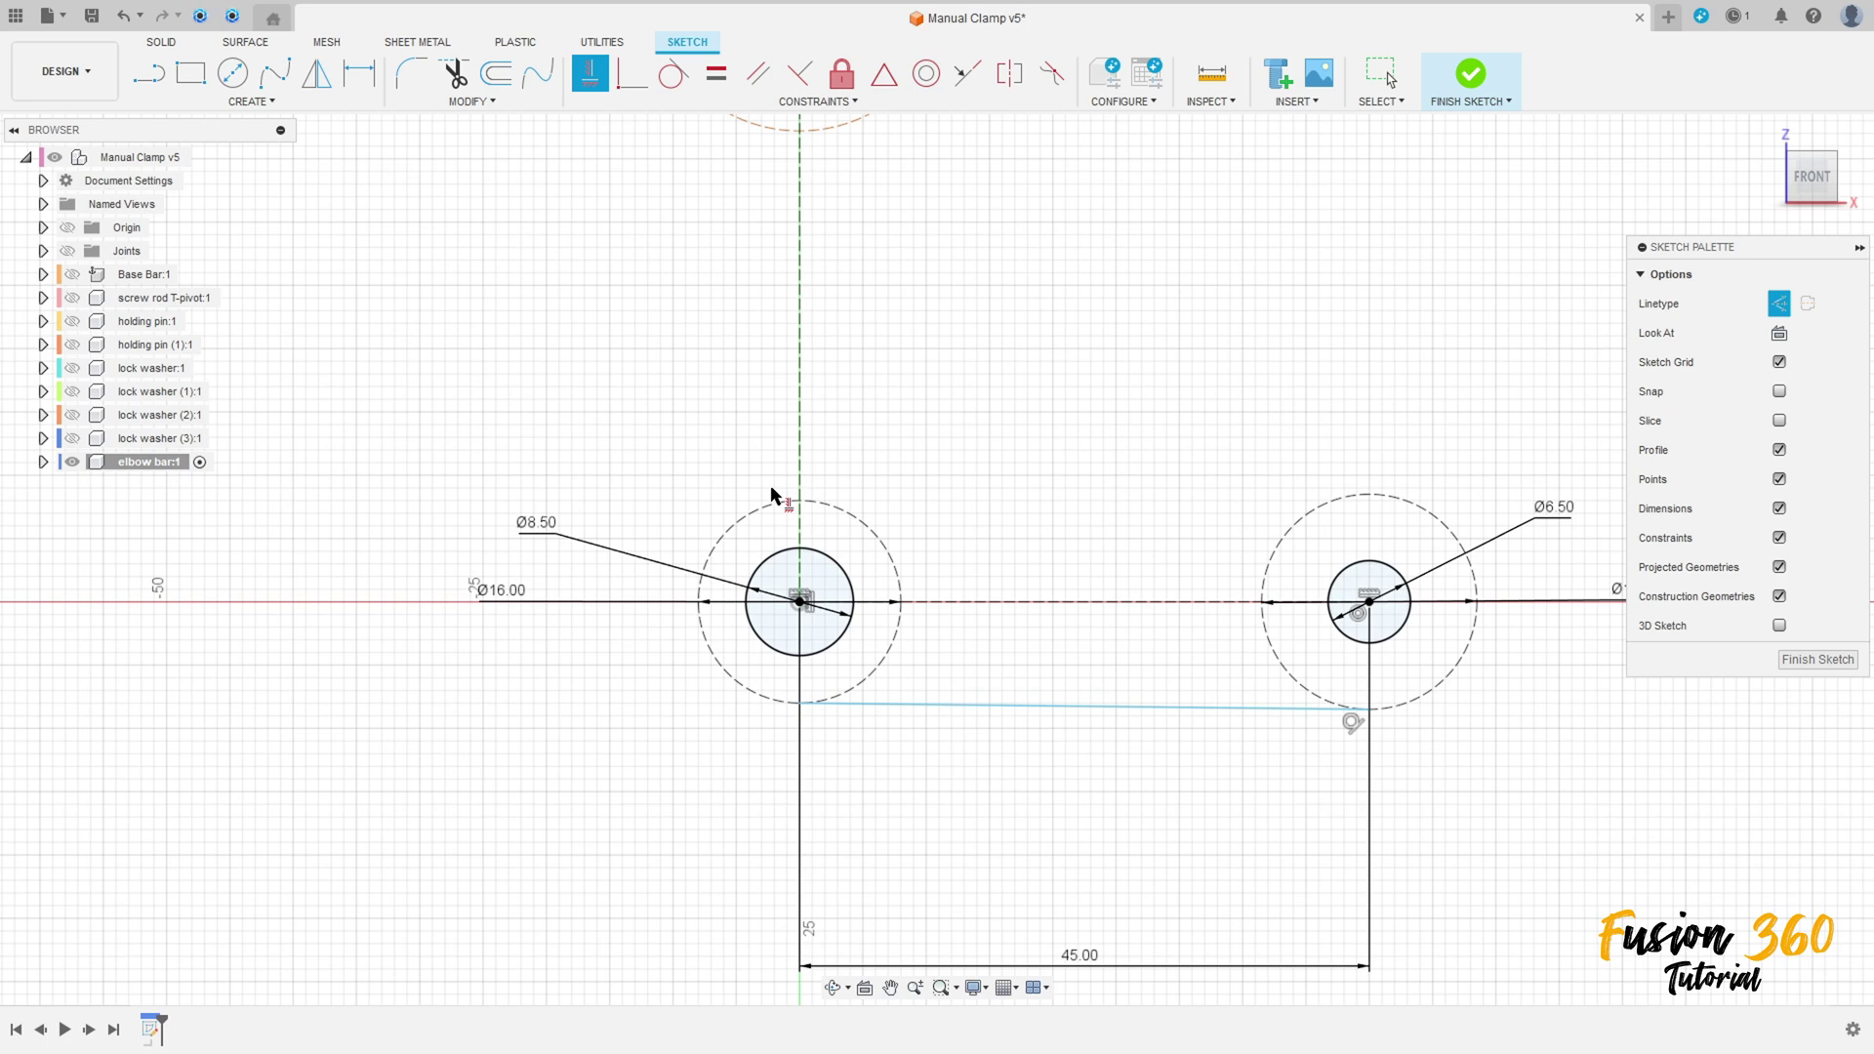
pyautogui.click(801, 703)
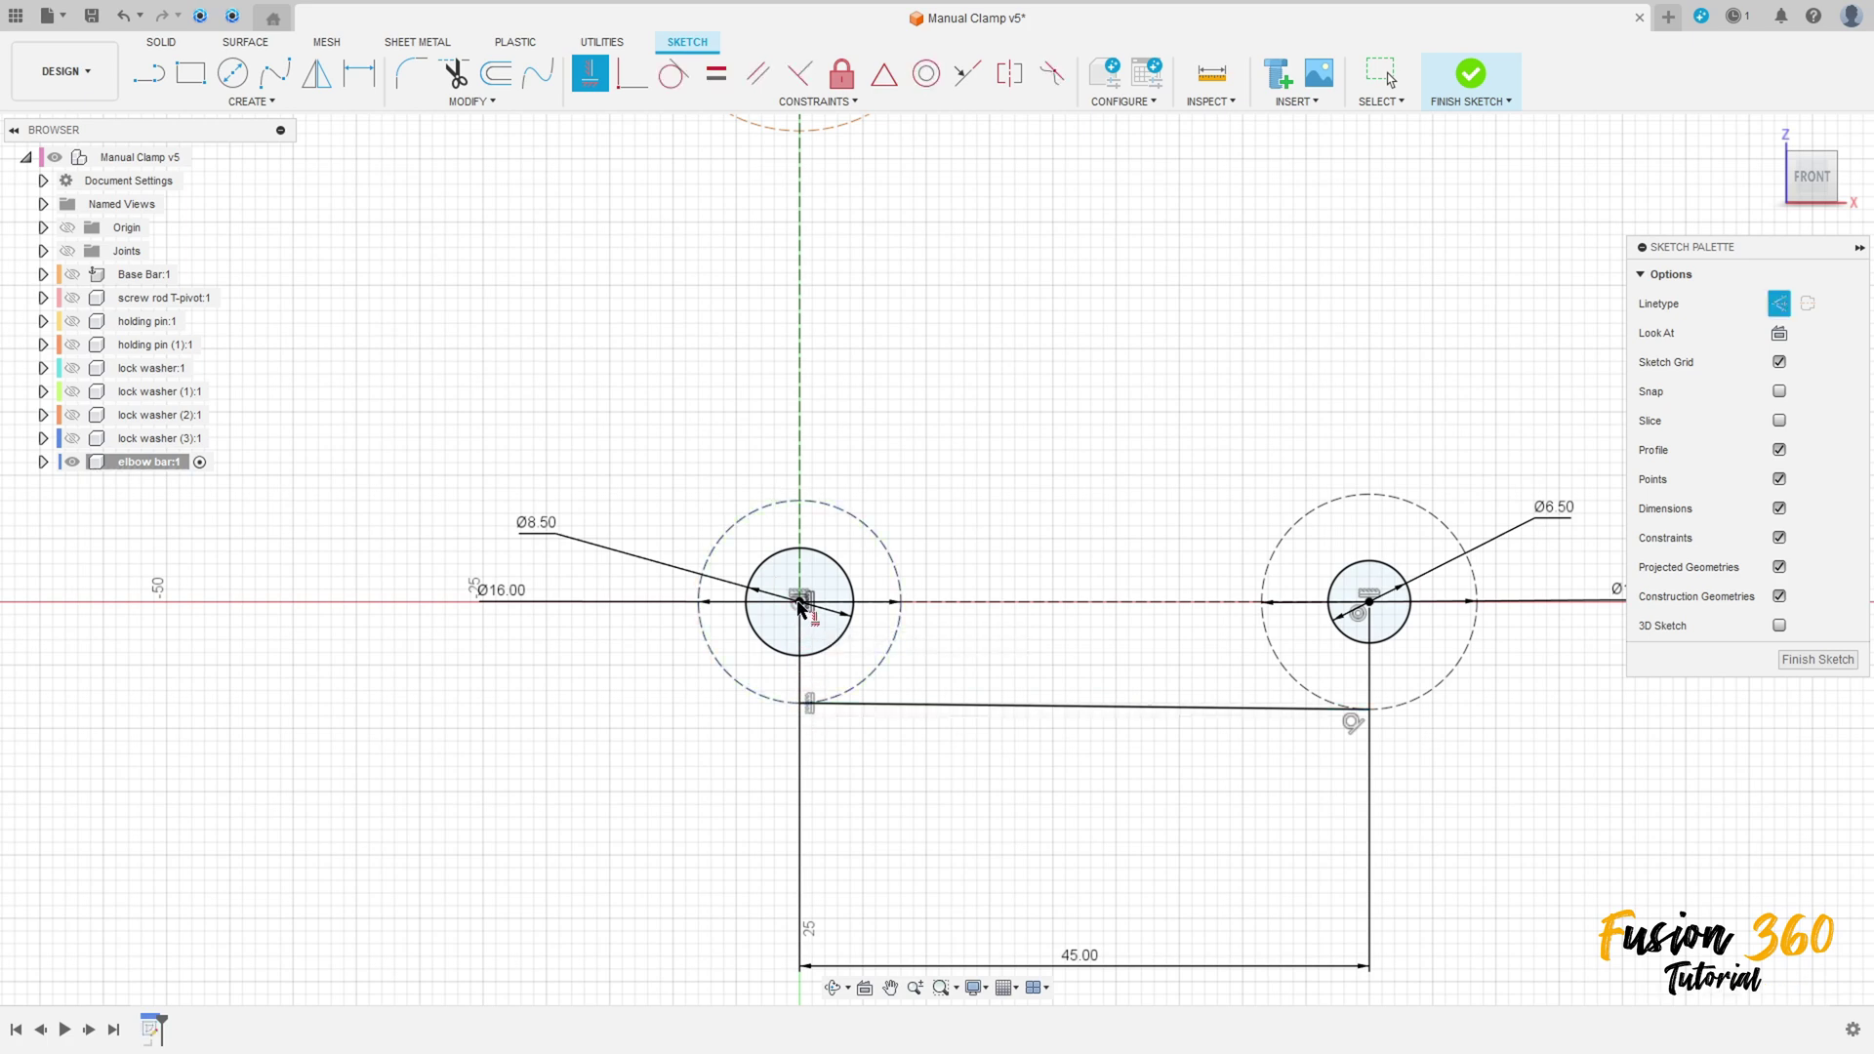
# Step: Try to constrain the lower line's right endpoint vertically to the center of the 6.5 mm hole
pyautogui.click(1368, 710)
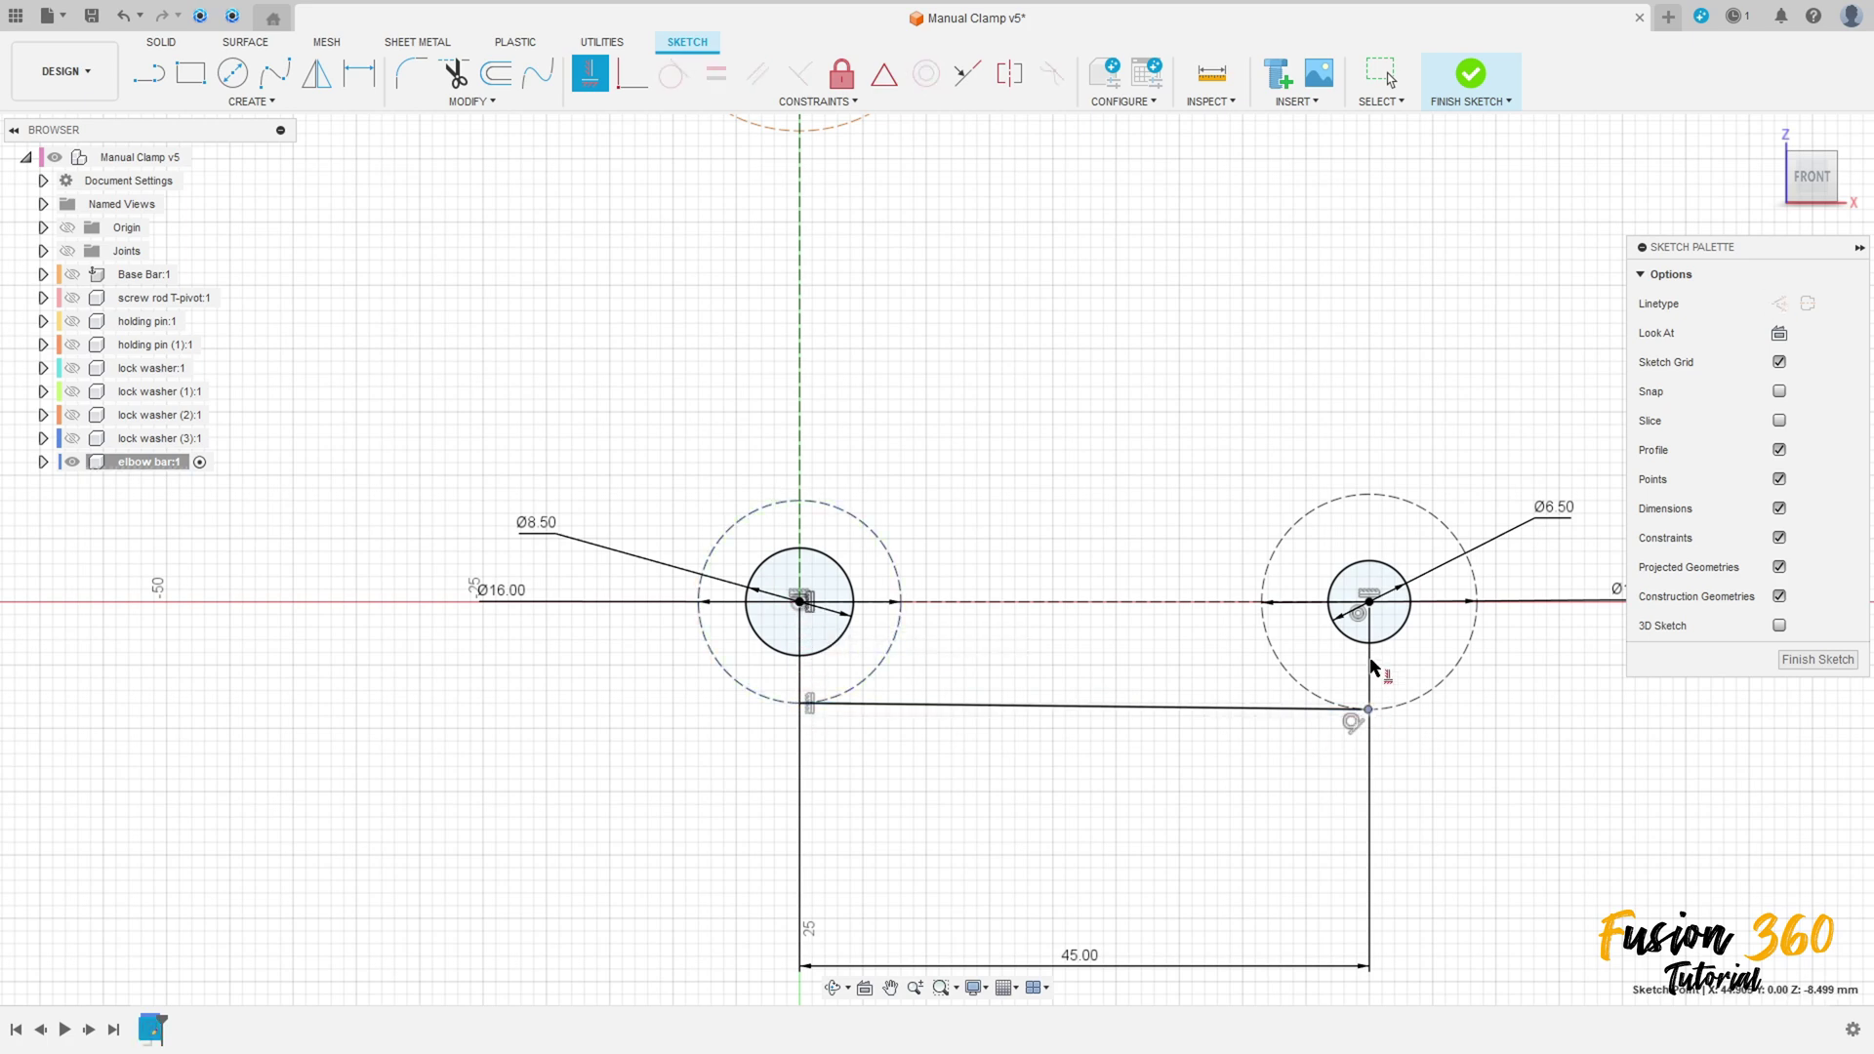
pyautogui.click(1370, 602)
pyautogui.press('Escape')
# Step: Draw a solid line from the leftmost point of the 16 mm circle up to the left side of the 24 mm circle, tangent to it
pyautogui.moveTo(1201, 426); pyautogui.dragTo(994, 518, button='middle')
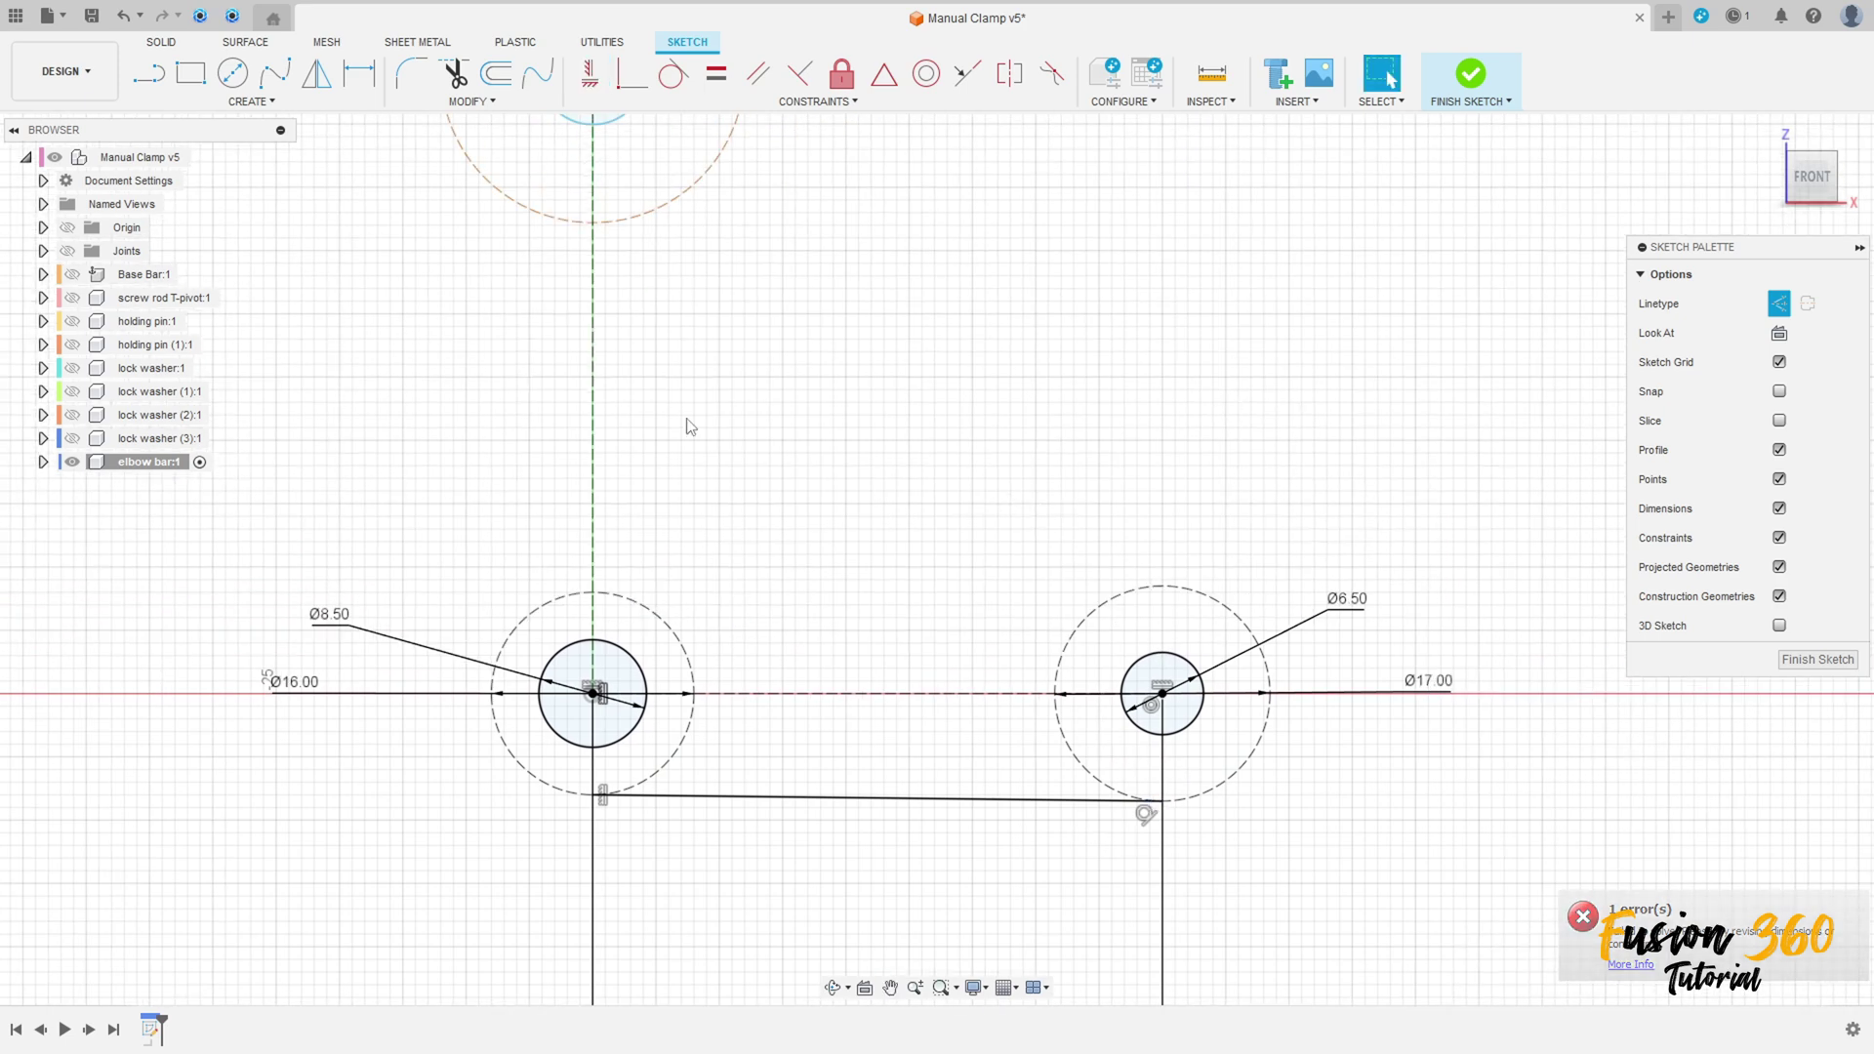
pyautogui.click(148, 73)
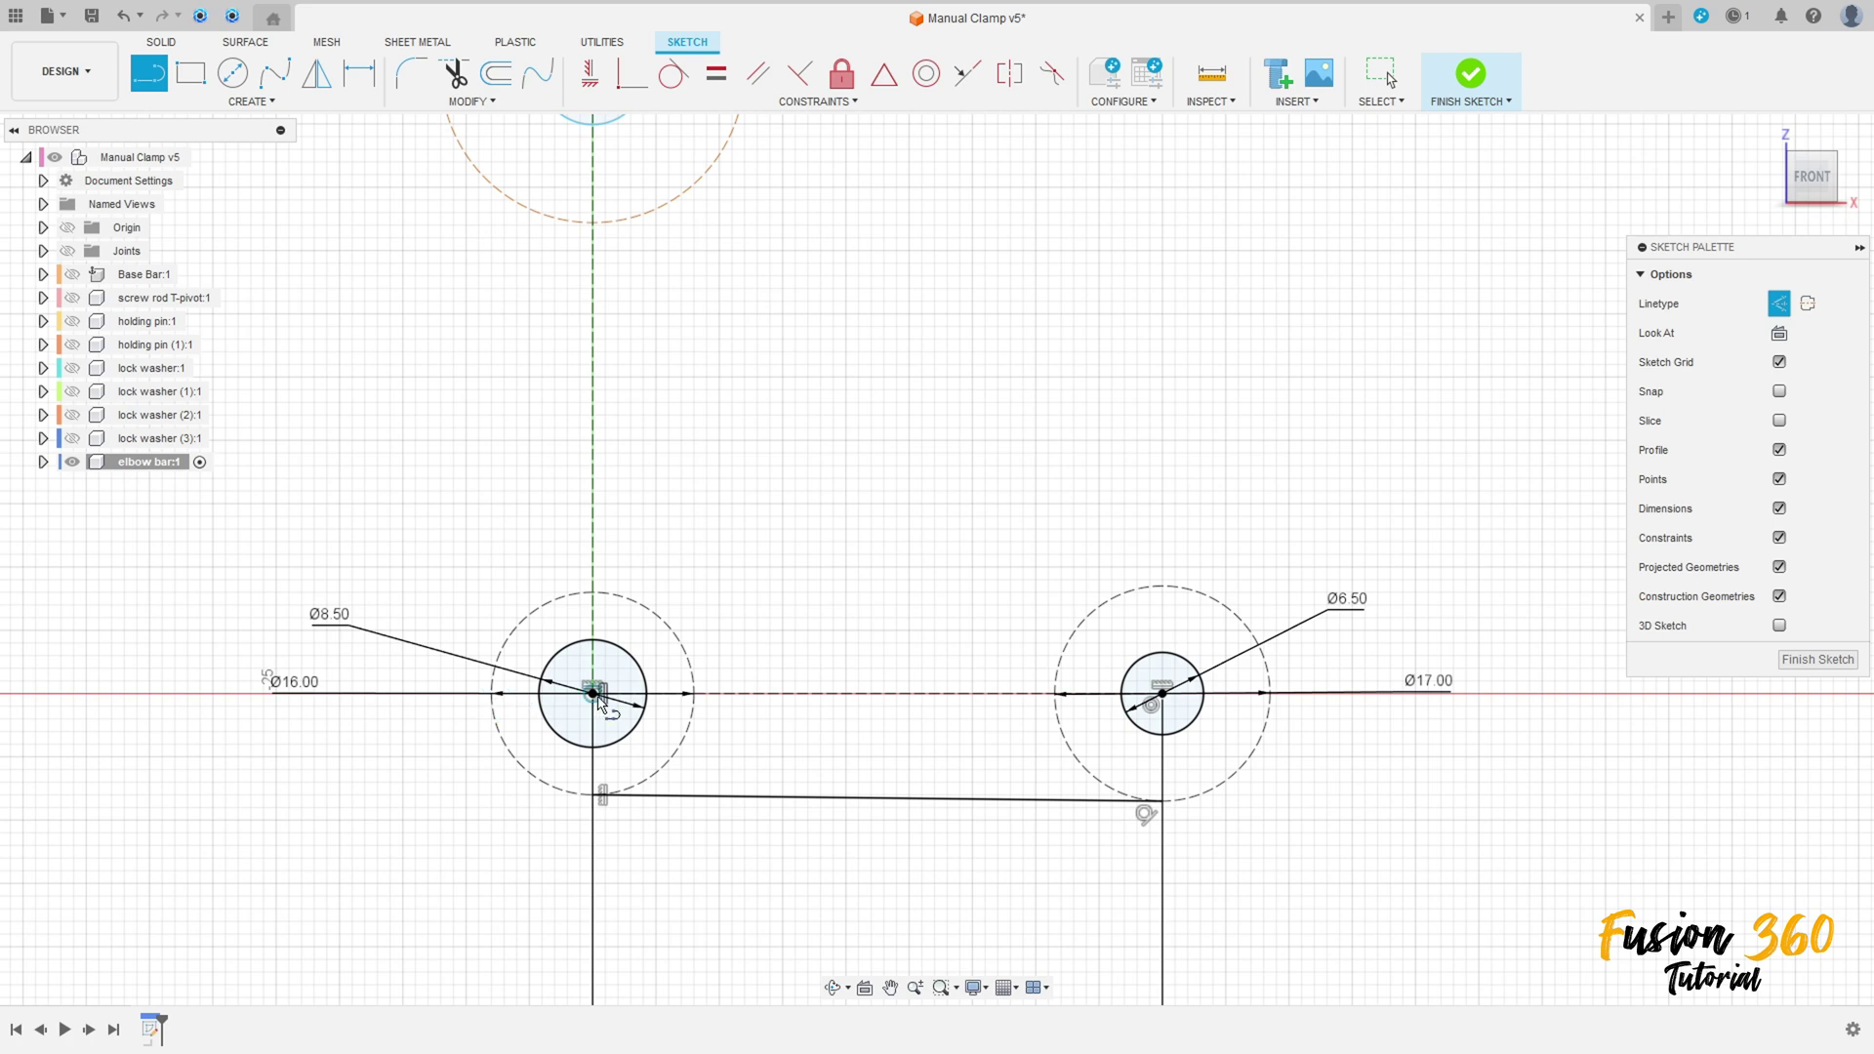
pyautogui.click(492, 694)
pyautogui.moveTo(455, 271); pyautogui.dragTo(530, 442, button='middle')
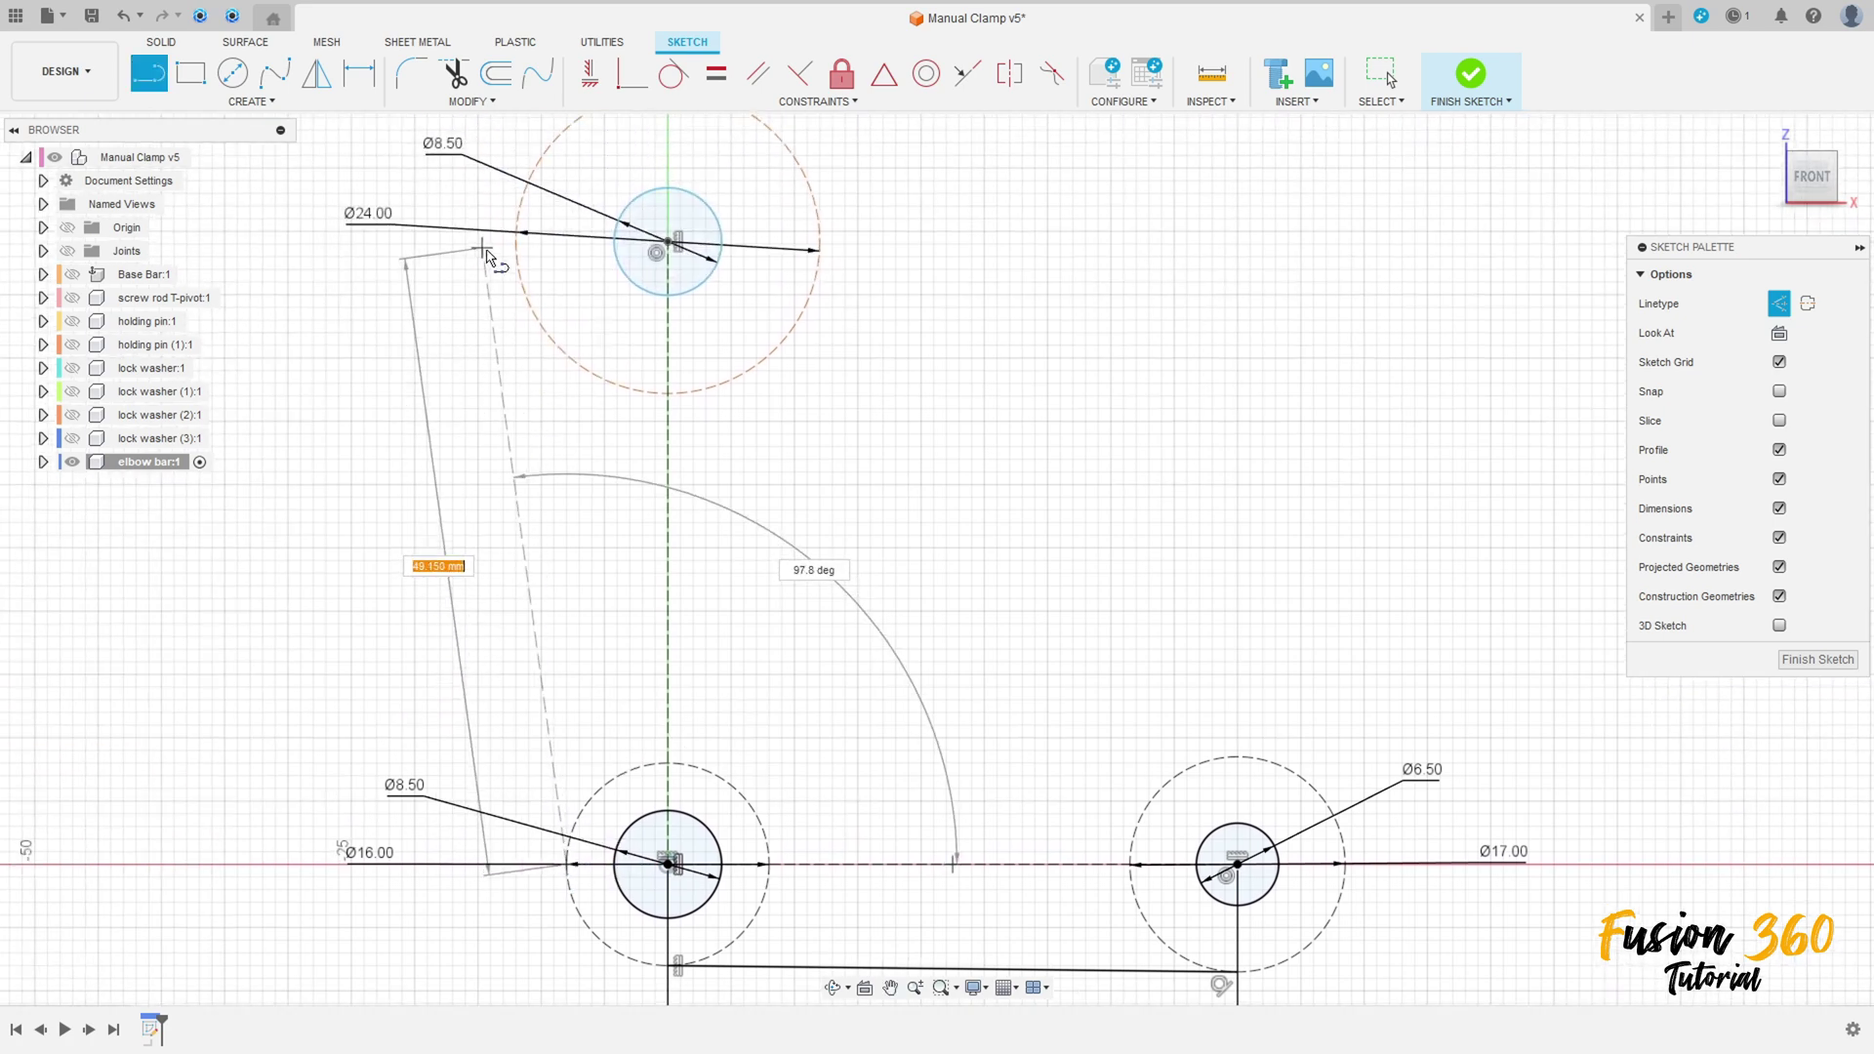
pyautogui.click(1778, 303)
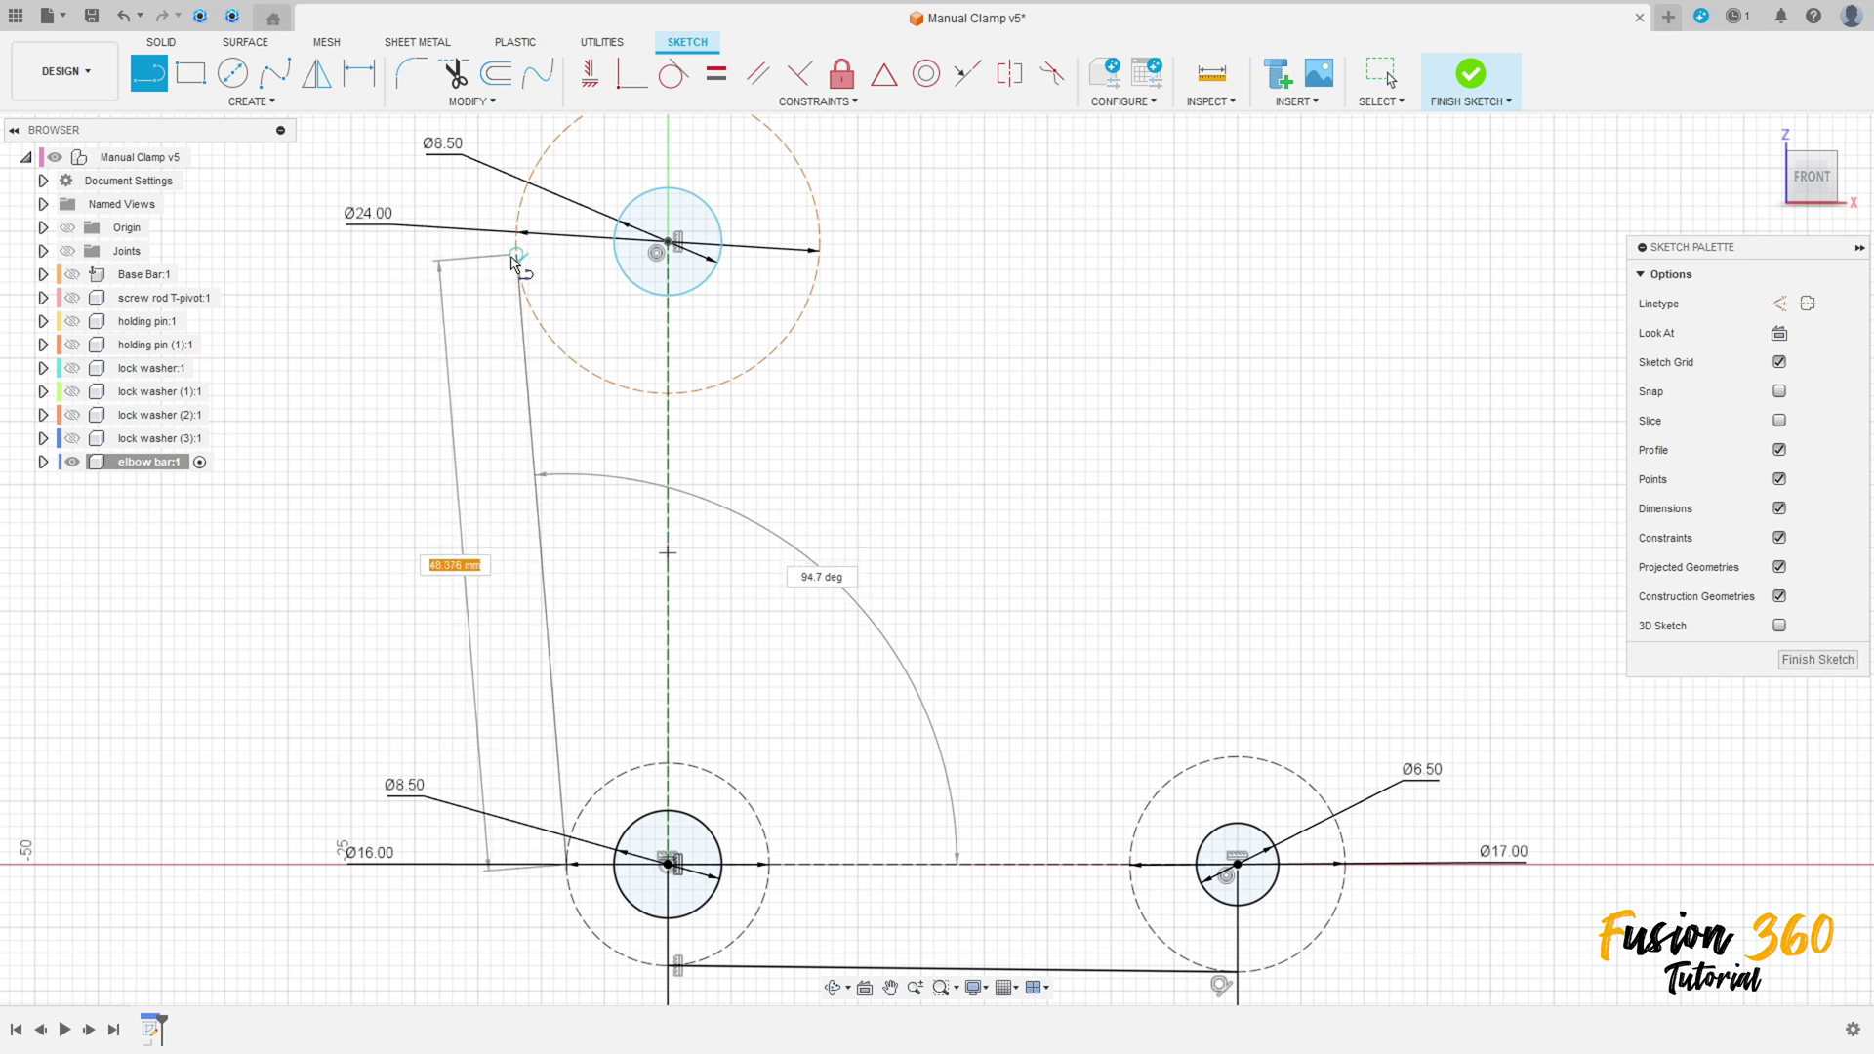
pyautogui.click(515, 265)
pyautogui.press('Escape')
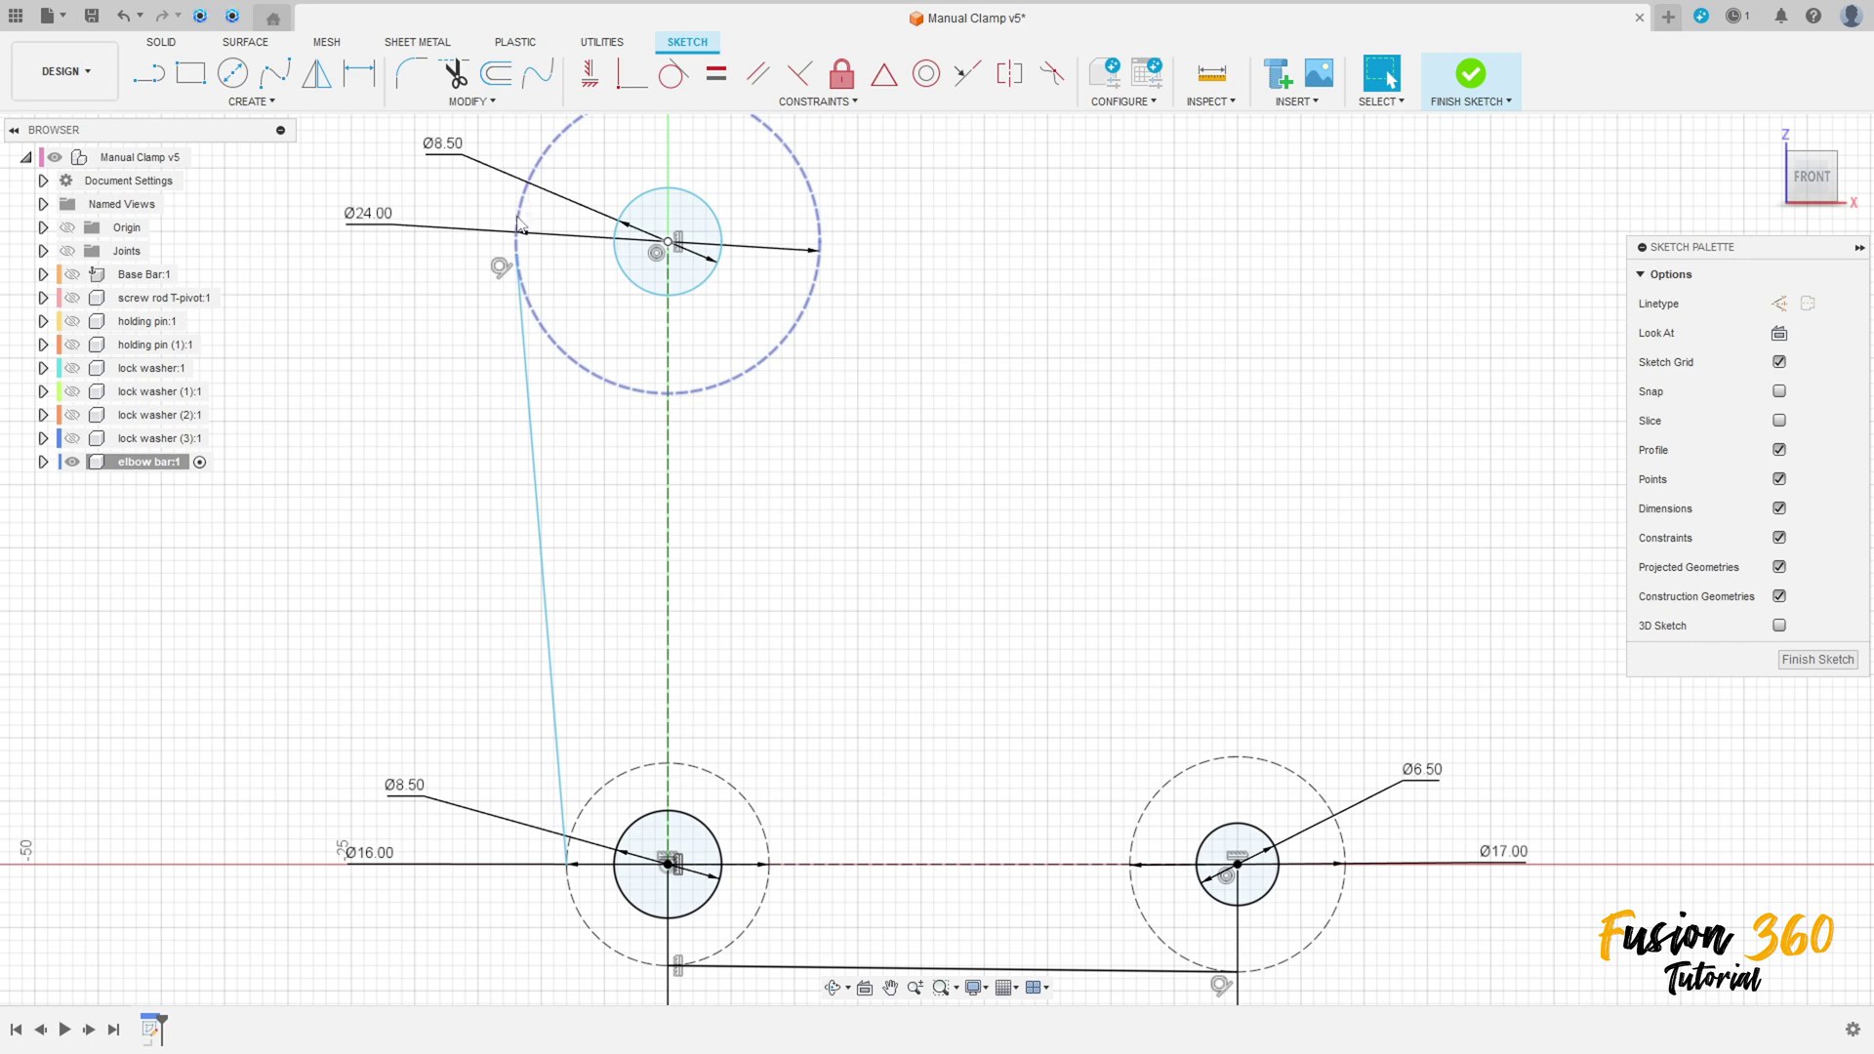
# Step: Constrain the left line's lower endpoint horizontally to the center of the origin circle
pyautogui.moveTo(703, 561); pyautogui.dragTo(699, 449, button='middle')
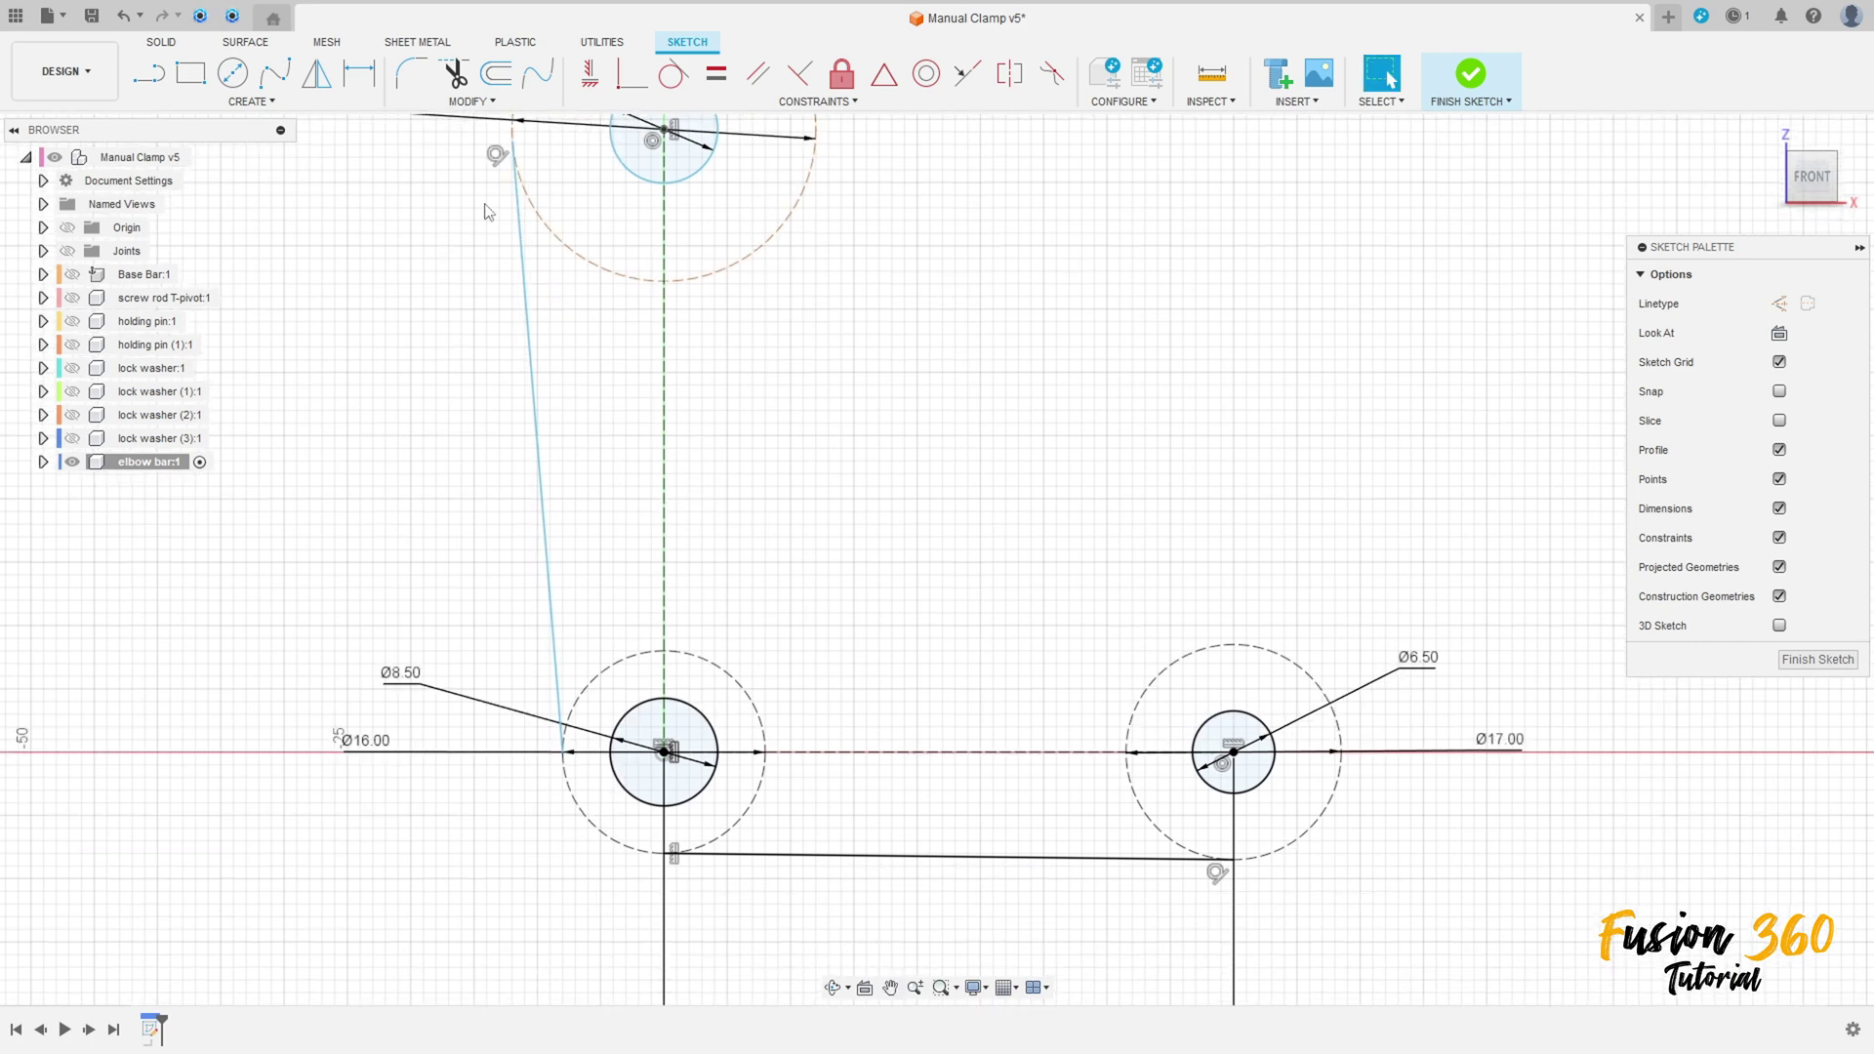
pyautogui.click(589, 73)
pyautogui.click(561, 753)
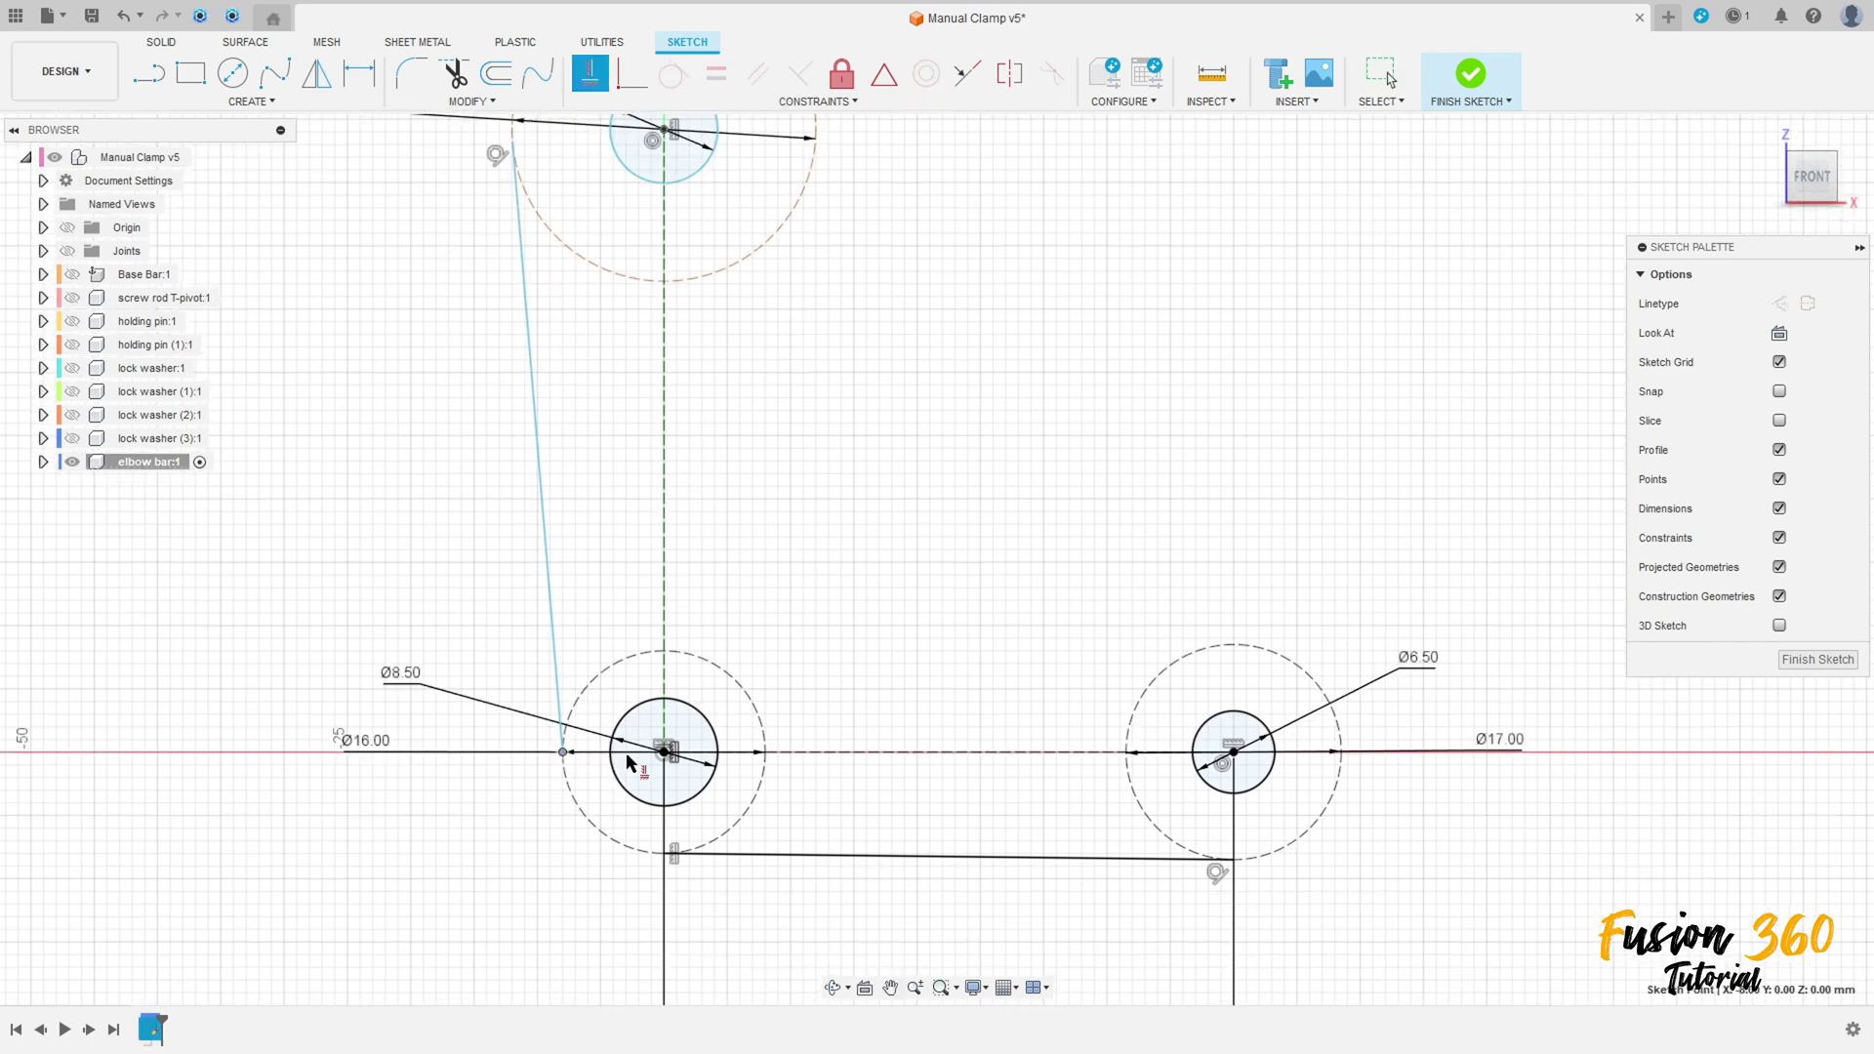
pyautogui.click(664, 753)
pyautogui.press('Escape')
# Step: Dimension the angle between the left outline line and the vertical construction line as 5.1 degrees
pyautogui.moveTo(592, 471); pyautogui.dragTo(614, 545, button='middle')
pyautogui.click(361, 75)
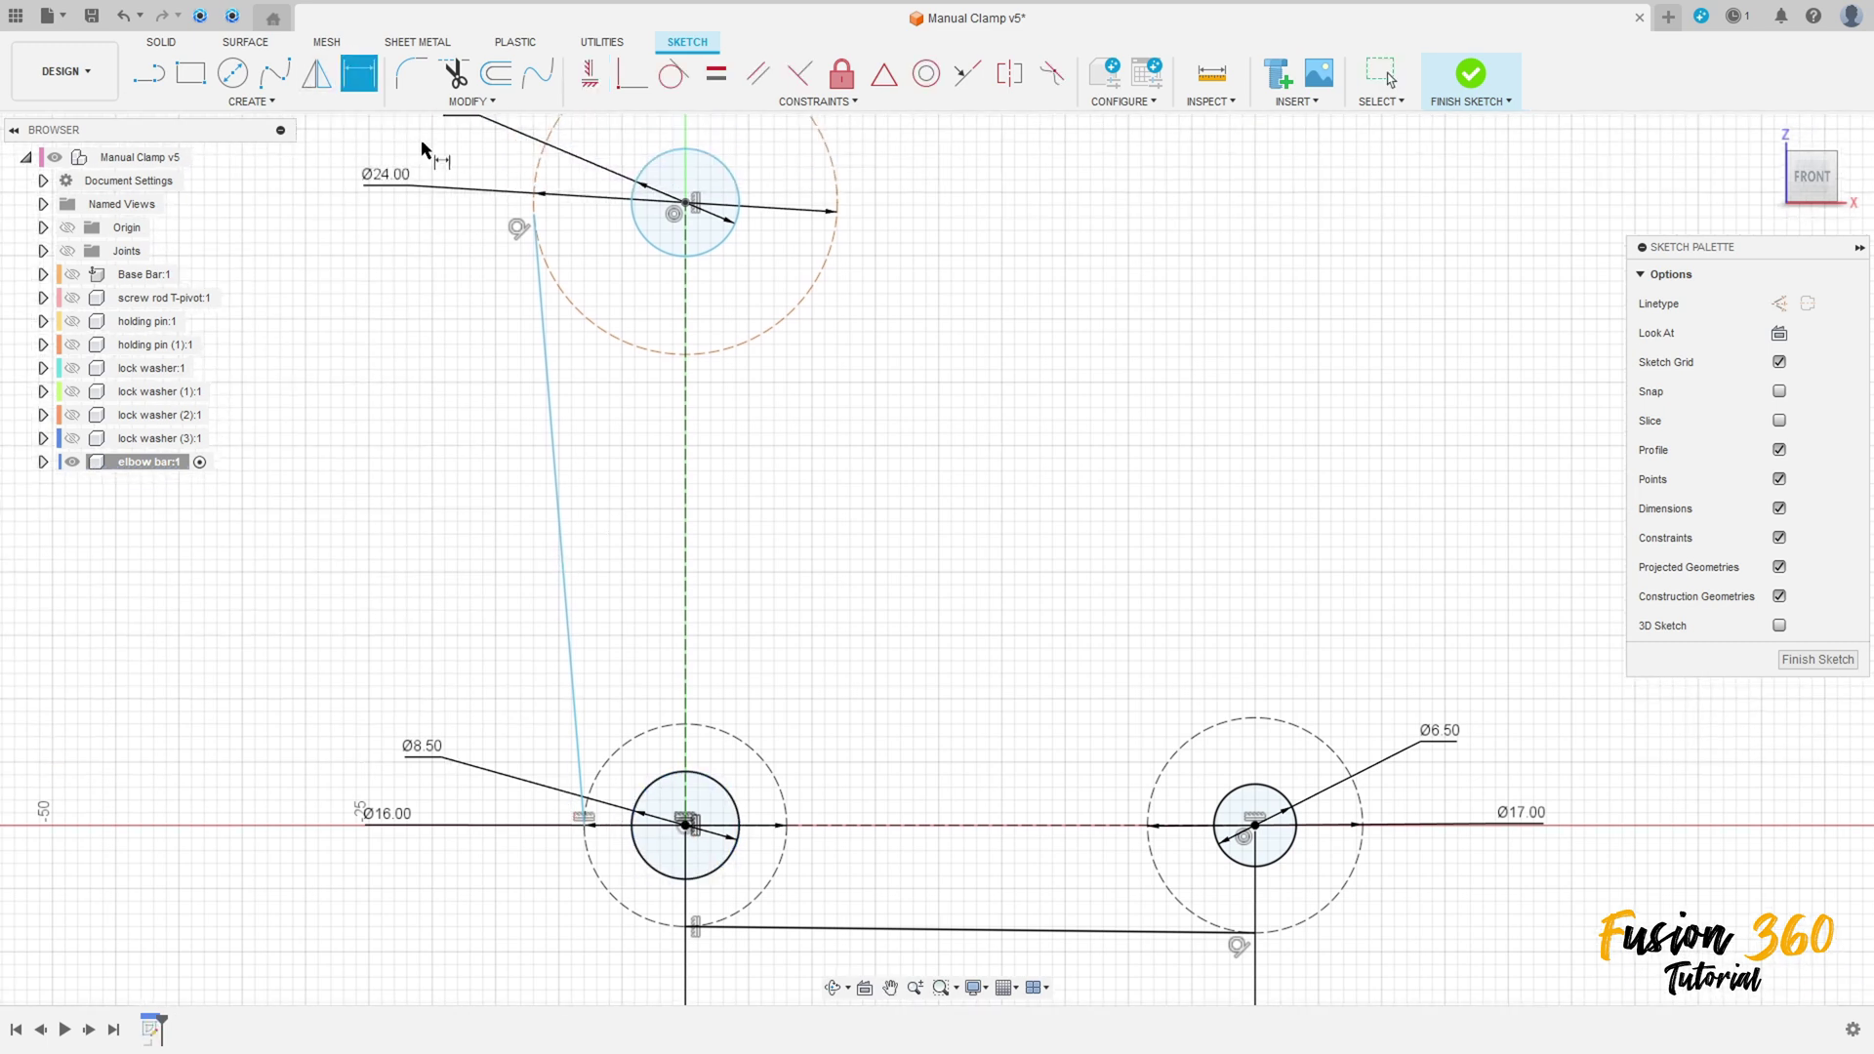
pyautogui.click(568, 589)
pyautogui.click(686, 536)
pyautogui.click(616, 502)
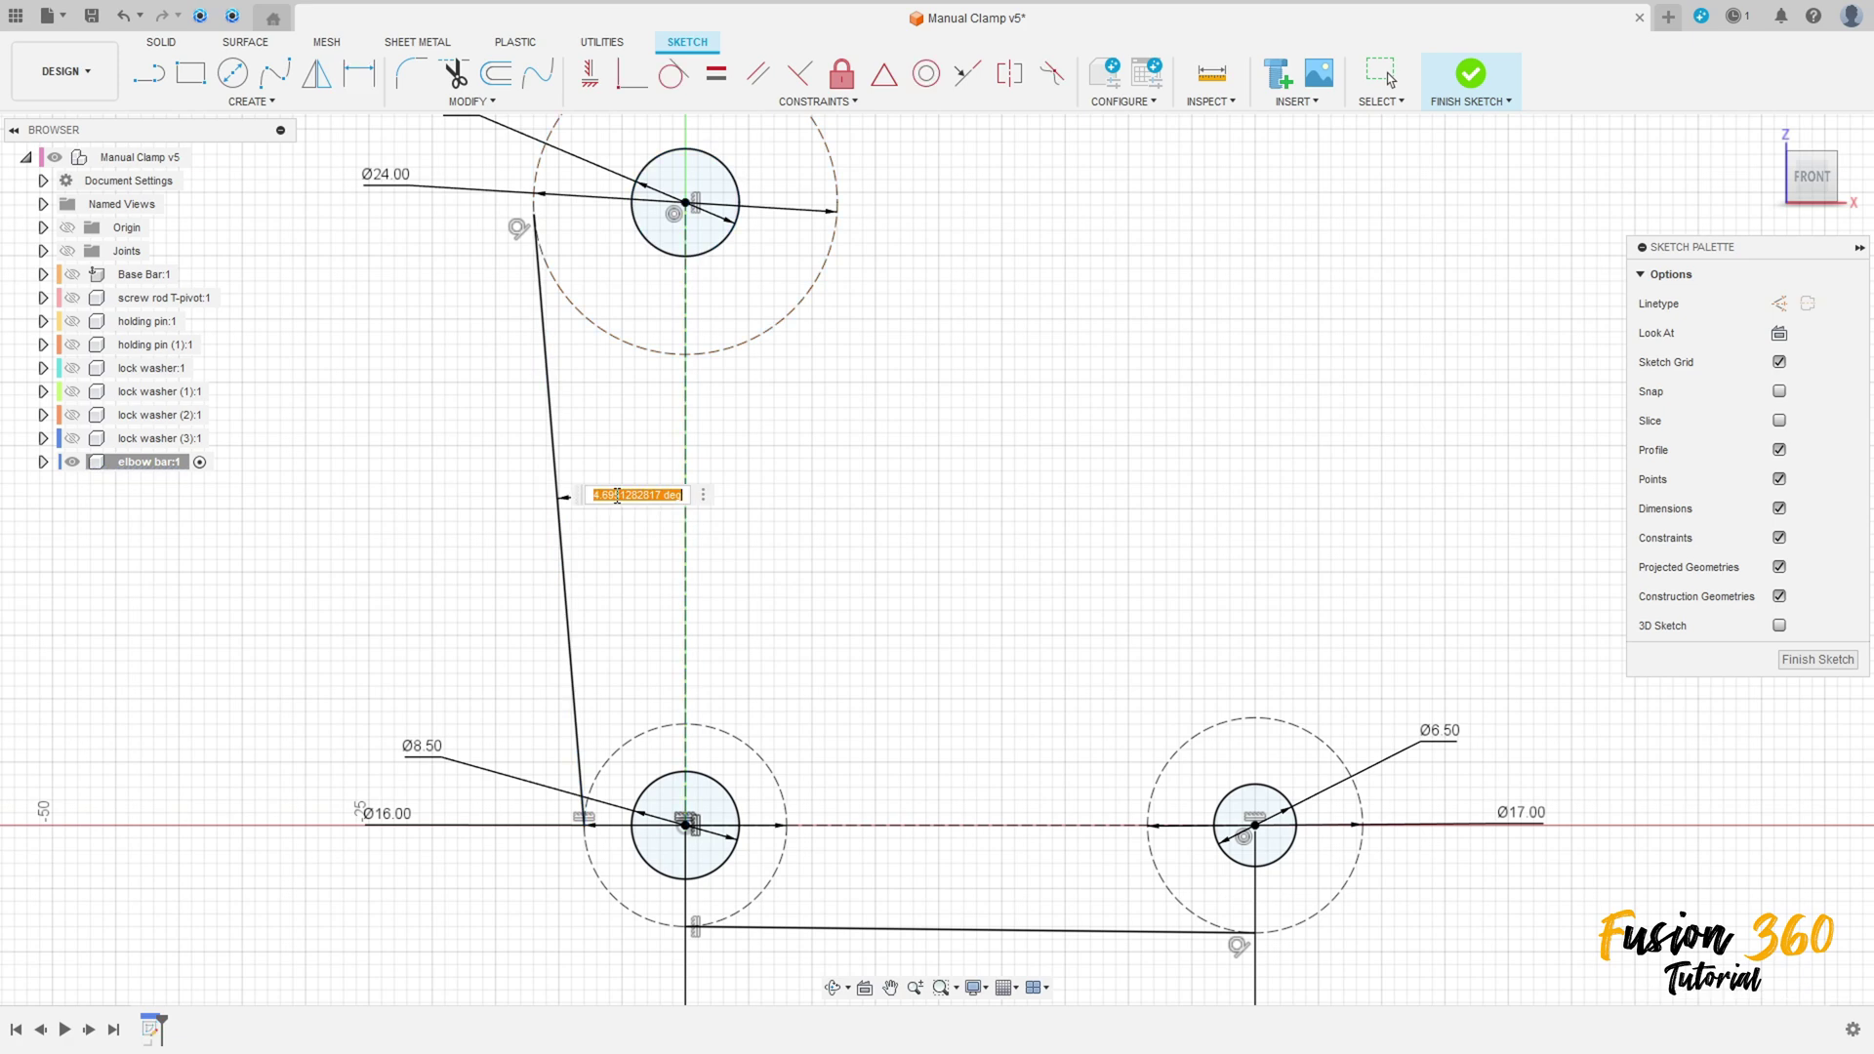
pyautogui.press('Return')
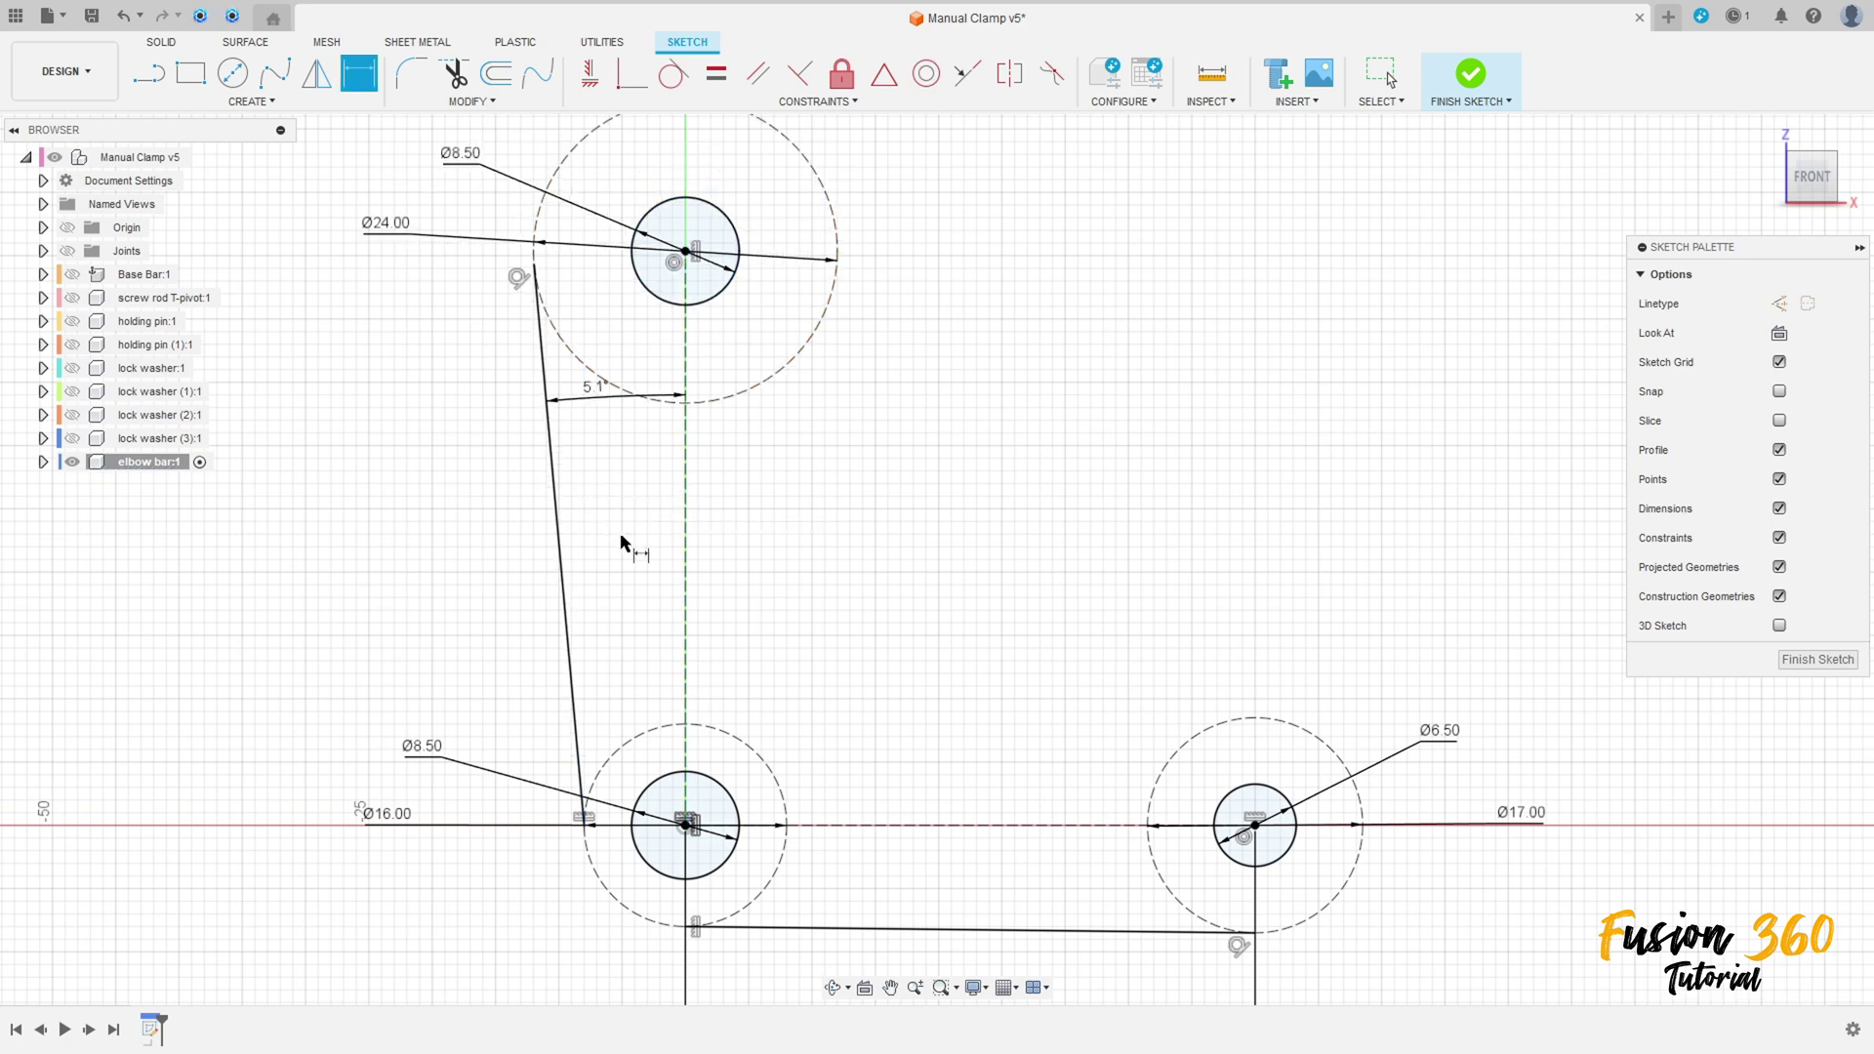
# Step: Draw a 3-point arc along the 16 mm circle joining the left line's lower end to the lower line's left end
pyautogui.moveTo(730, 603); pyautogui.dragTo(740, 569, button='middle')
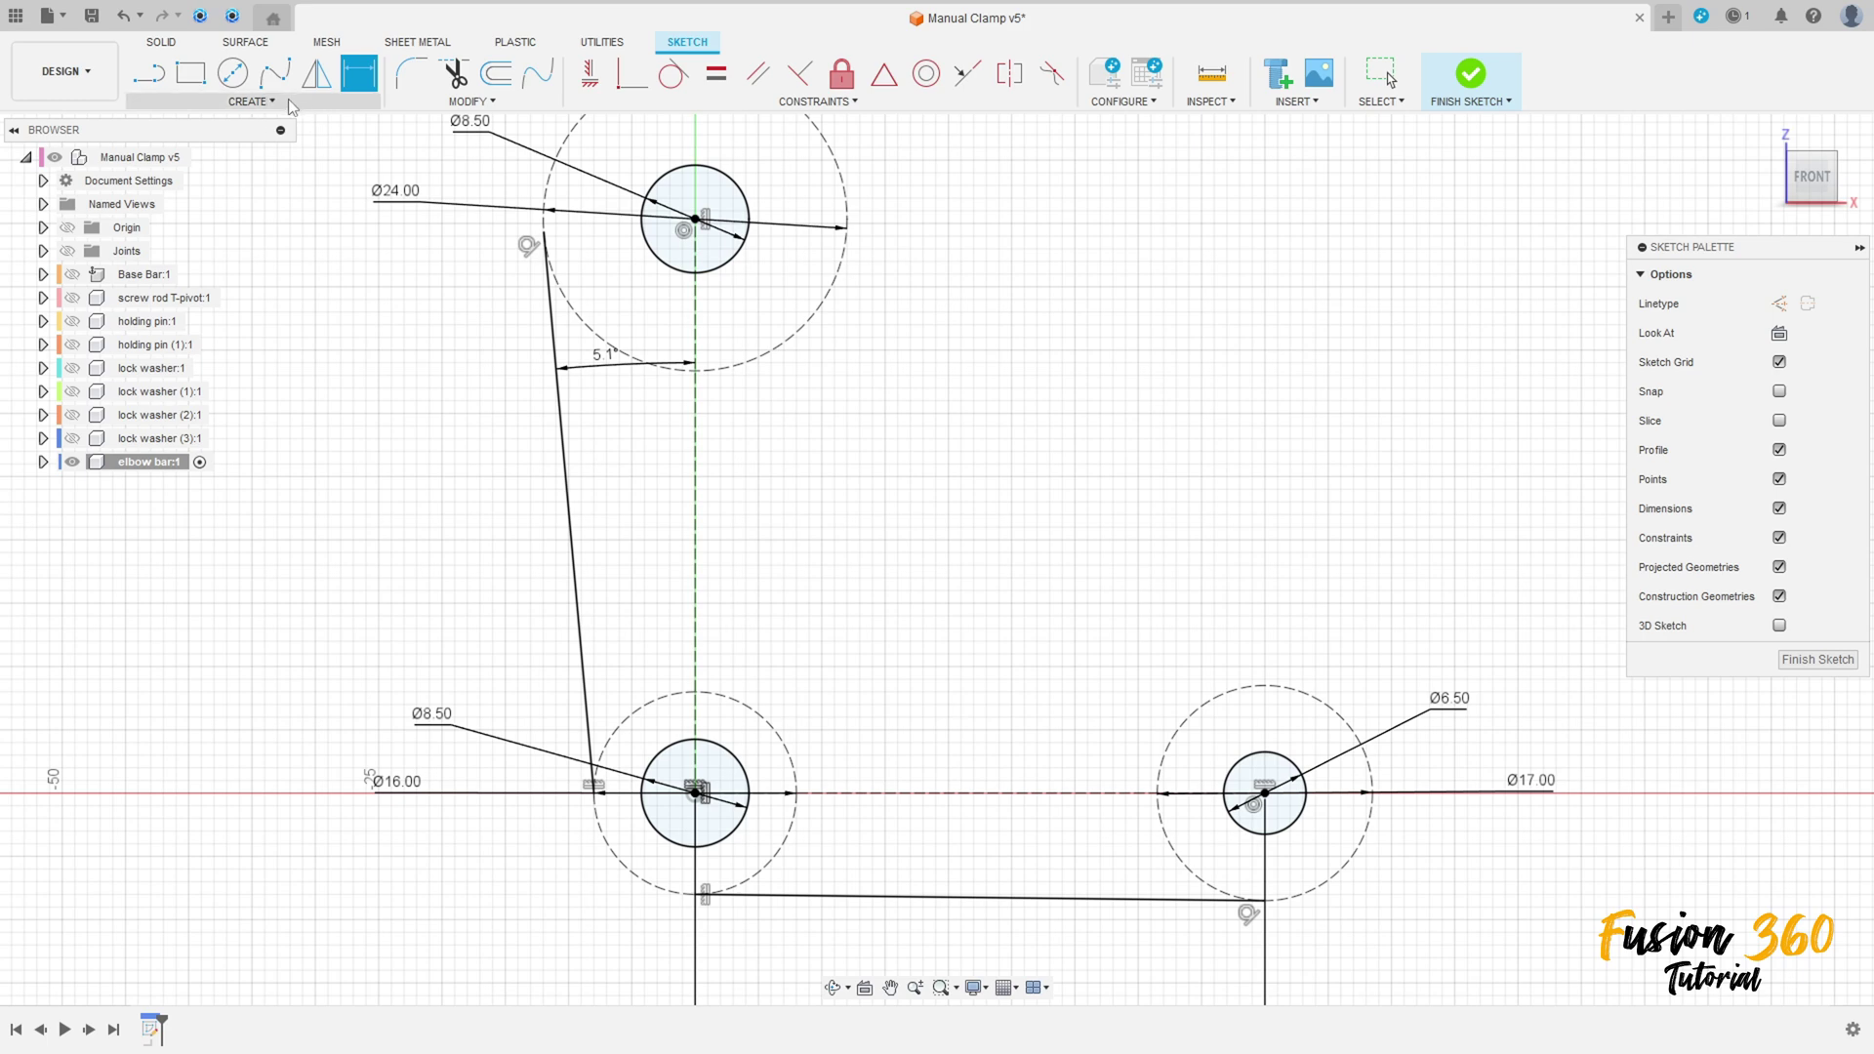
pyautogui.click(250, 101)
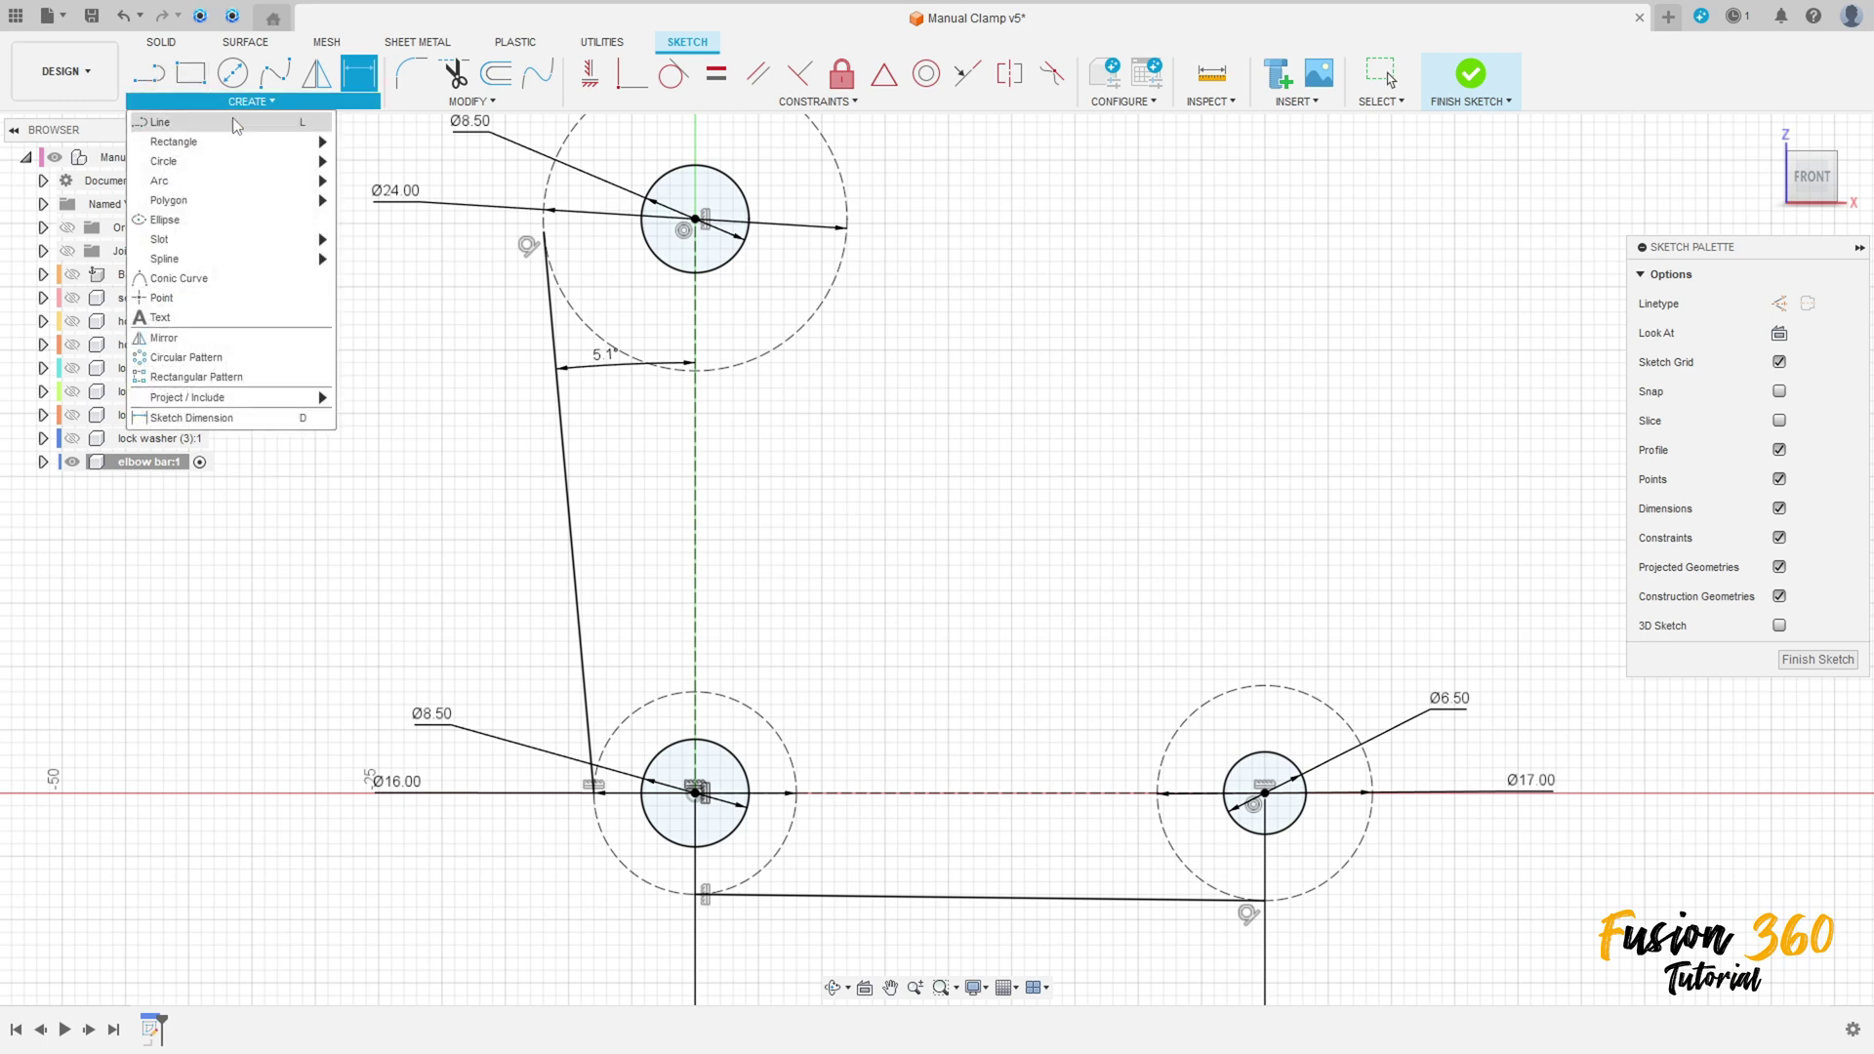
pyautogui.moveTo(244, 181)
pyautogui.click(346, 200)
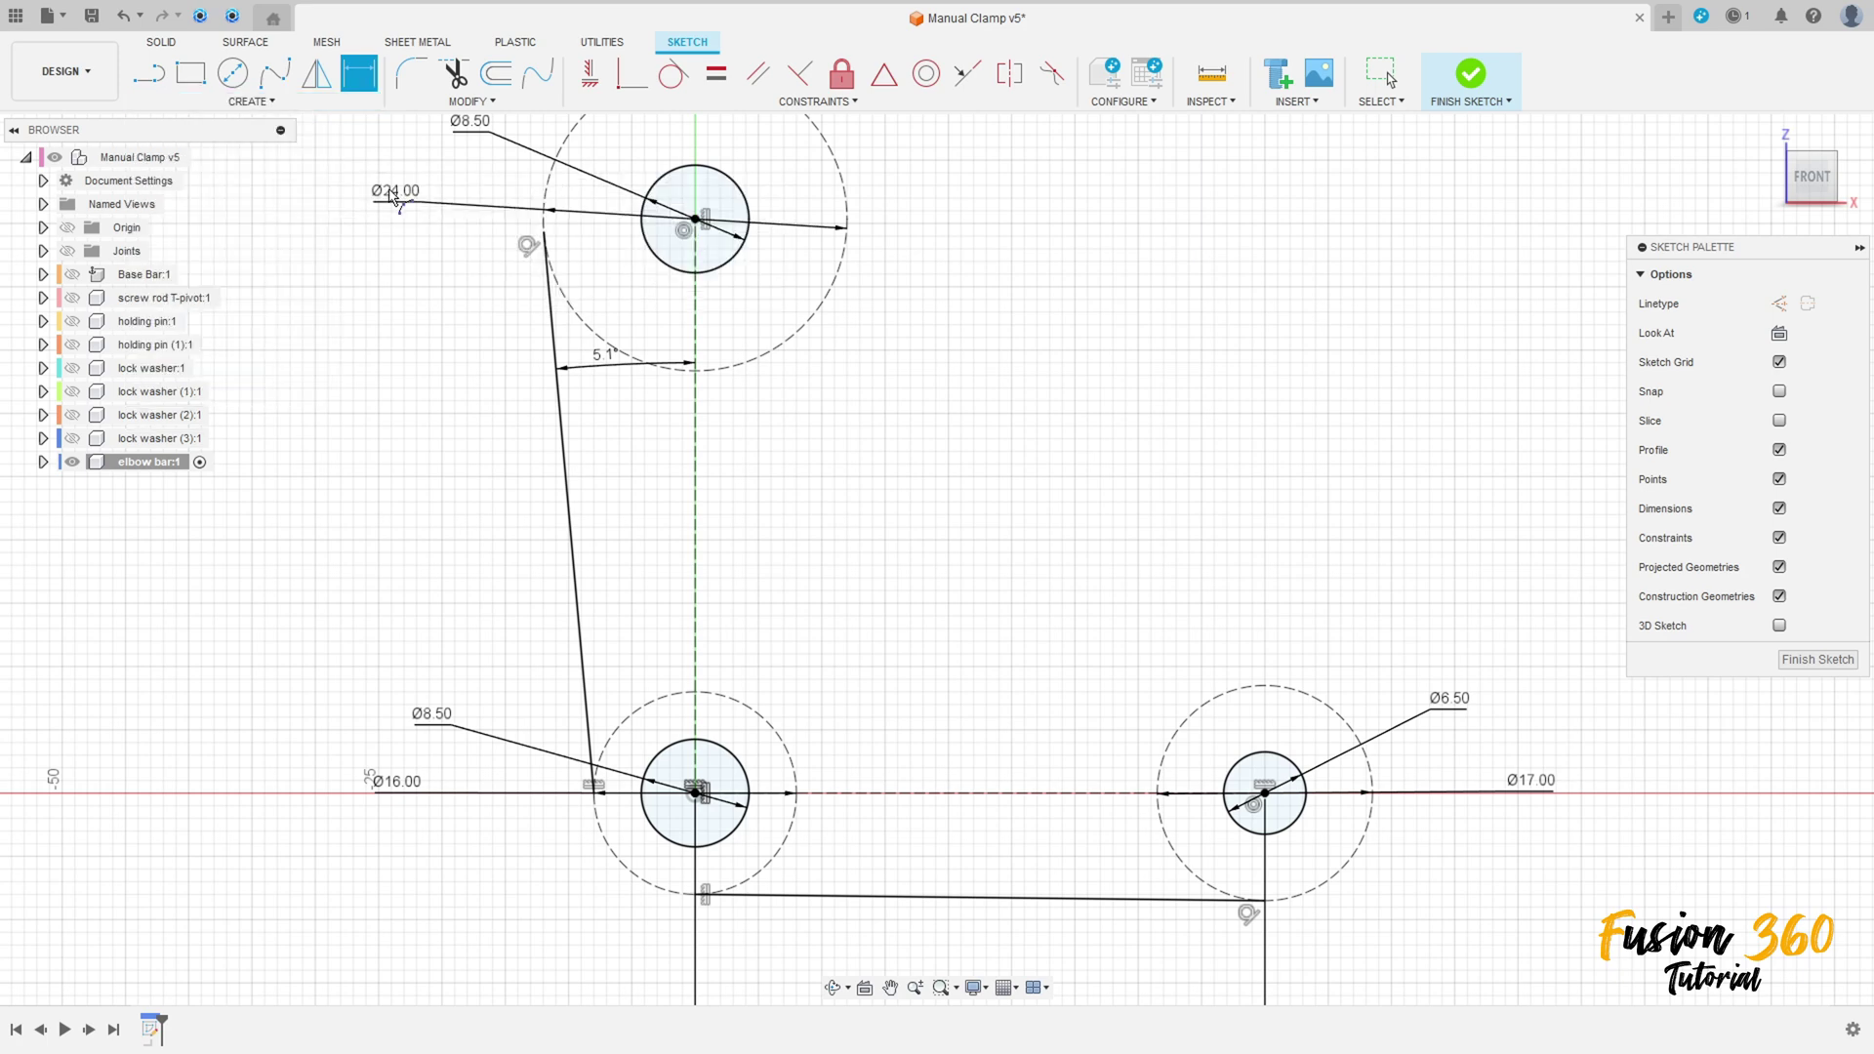
pyautogui.click(591, 794)
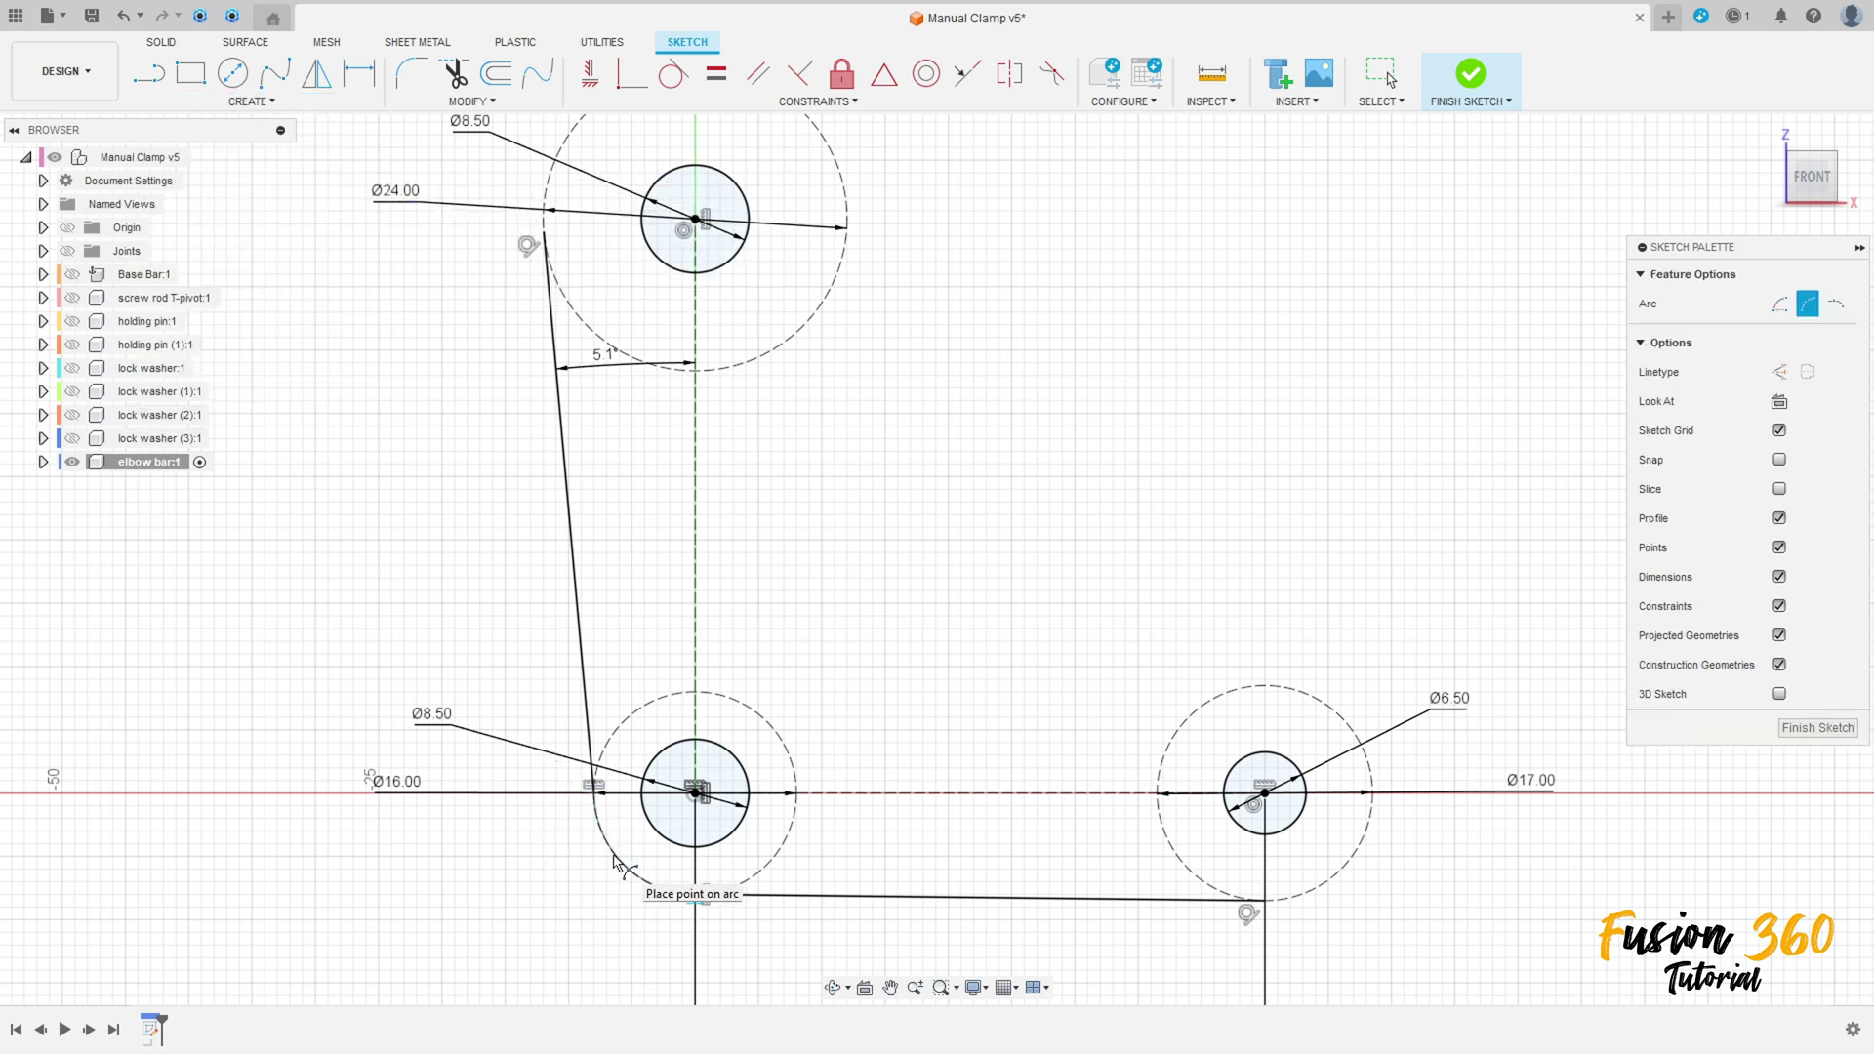
pyautogui.click(695, 893)
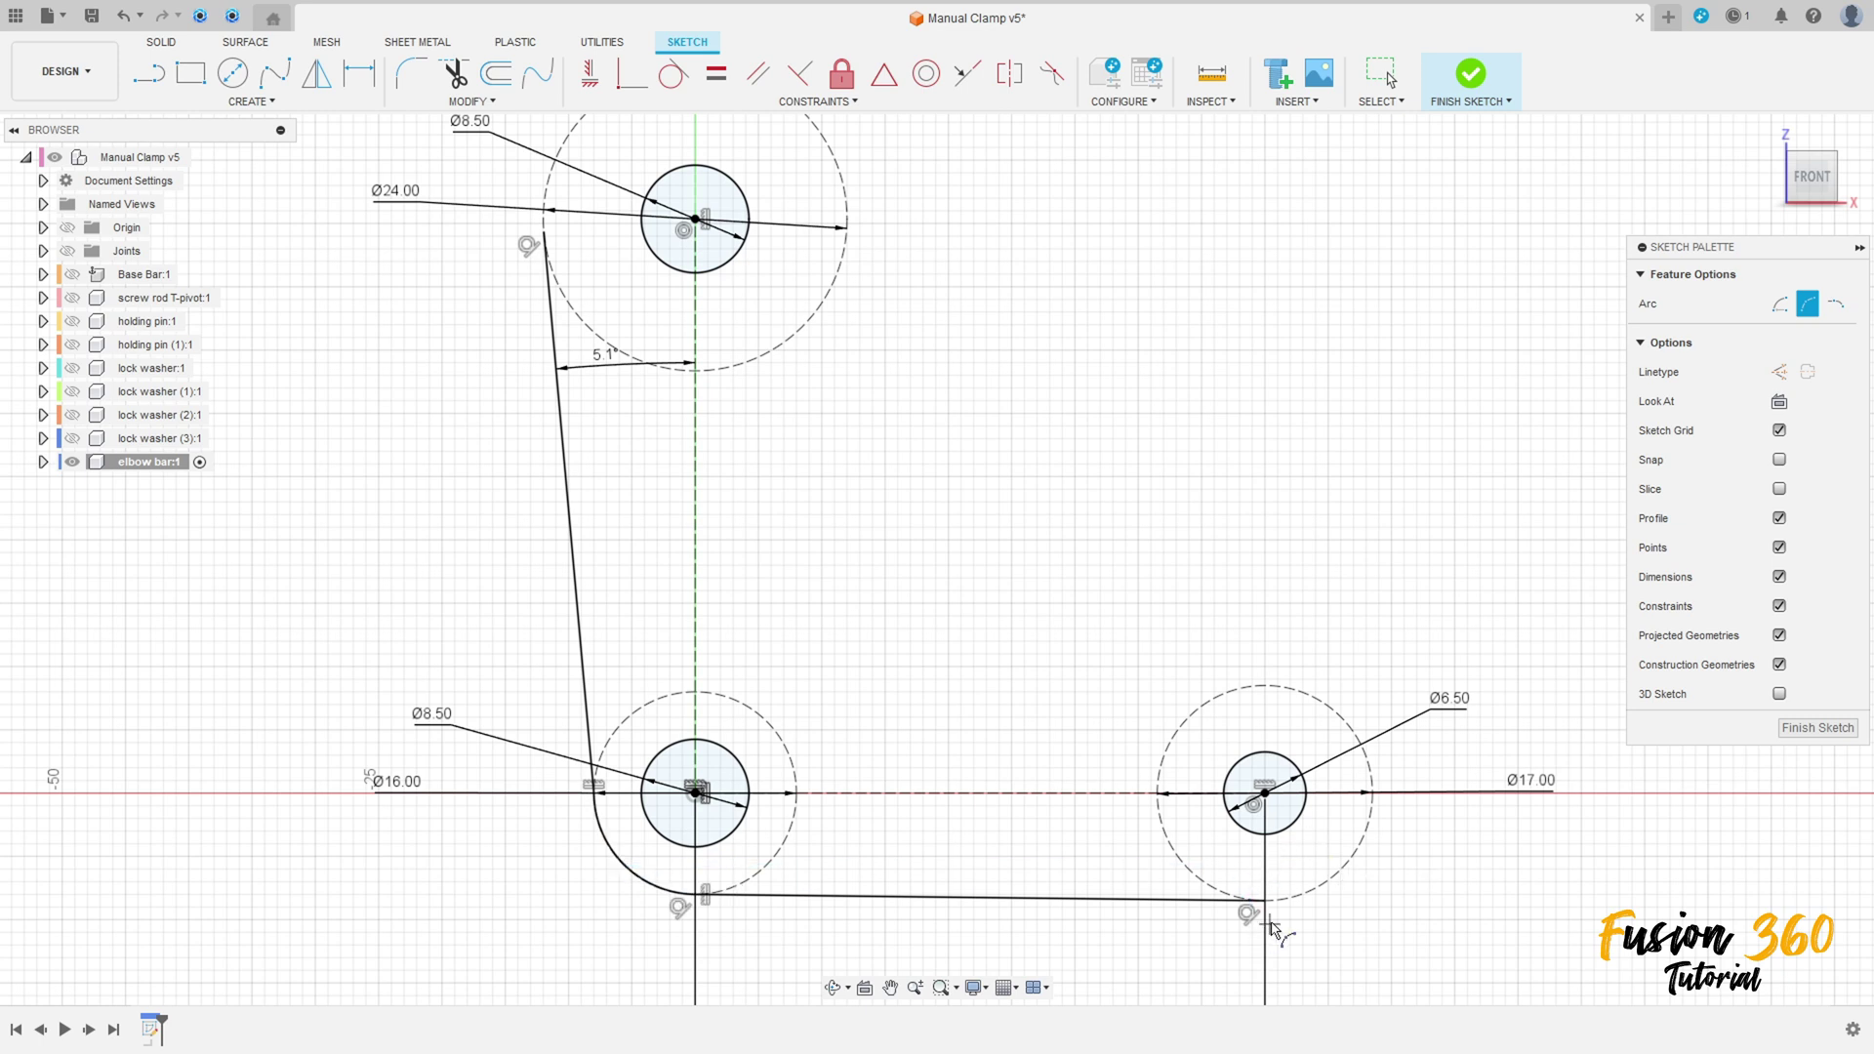
pyautogui.press('Escape')
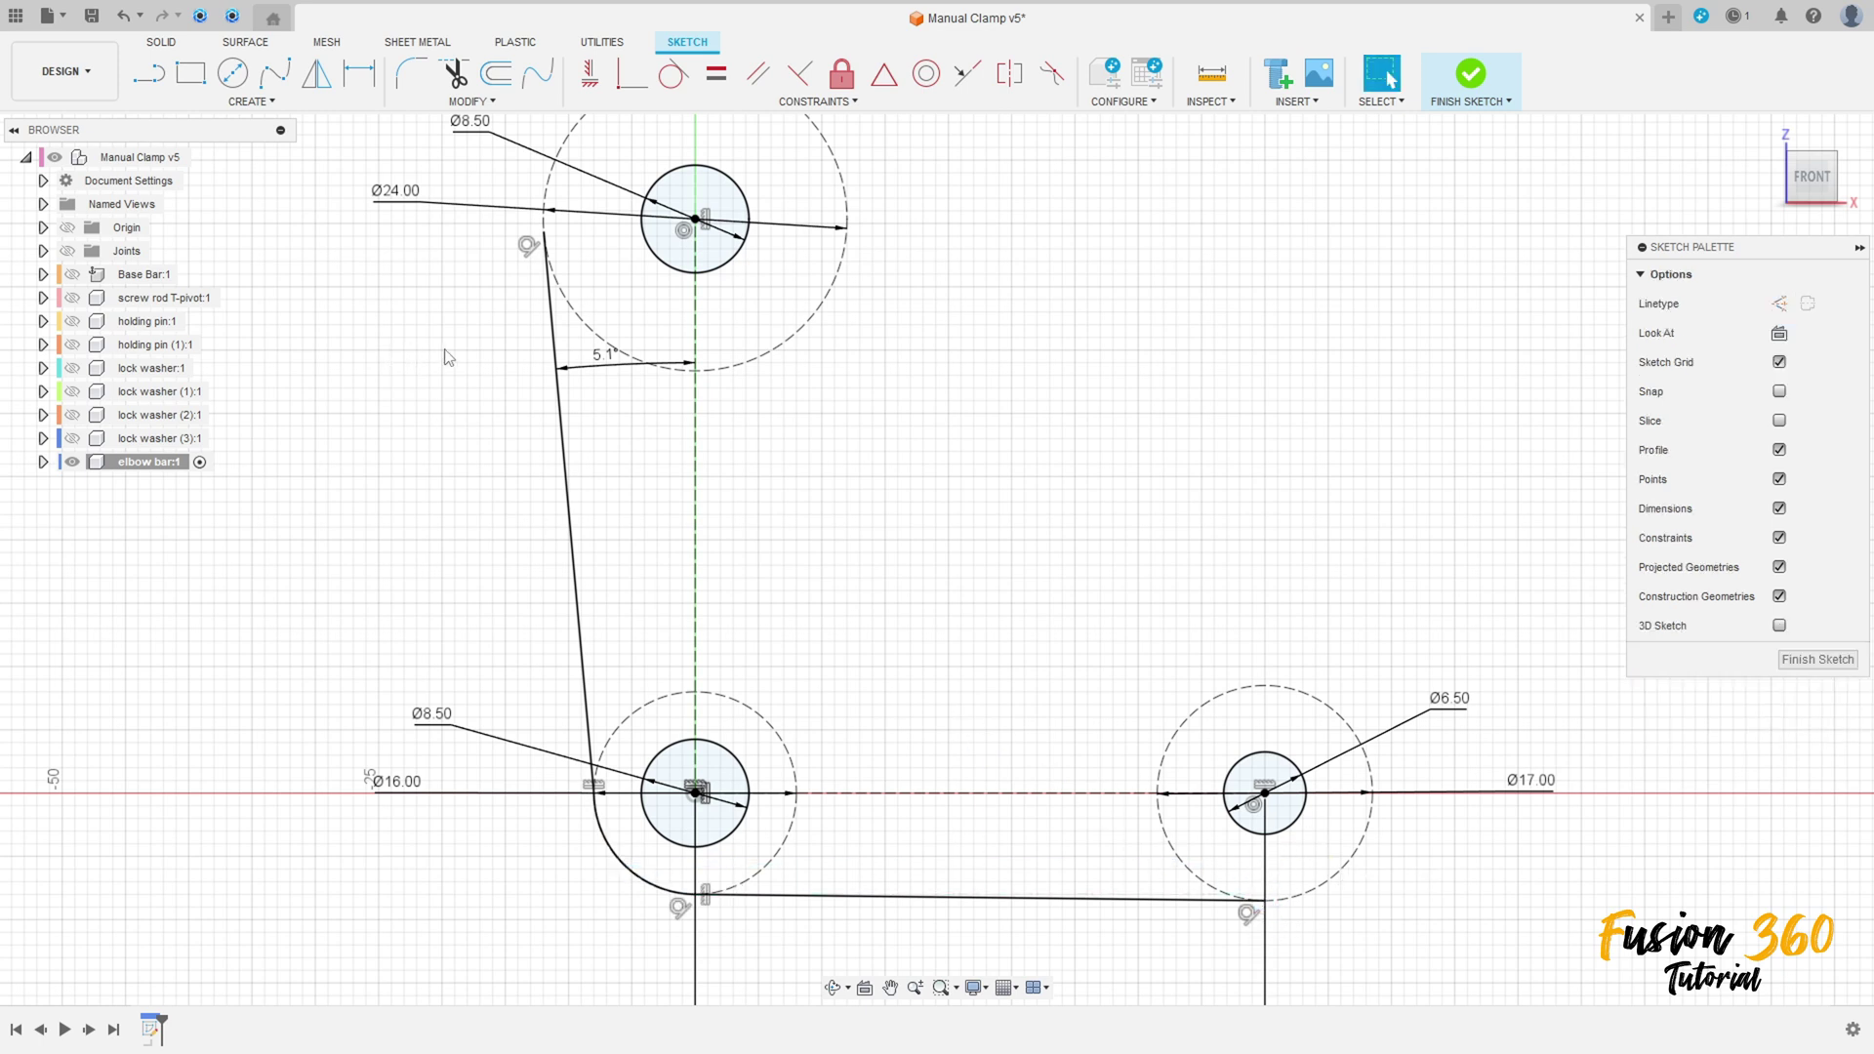
# Step: Draw a horizontal line leftward from the 17 mm circle's highest point and a slanted line up beside the 24 mm circle, then shift their corner left
pyautogui.press('l')
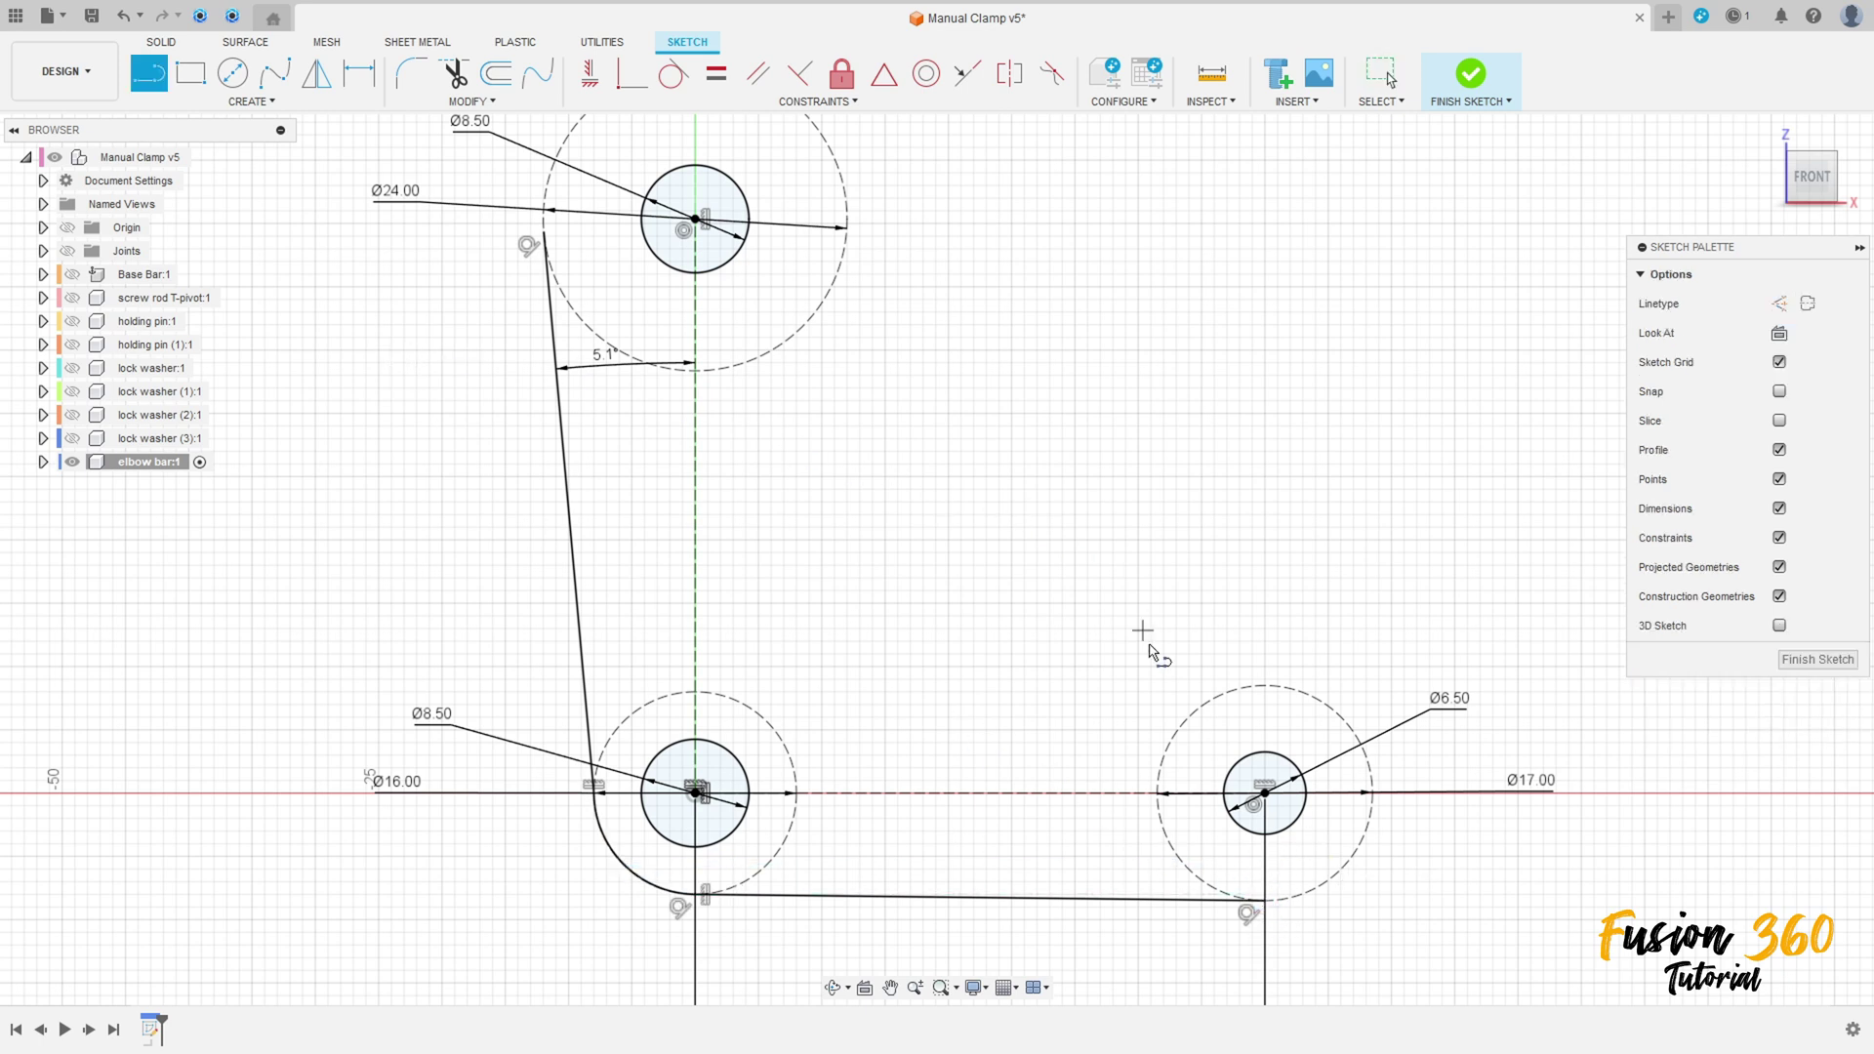
pyautogui.click(1264, 686)
pyautogui.click(847, 685)
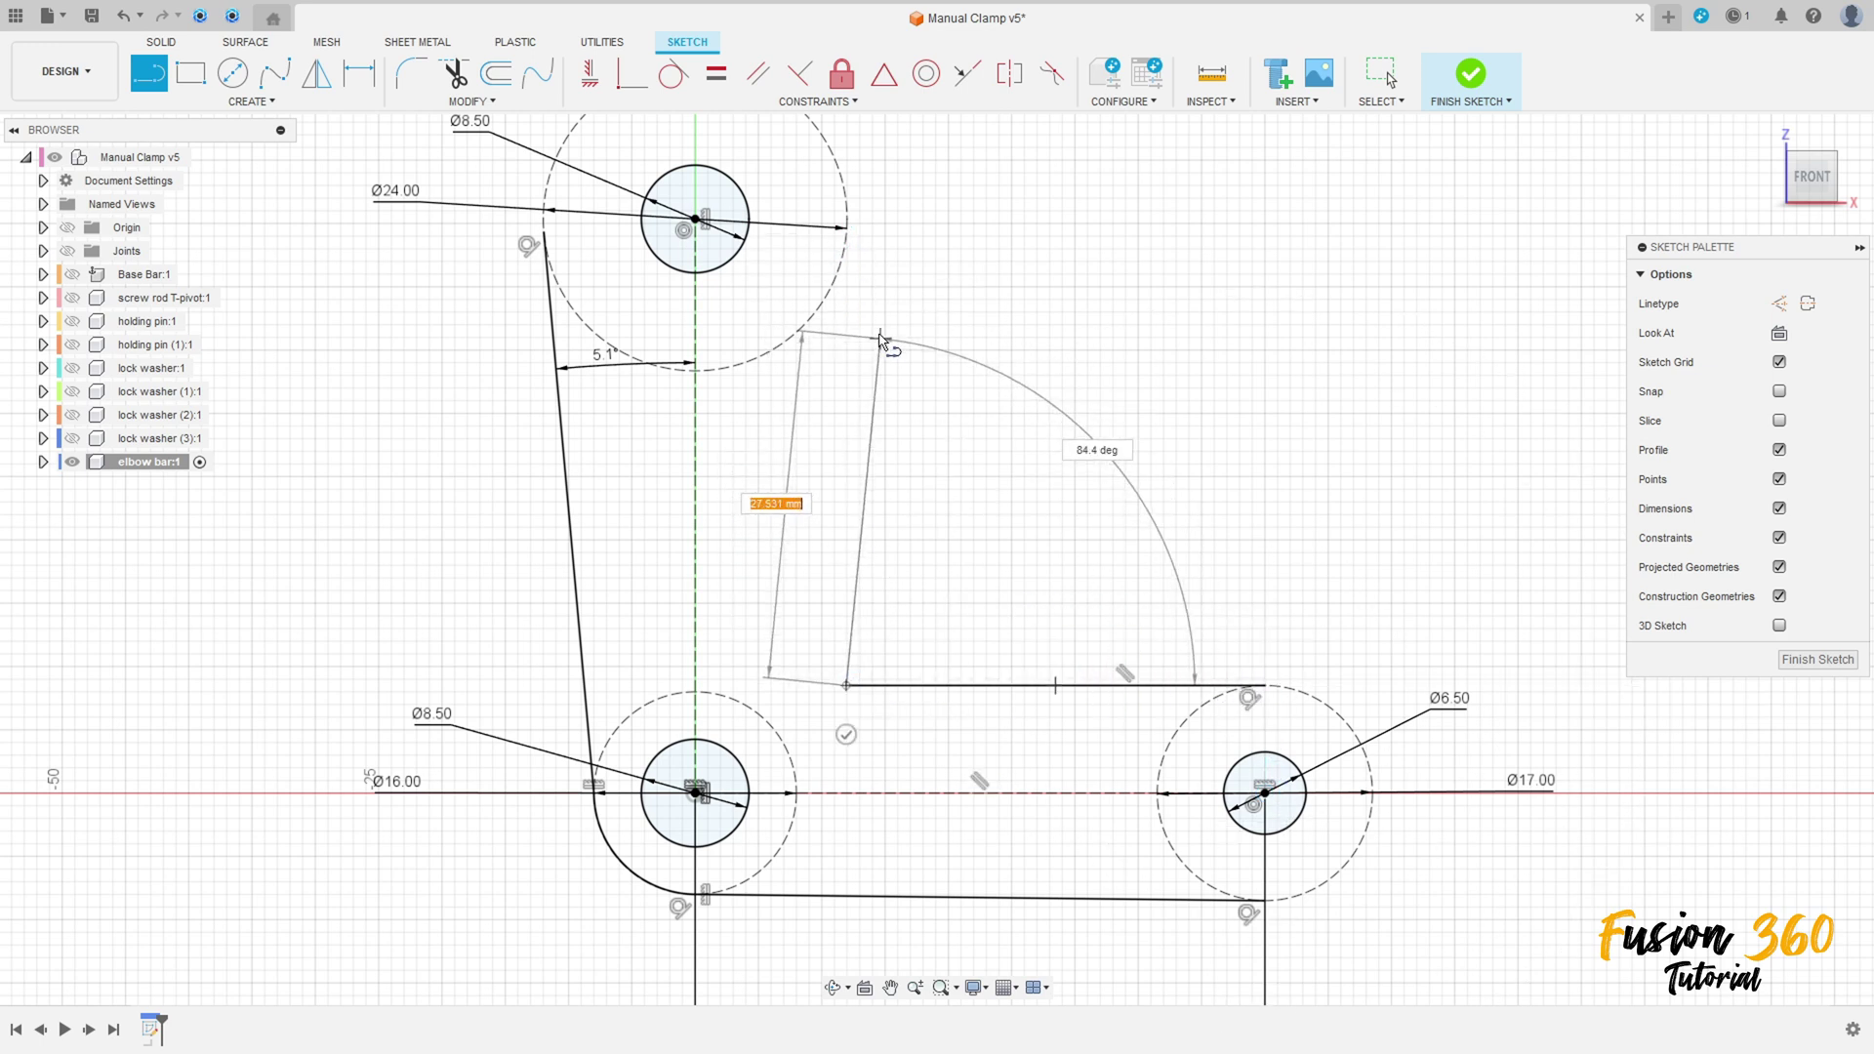
pyautogui.click(869, 293)
pyautogui.press('Escape')
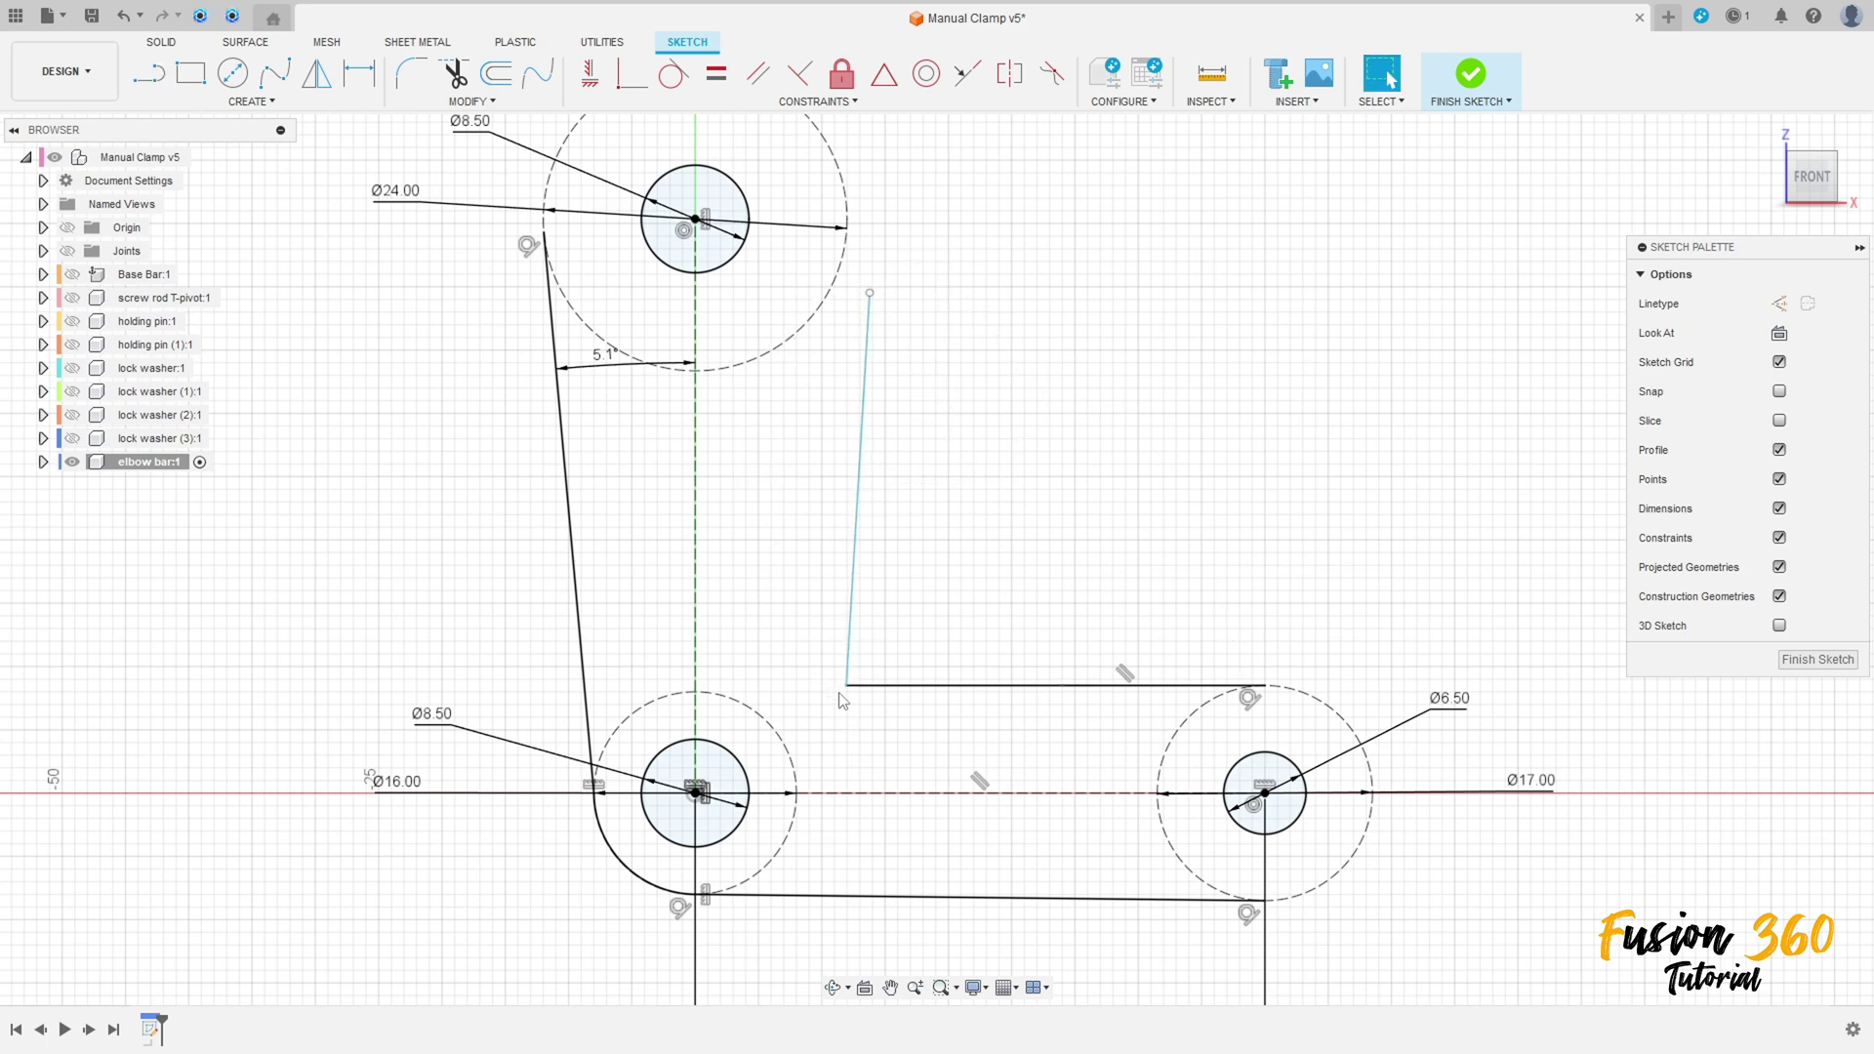
pyautogui.moveTo(846, 688); pyautogui.dragTo(795, 687)
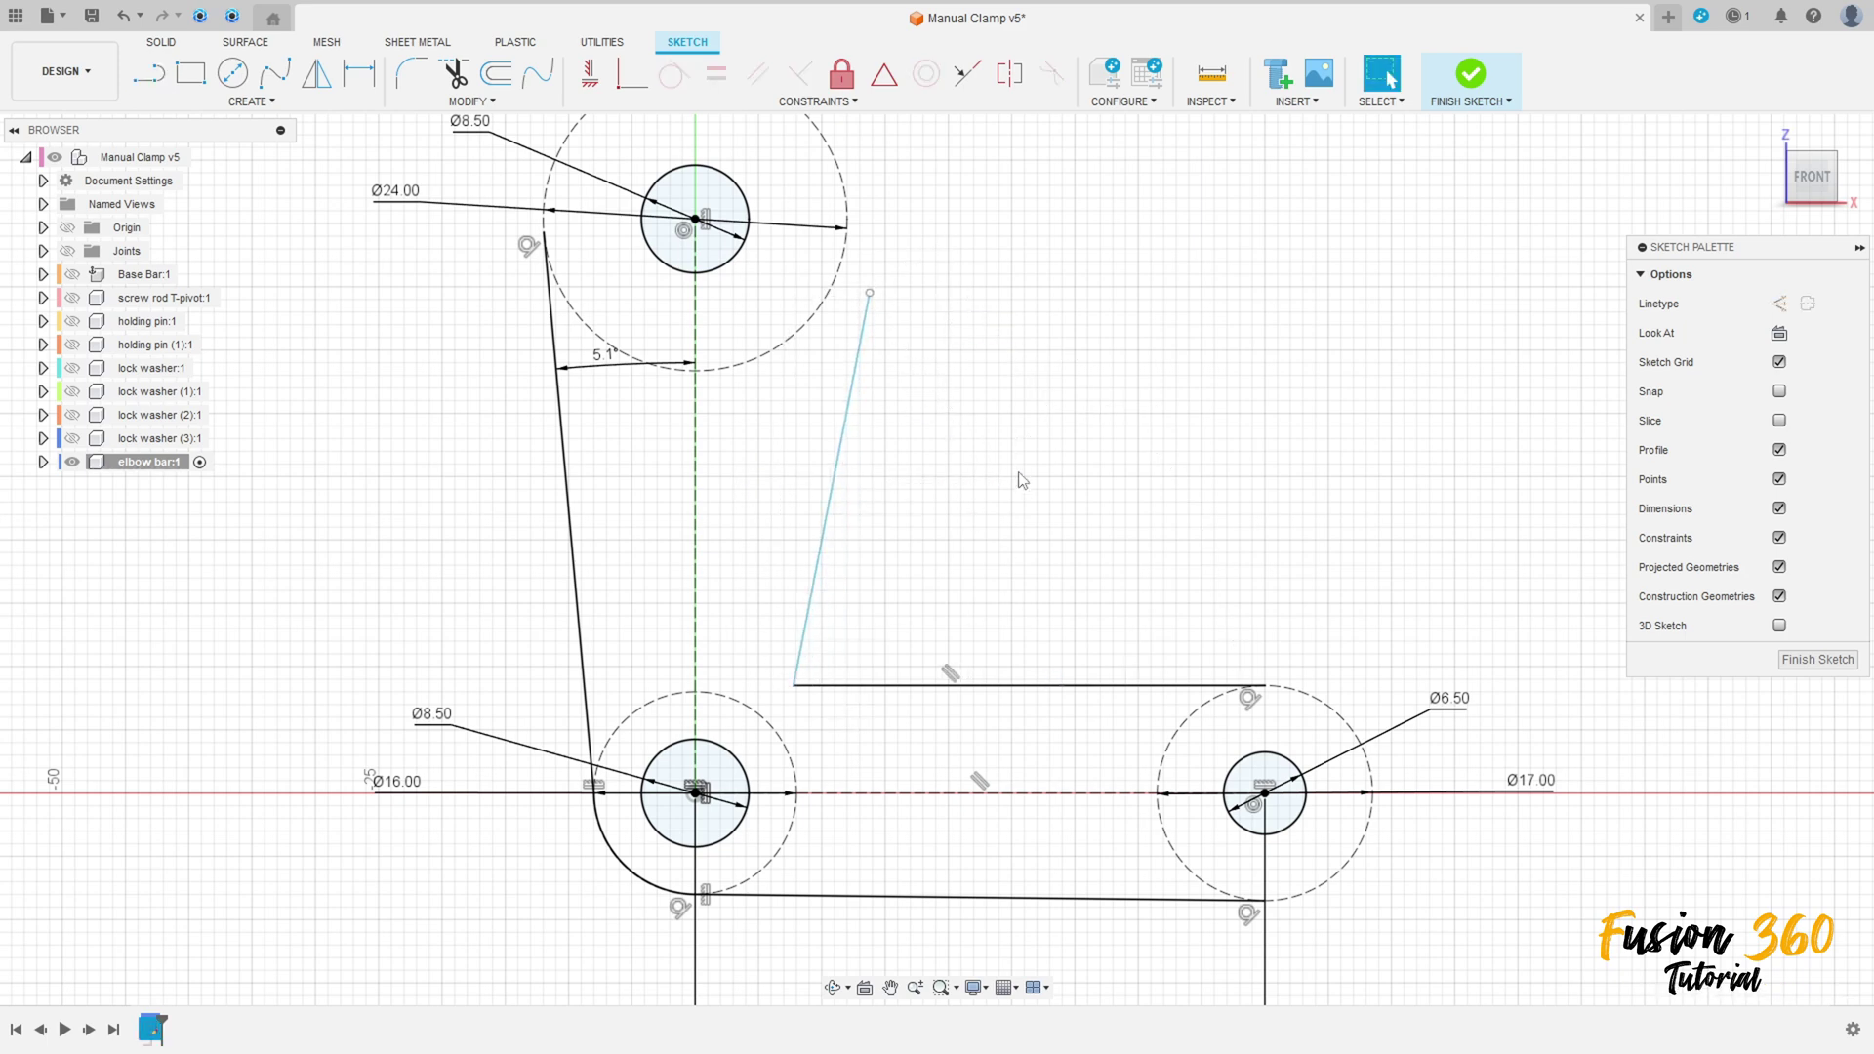
# Step: Make the slanted inner line tangent to the 24 mm circle and its upper endpoint coincident with that circle
pyautogui.click(673, 74)
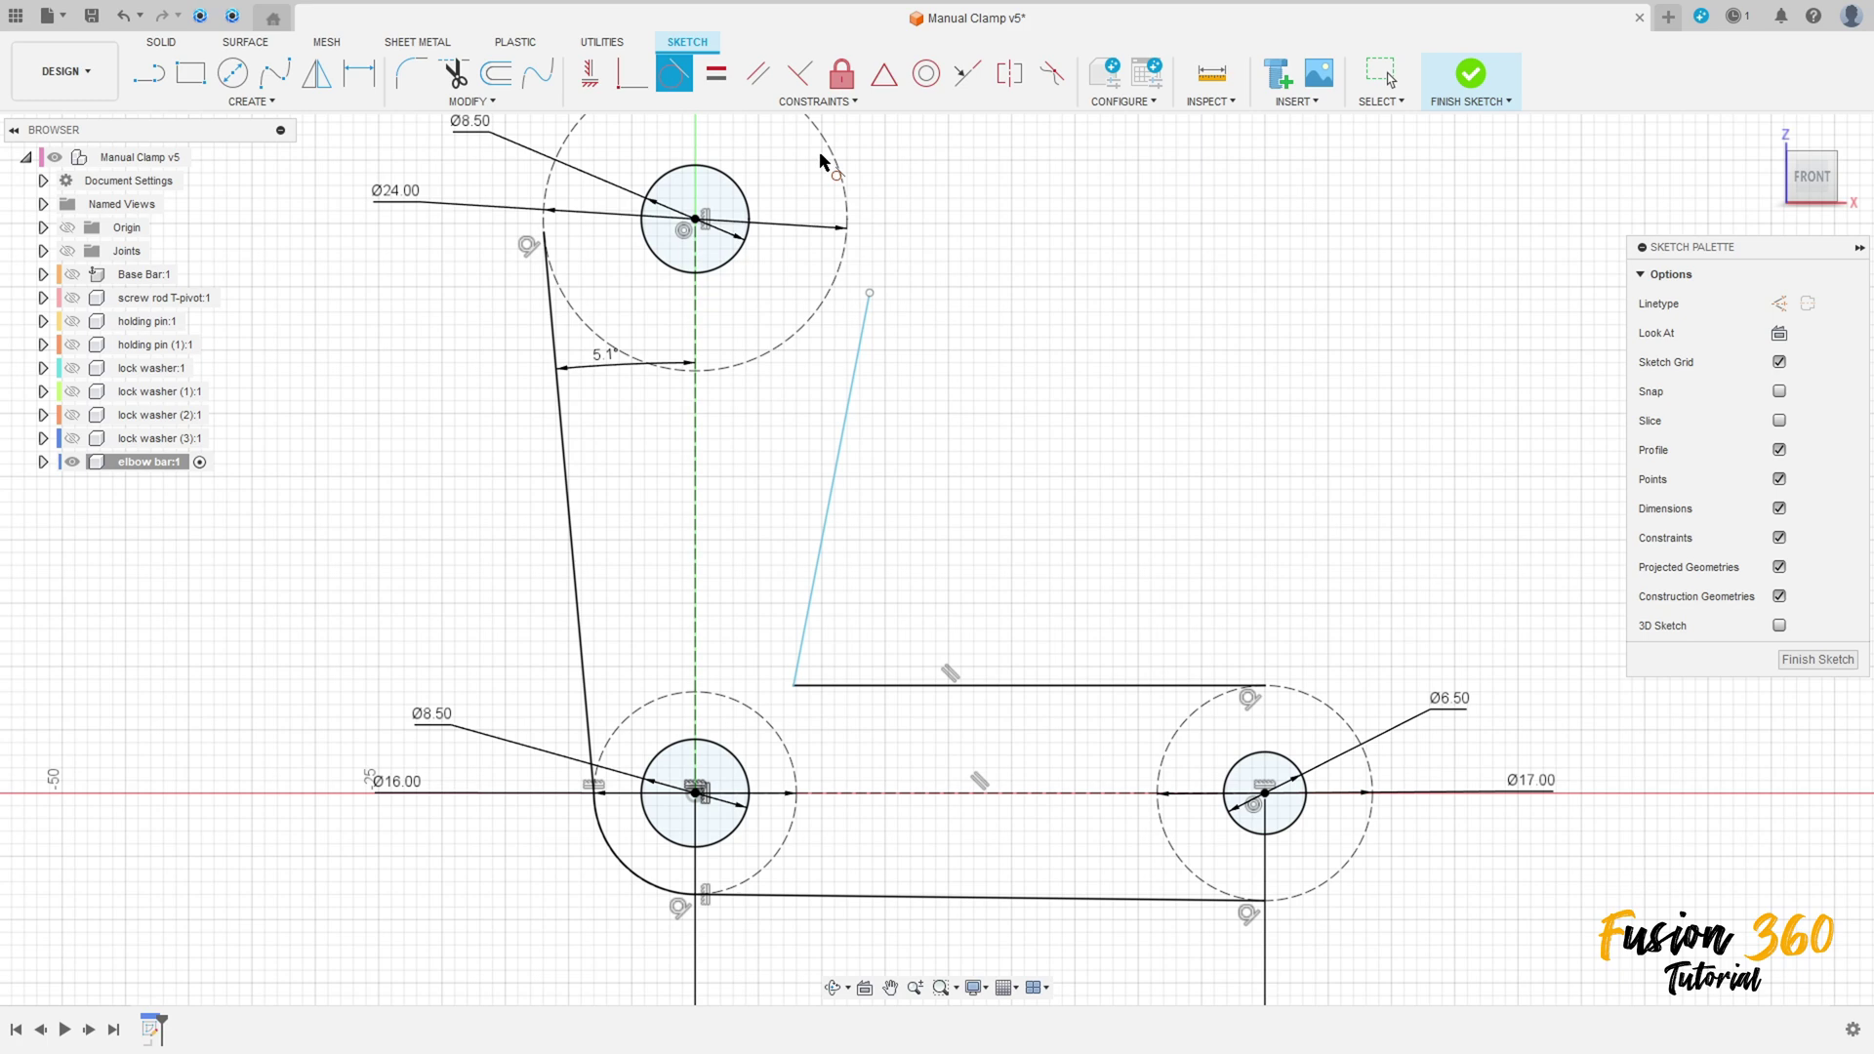
pyautogui.click(864, 332)
pyautogui.click(820, 304)
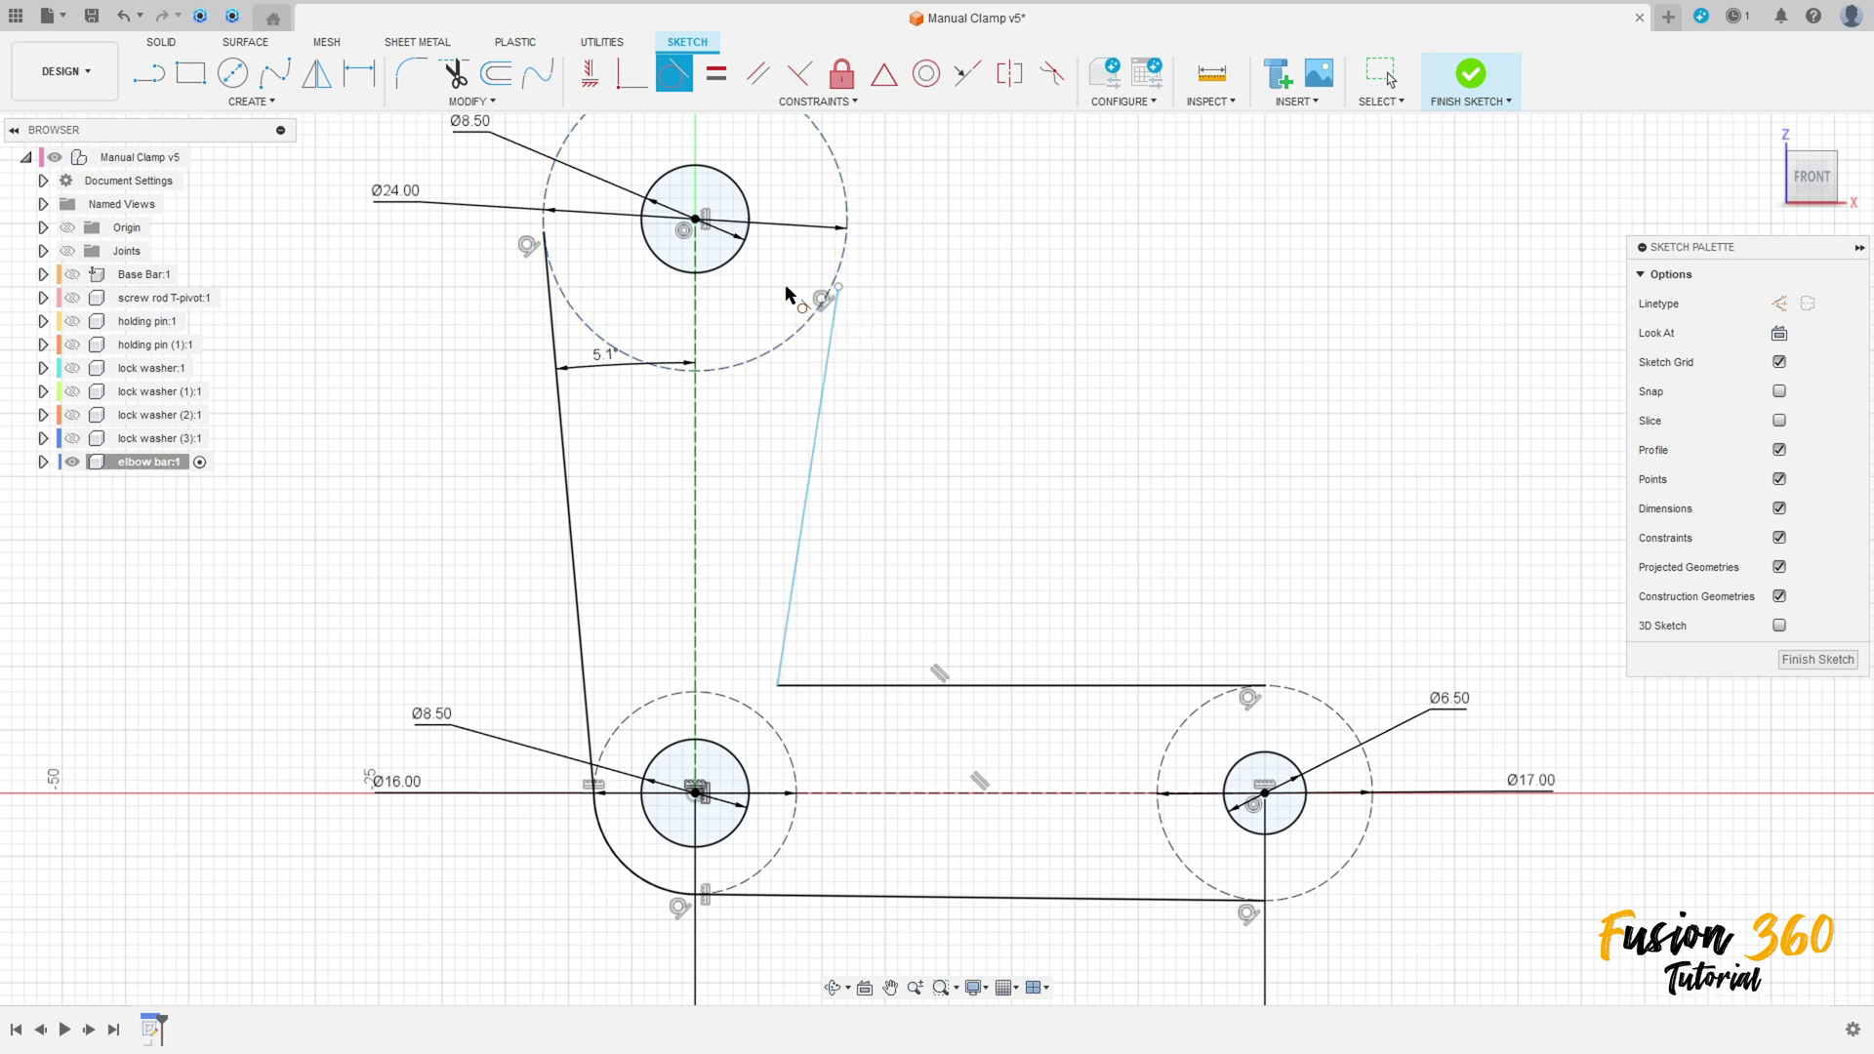
pyautogui.click(631, 73)
pyautogui.click(839, 287)
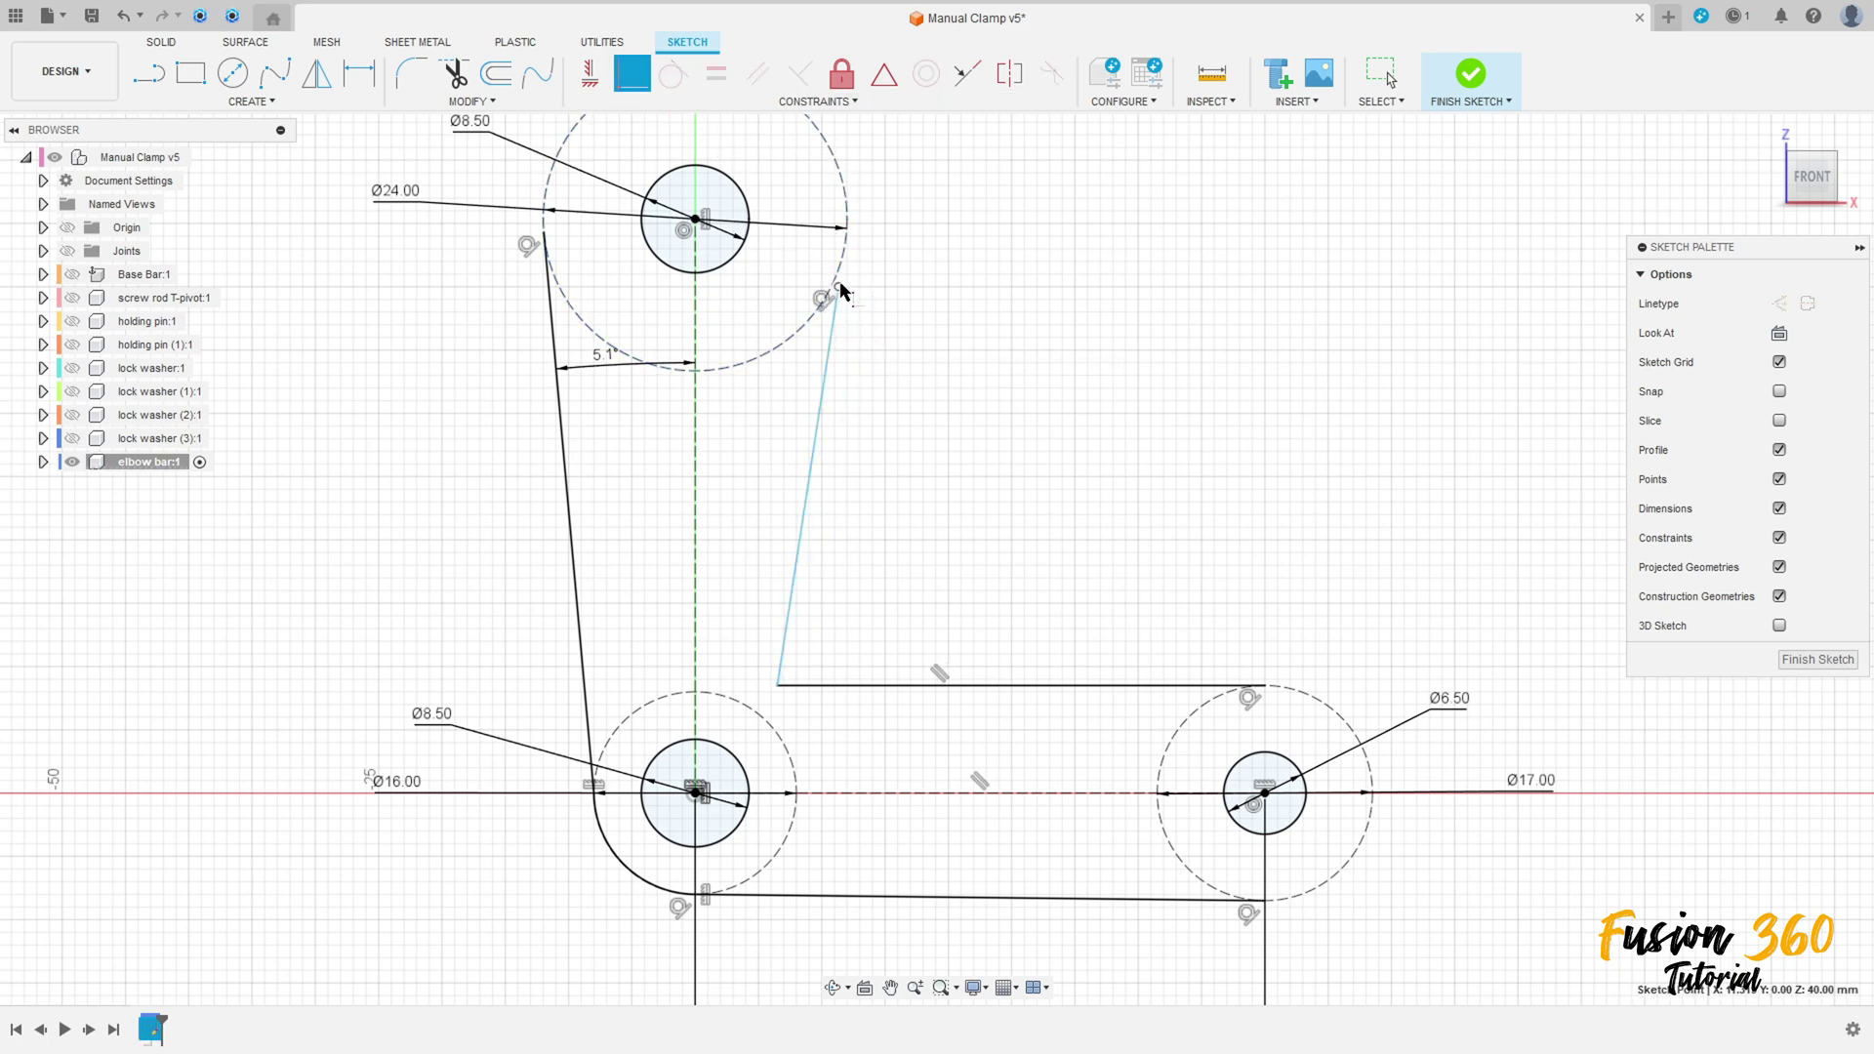
pyautogui.click(842, 260)
# Step: Fillet the inner corner between the slanted line and the horizontal line with a 6 mm radius
pyautogui.moveTo(979, 391); pyautogui.dragTo(966, 381, button='middle')
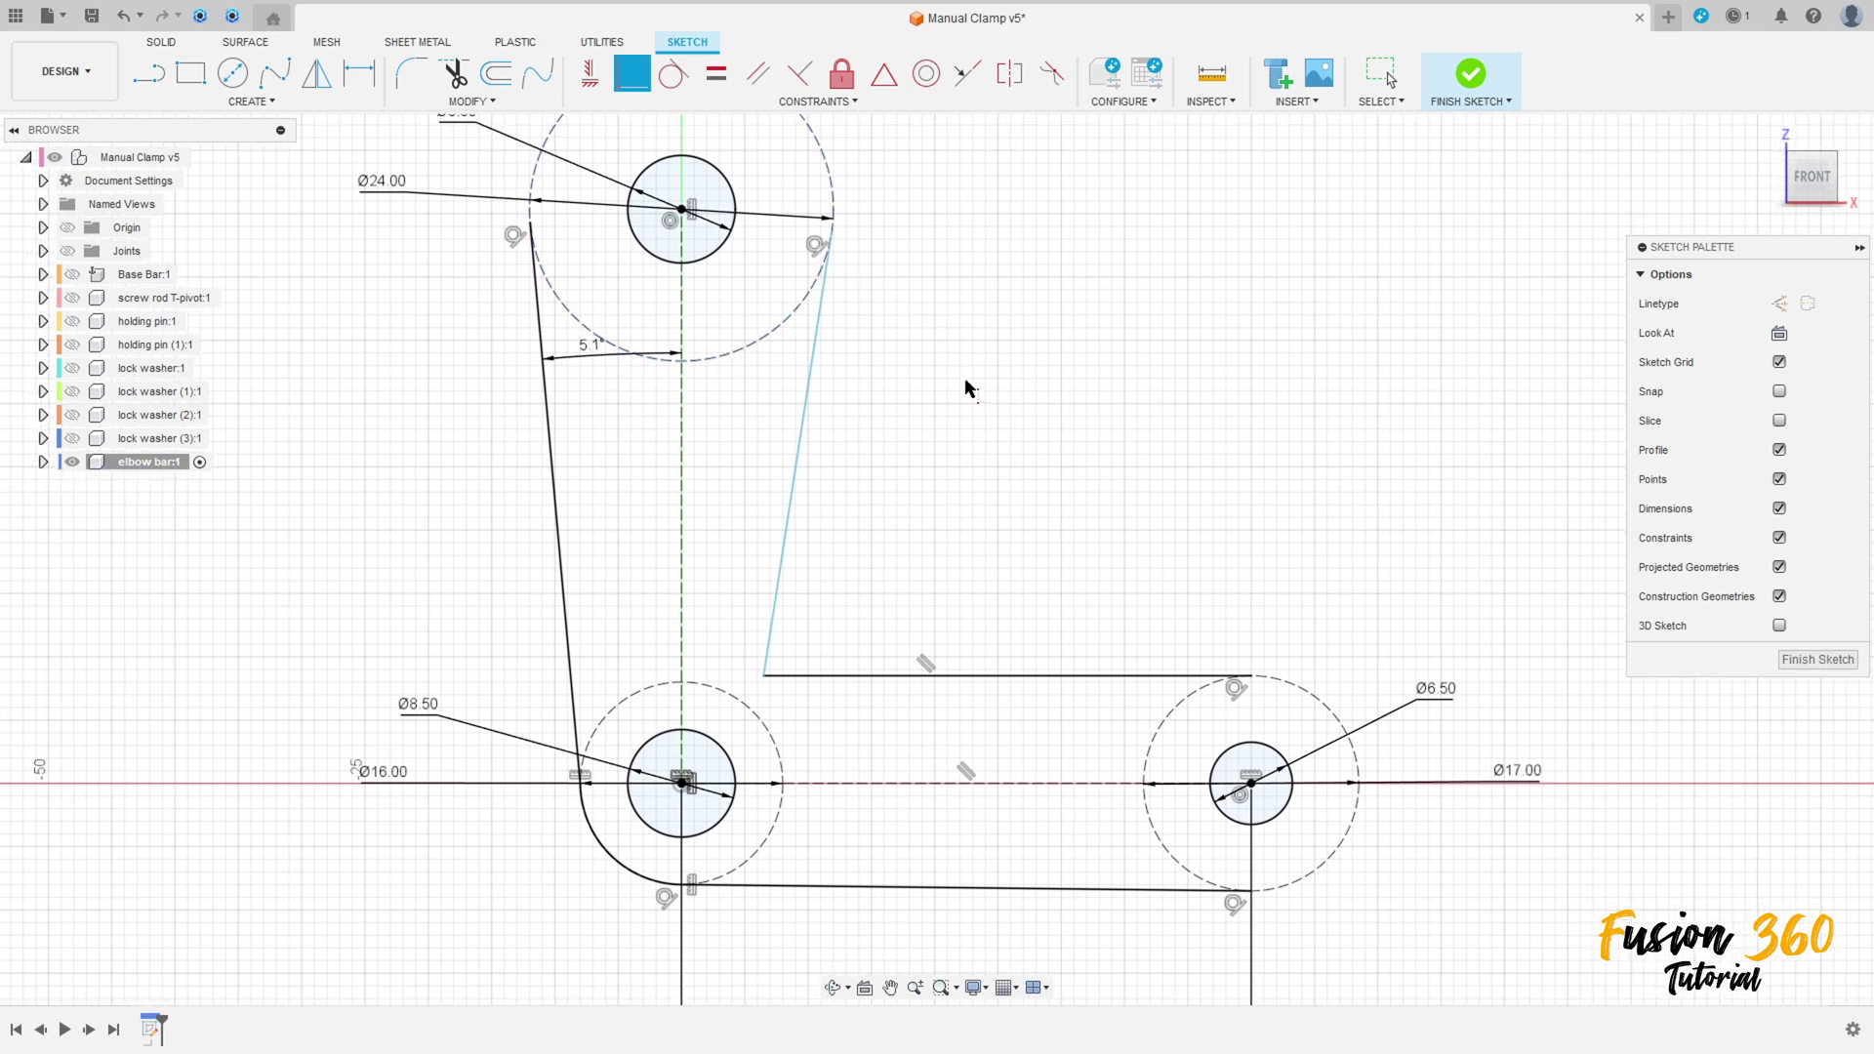
pyautogui.click(411, 74)
pyautogui.click(770, 645)
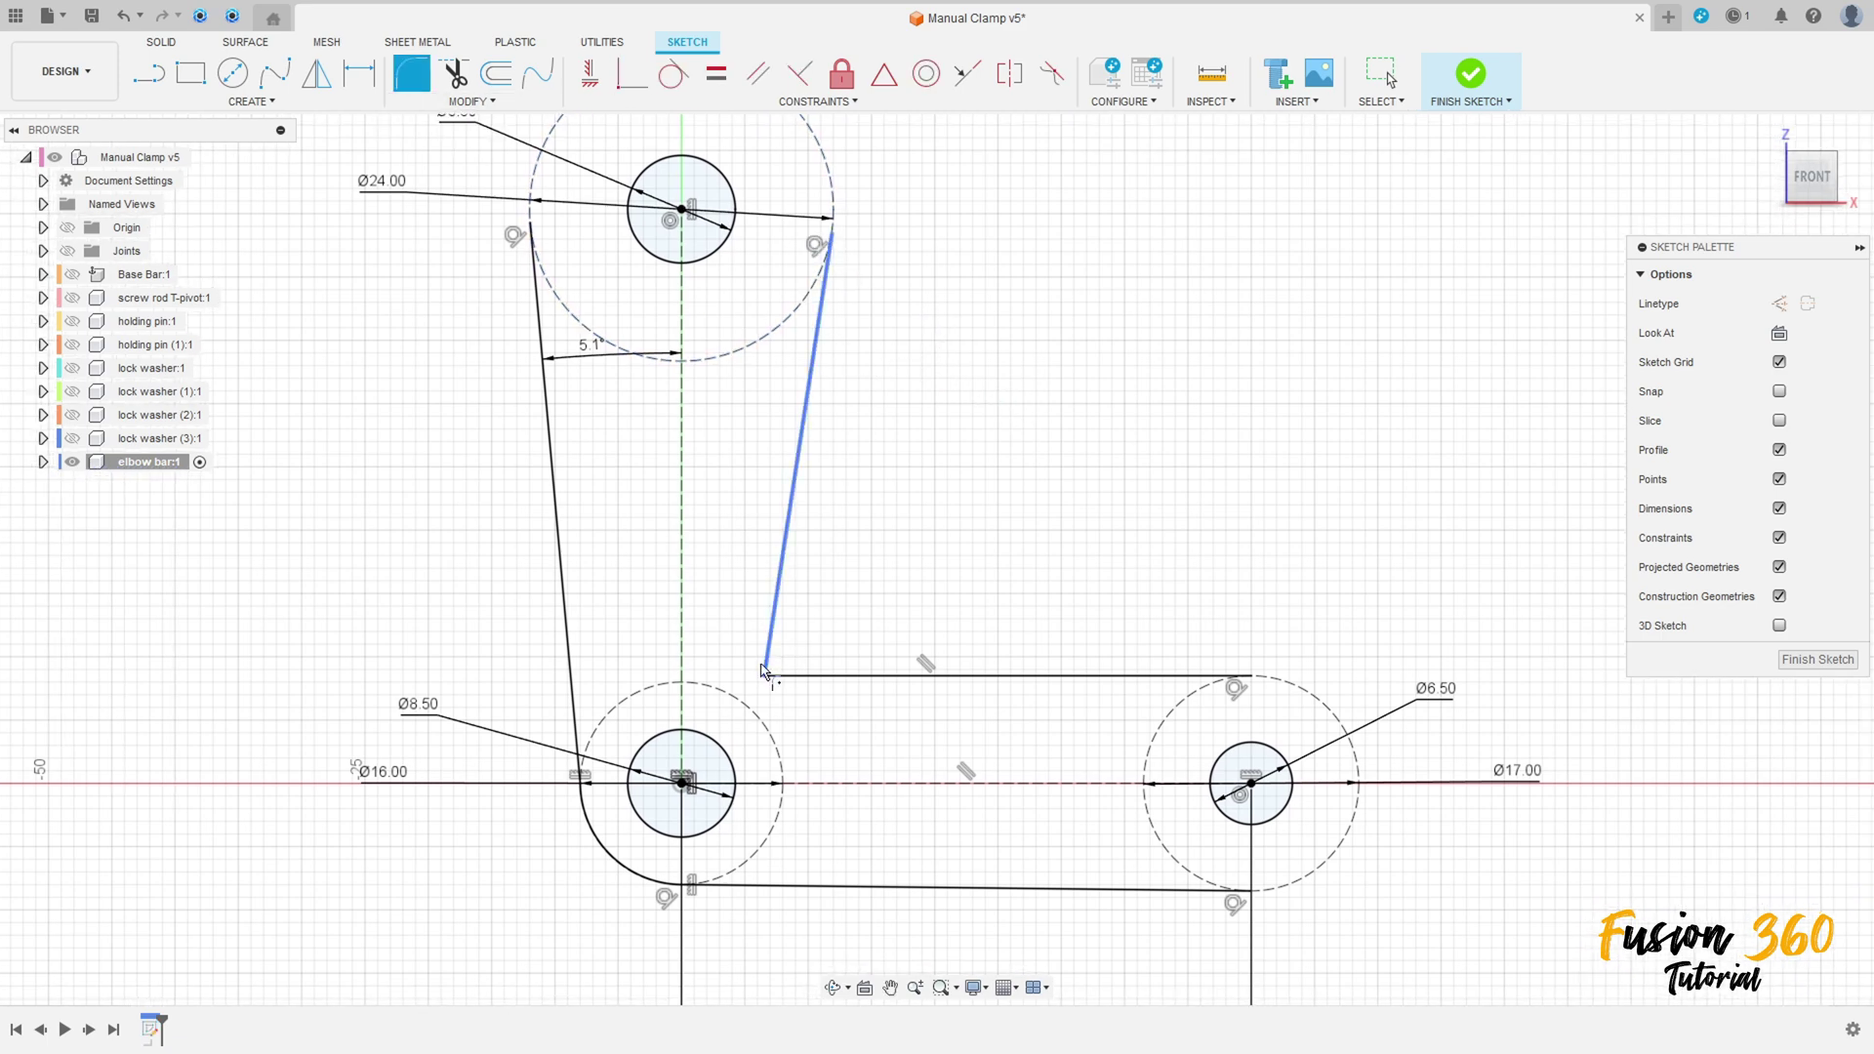
pyautogui.click(796, 672)
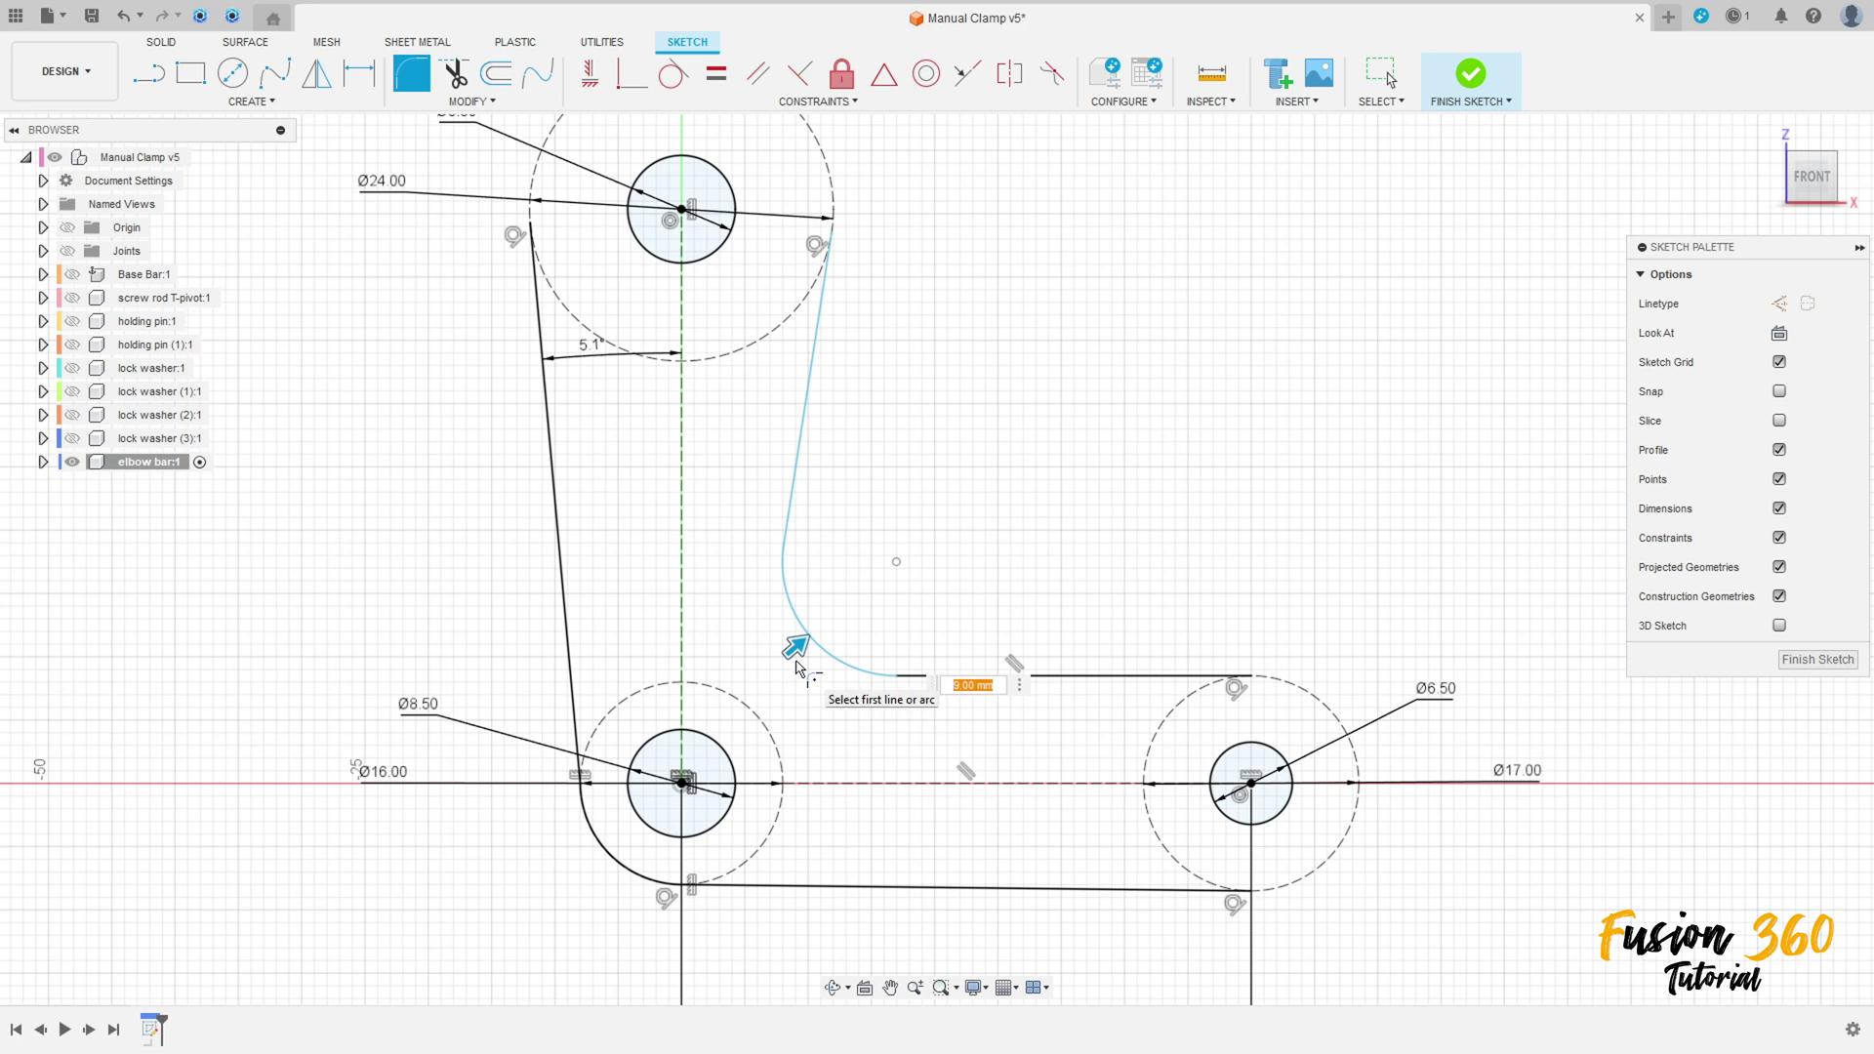
pyautogui.write('6')
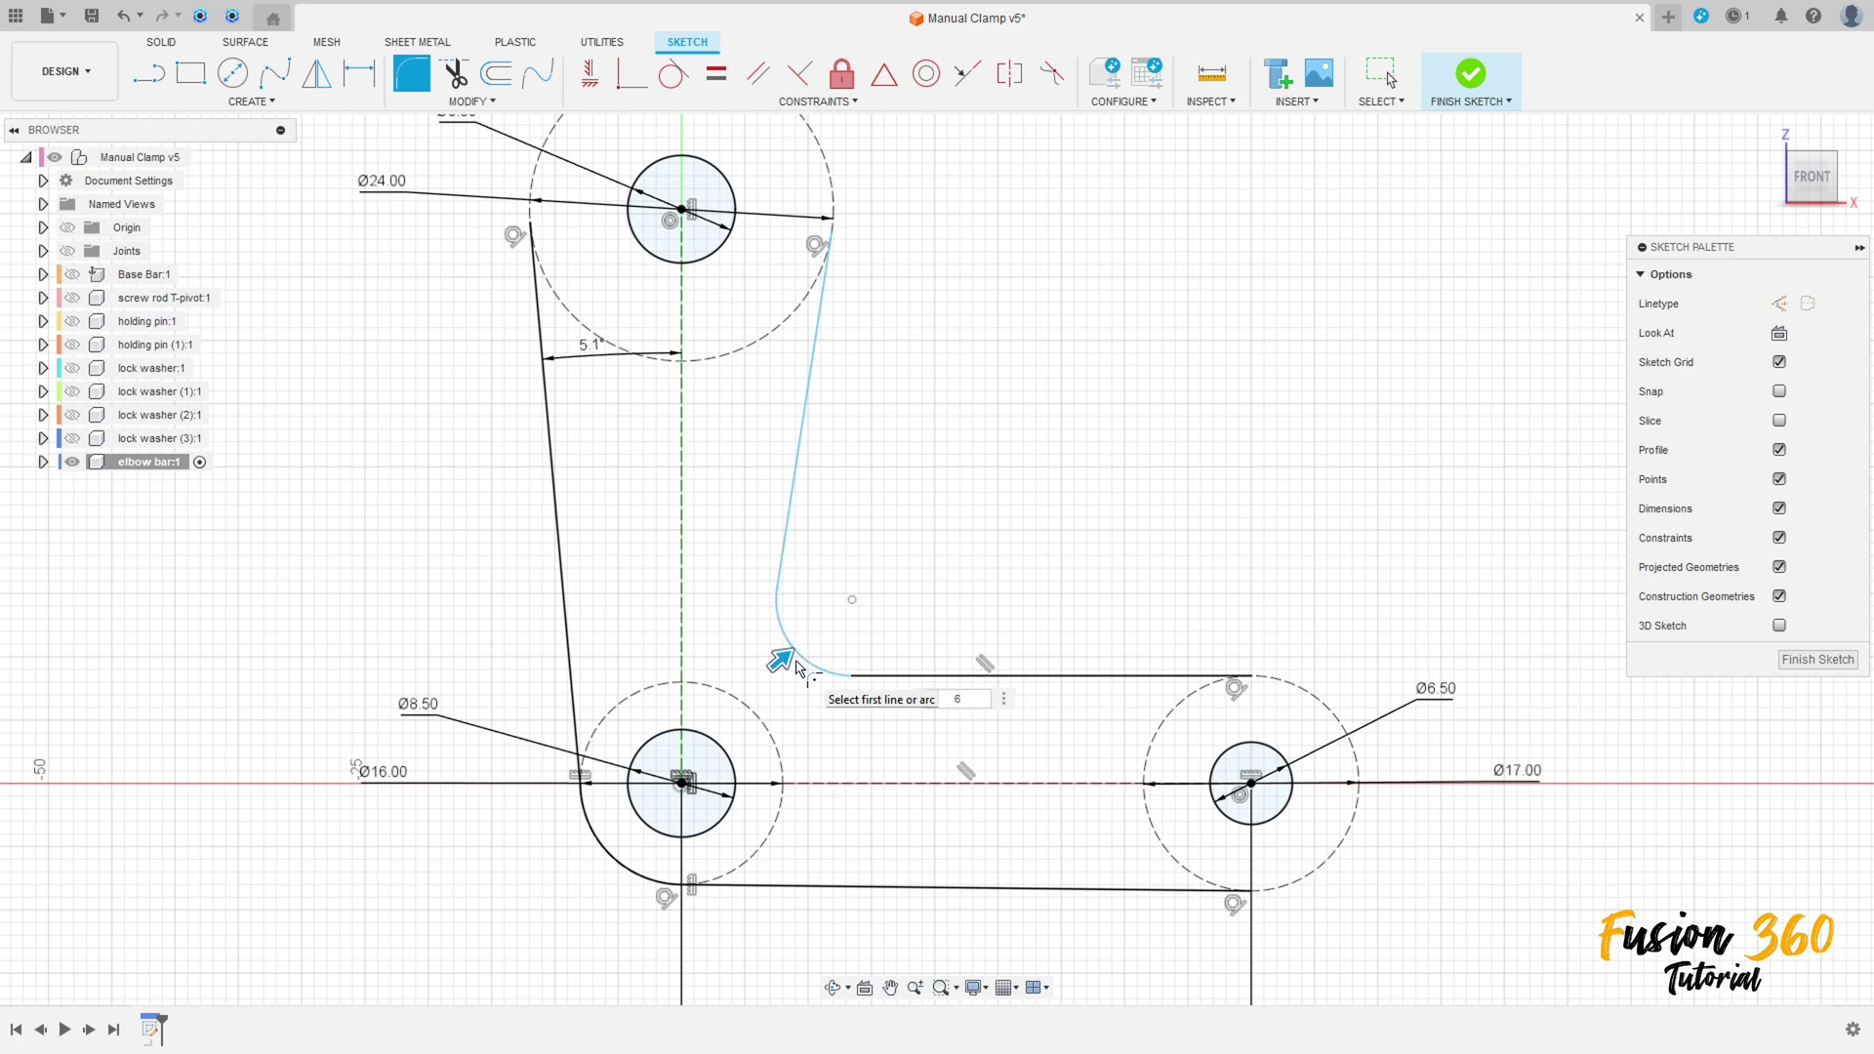
pyautogui.press('Return')
# Step: Draw a 3-point arc along the right side of the 17 mm circle joining the upper and lower horizontal arm lines
pyautogui.moveTo(1116, 578); pyautogui.dragTo(1040, 508, button='middle')
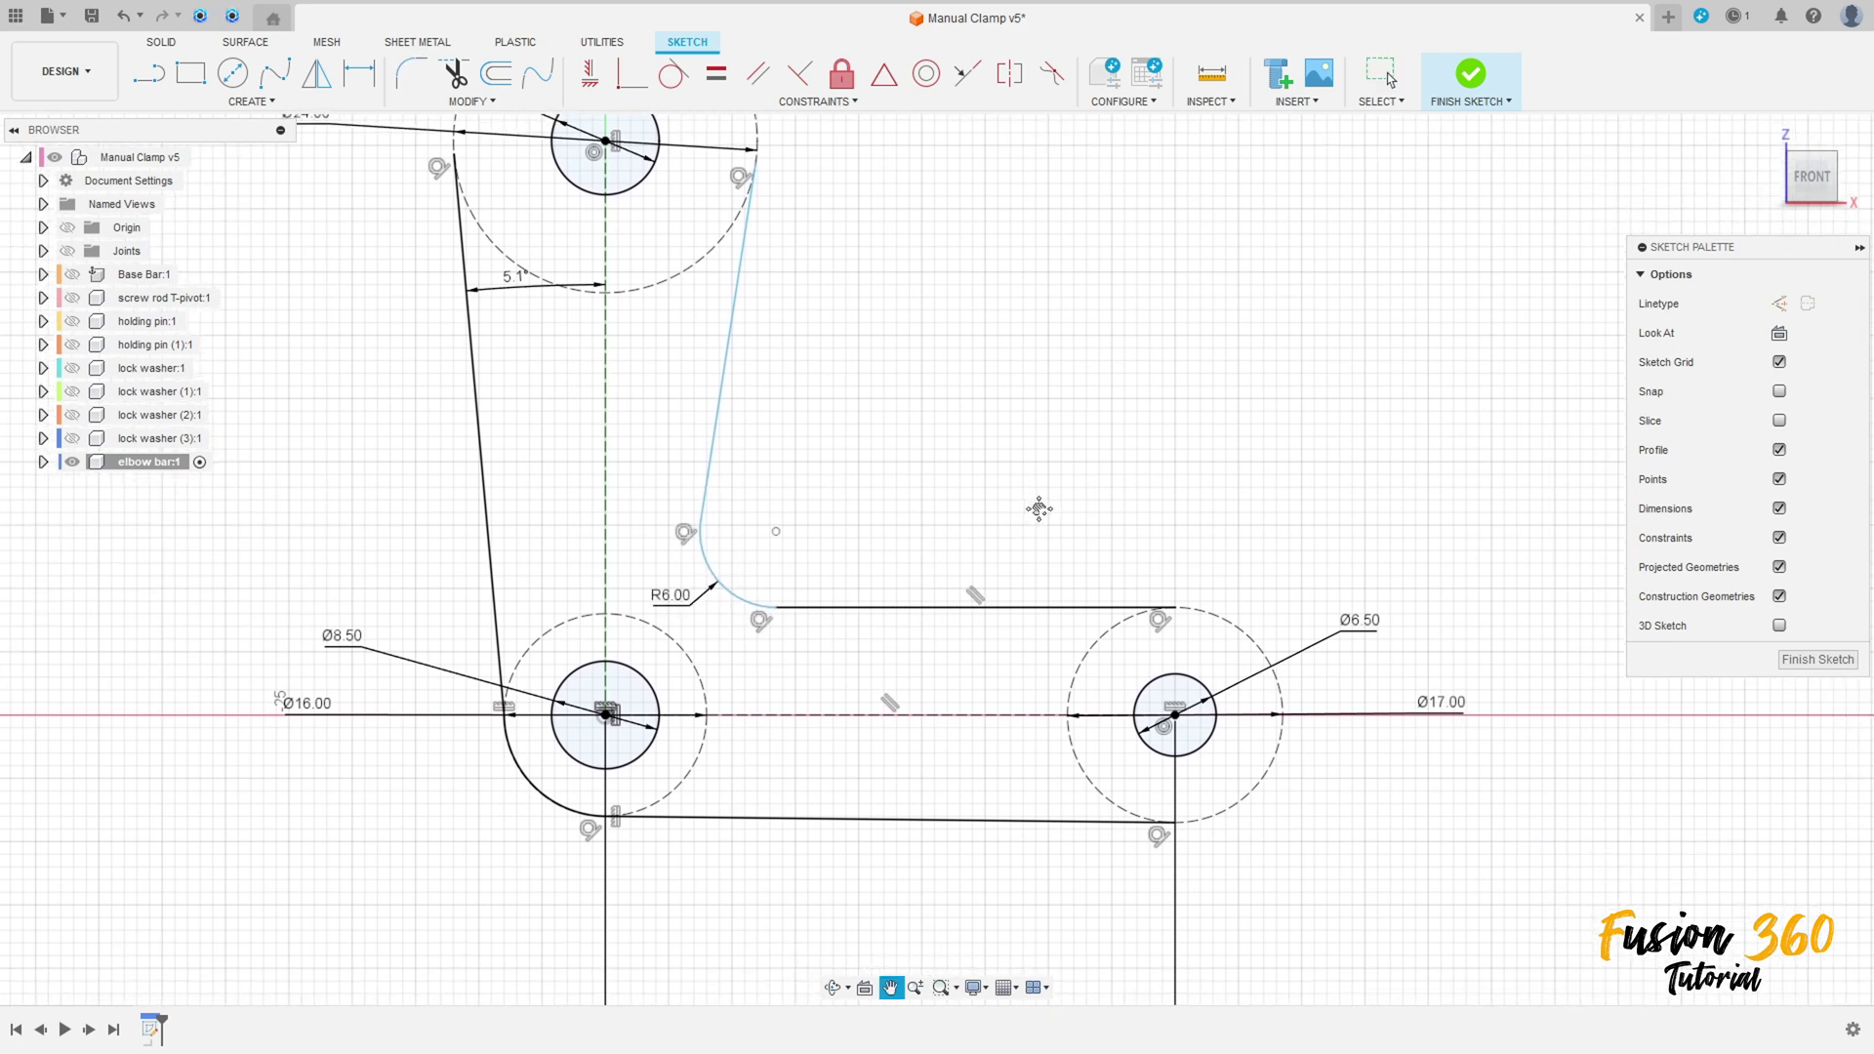
pyautogui.moveTo(863, 459); pyautogui.dragTo(868, 516, button='middle')
pyautogui.click(251, 101)
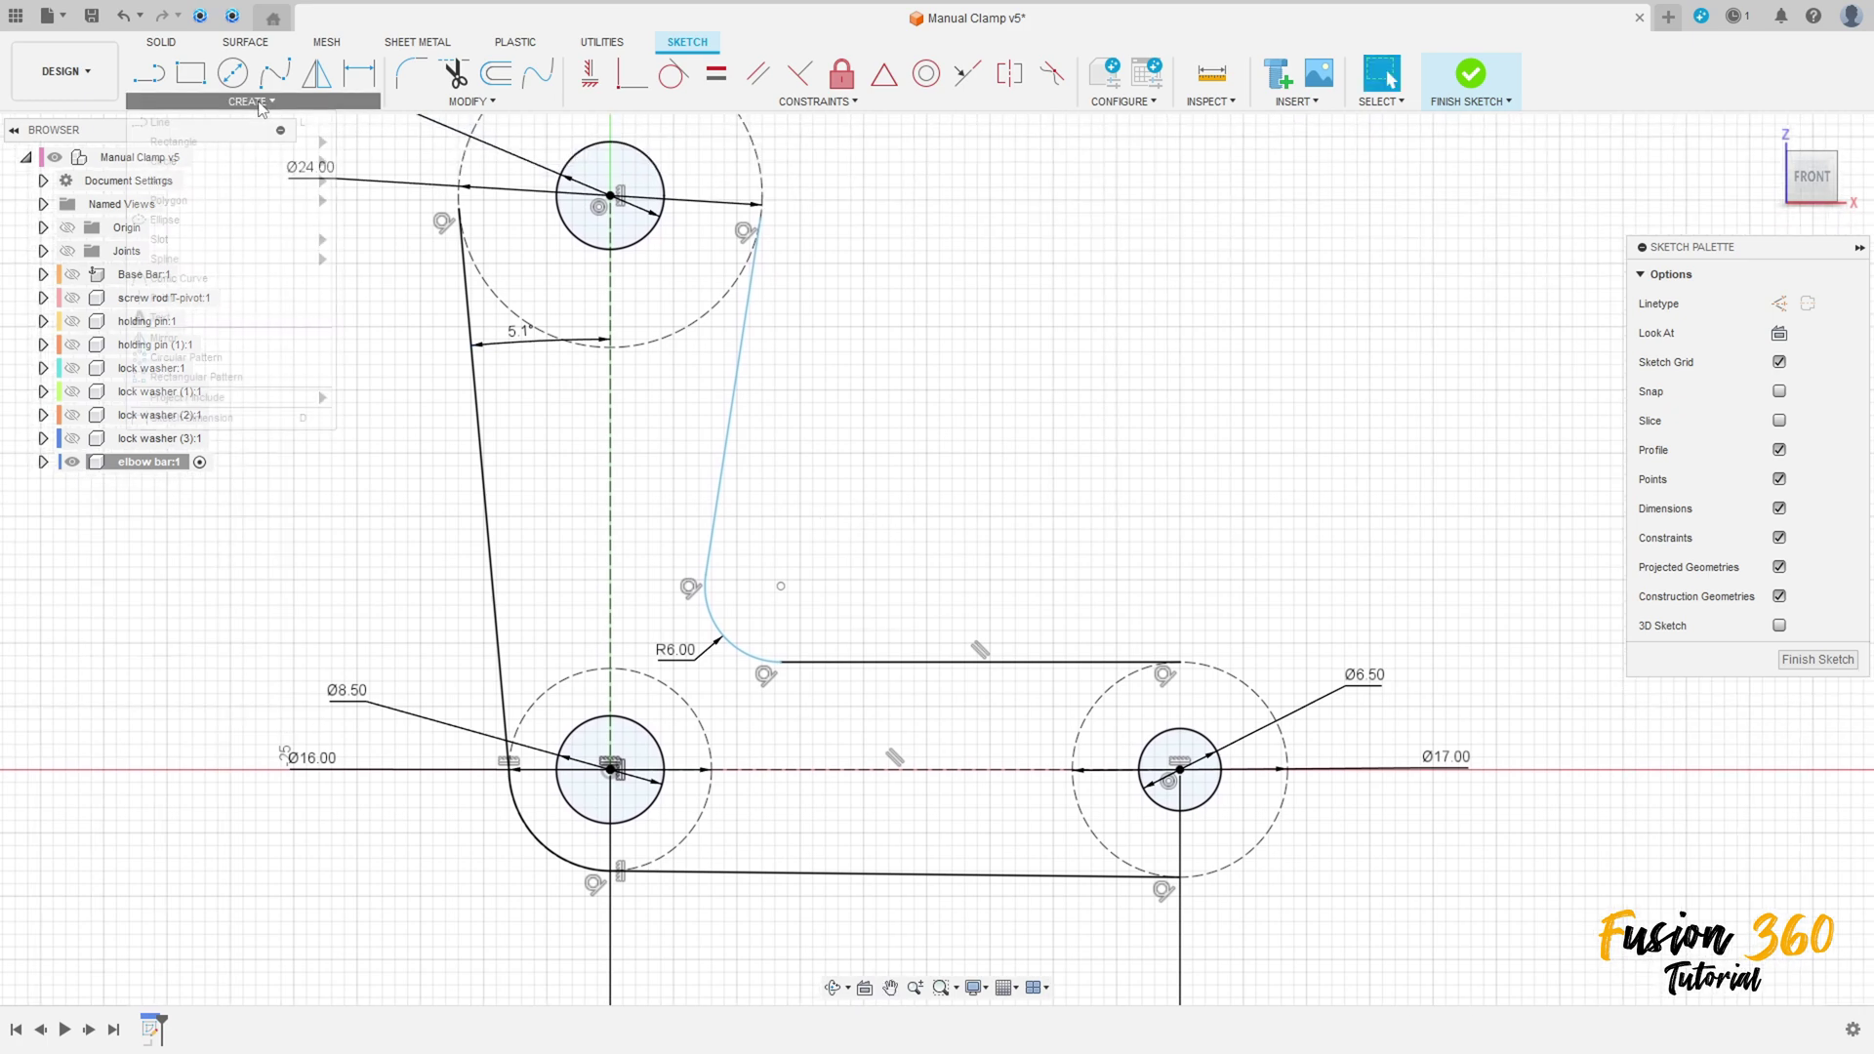
pyautogui.moveTo(237, 186)
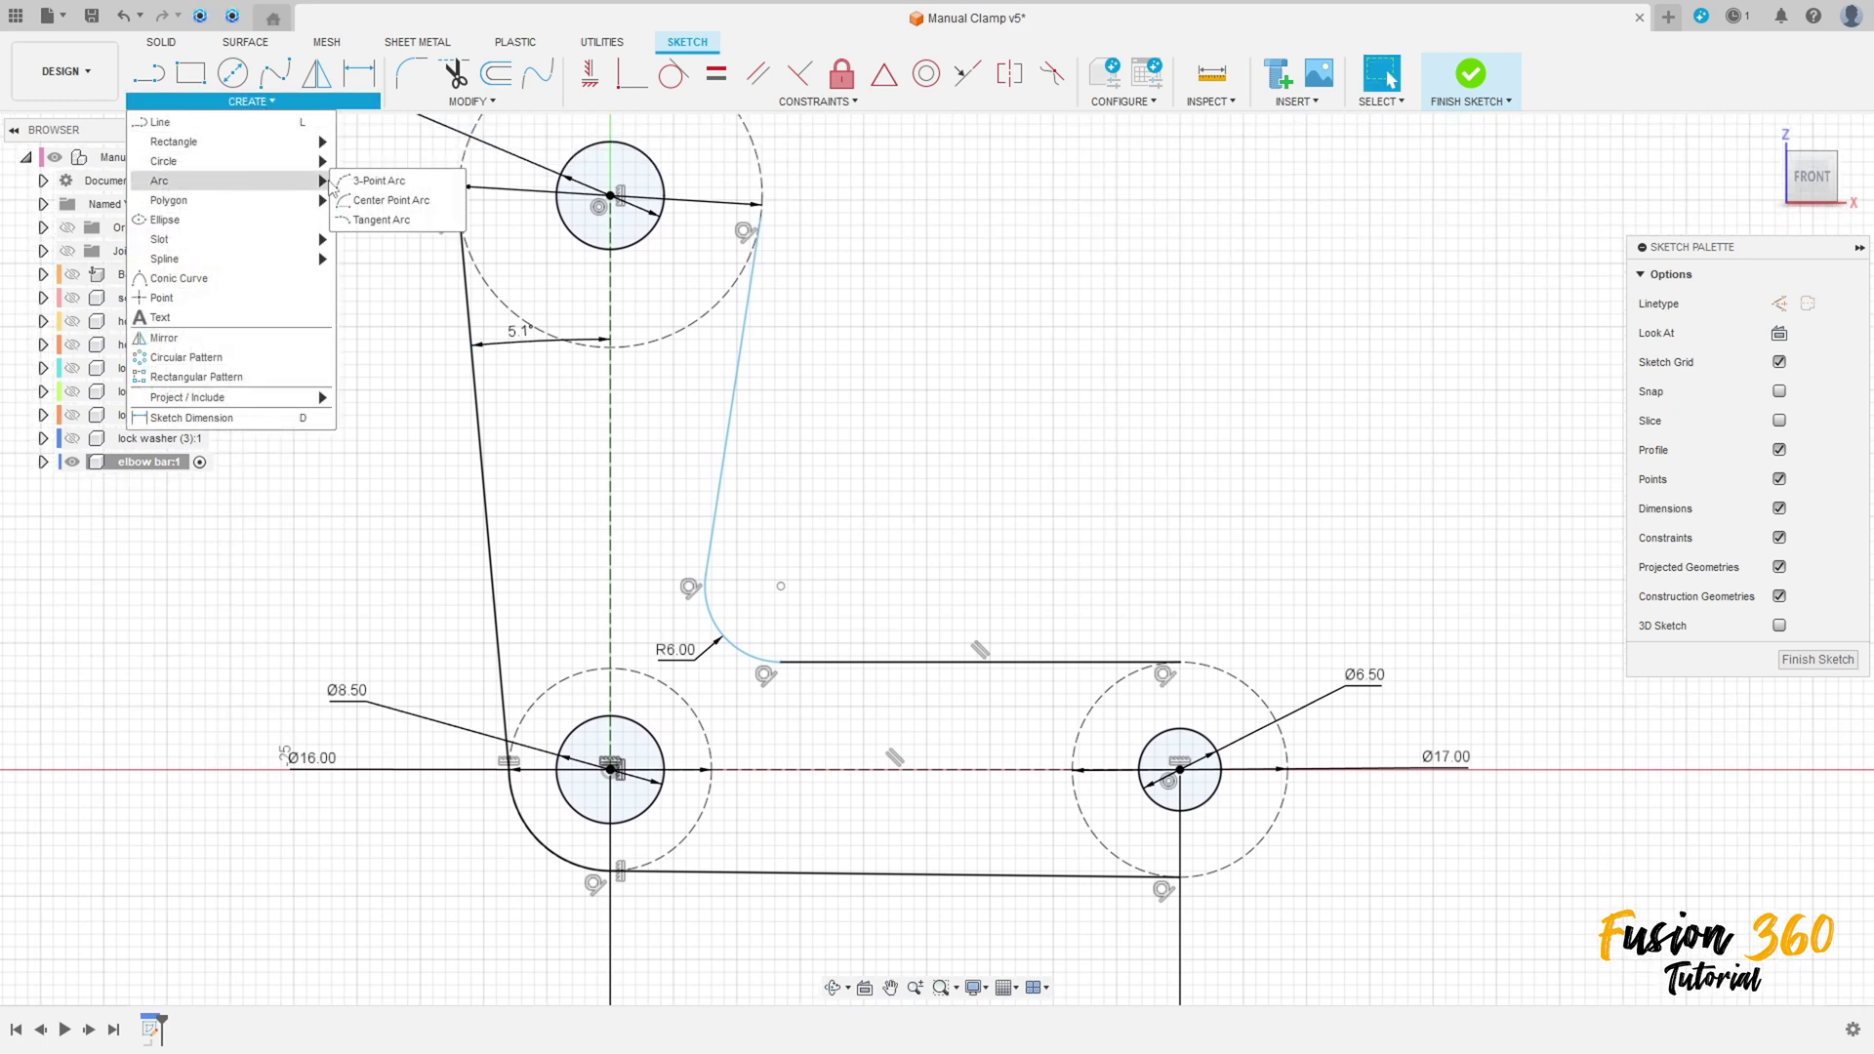
pyautogui.click(376, 183)
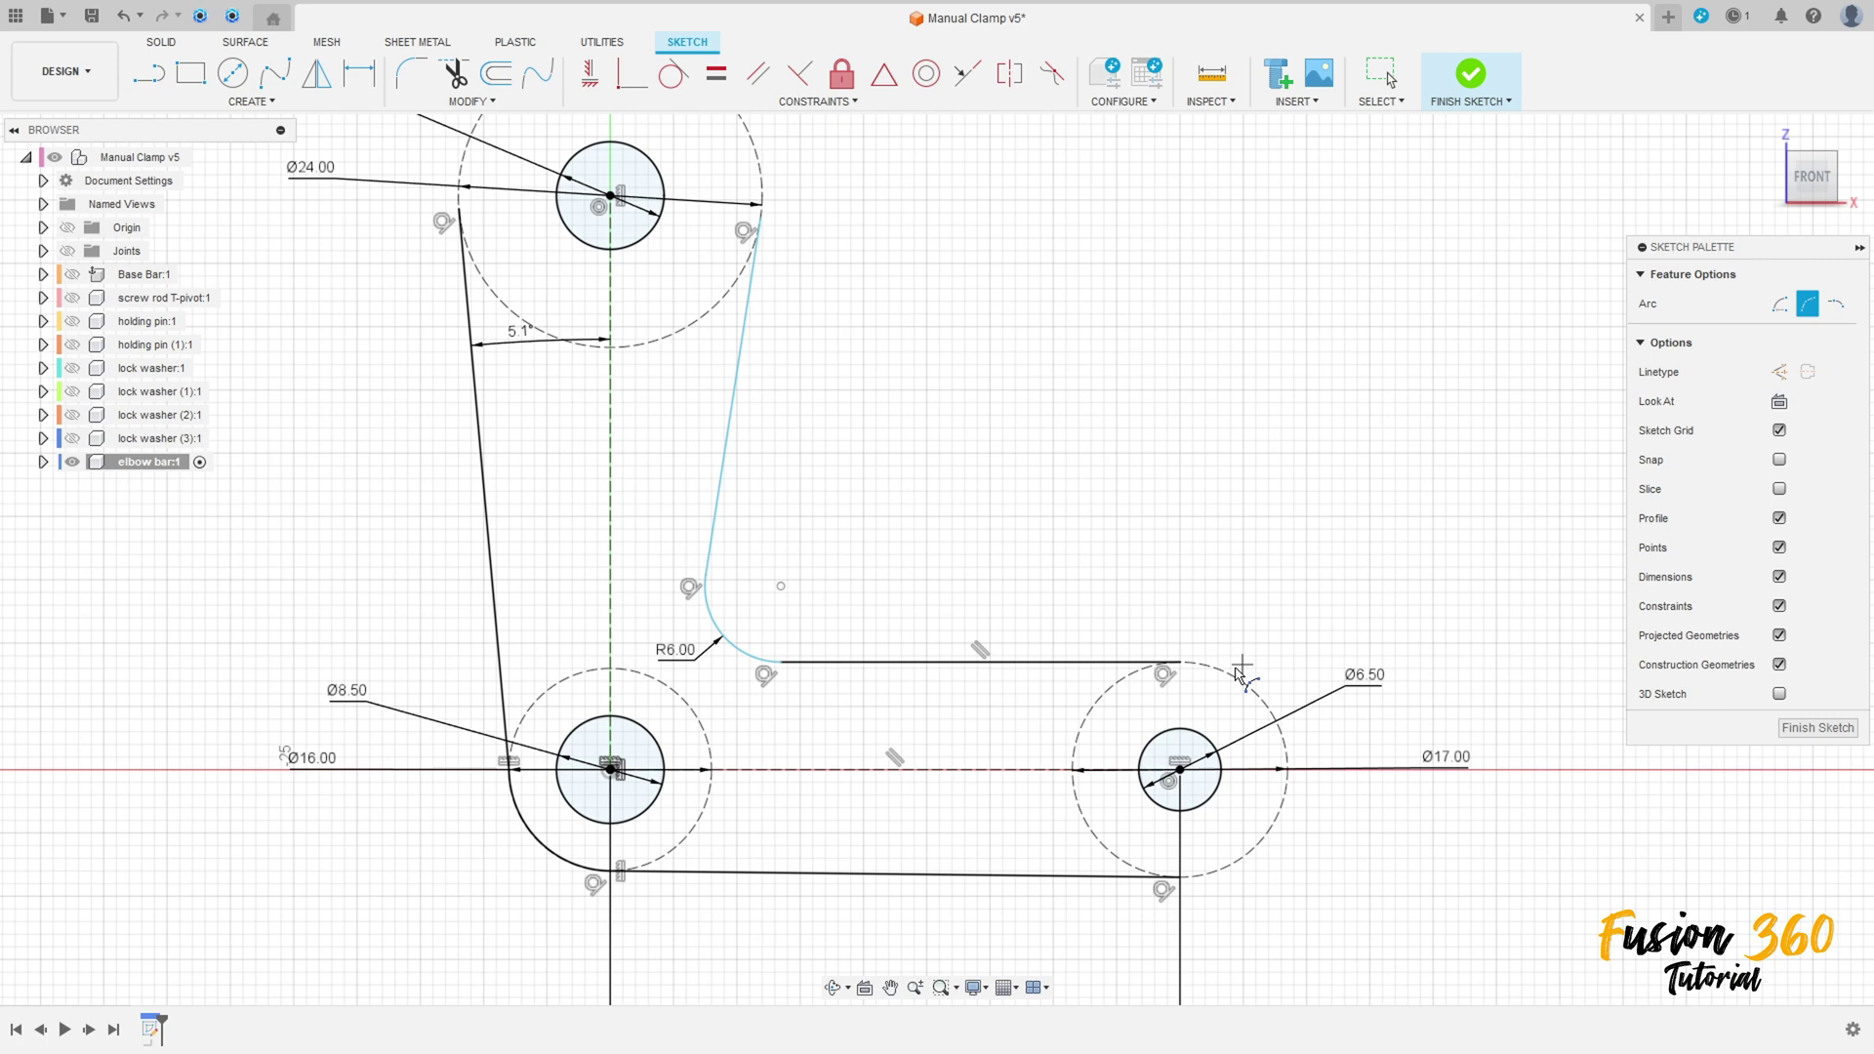
pyautogui.click(1180, 663)
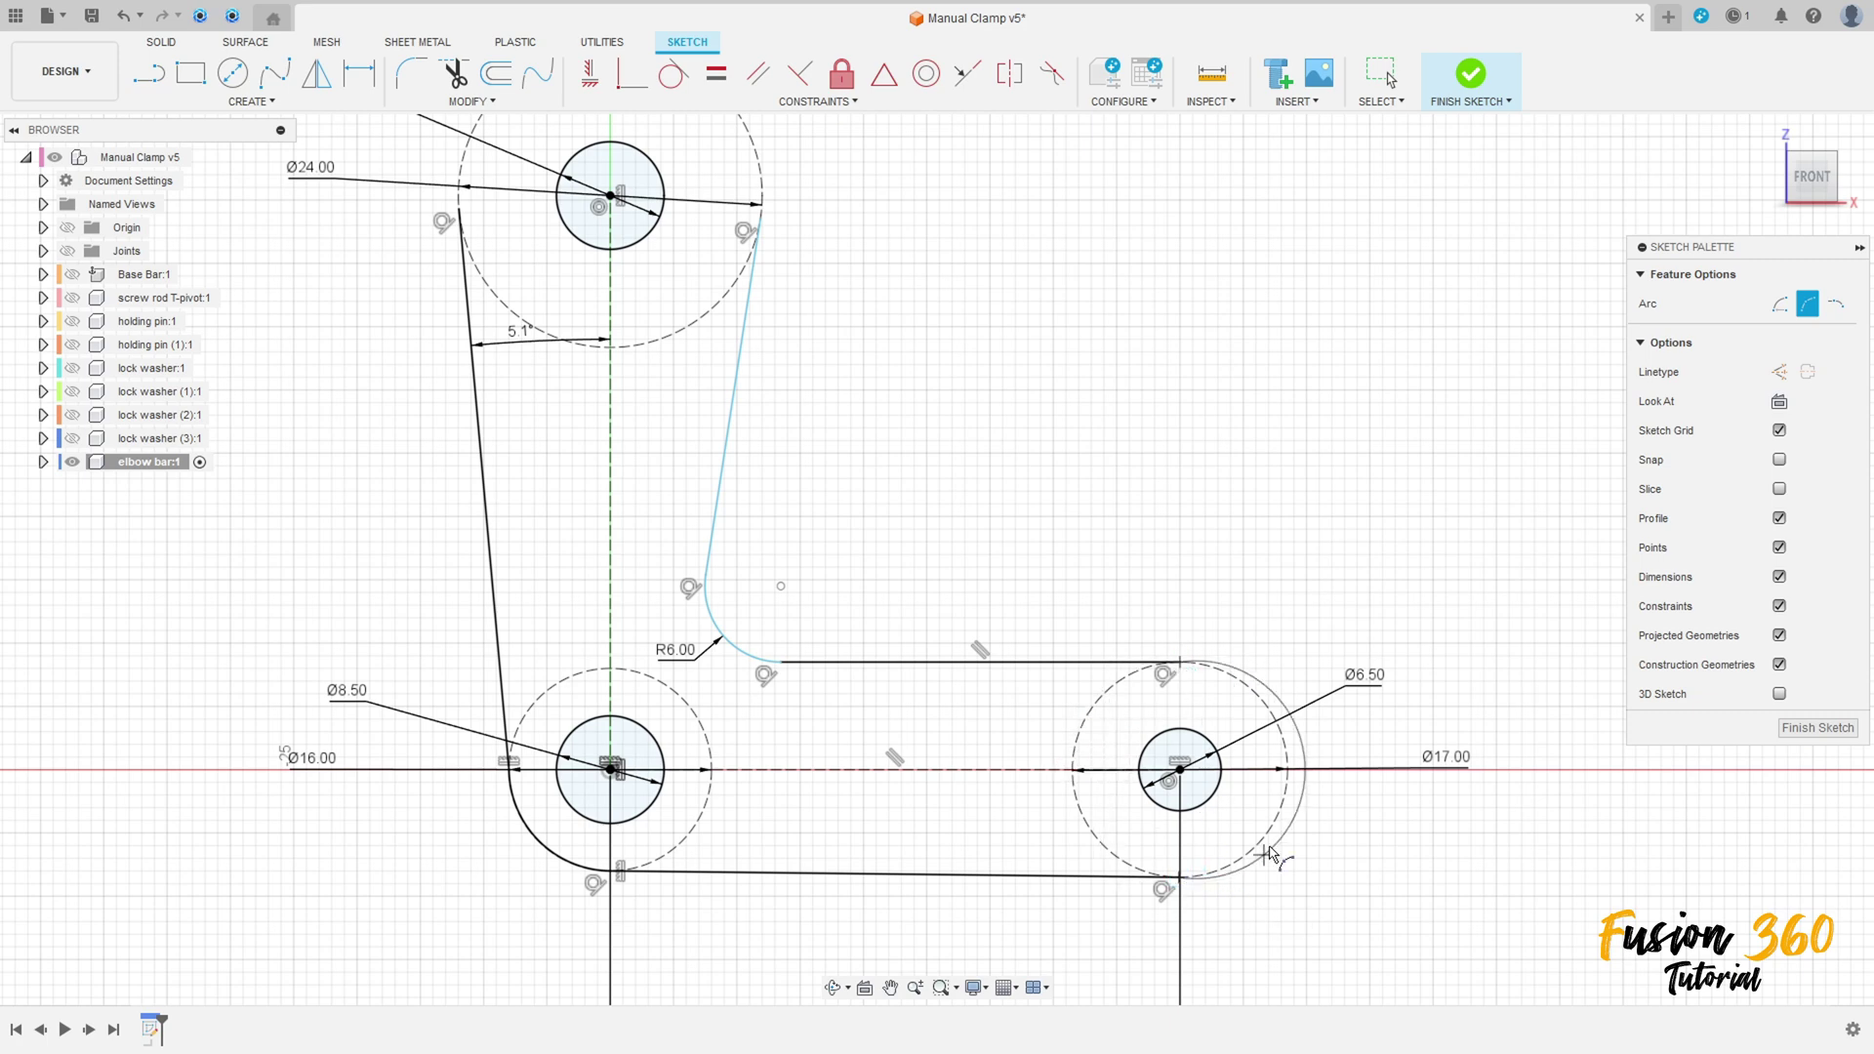
pyautogui.click(1288, 767)
pyautogui.moveTo(764, 628); pyautogui.dragTo(1000, 676, button='middle')
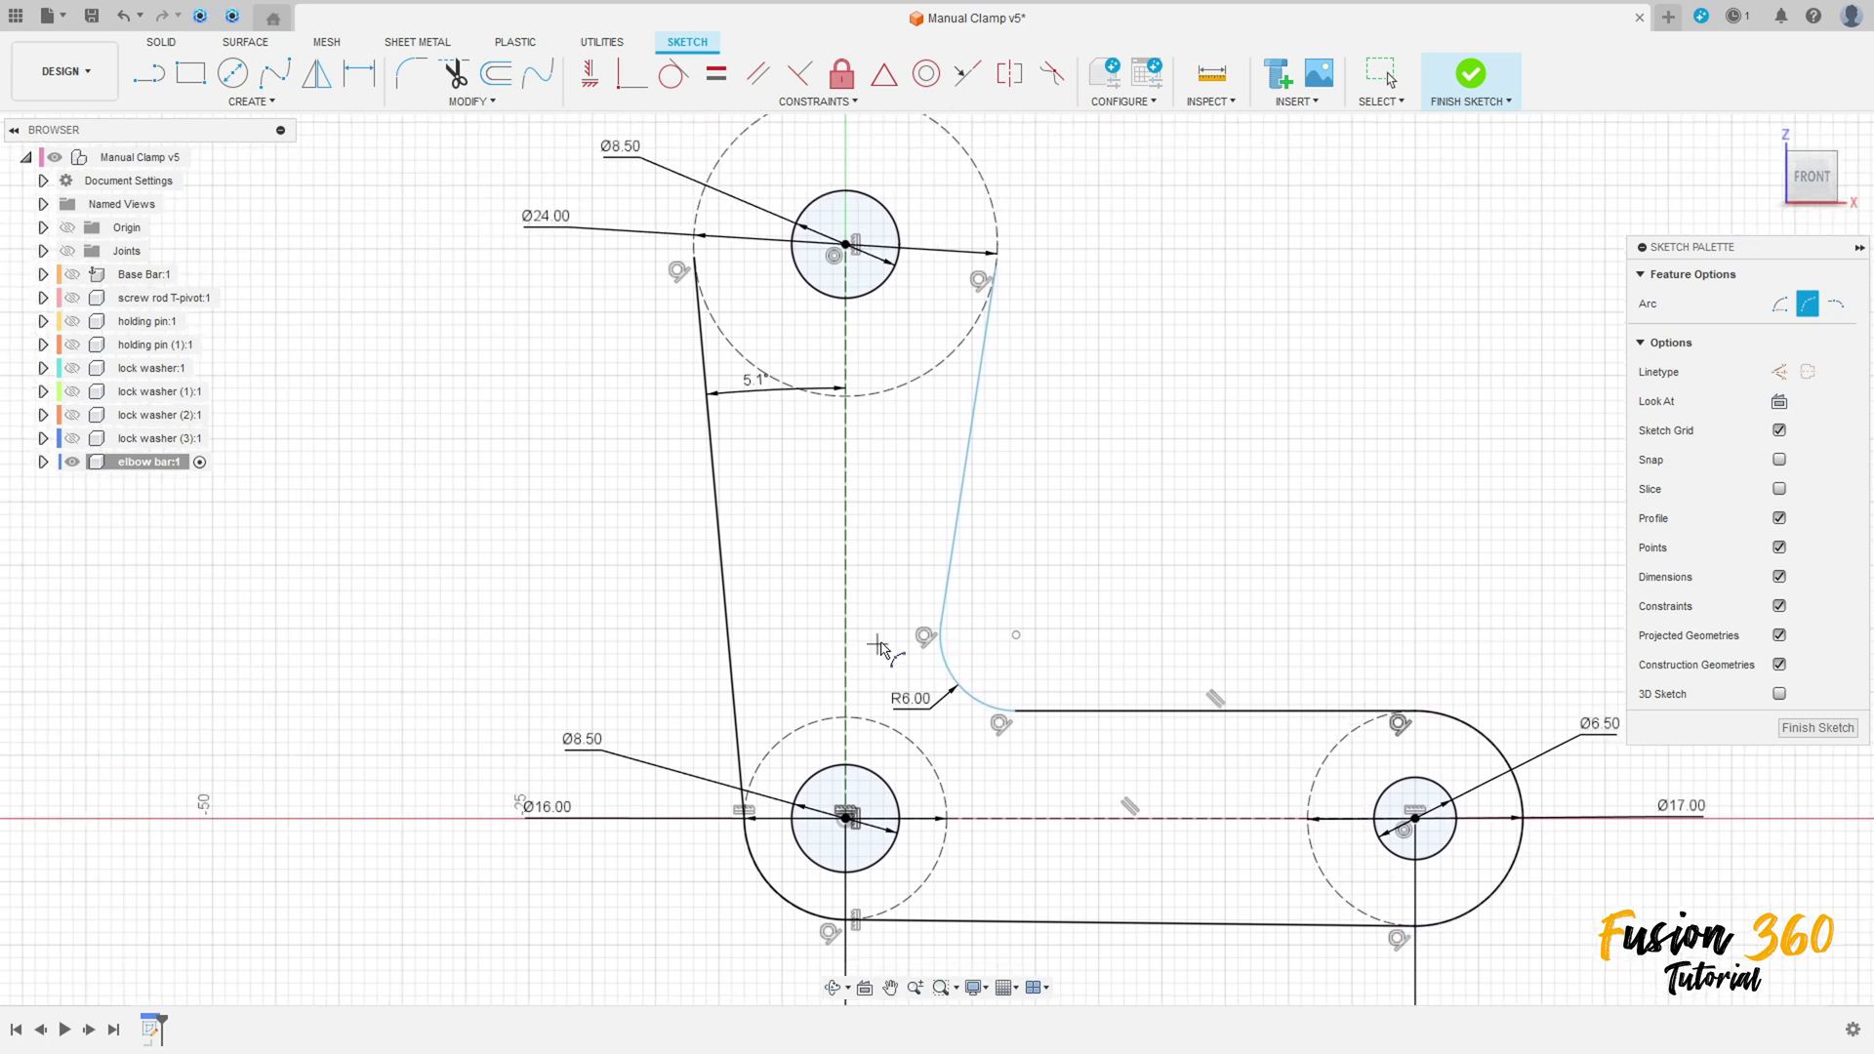
pyautogui.press('Escape')
# Step: Dimension the angle between the slanted inner line and the vertical construction line at 5.1°
pyautogui.moveTo(1056, 473); pyautogui.dragTo(1064, 511, button='middle')
pyautogui.press('d')
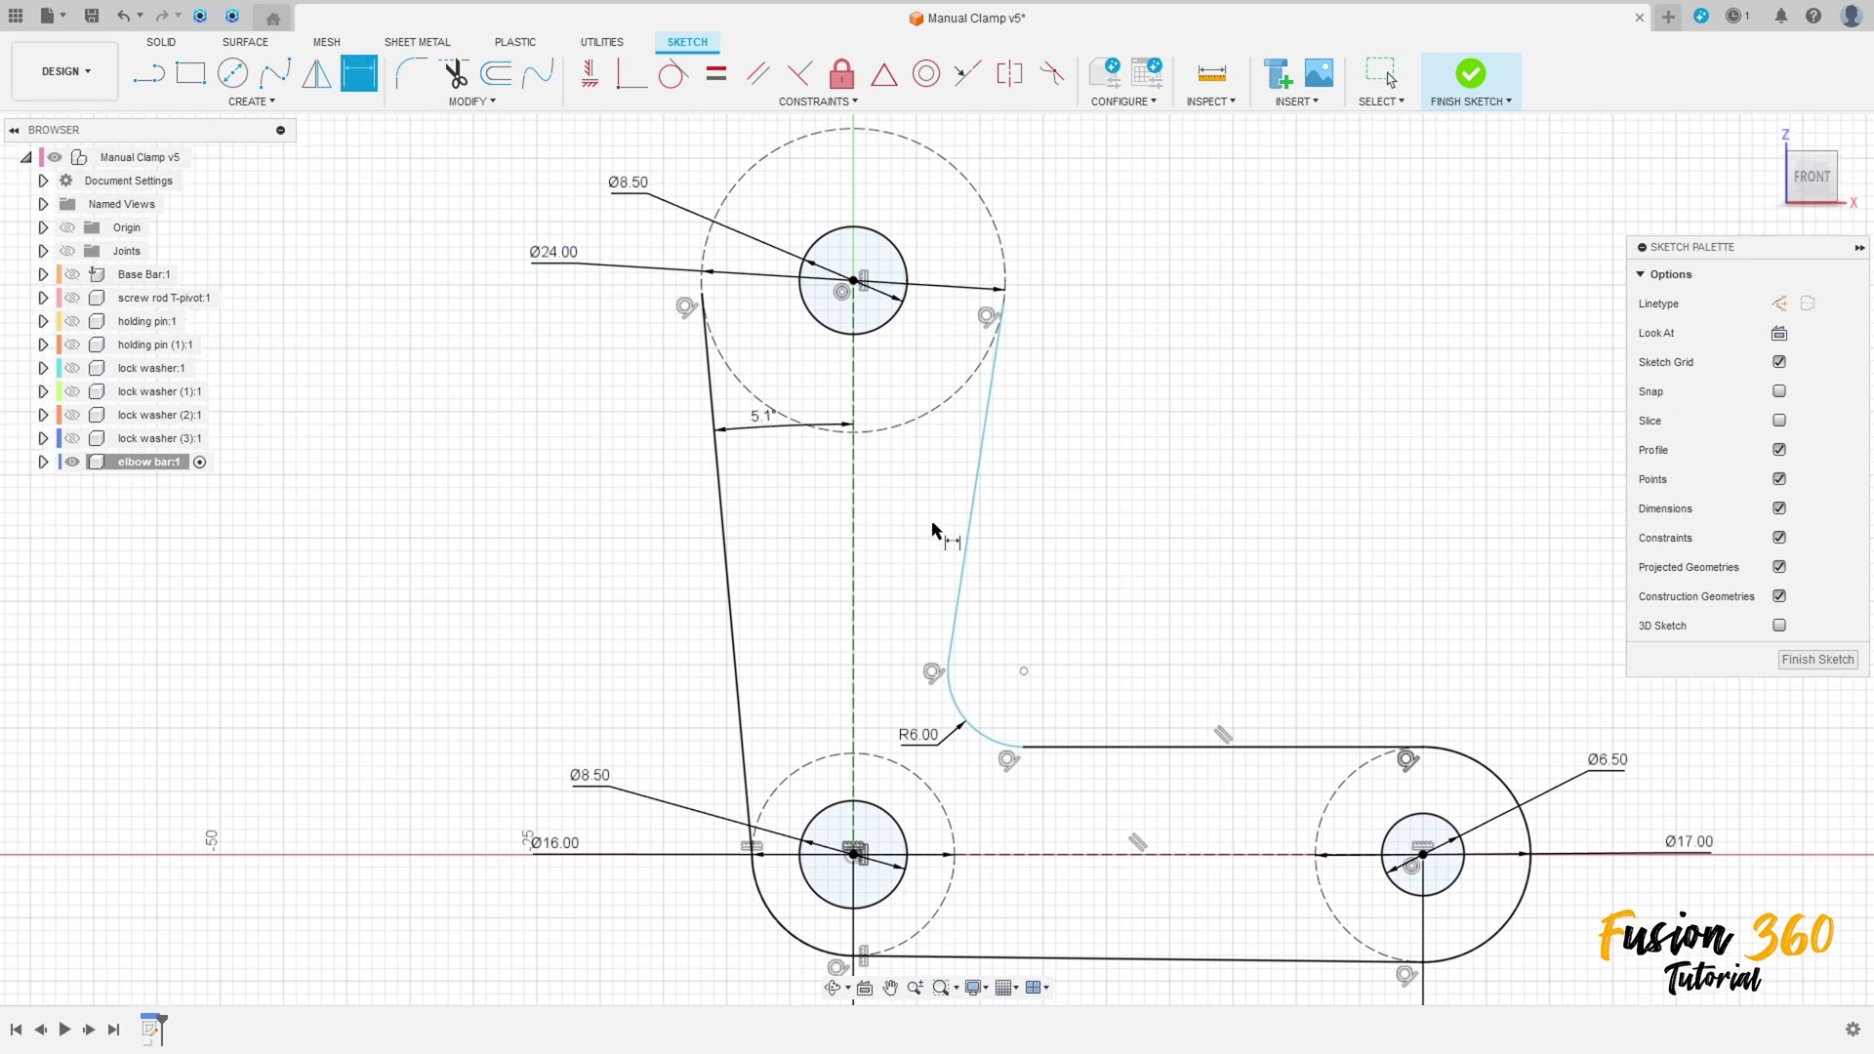
pyautogui.click(975, 532)
pyautogui.click(854, 555)
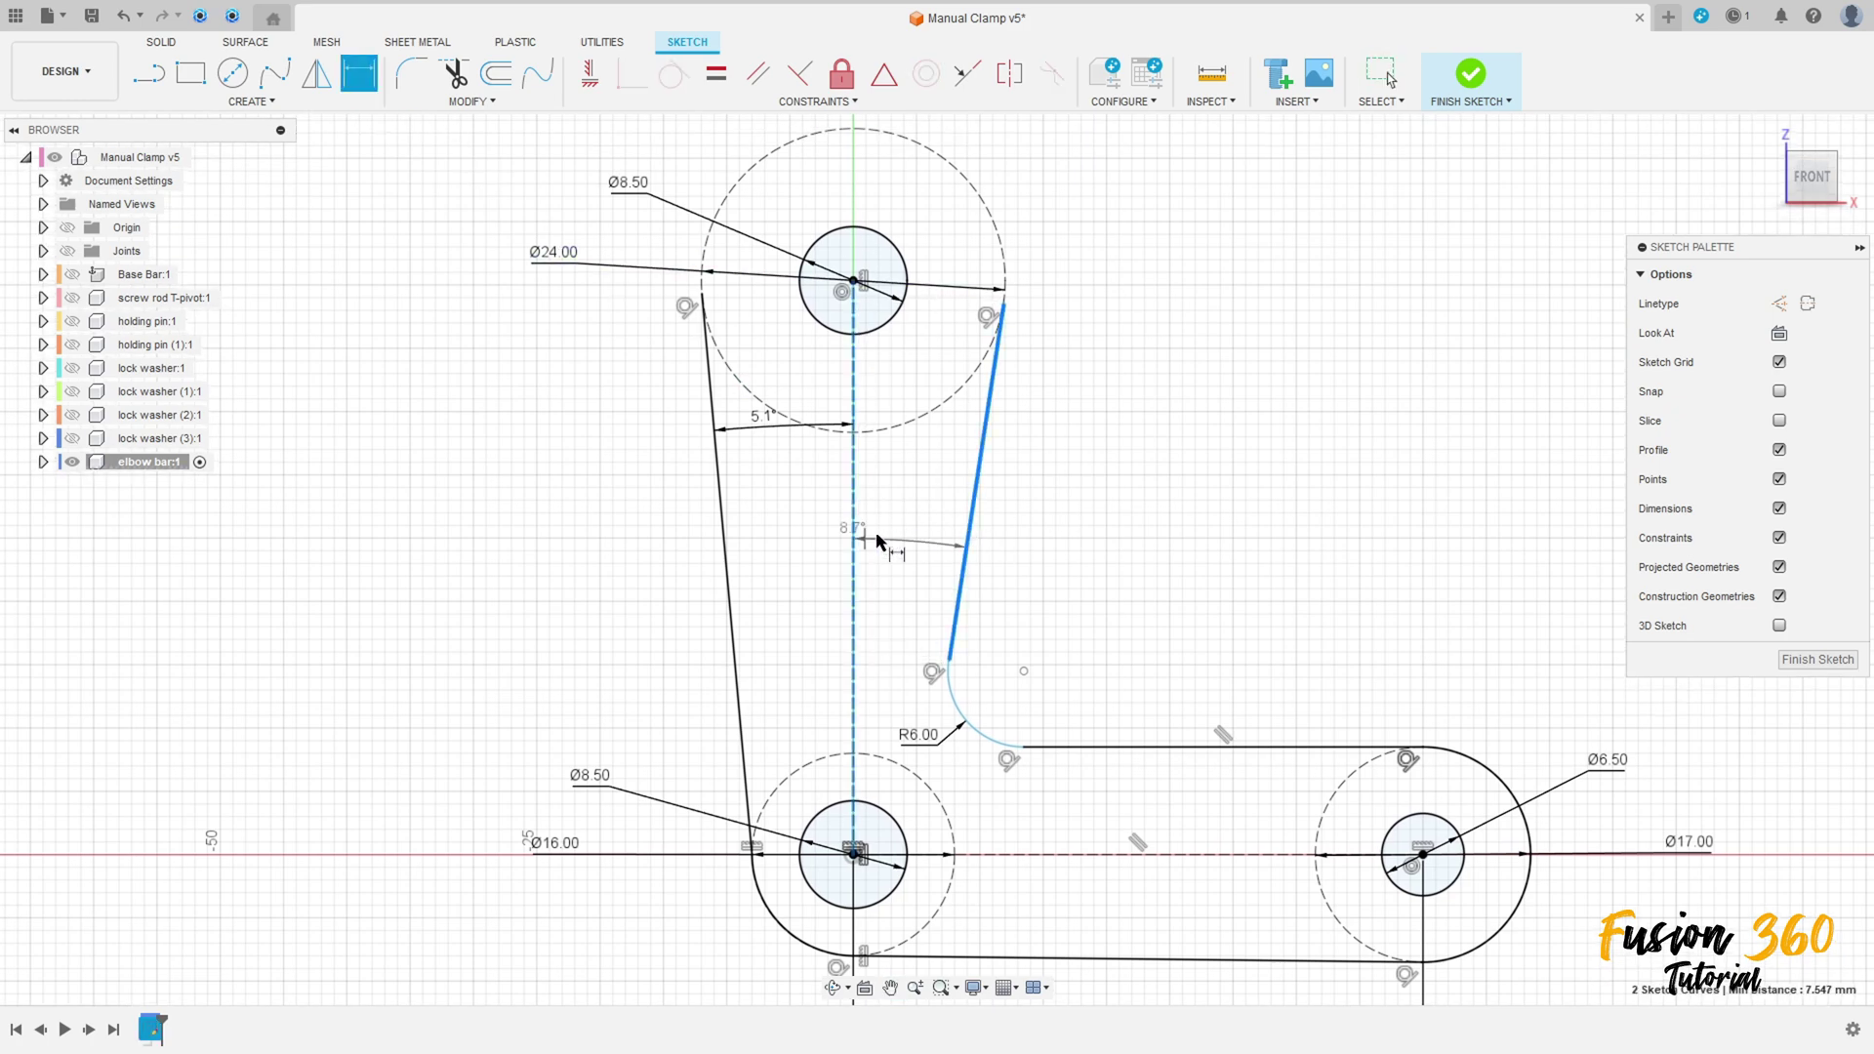
pyautogui.click(914, 523)
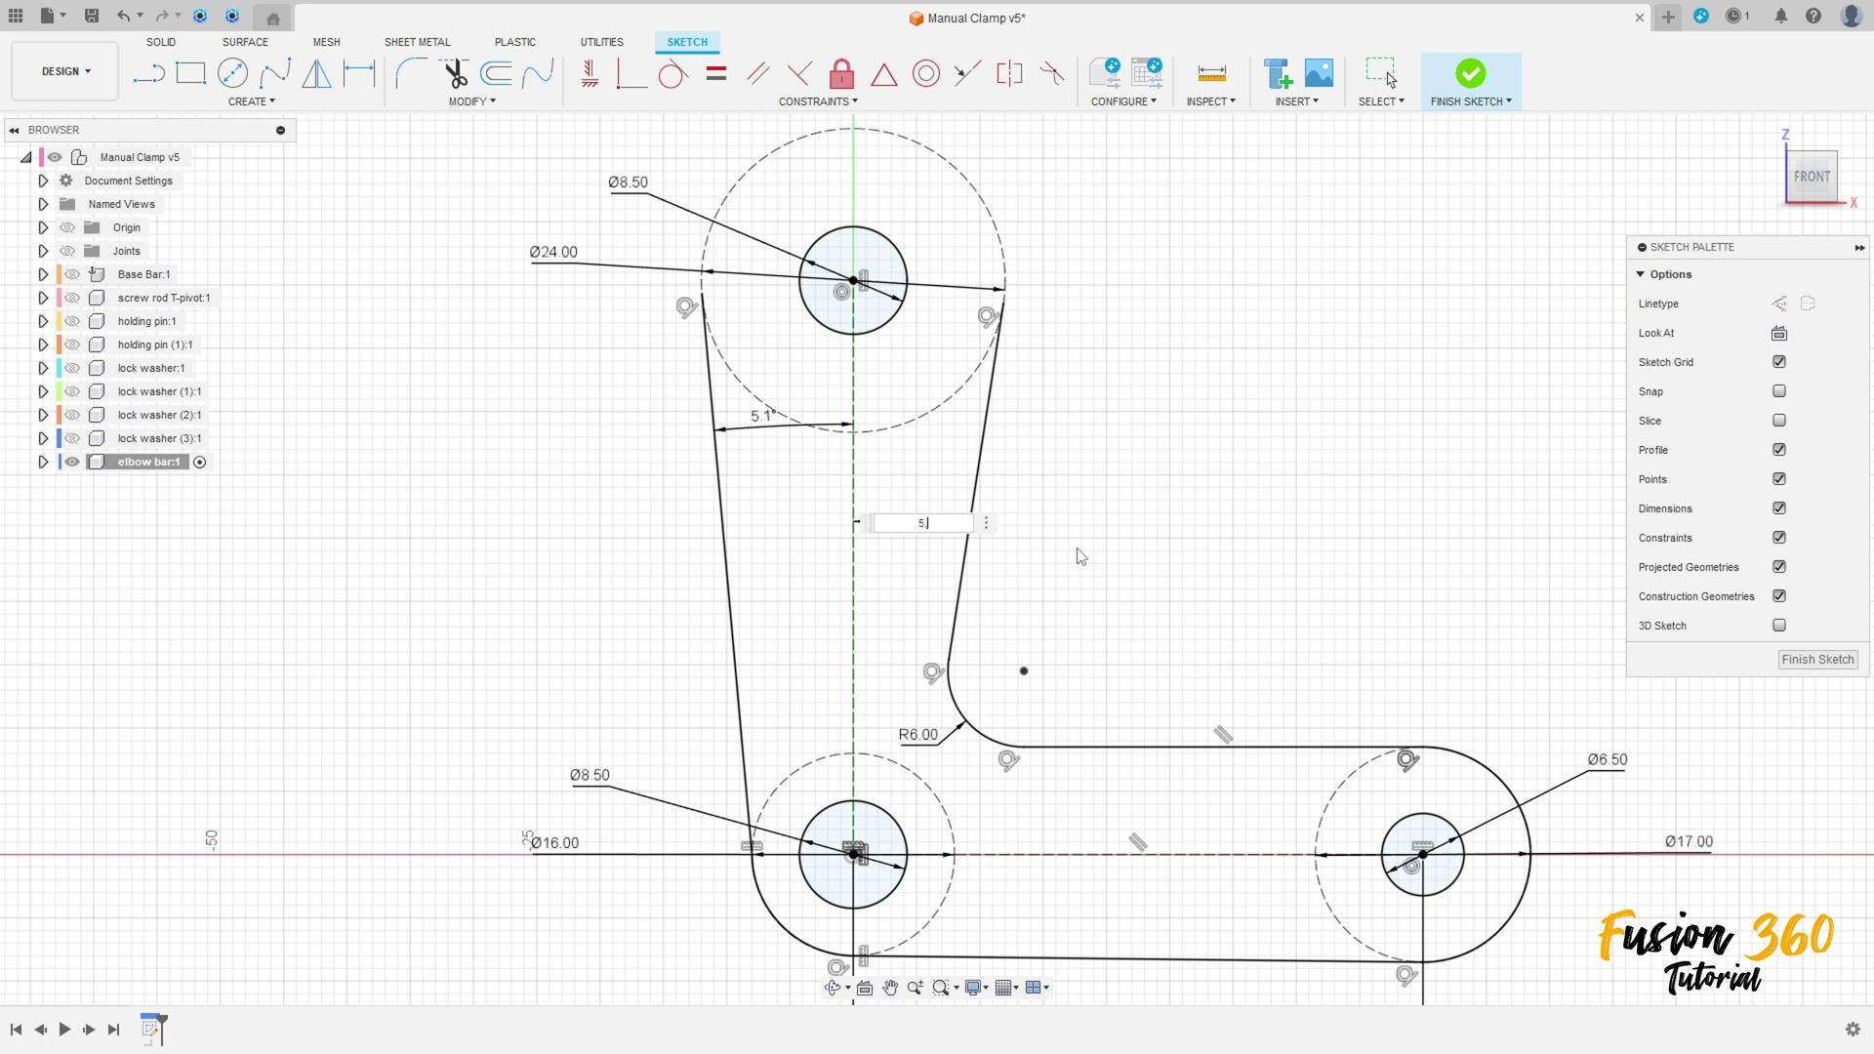
pyautogui.write('5,1')
pyautogui.press('Return')
# Step: Rearrange the fillet radius, both 5.1° angle and 45 mm length dimensions so they sit clear and close to the profile
pyautogui.scroll(-2, 1035, 571)
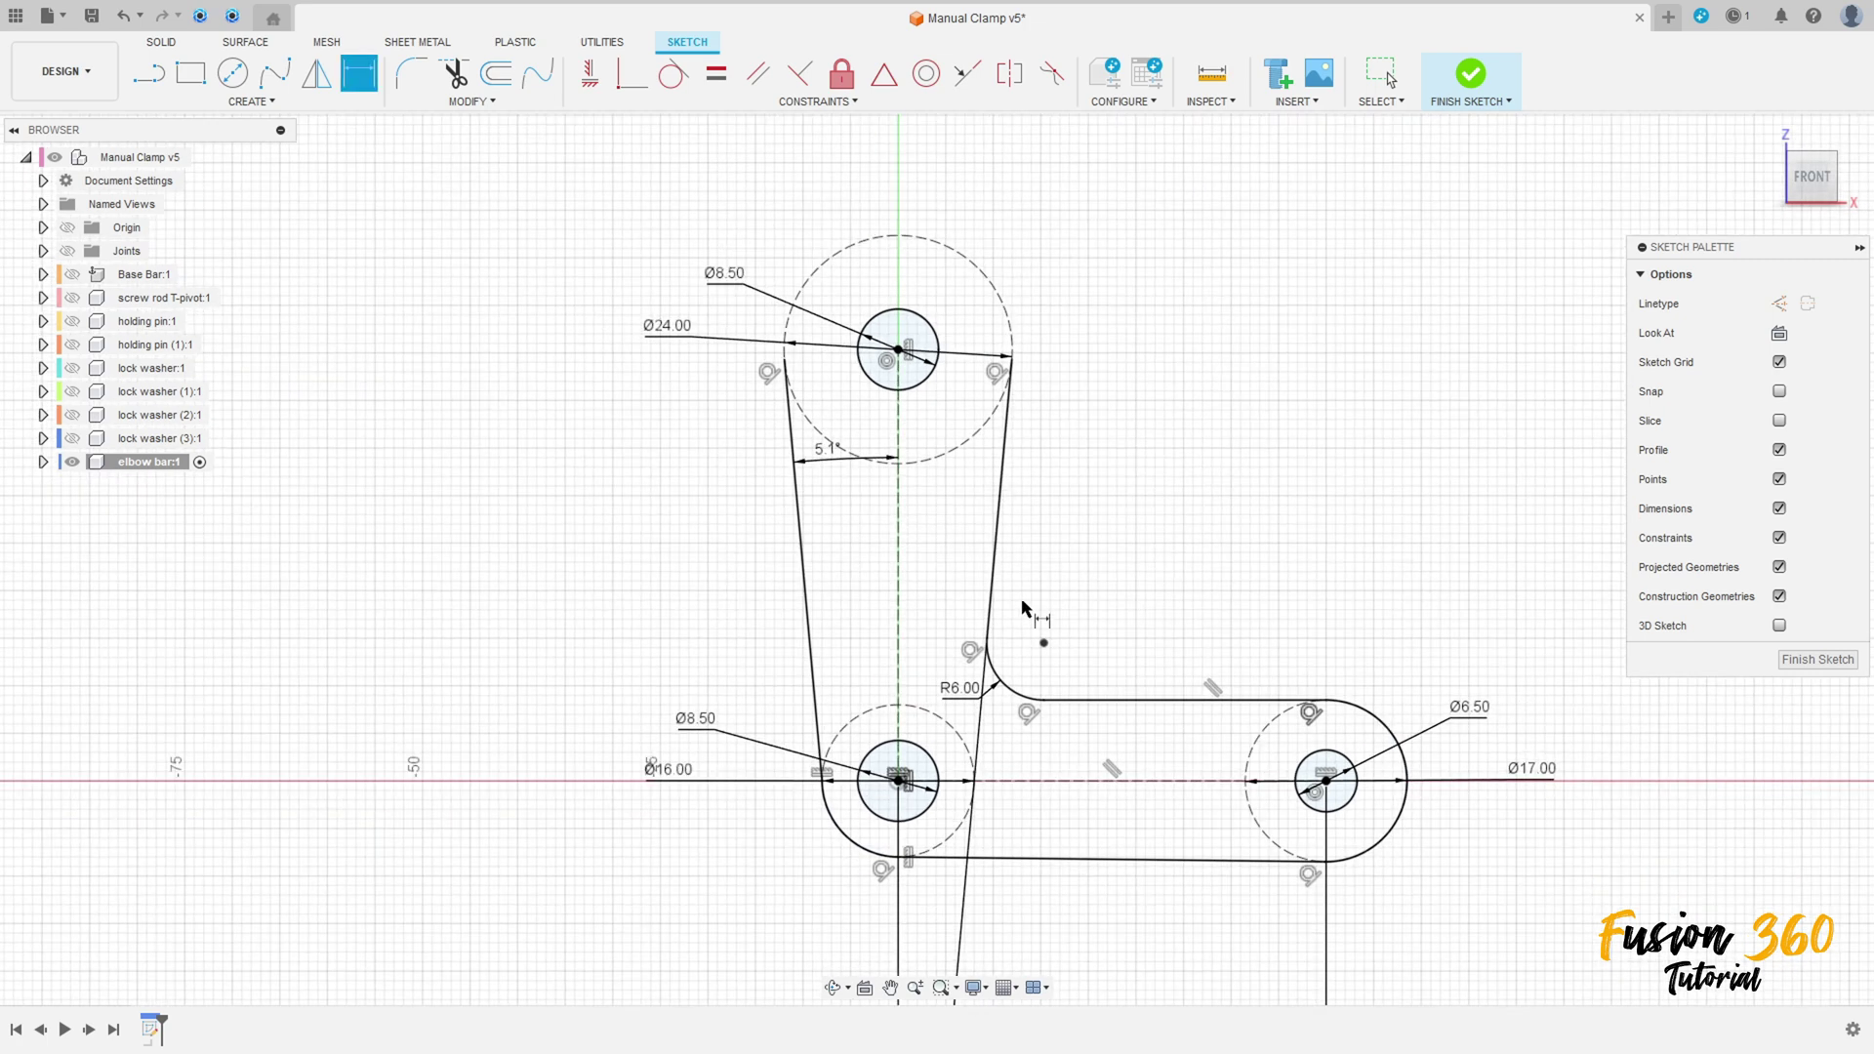
pyautogui.moveTo(974, 700); pyautogui.dragTo(1087, 641)
pyautogui.scroll(-2, 1018, 739)
pyautogui.moveTo(984, 839); pyautogui.dragTo(1016, 593, button='middle')
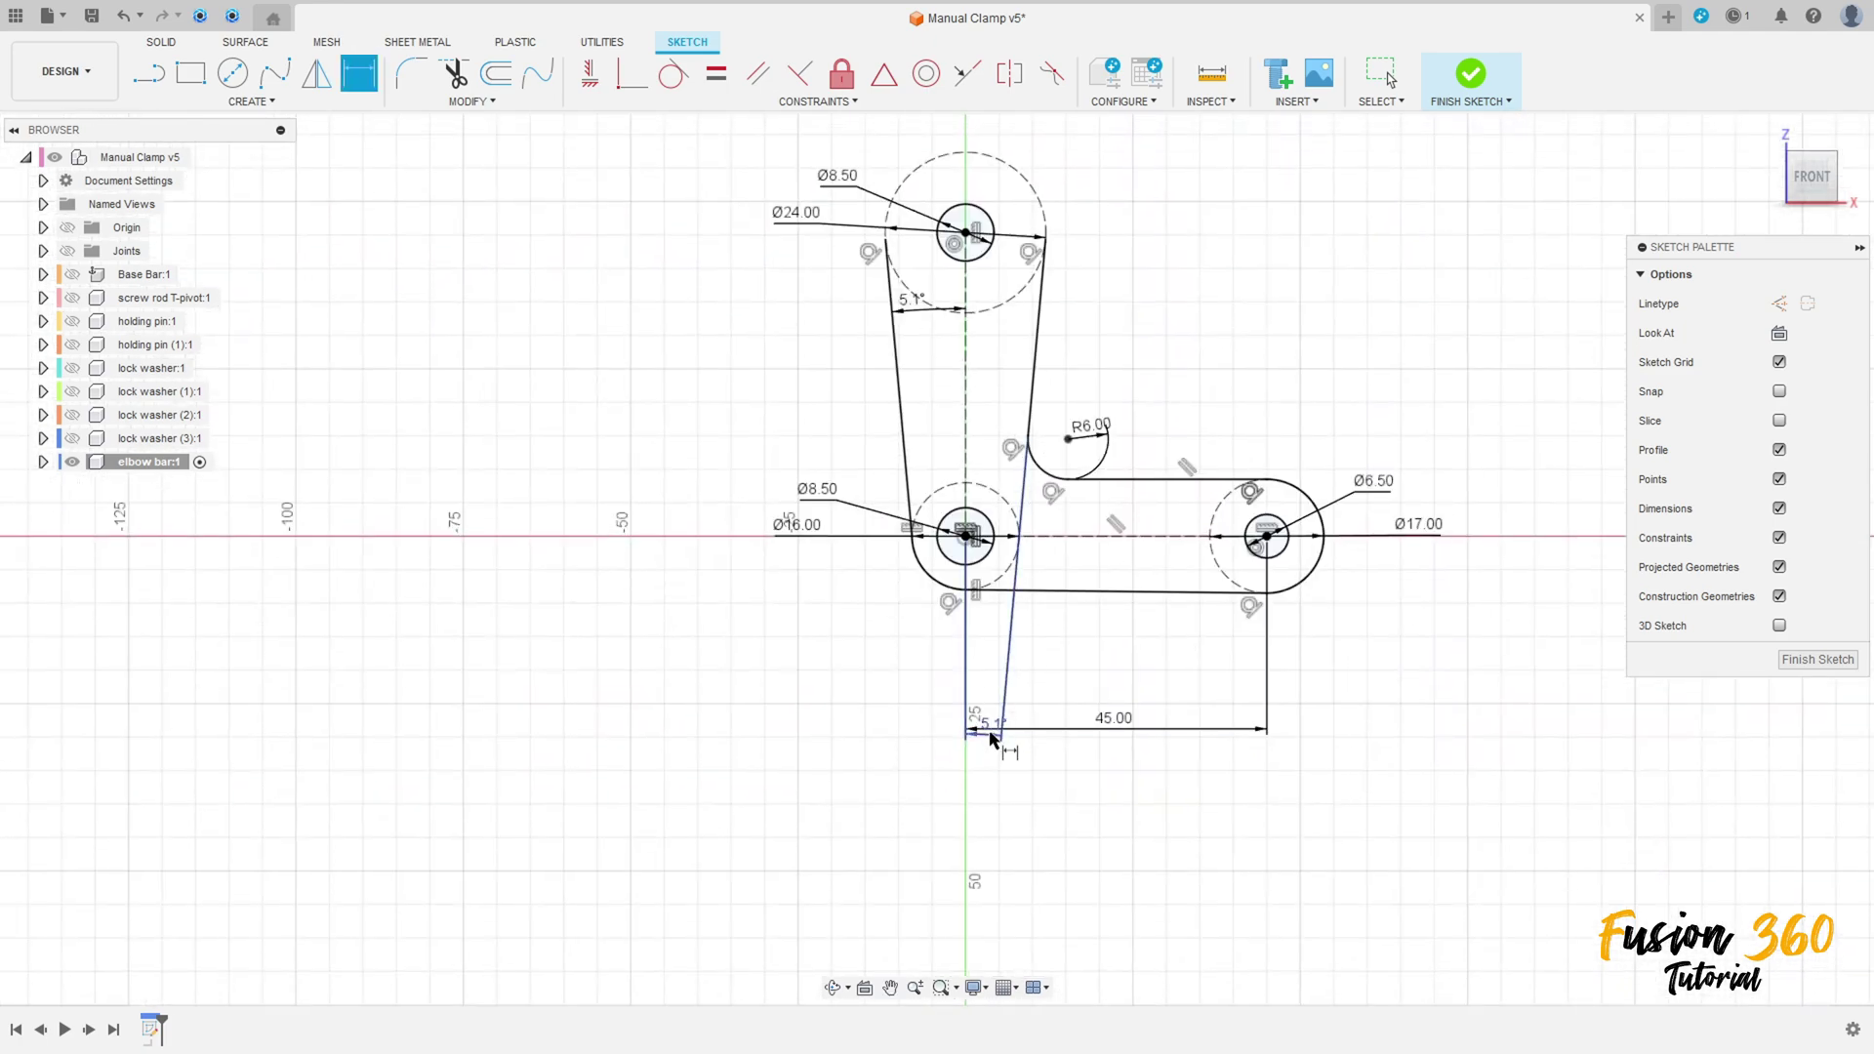
pyautogui.moveTo(1104, 724); pyautogui.dragTo(1018, 366)
pyautogui.moveTo(926, 308); pyautogui.dragTo(928, 368)
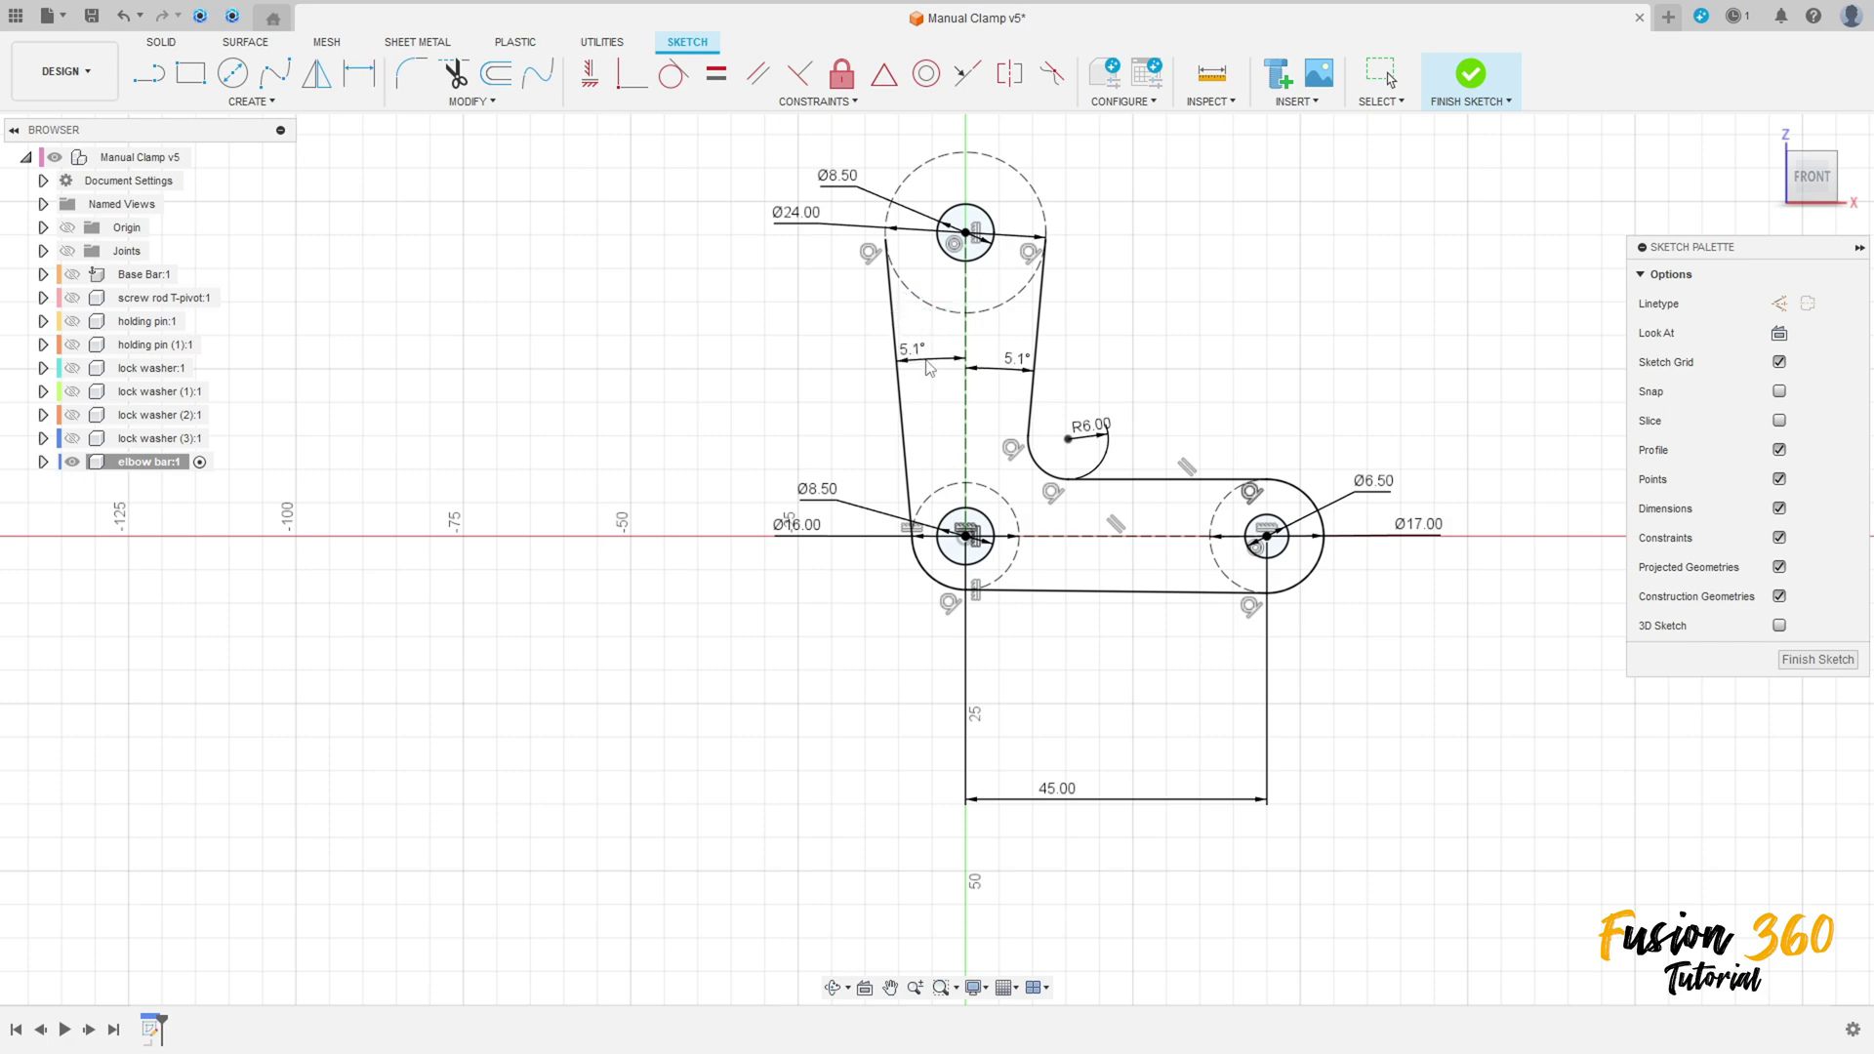
pyautogui.moveTo(1059, 793); pyautogui.dragTo(1059, 649)
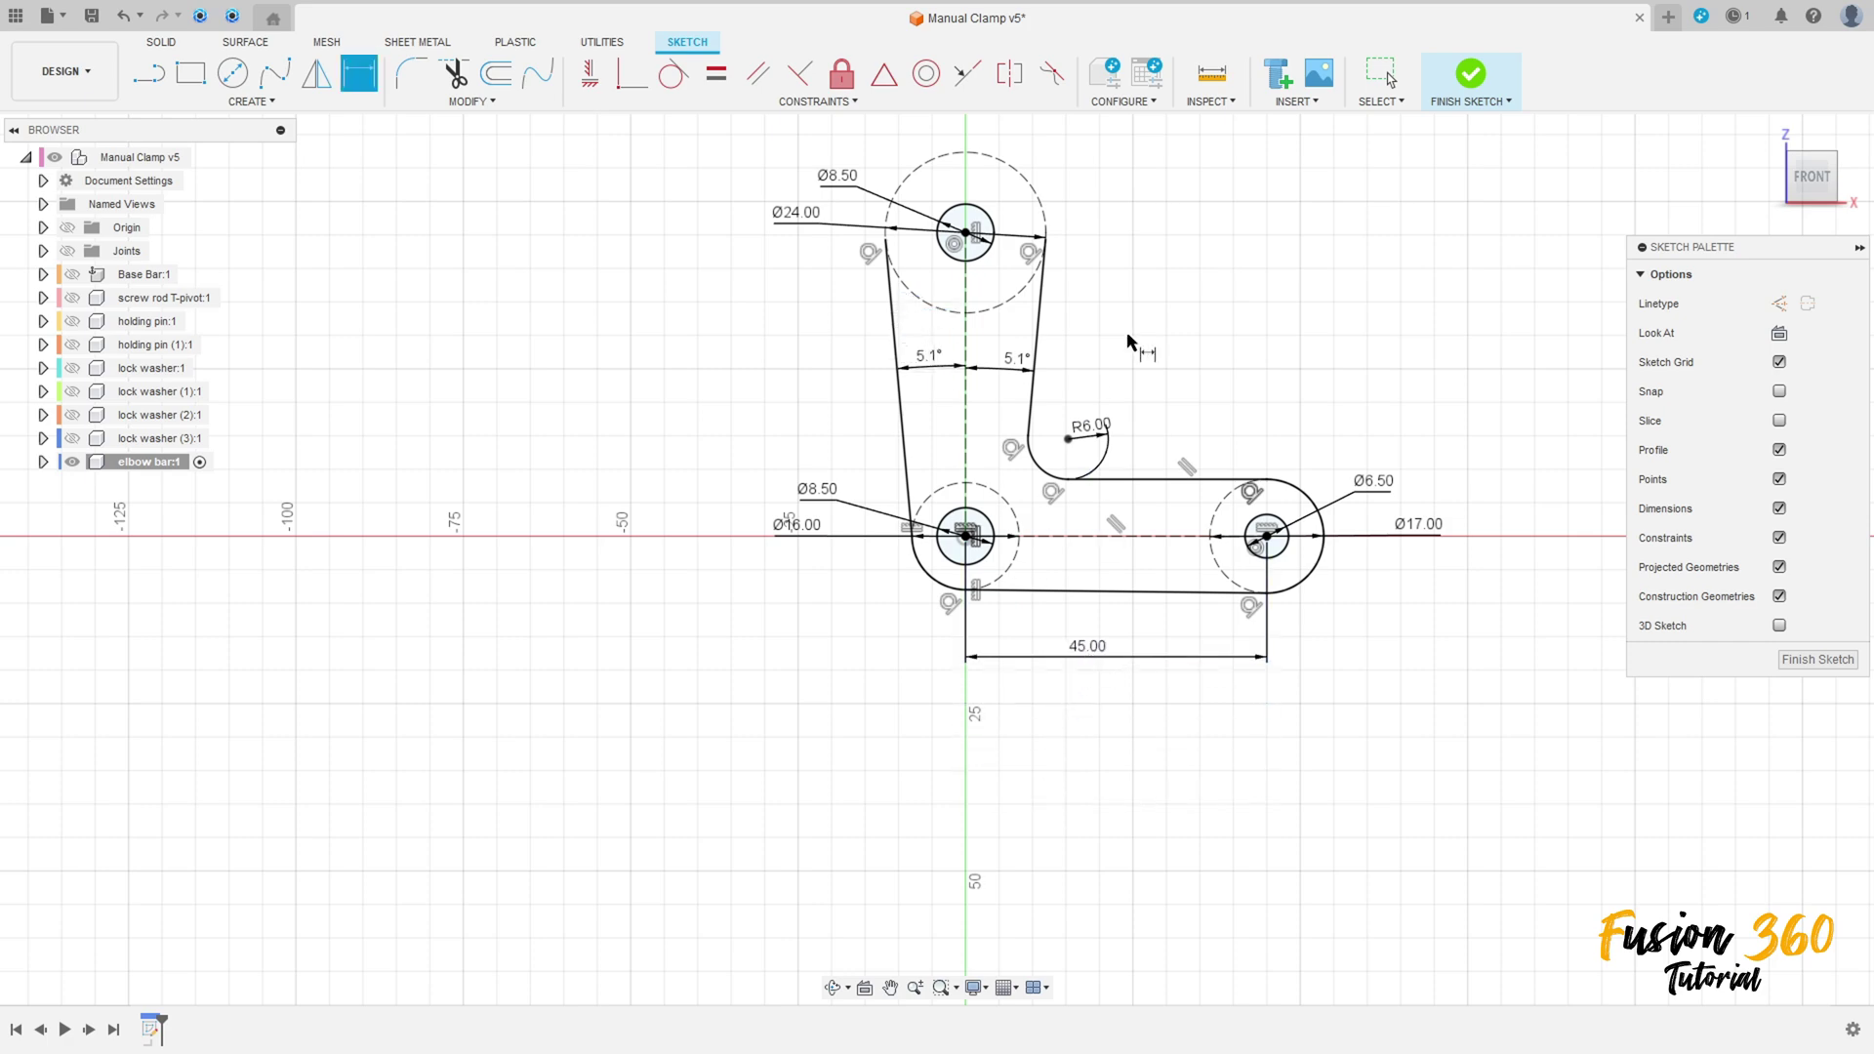
# Step: Close the profile with a 3-point arc over the upper half of the 24 mm circle joining both slanted lines, and finish the sketch
pyautogui.moveTo(1130, 348); pyautogui.dragTo(1017, 513, button='middle')
pyautogui.scroll(5, 1016, 512)
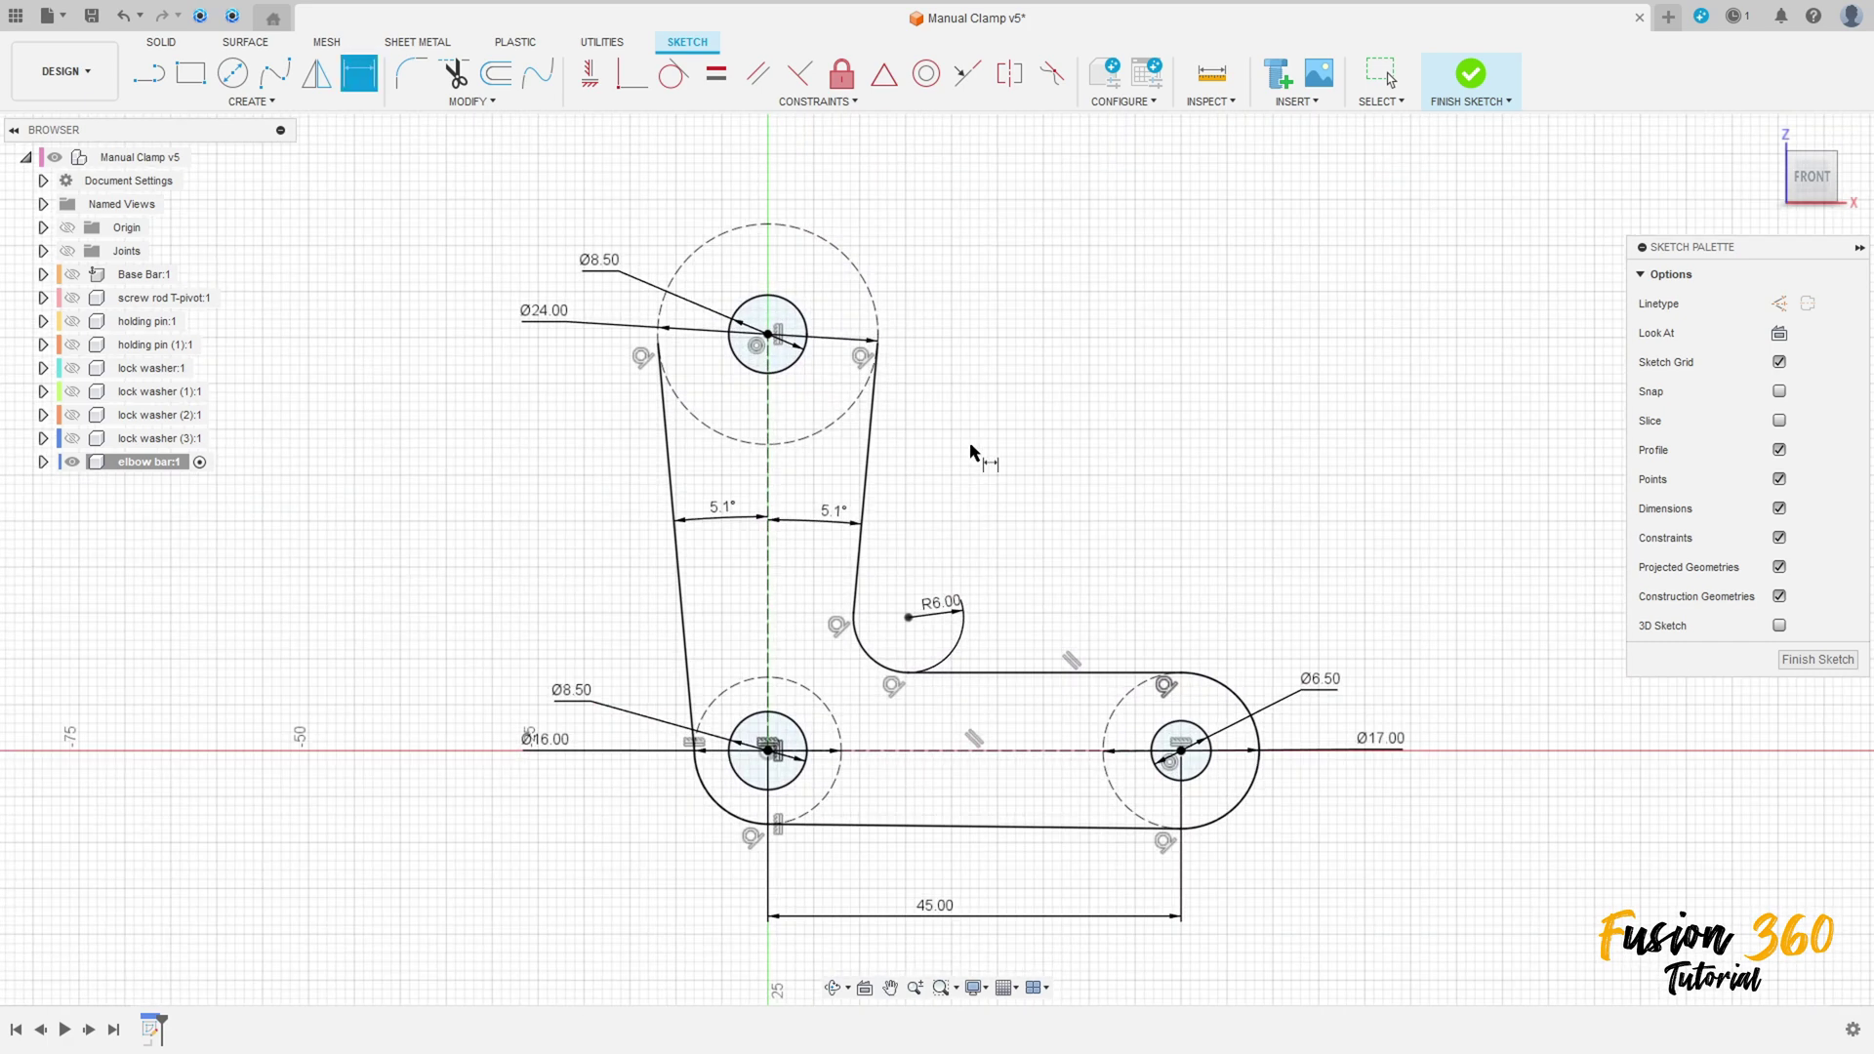
pyautogui.click(252, 102)
pyautogui.moveTo(225, 181)
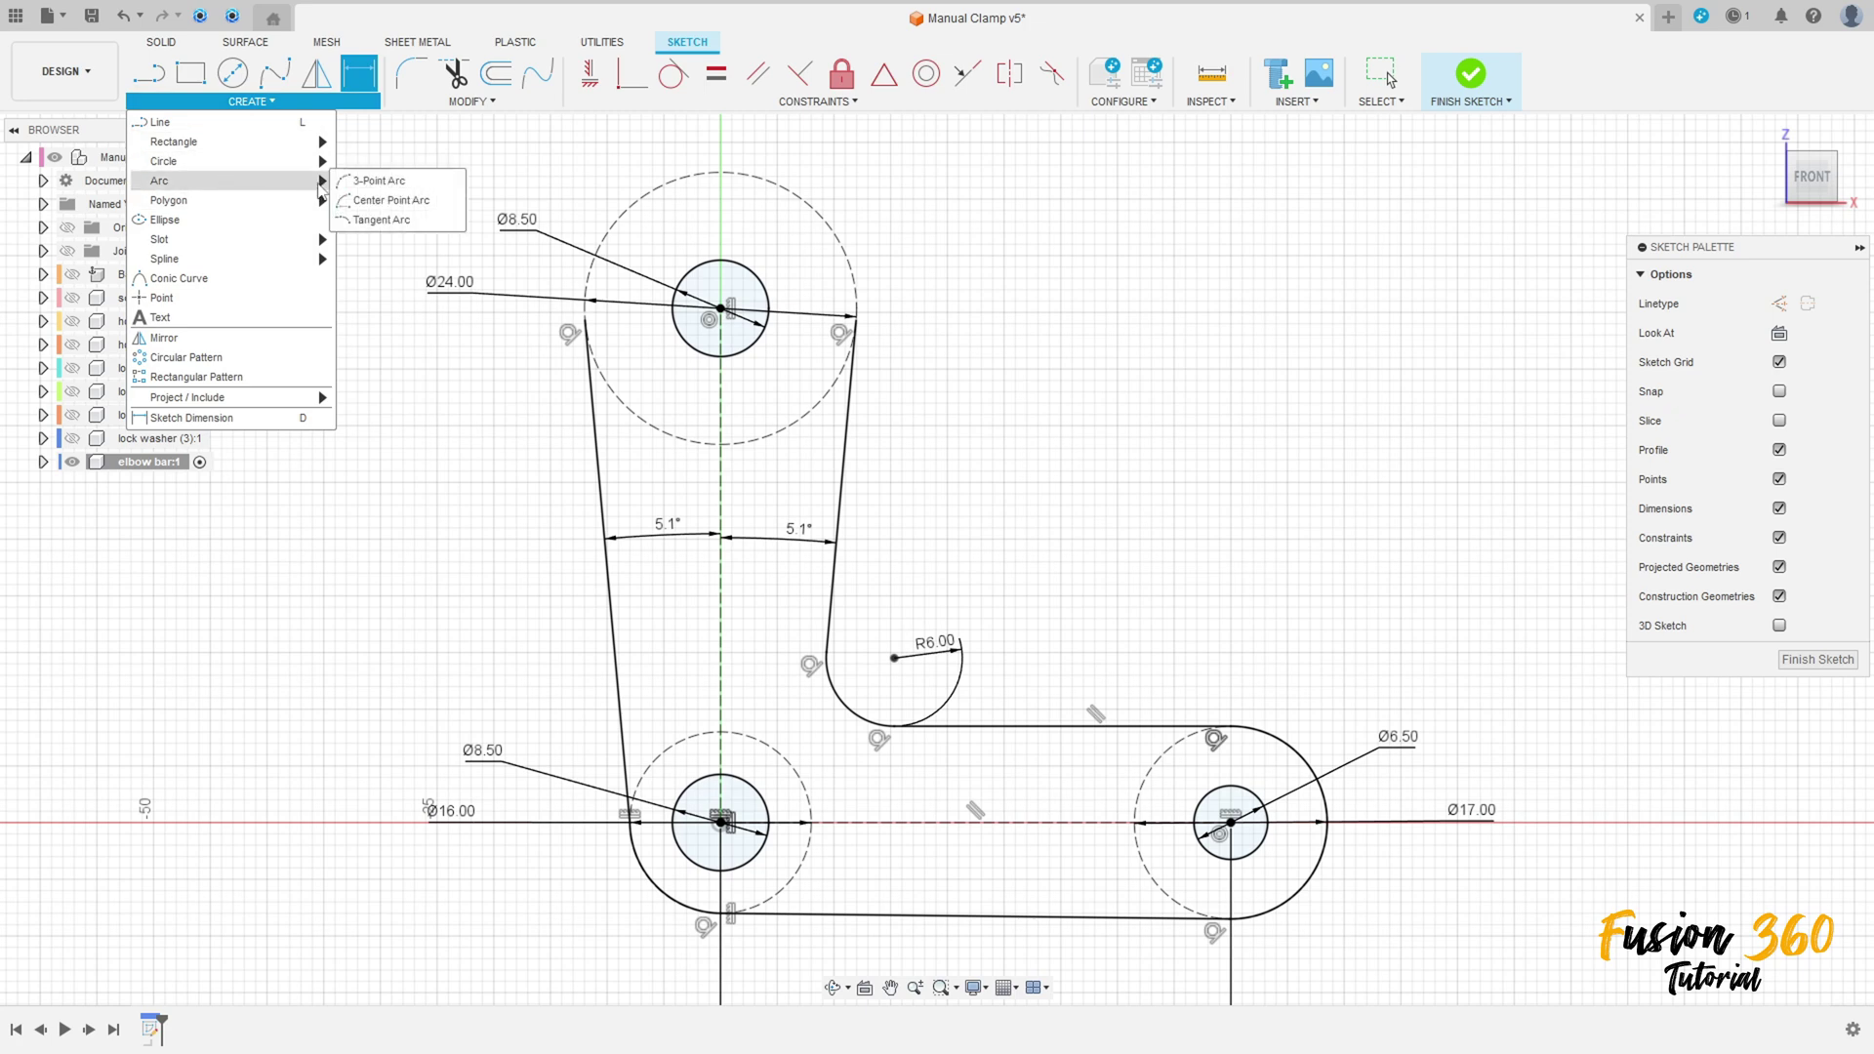
pyautogui.click(372, 186)
pyautogui.click(855, 320)
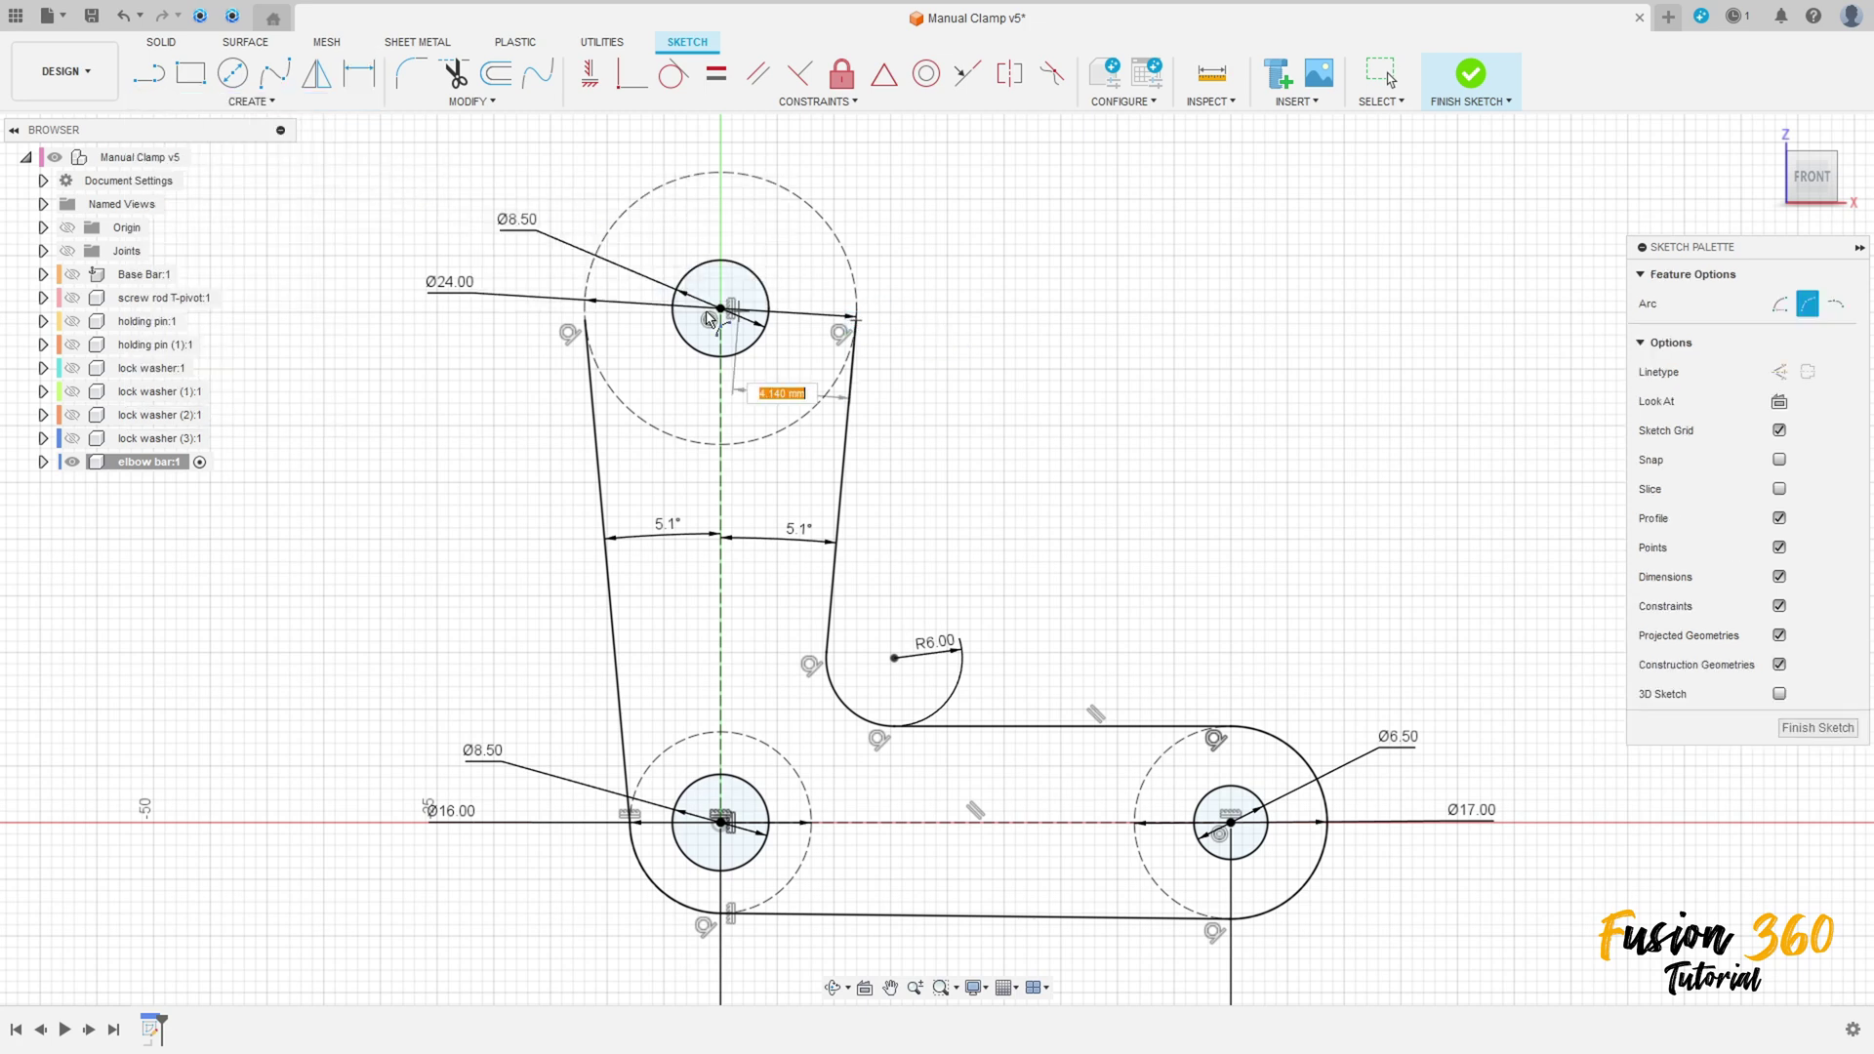
pyautogui.click(585, 321)
pyautogui.click(656, 200)
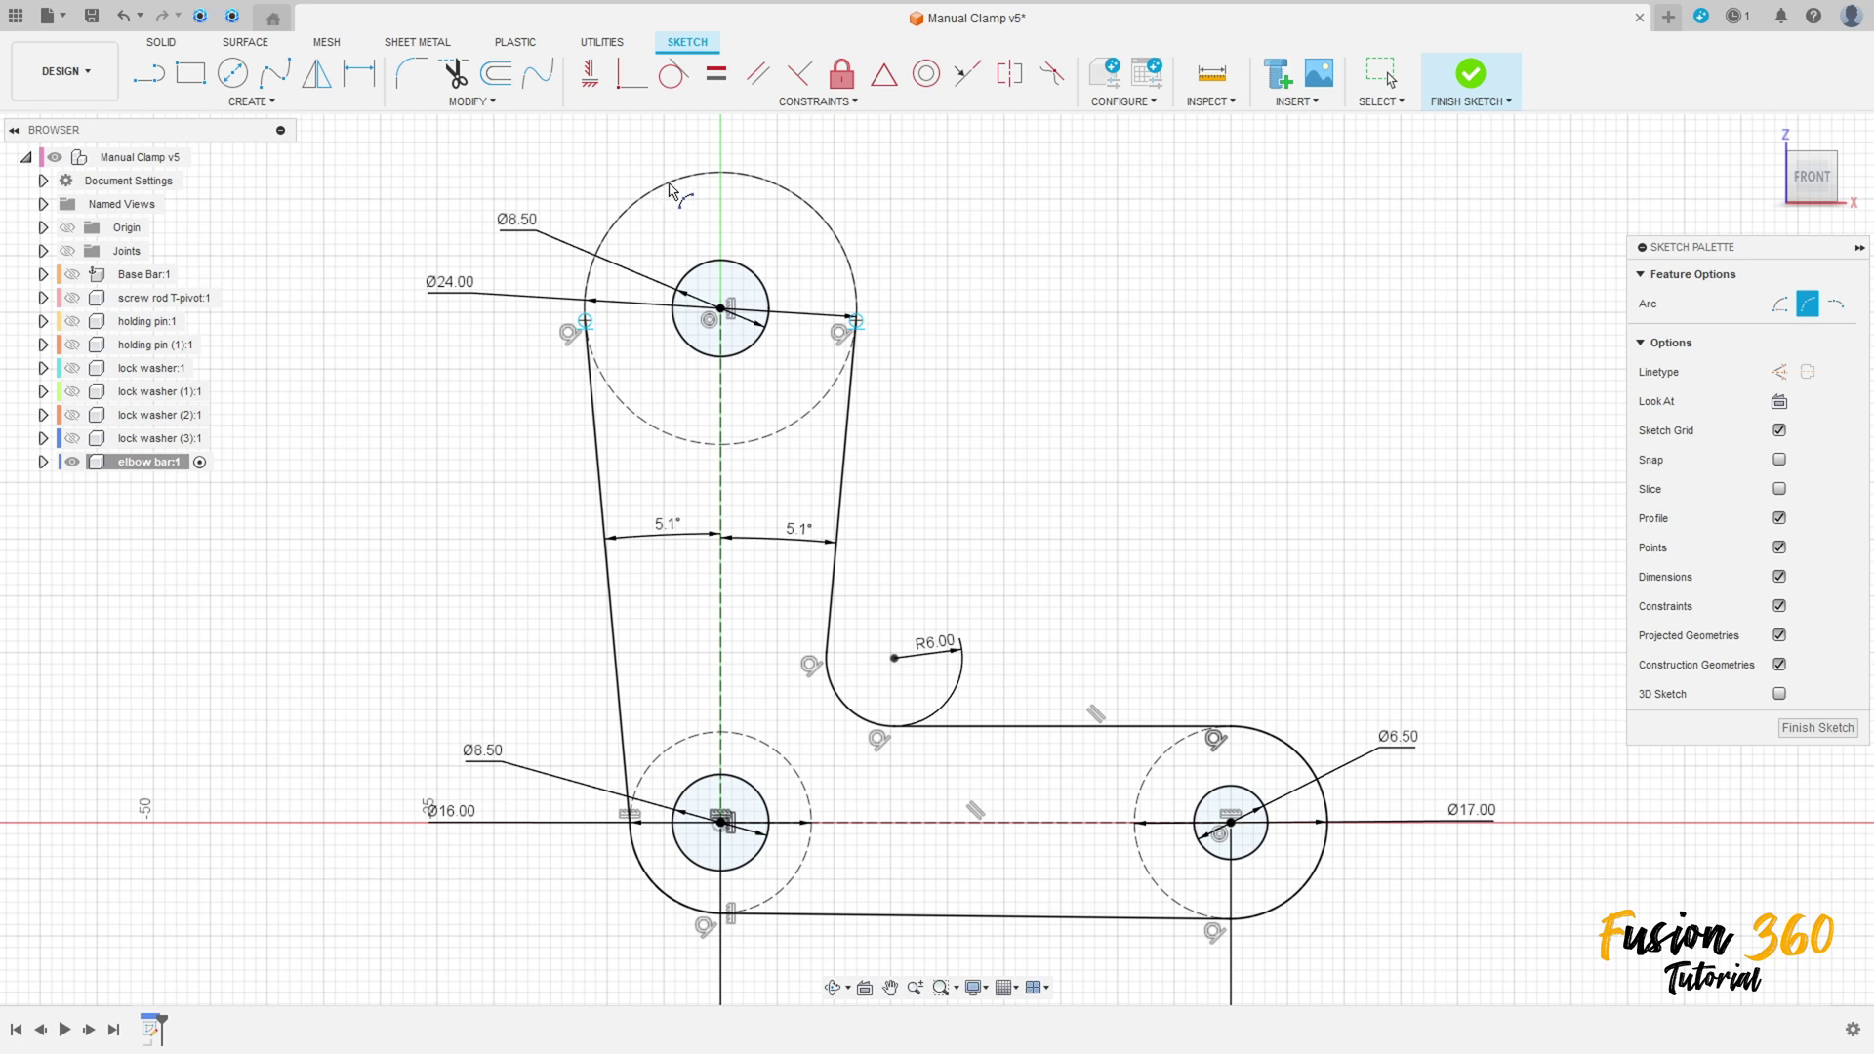
pyautogui.click(669, 188)
pyautogui.scroll(-2, 996, 410)
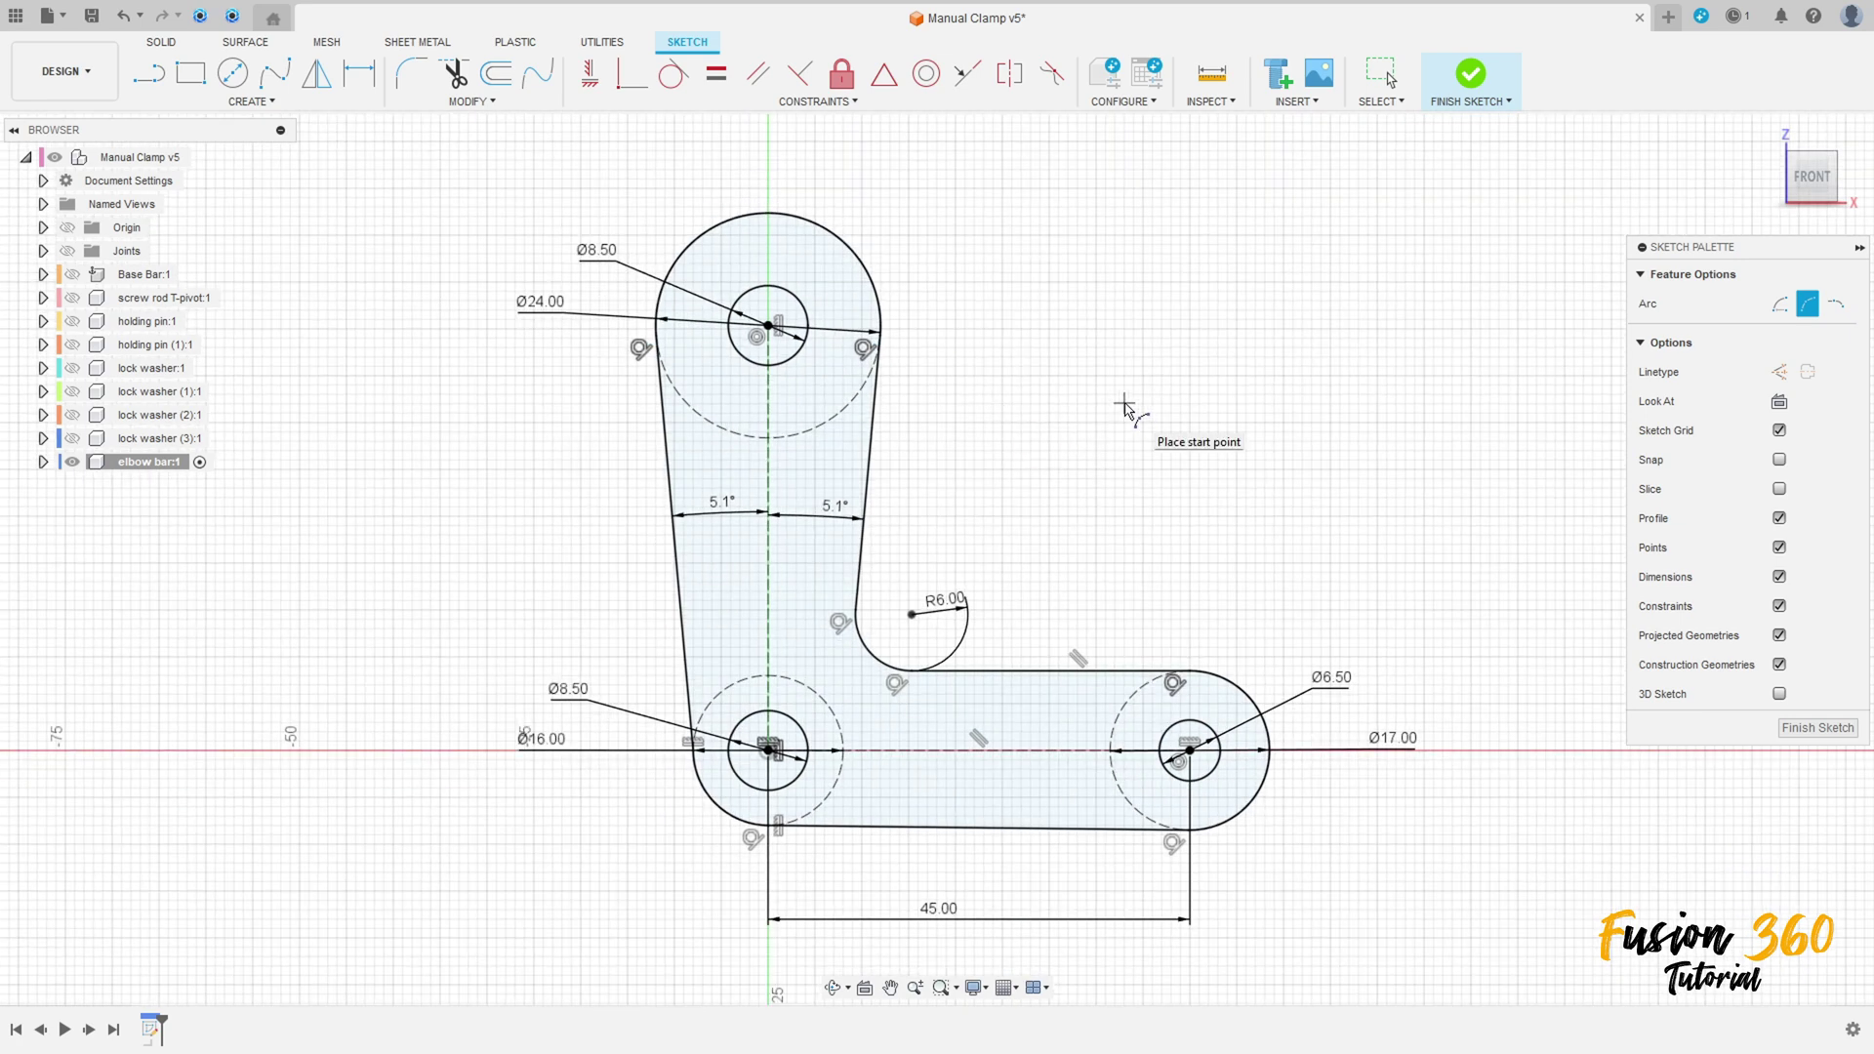
pyautogui.press('Escape')
pyautogui.click(1501, 78)
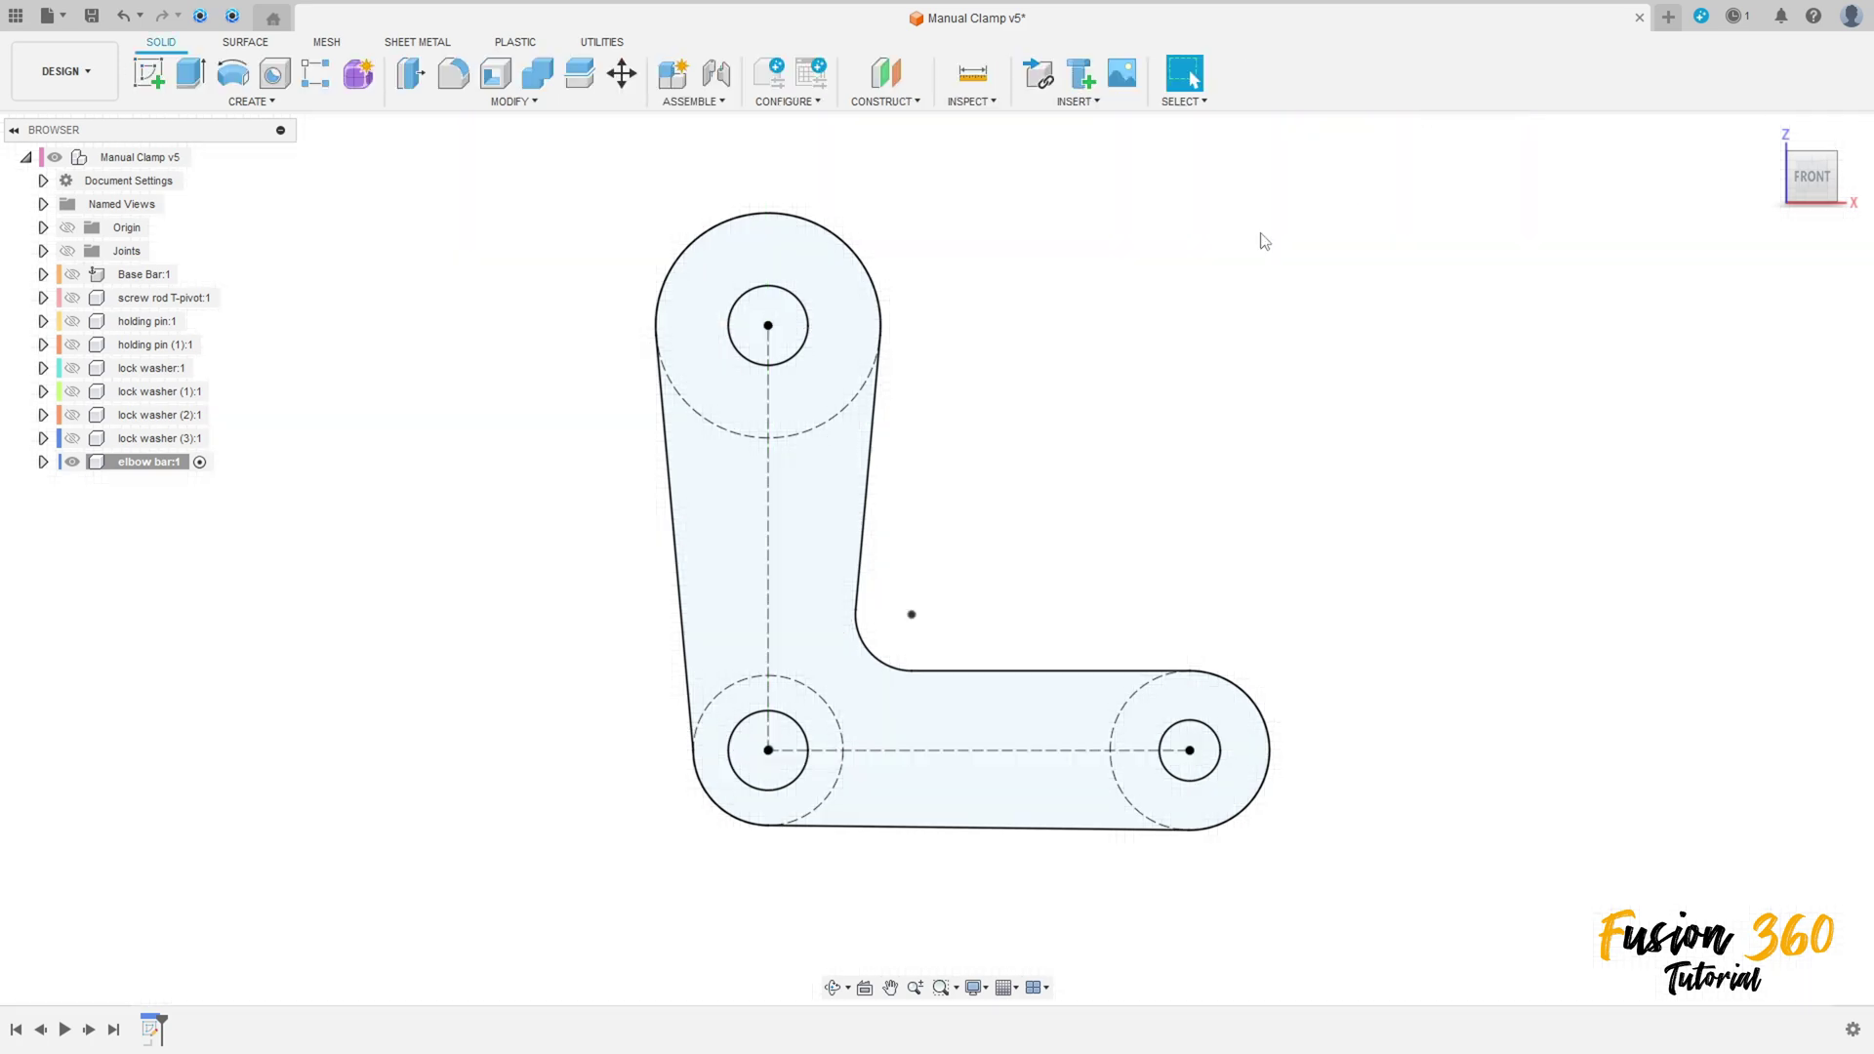
# Step: Extrude the elbow bar profile 5 mm as a new body, leaving the three pivot holes open
pyautogui.press('e')
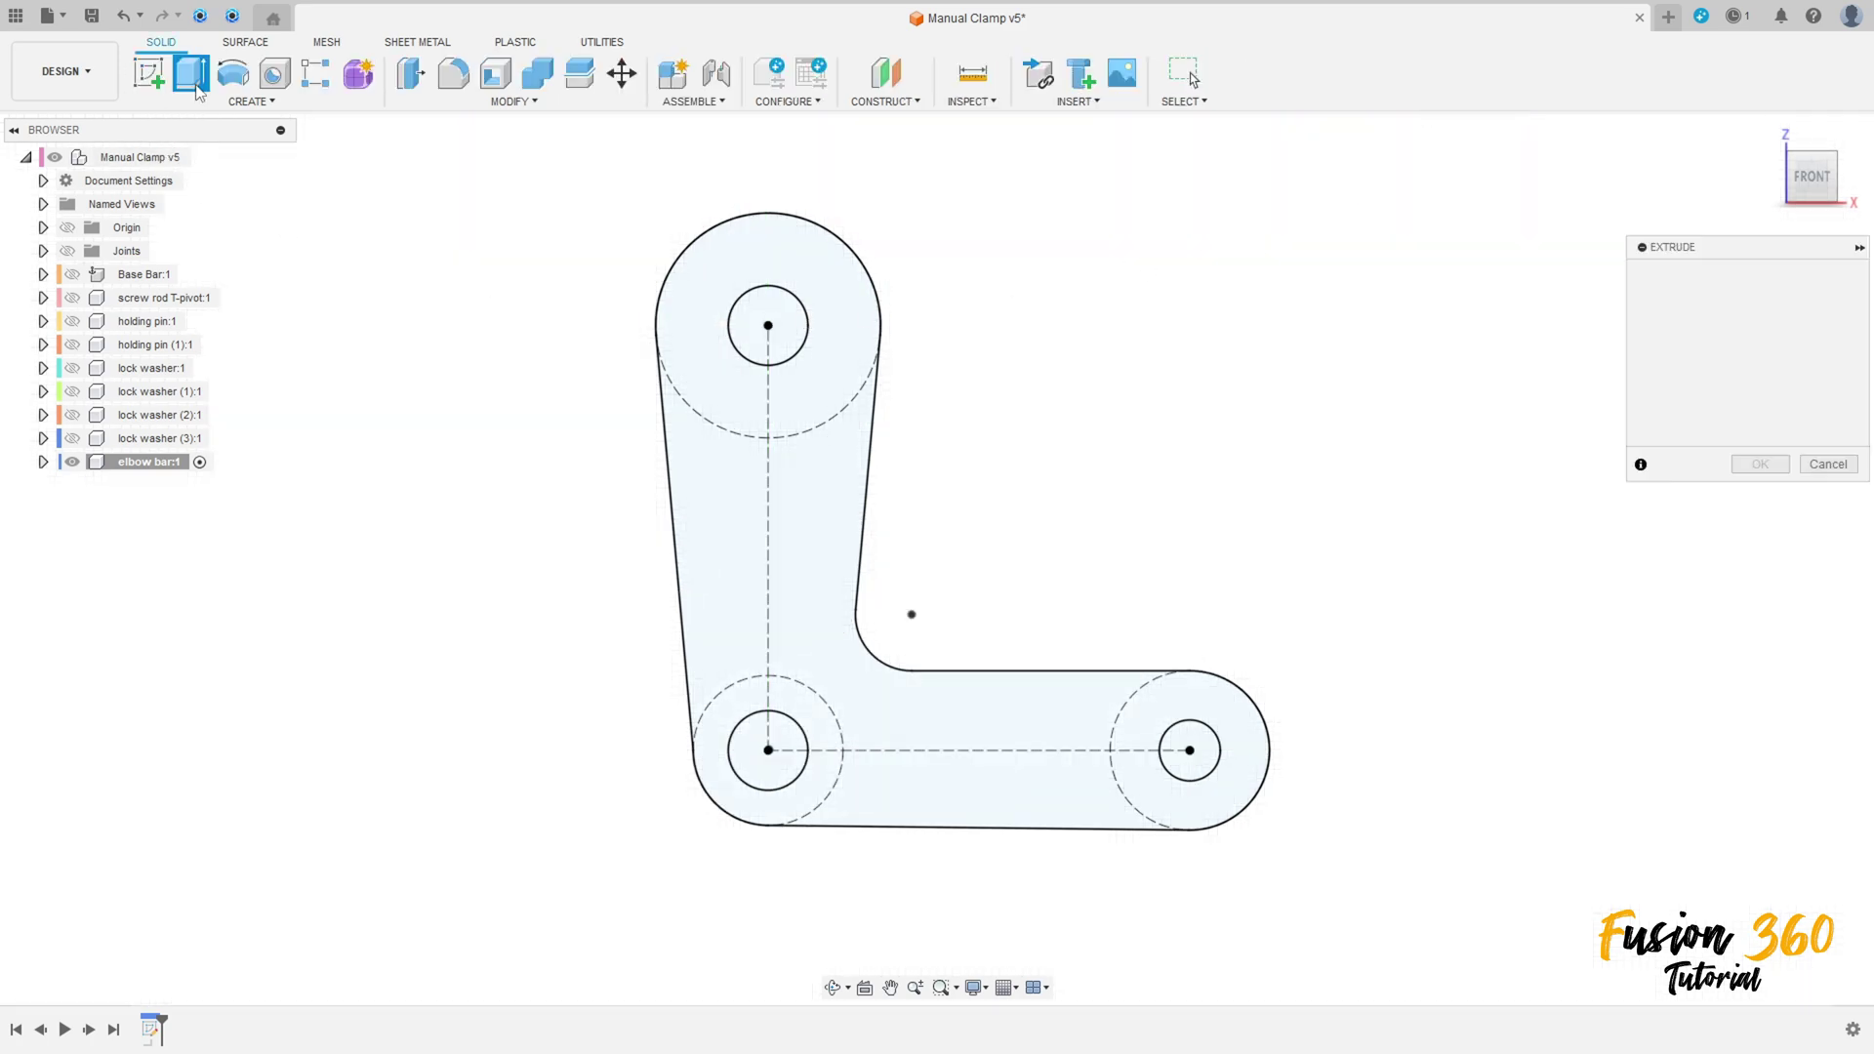
pyautogui.click(821, 606)
pyautogui.moveTo(999, 483); pyautogui.dragTo(993, 430)
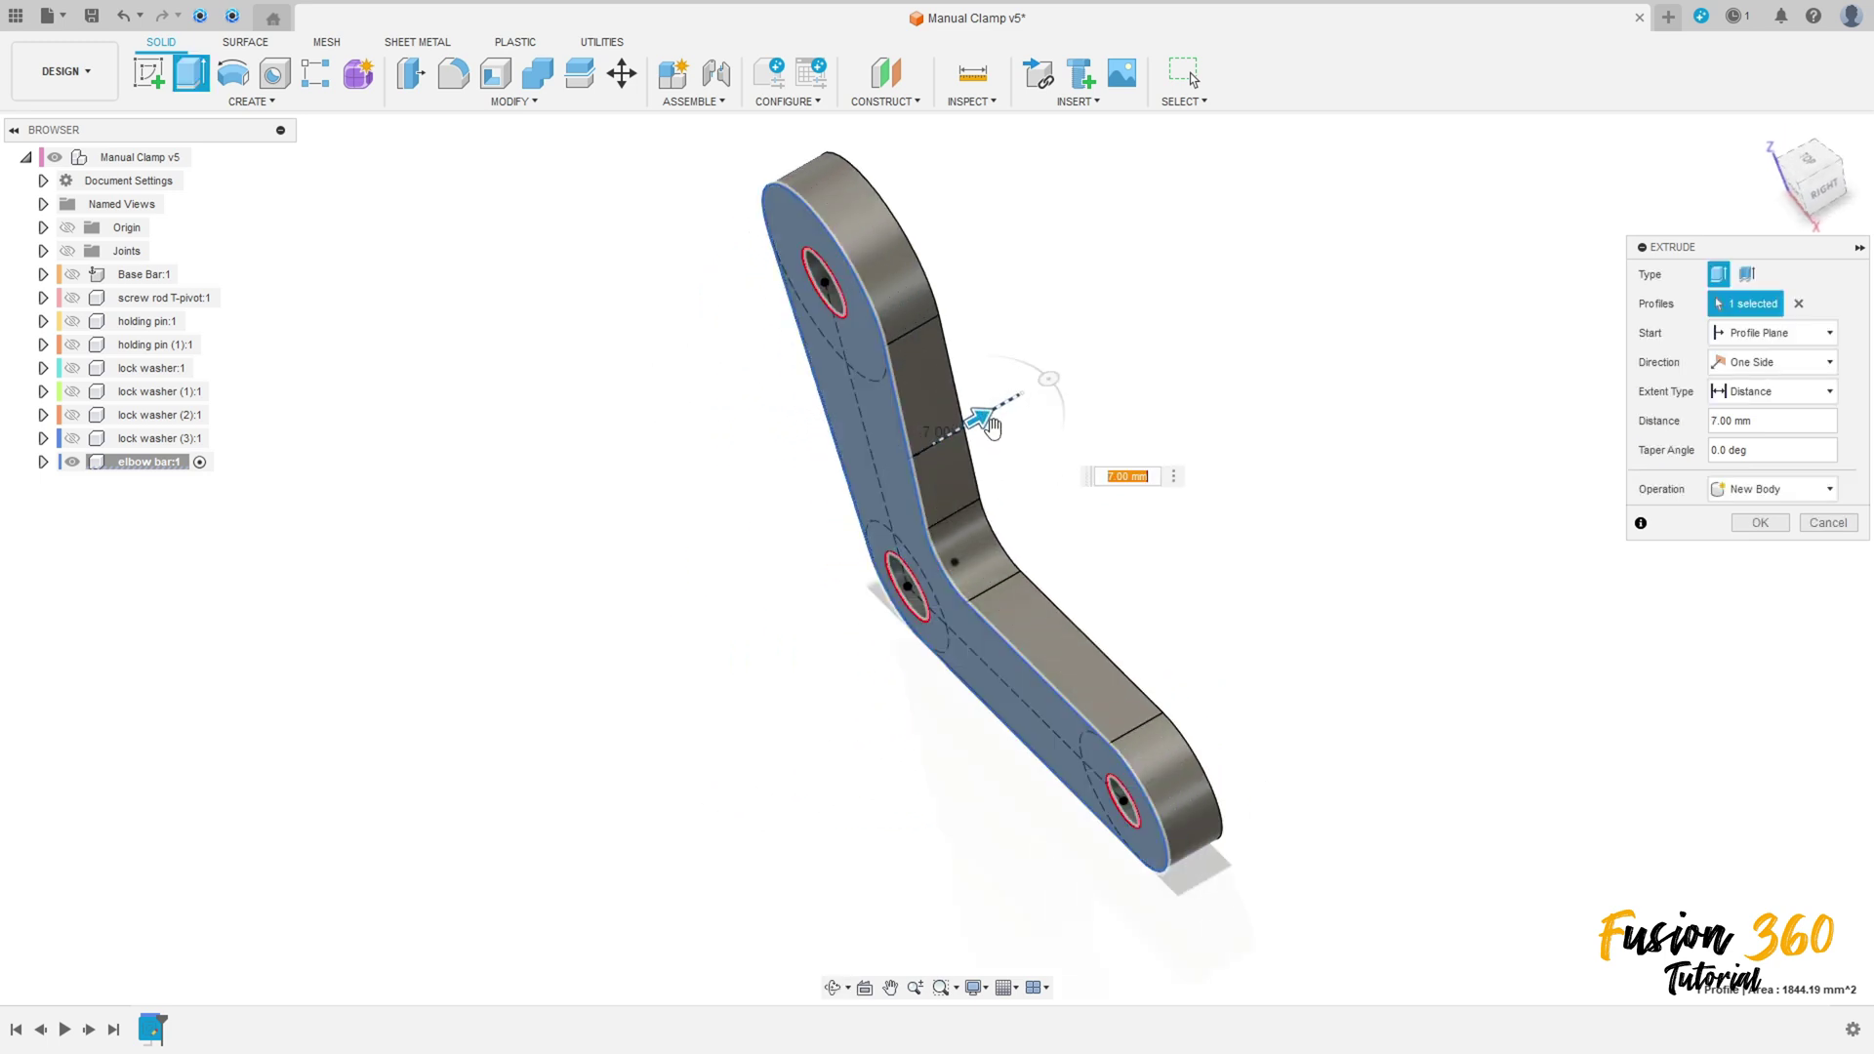
pyautogui.write('5')
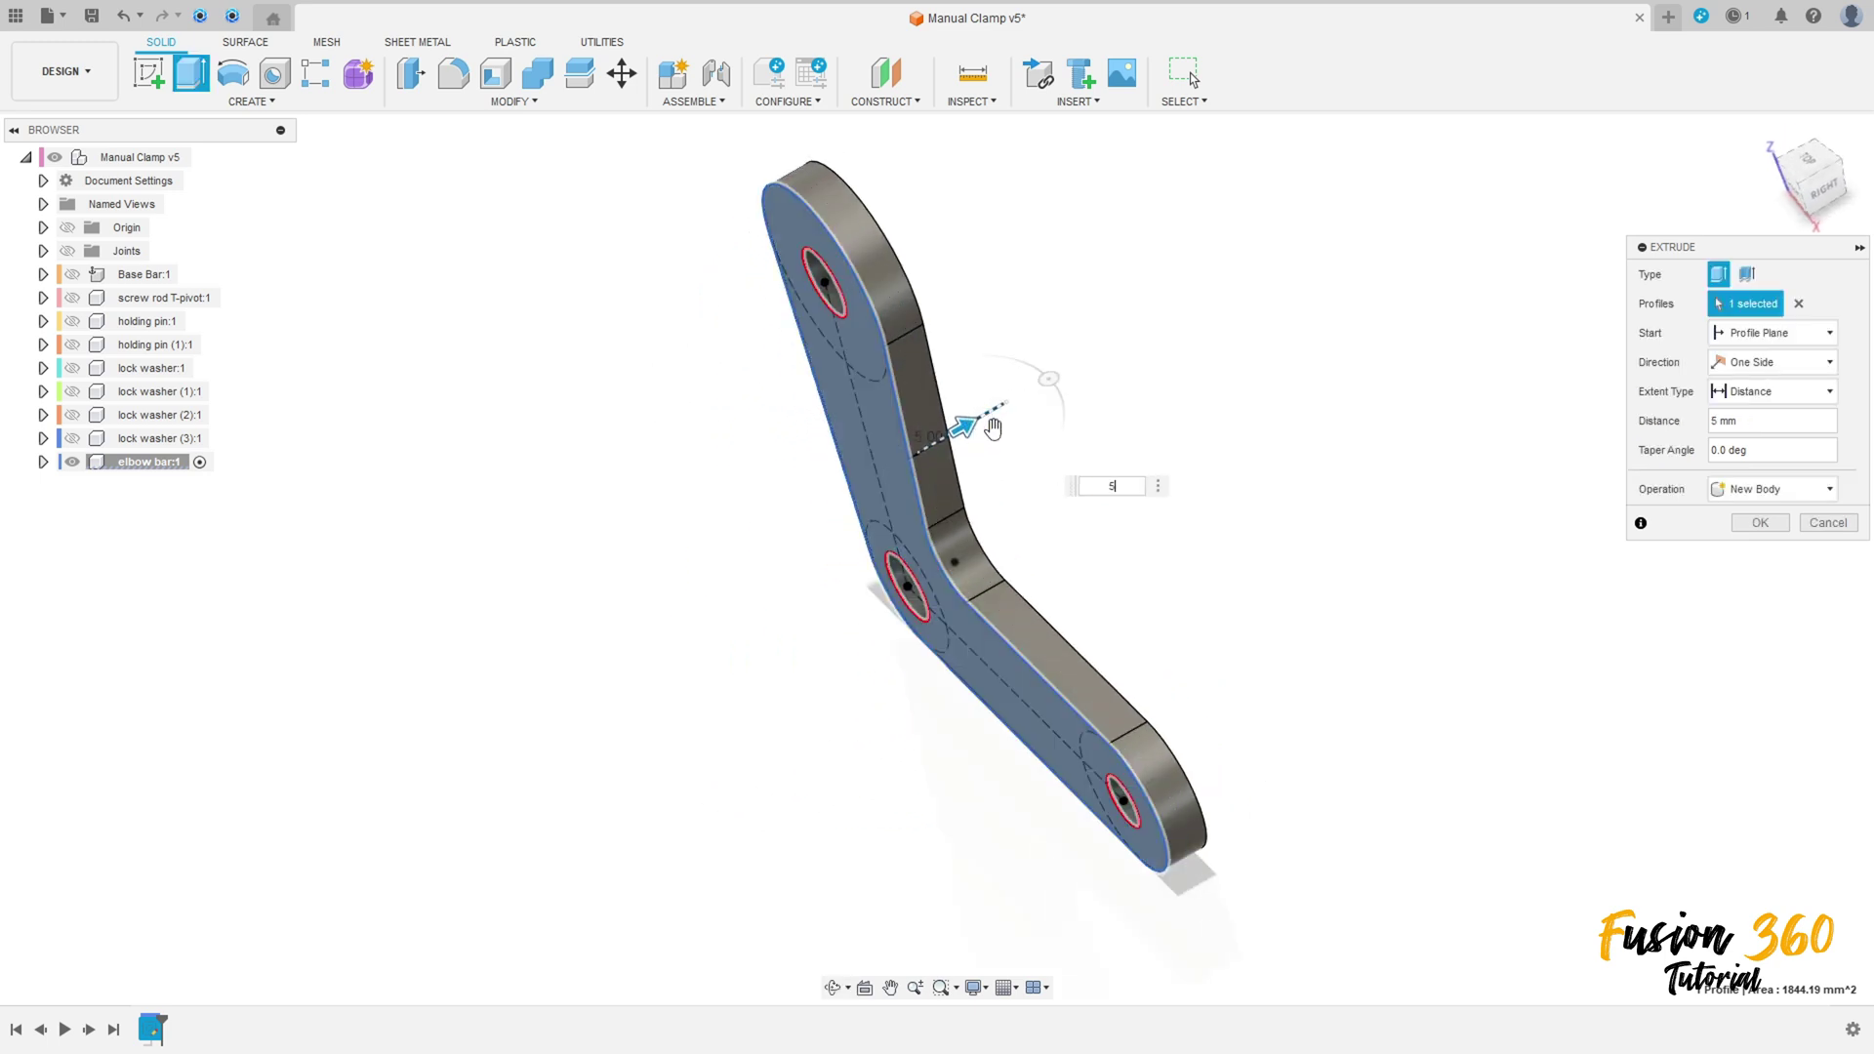
pyautogui.press('Return')
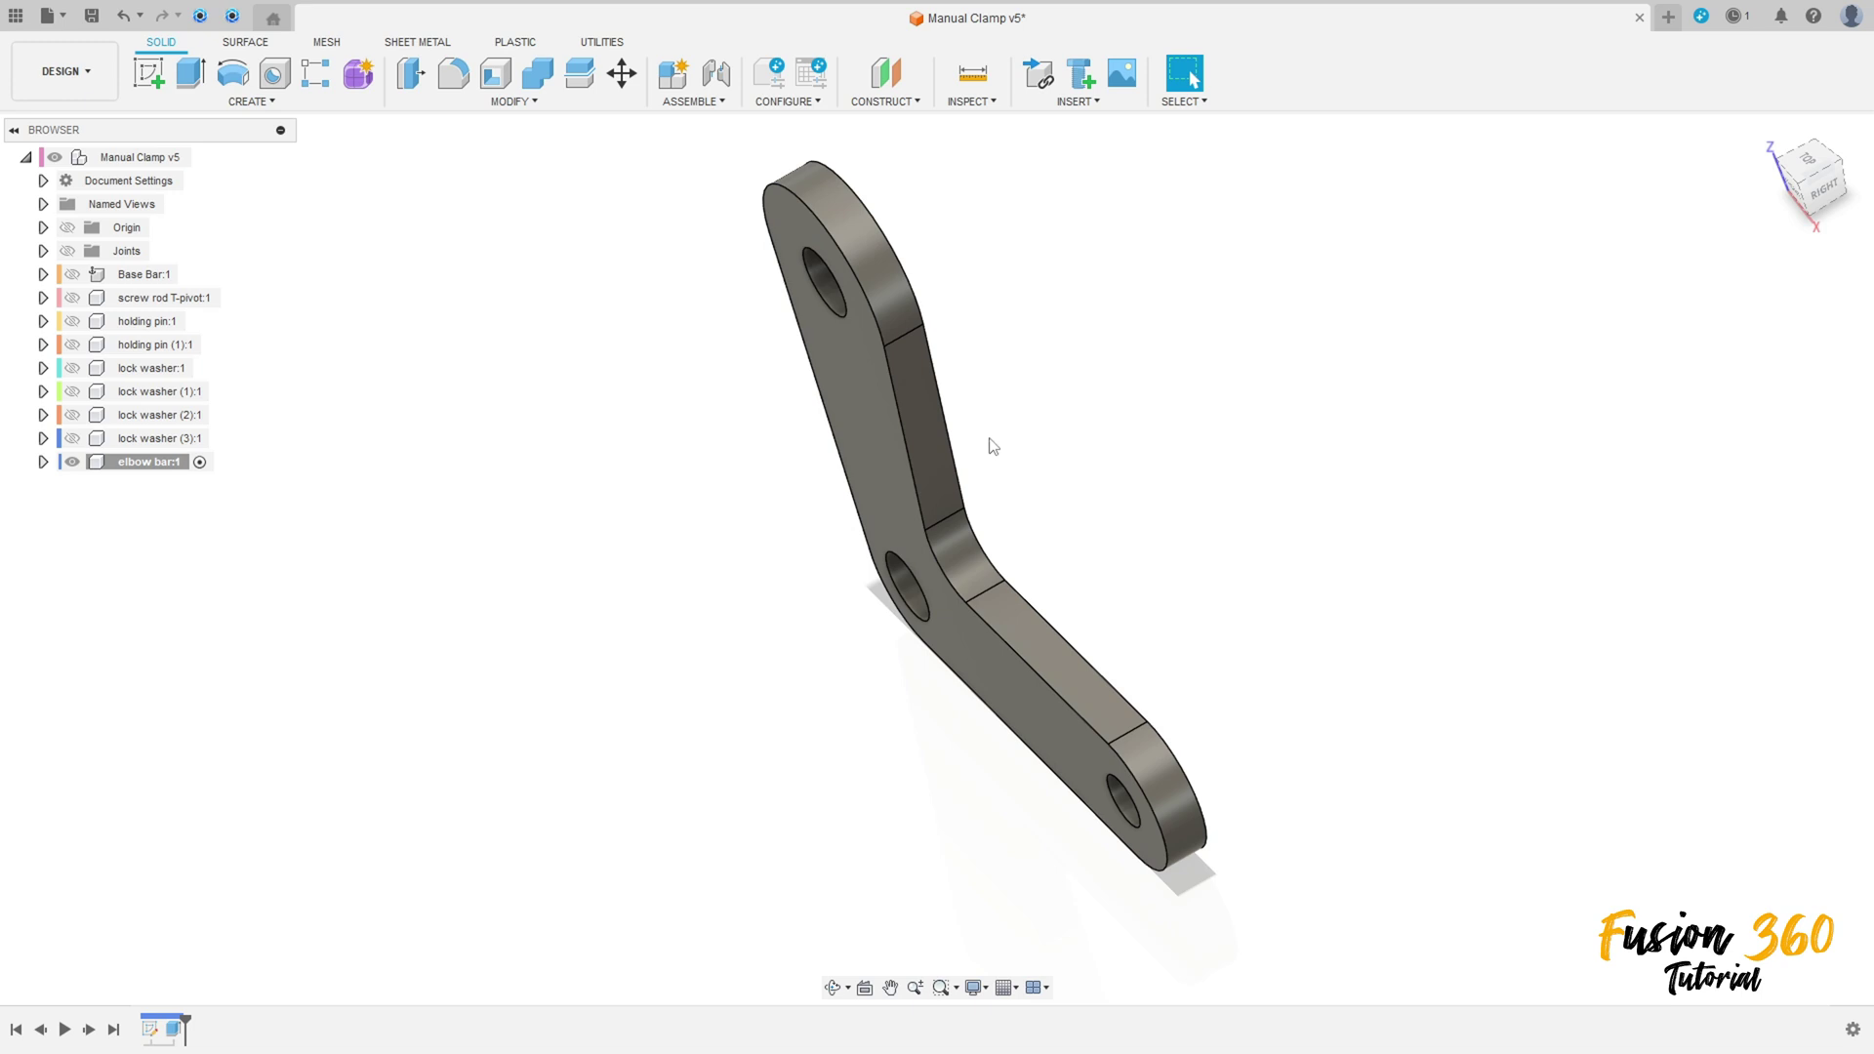
# Step: Start a new sketch on the horizontal origin plane of the elbow bar
pyautogui.click(146, 75)
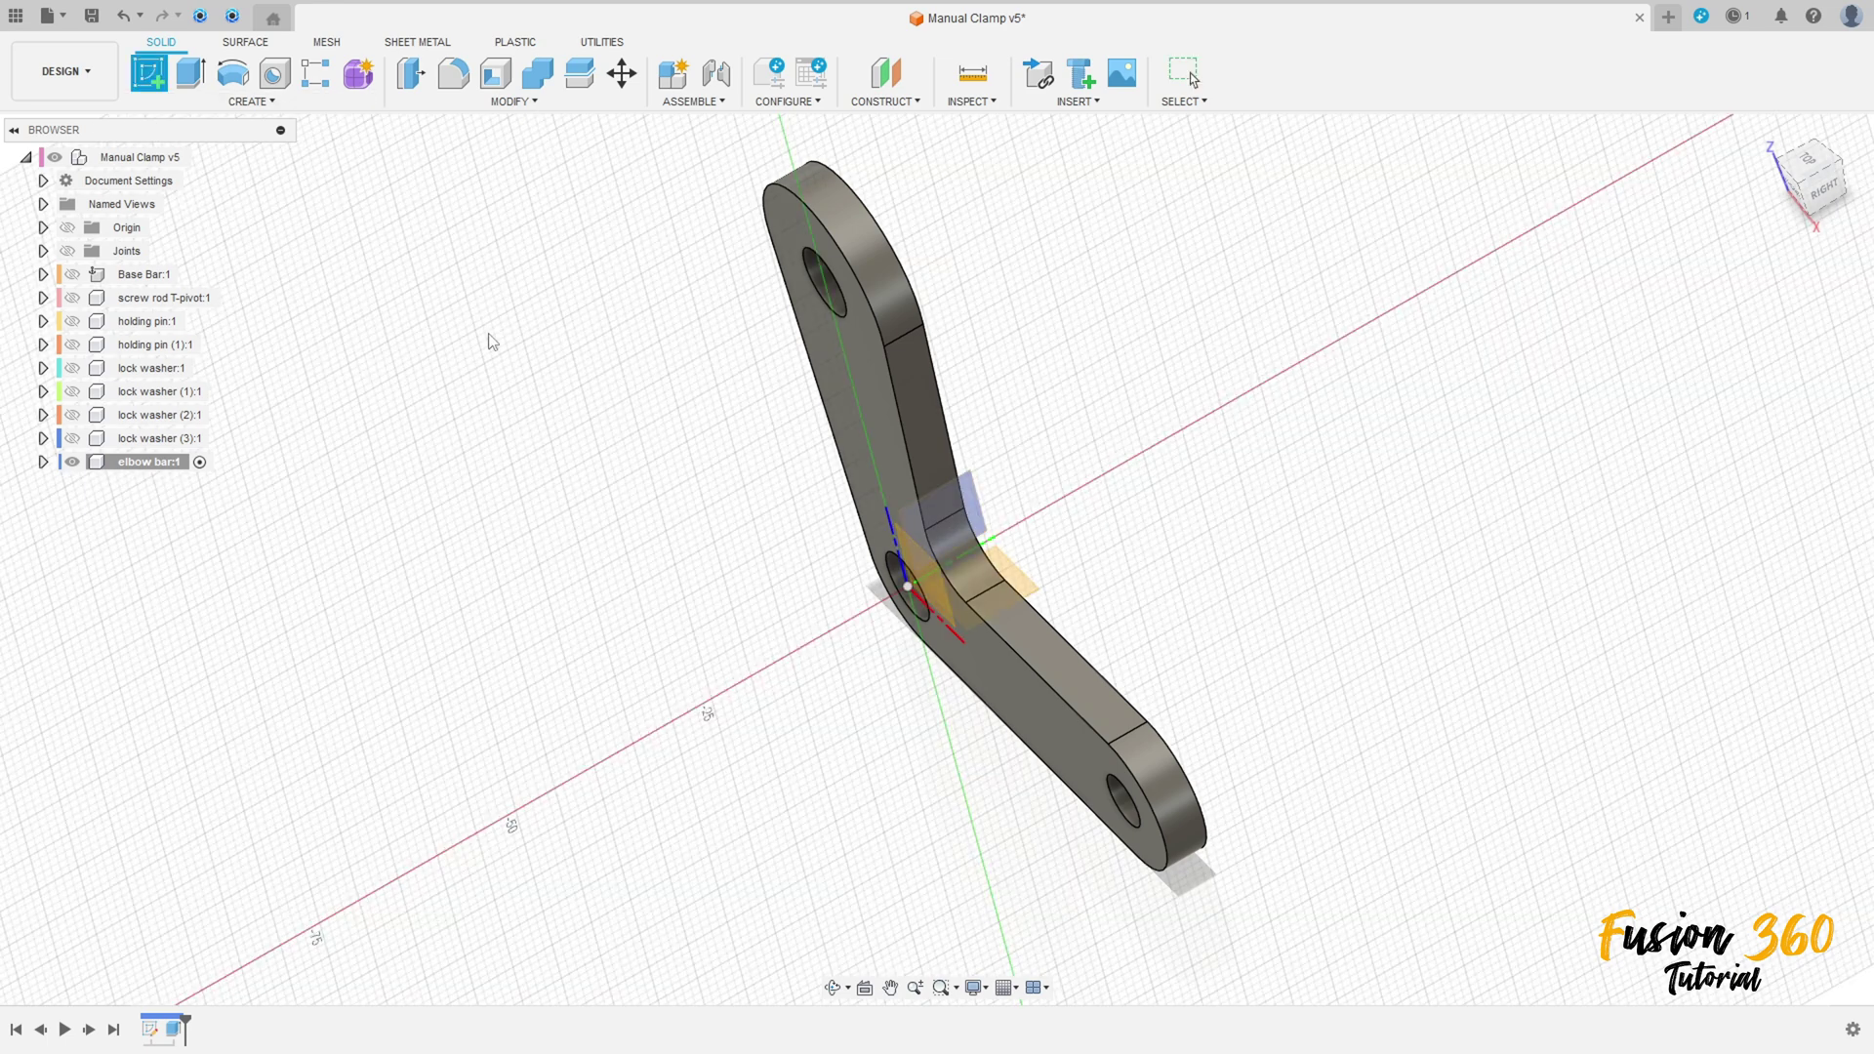
pyautogui.click(927, 517)
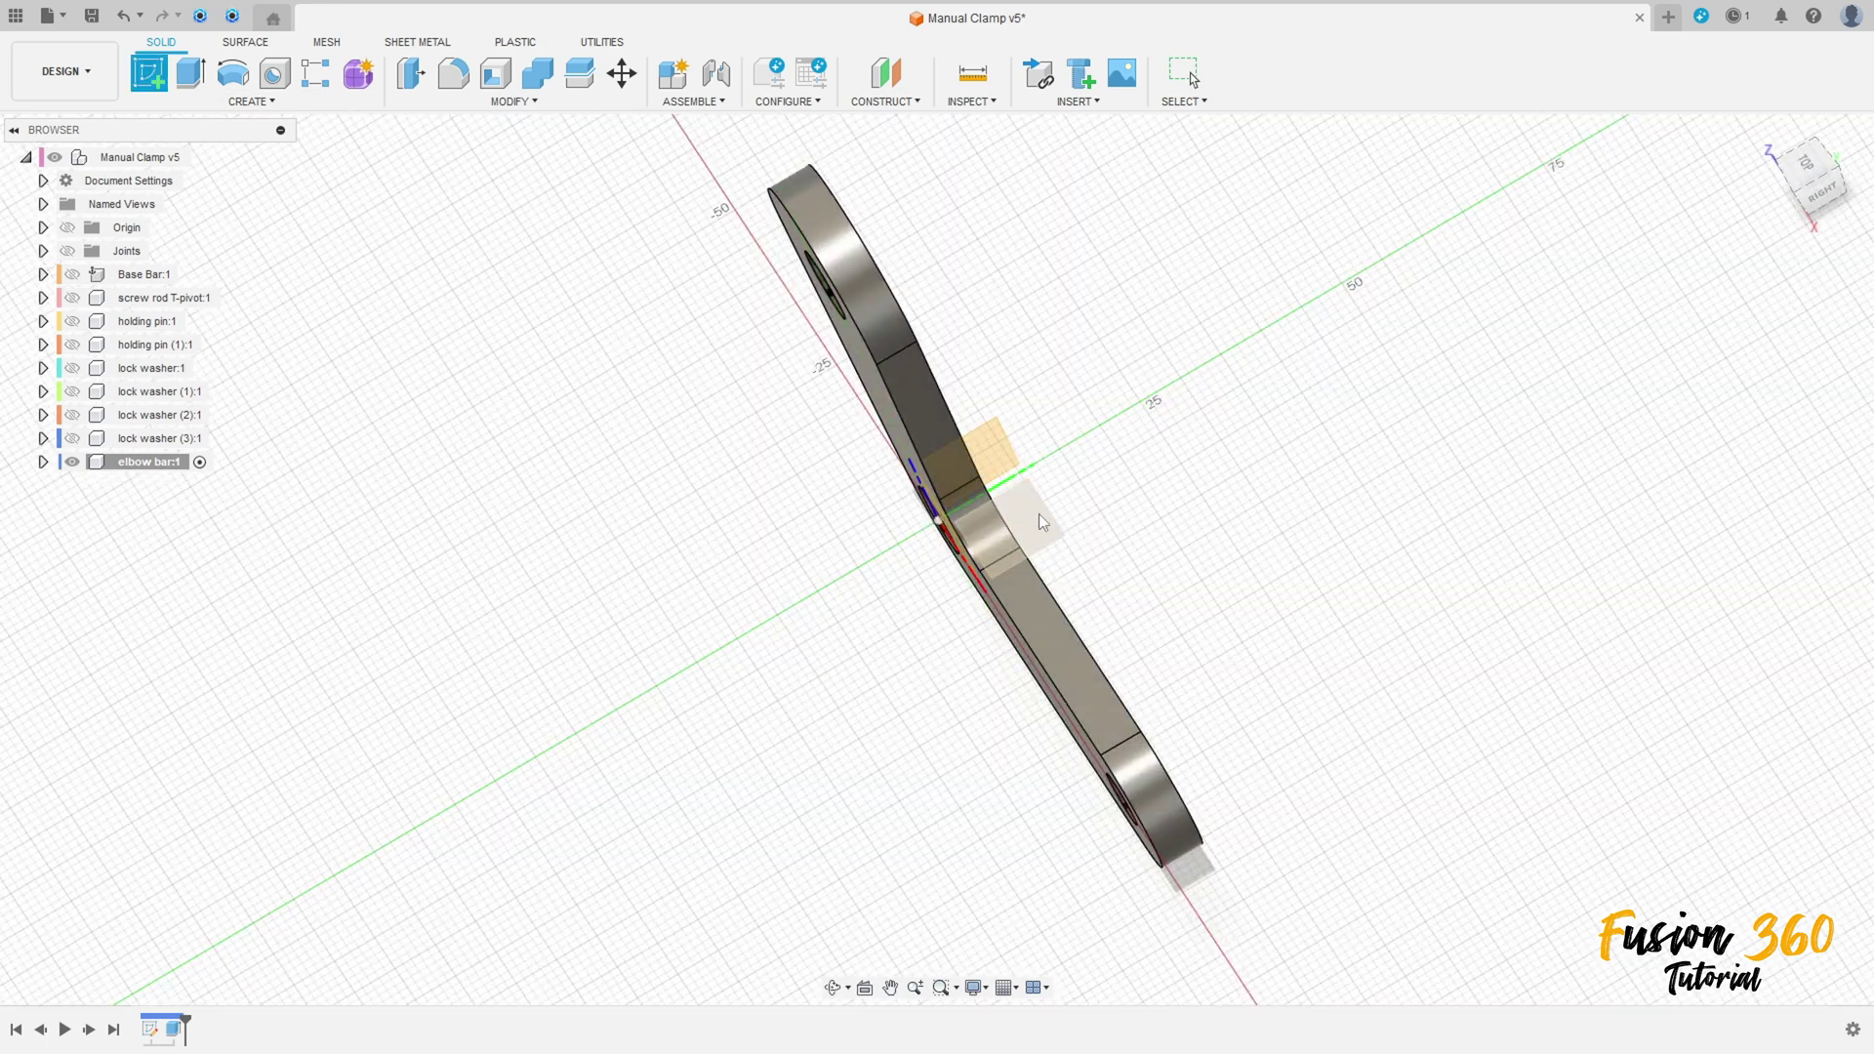
pyautogui.click(1040, 527)
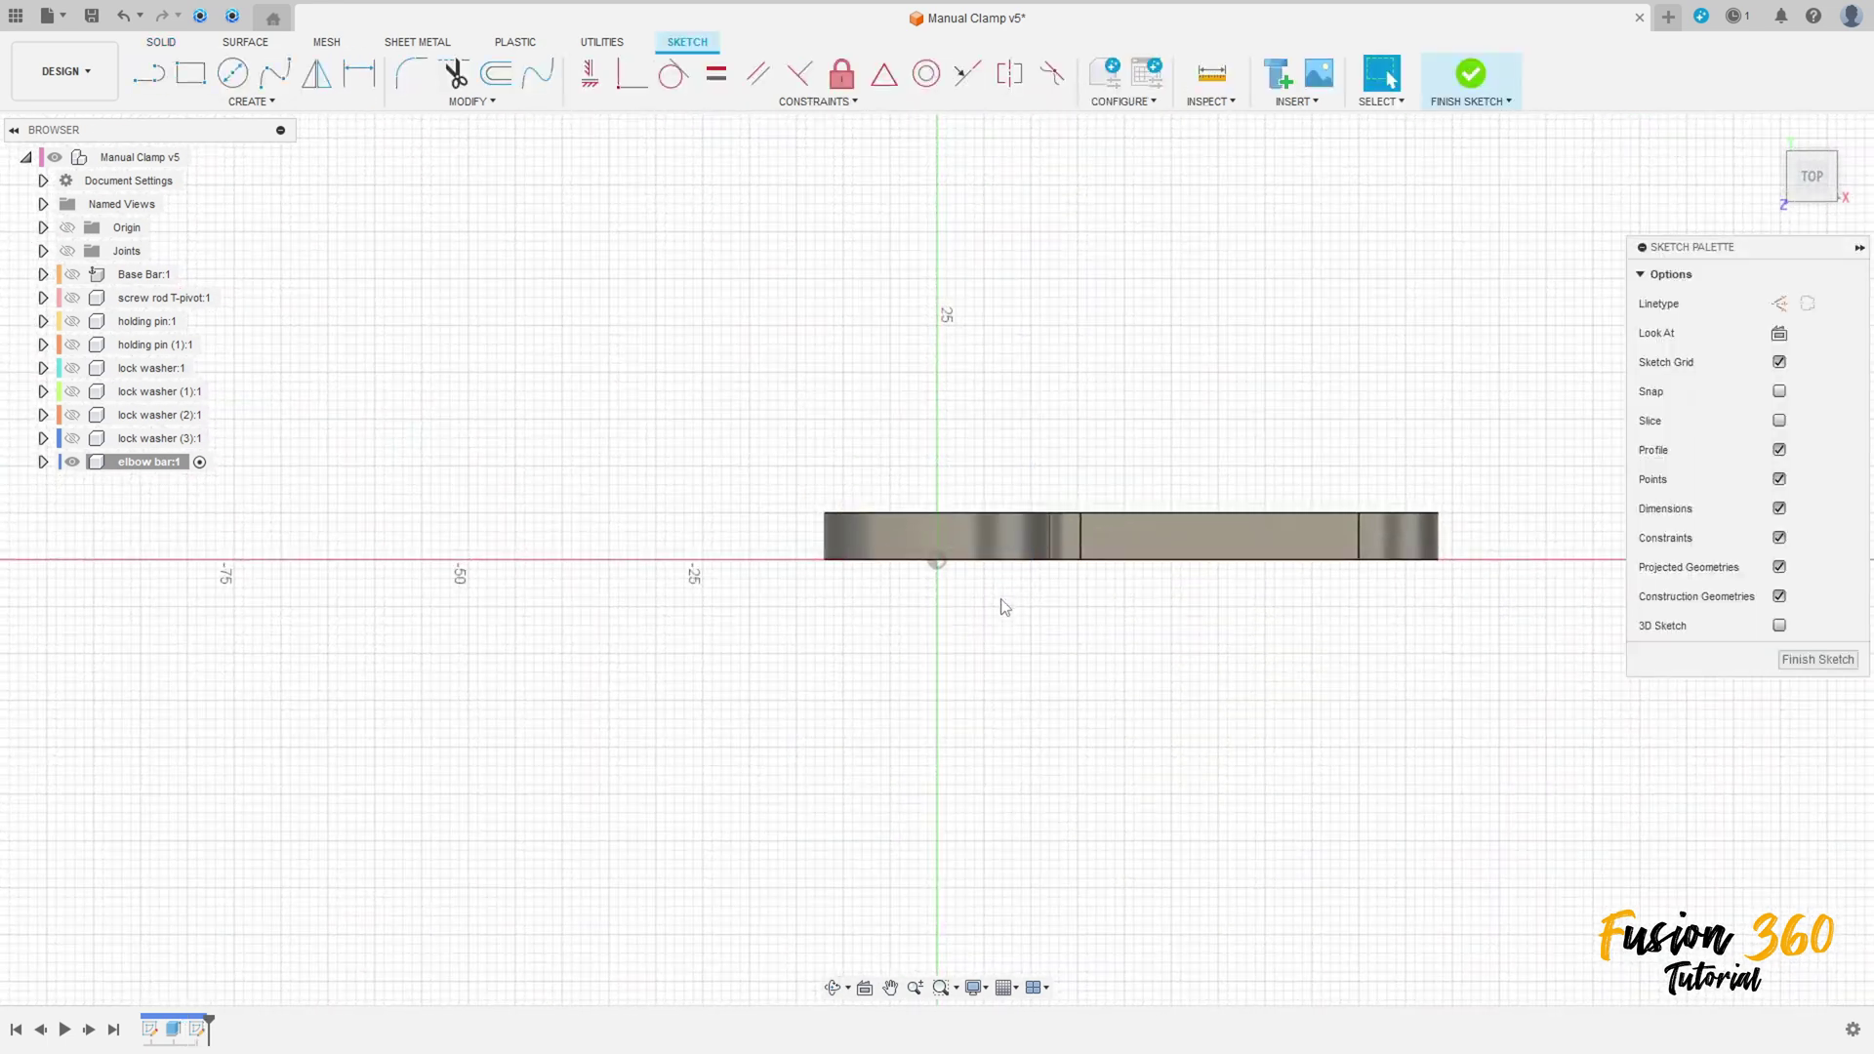
# Step: Project the front edges of the rounded upper end and of the short arm's rounded end into the sketch
pyautogui.keyDown('shift'); pyautogui.moveTo(1003, 597); pyautogui.dragTo(994, 531, button='middle'); pyautogui.keyUp('shift')
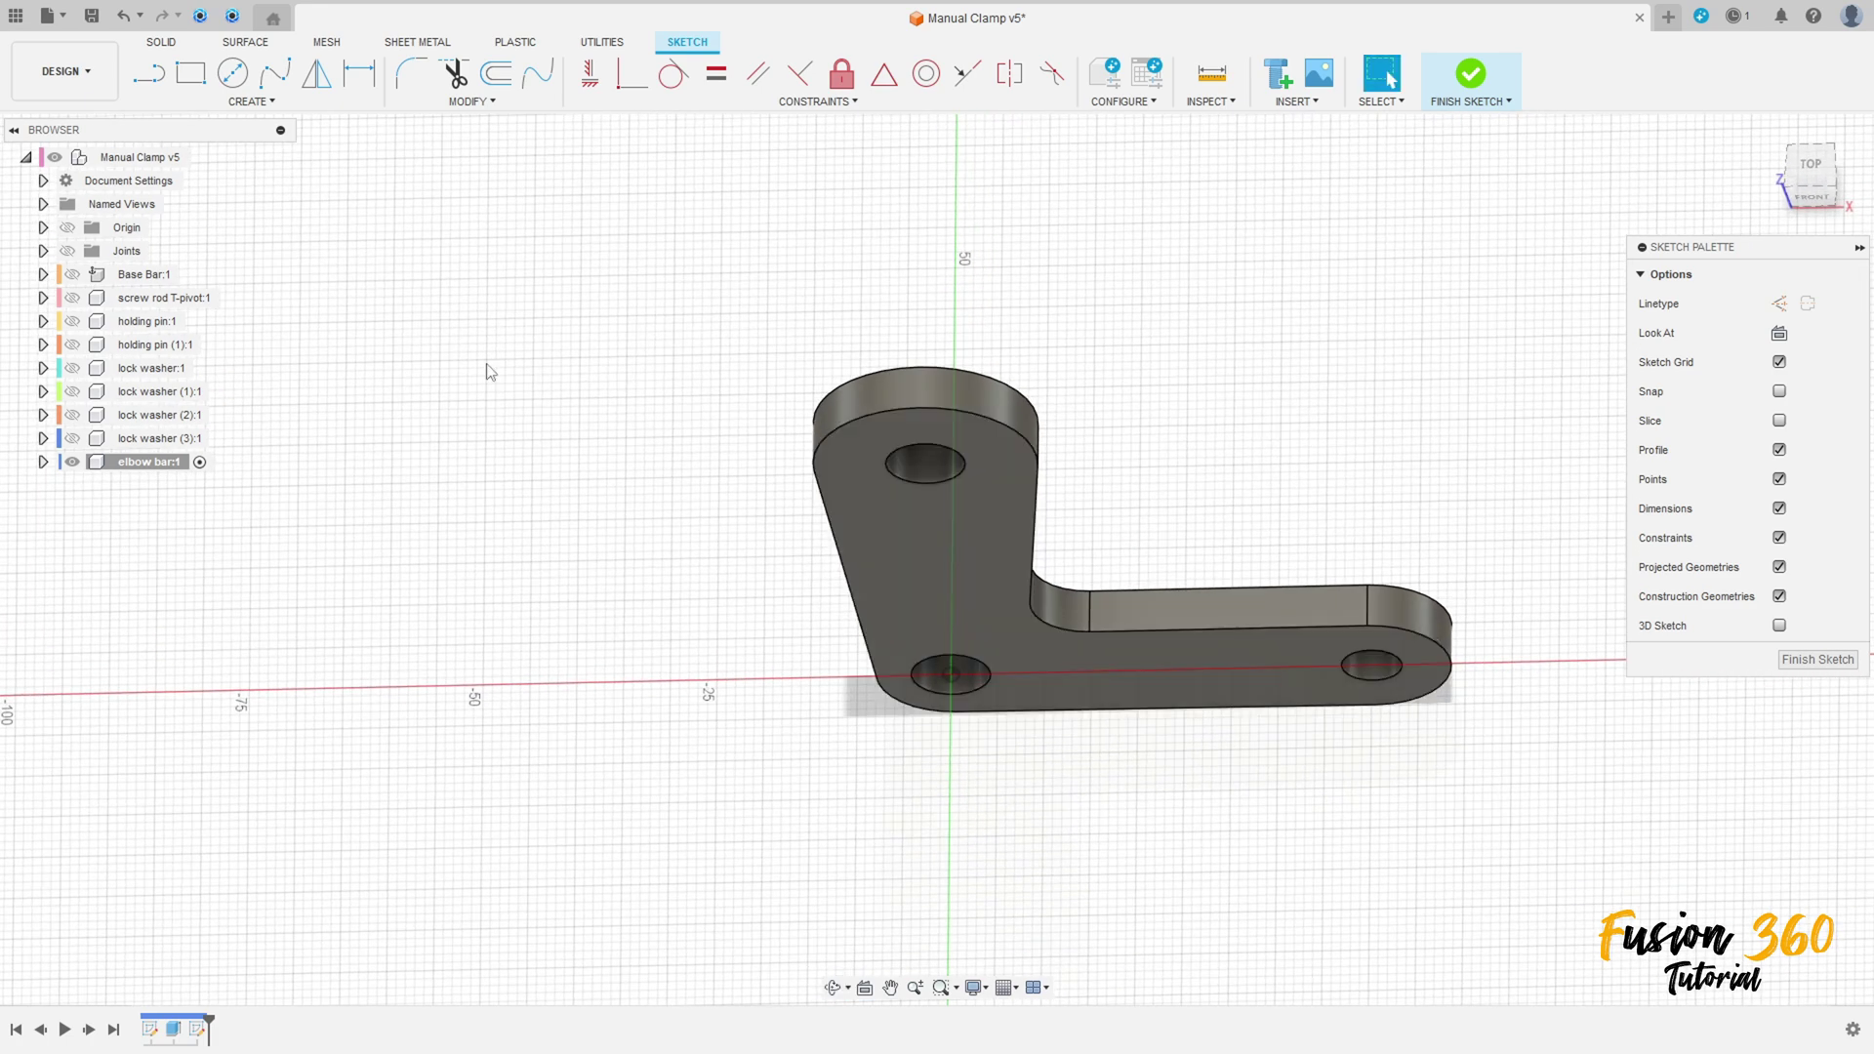
pyautogui.click(213, 103)
pyautogui.moveTo(225, 398)
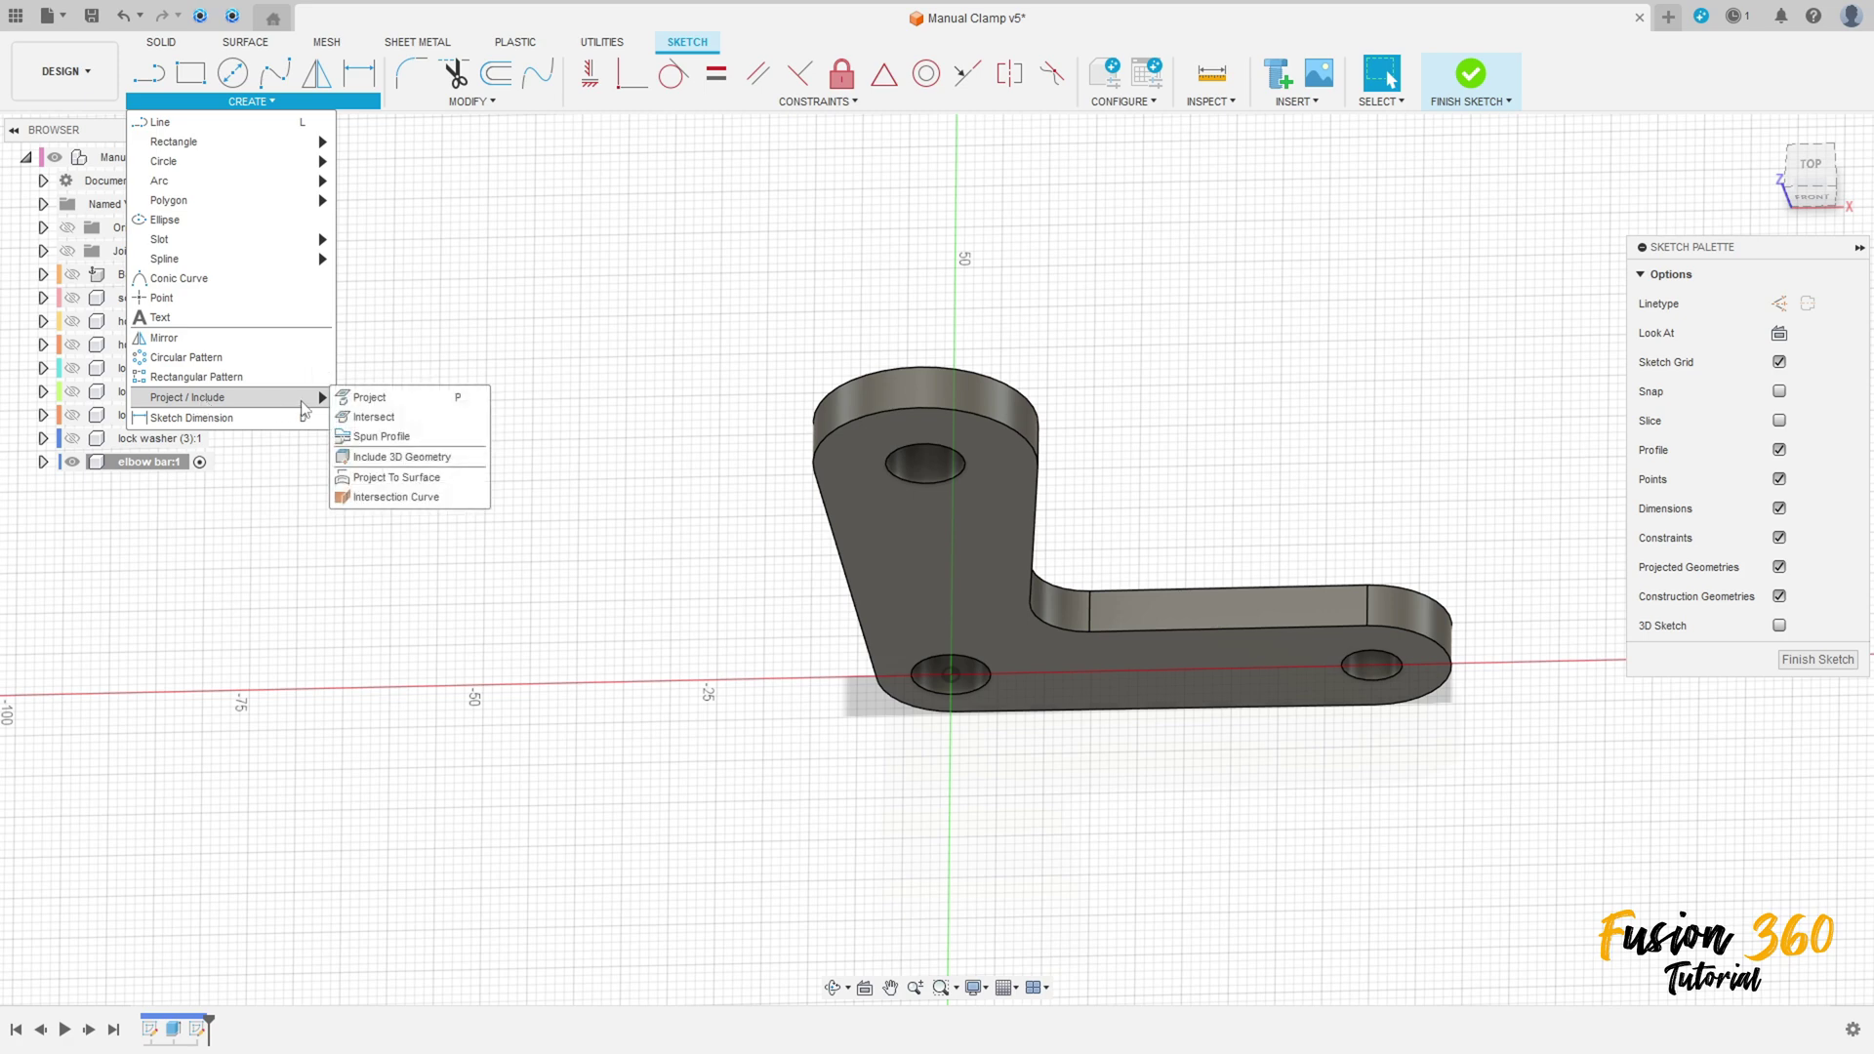
pyautogui.click(366, 397)
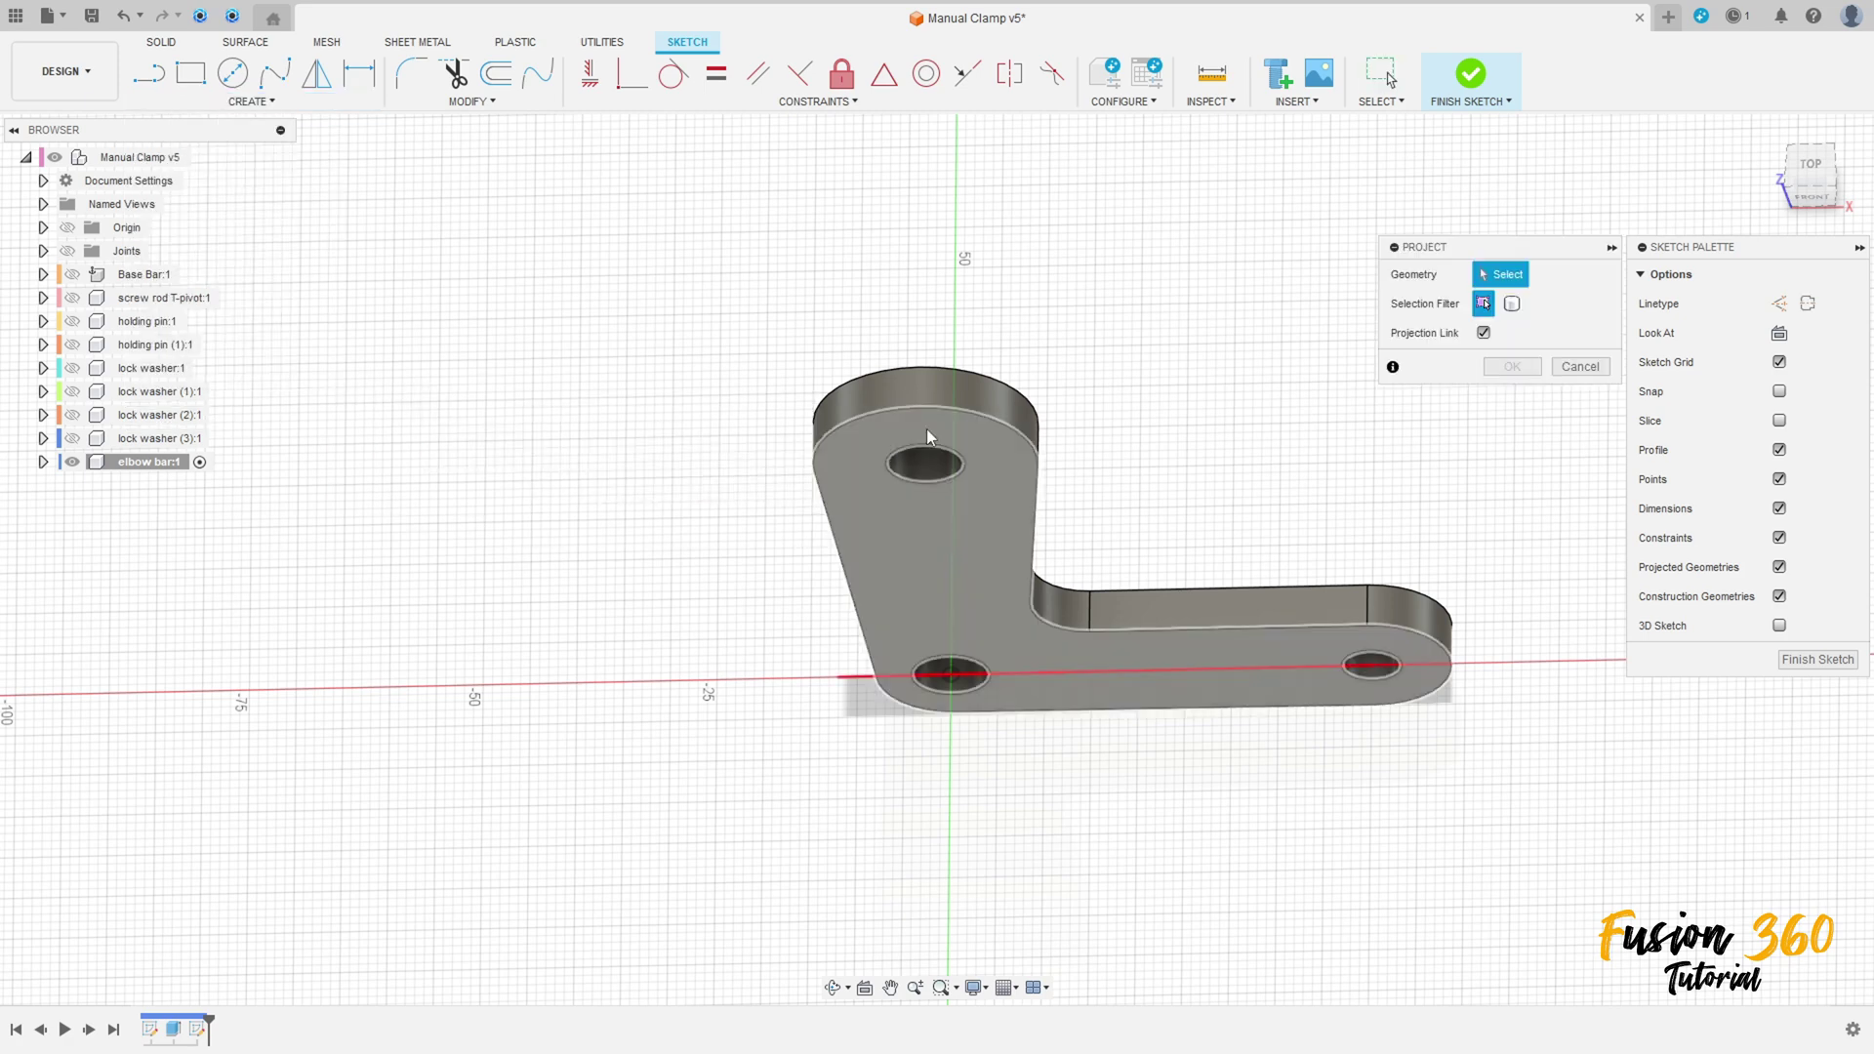
pyautogui.click(890, 408)
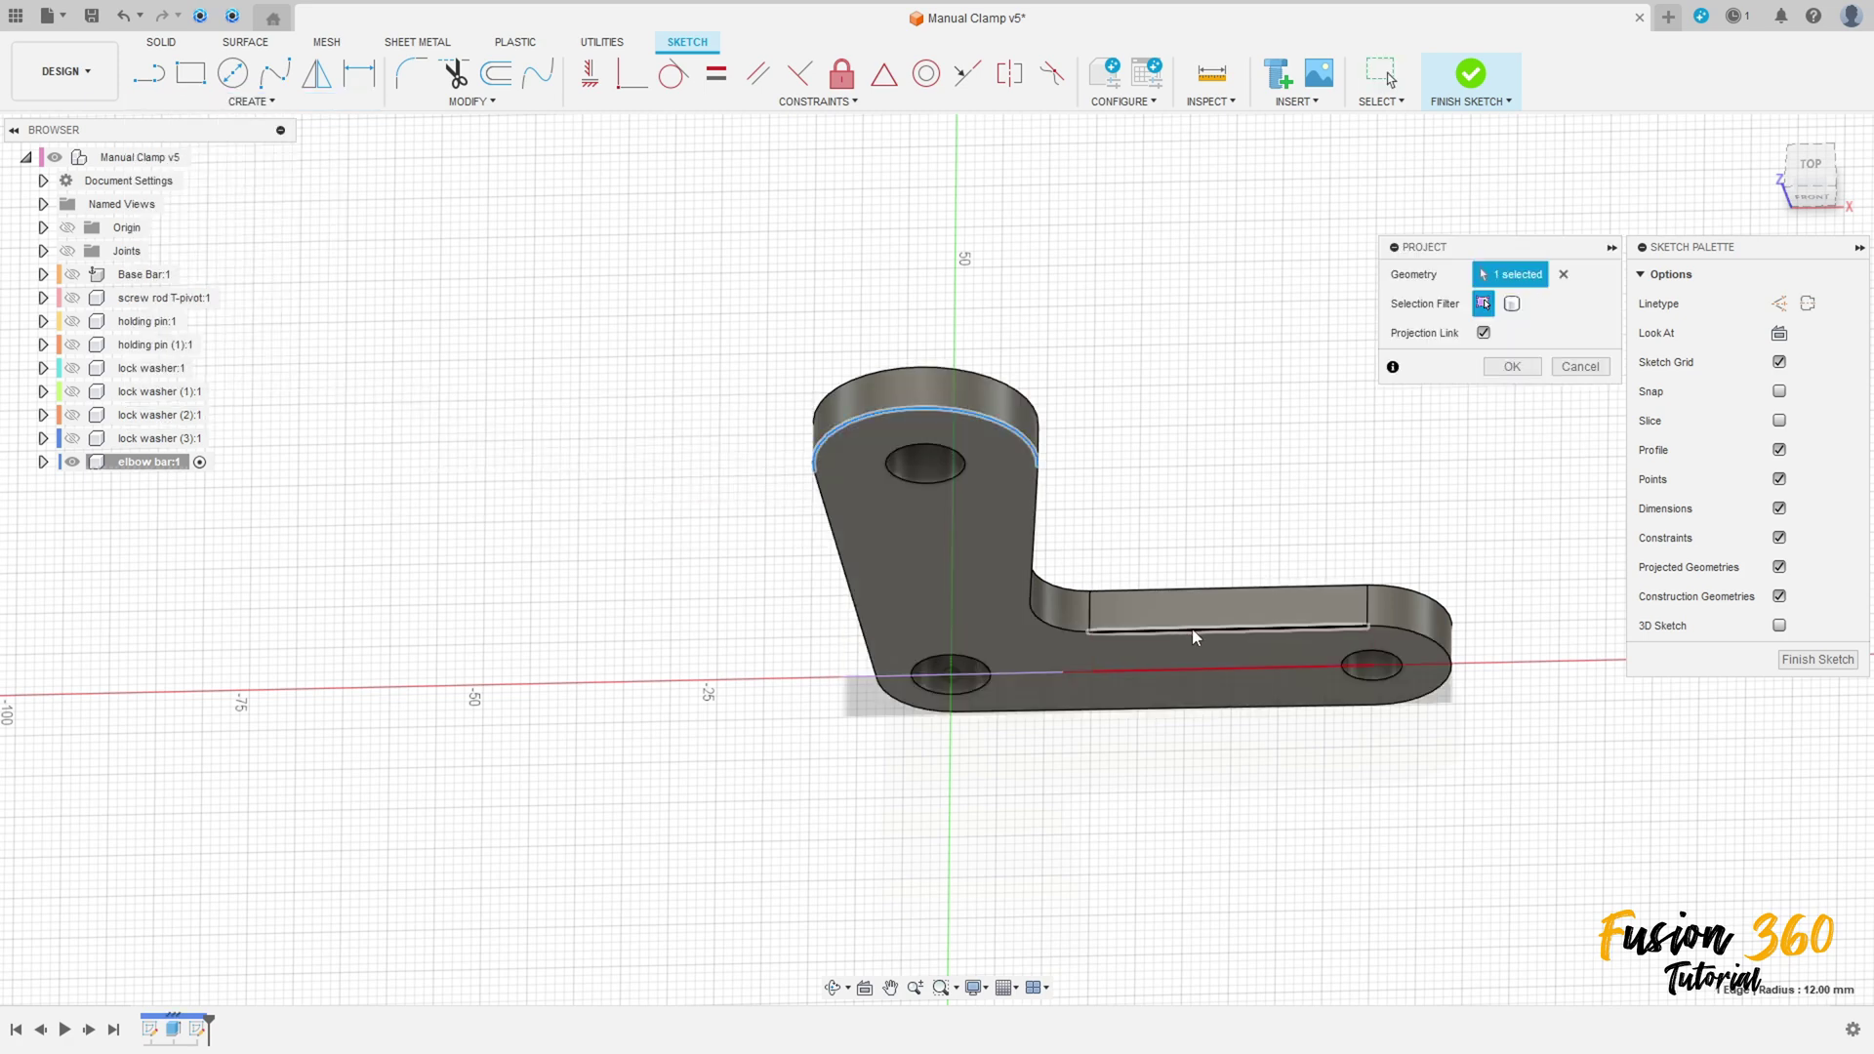
pyautogui.click(1405, 629)
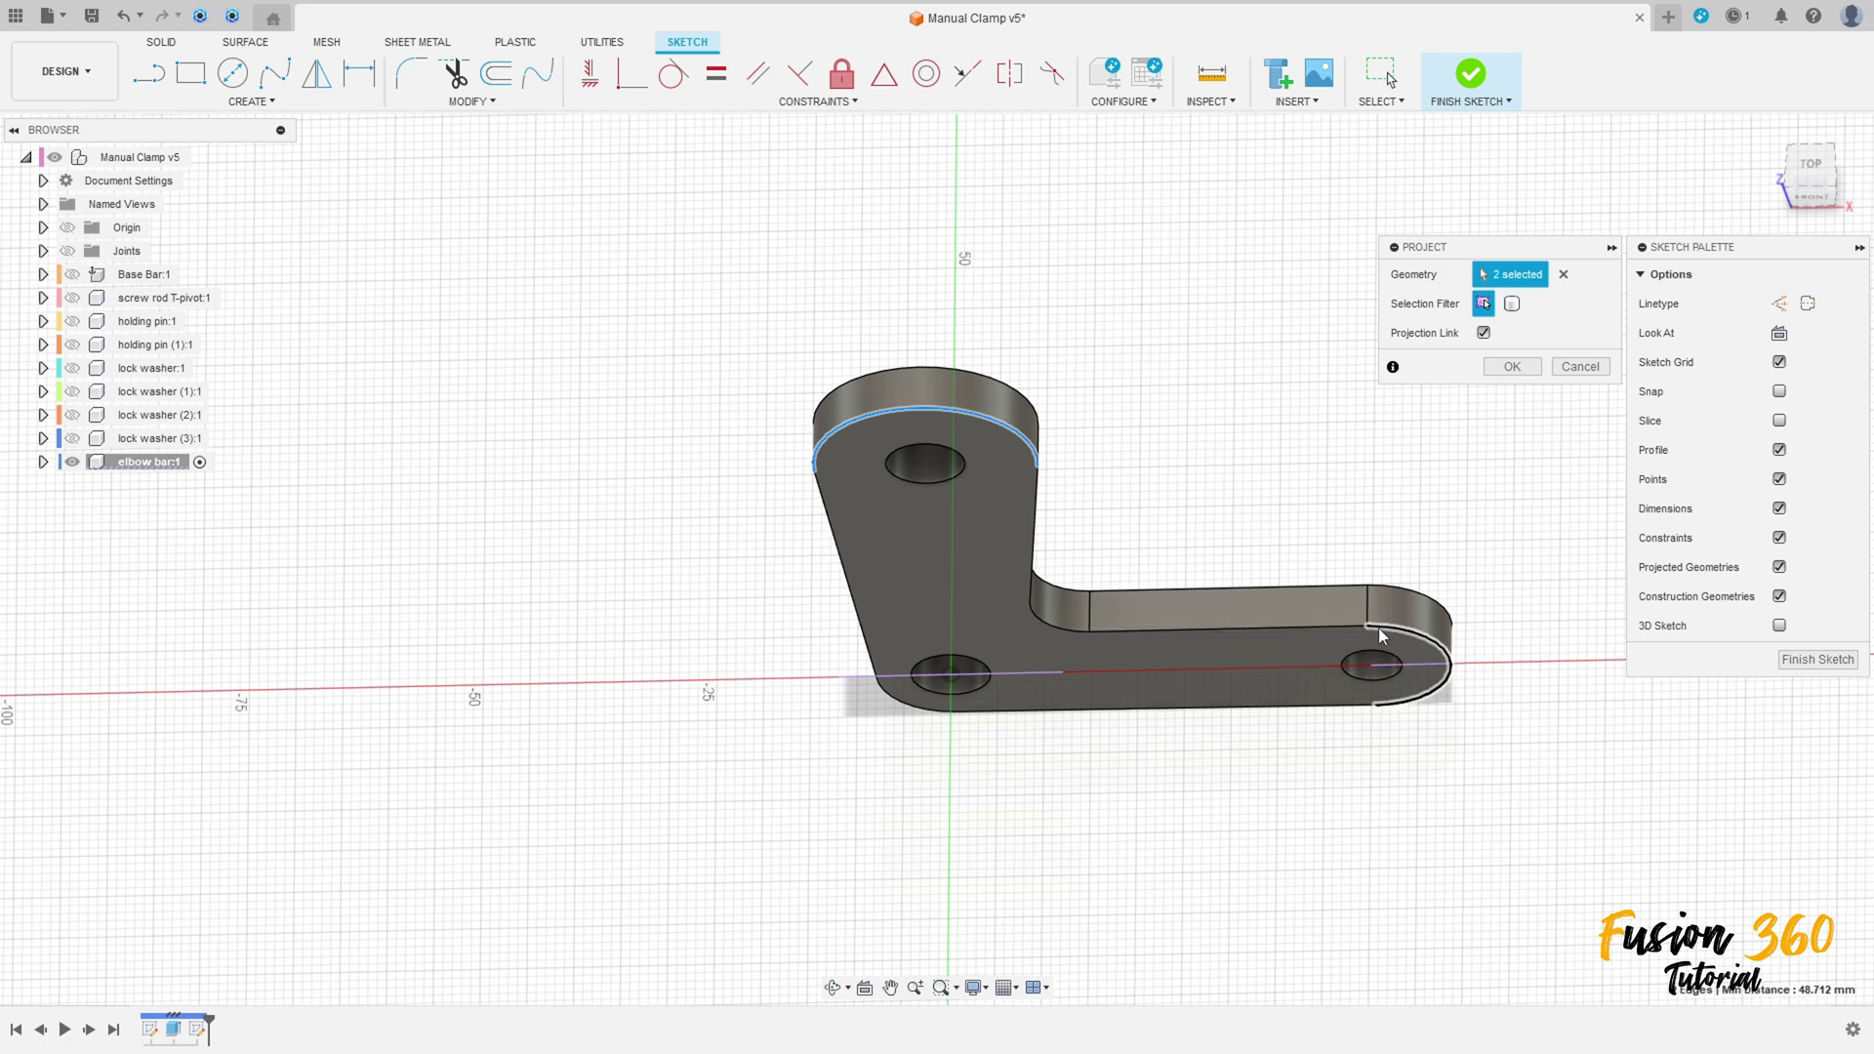
pyautogui.click(1512, 368)
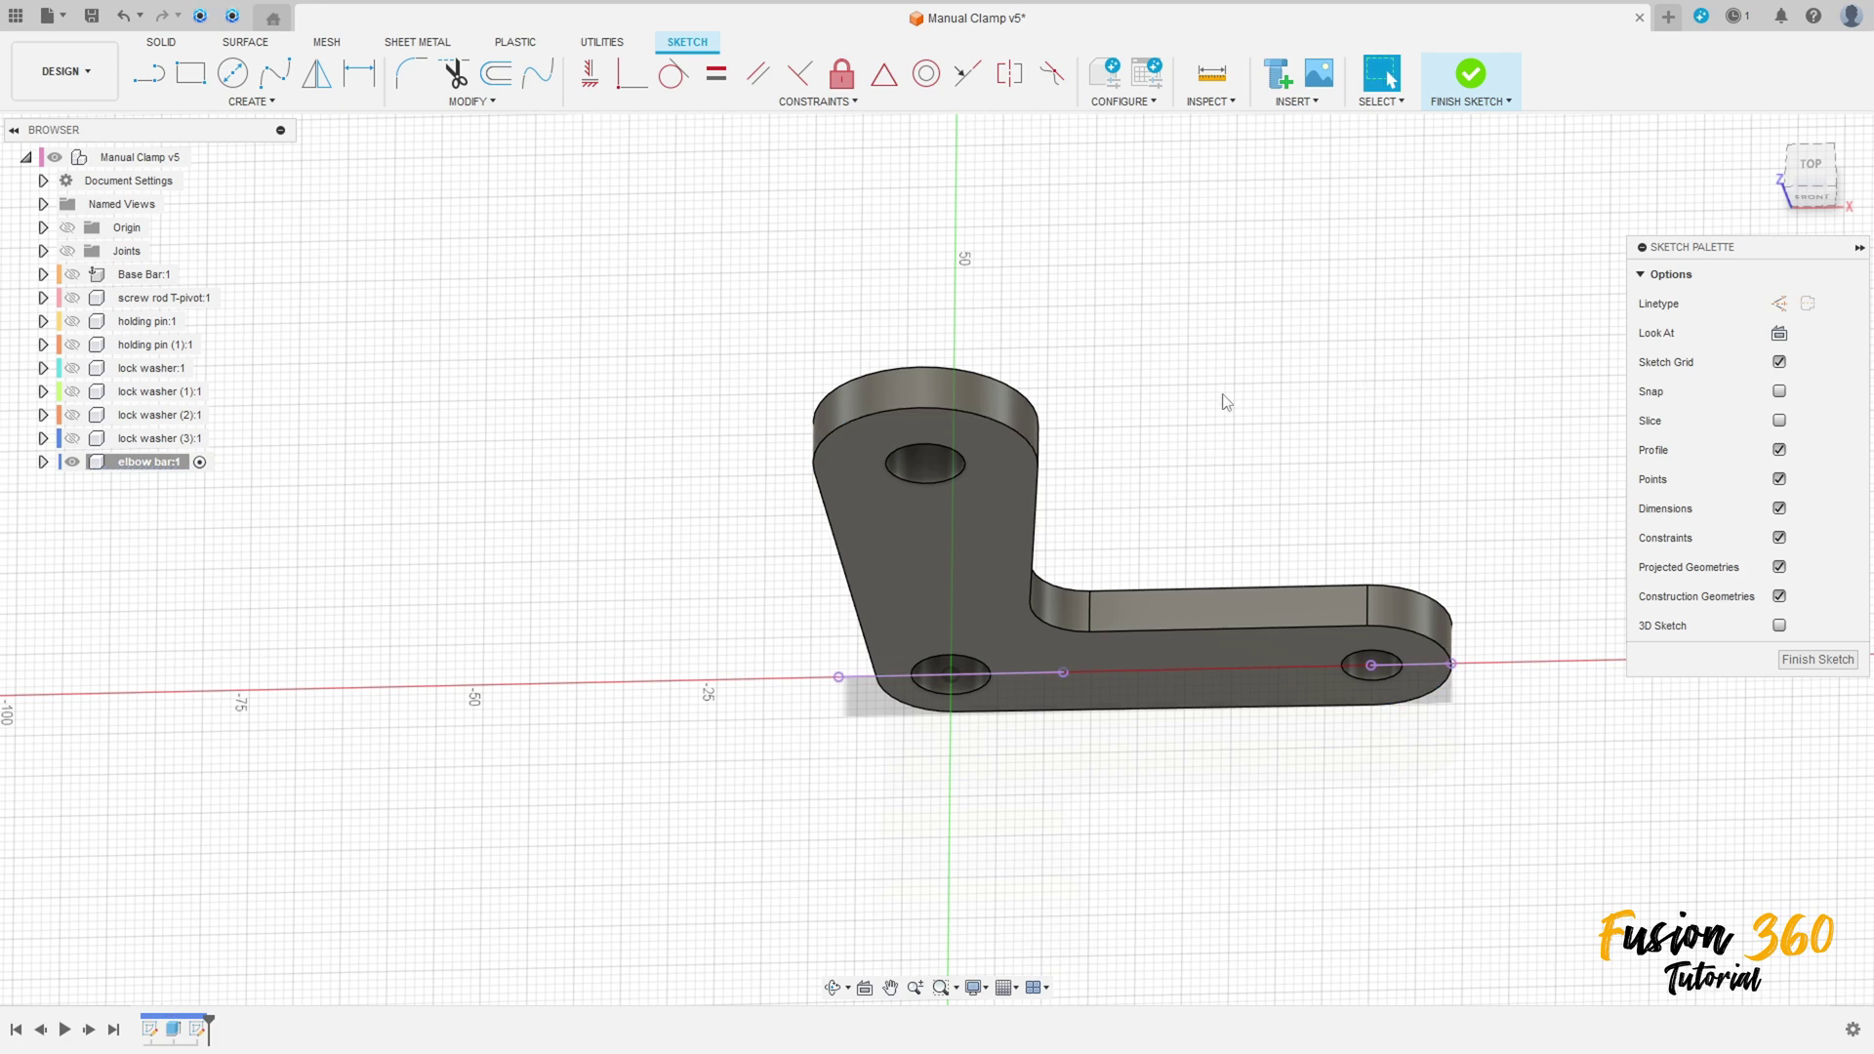
# Step: Hide the elbow bar's bodies and view the sketch from the top
pyautogui.click(43, 462)
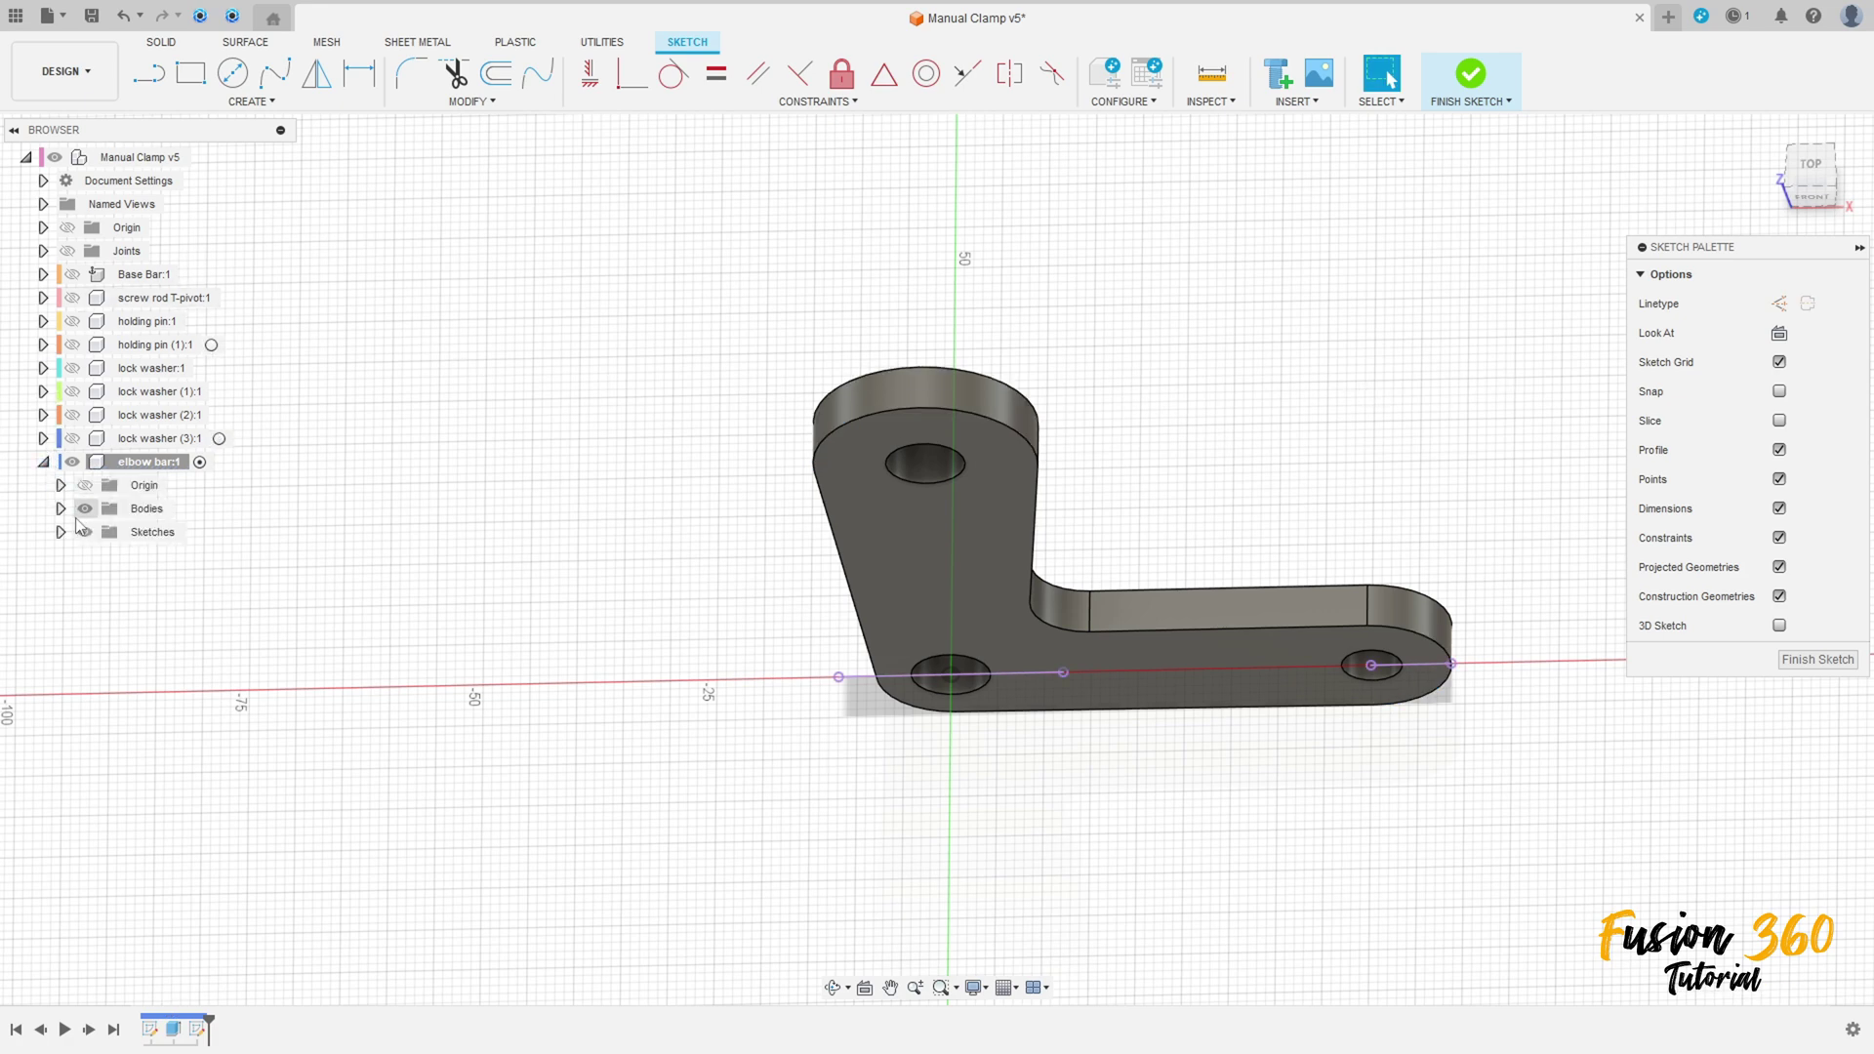
pyautogui.click(85, 509)
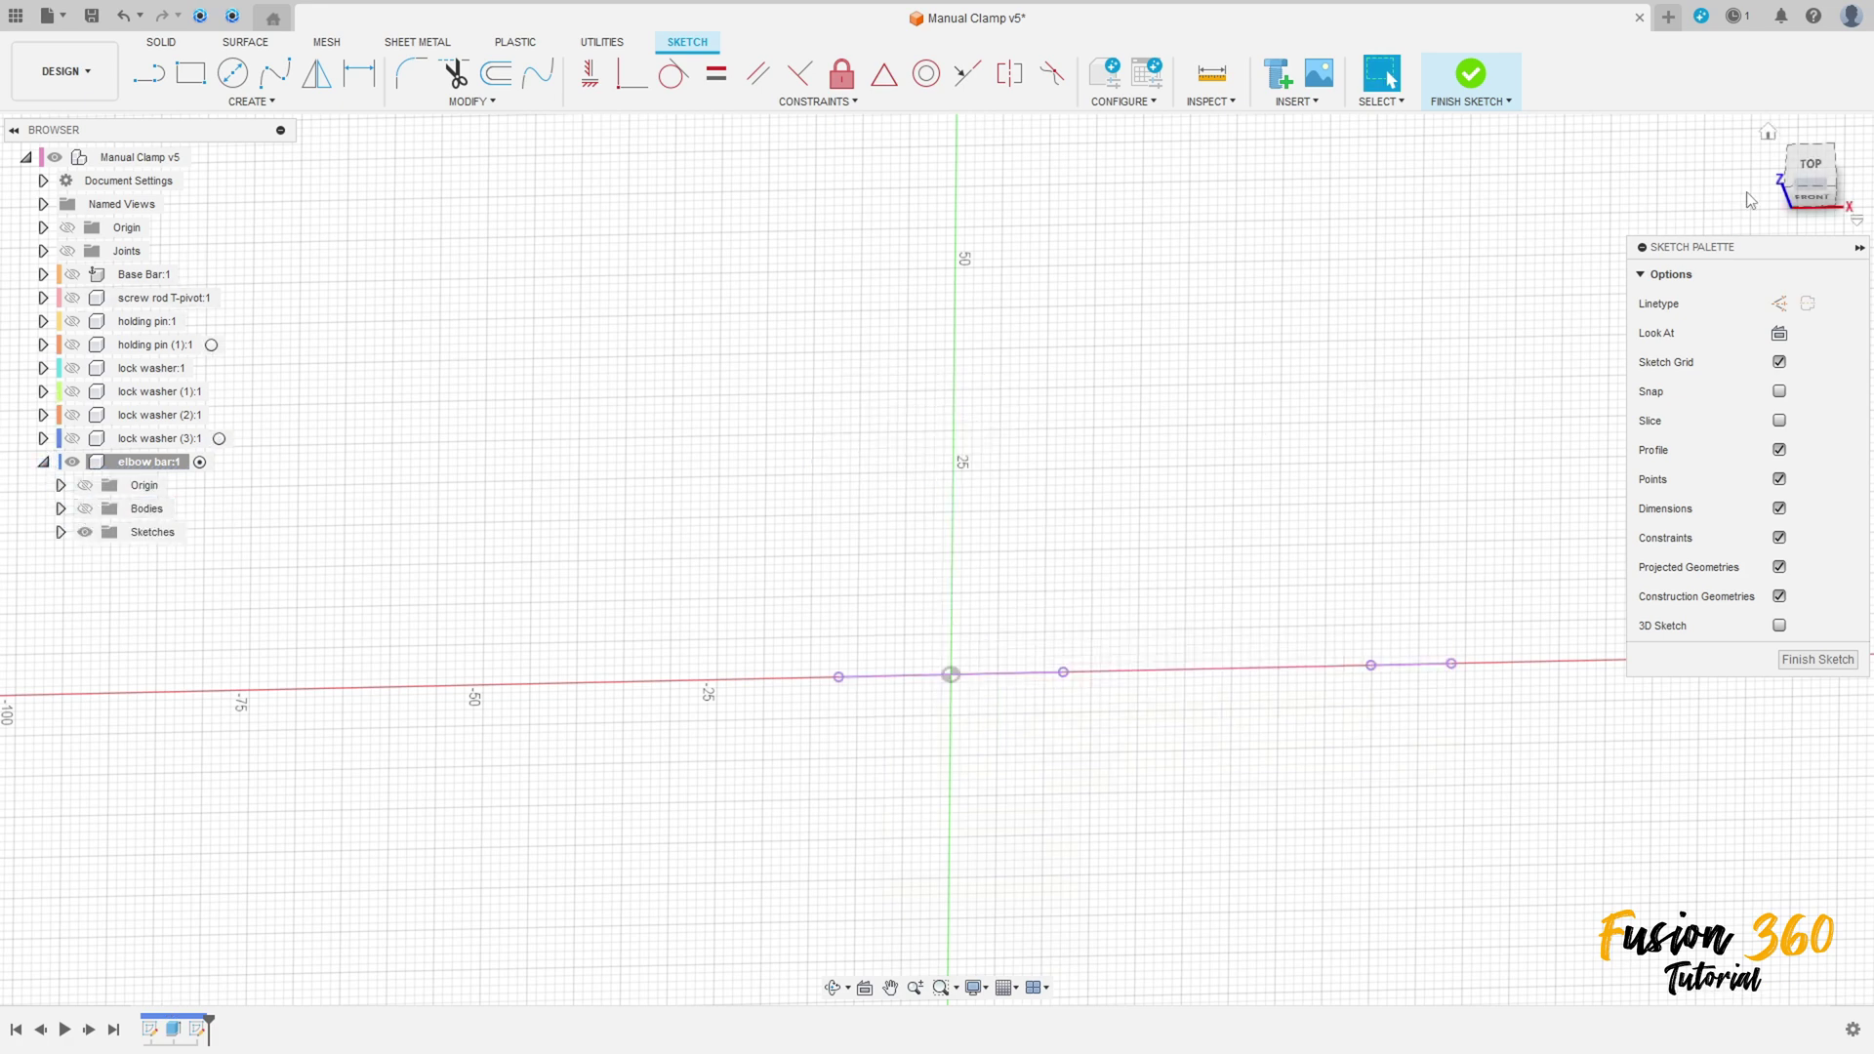
pyautogui.click(1811, 166)
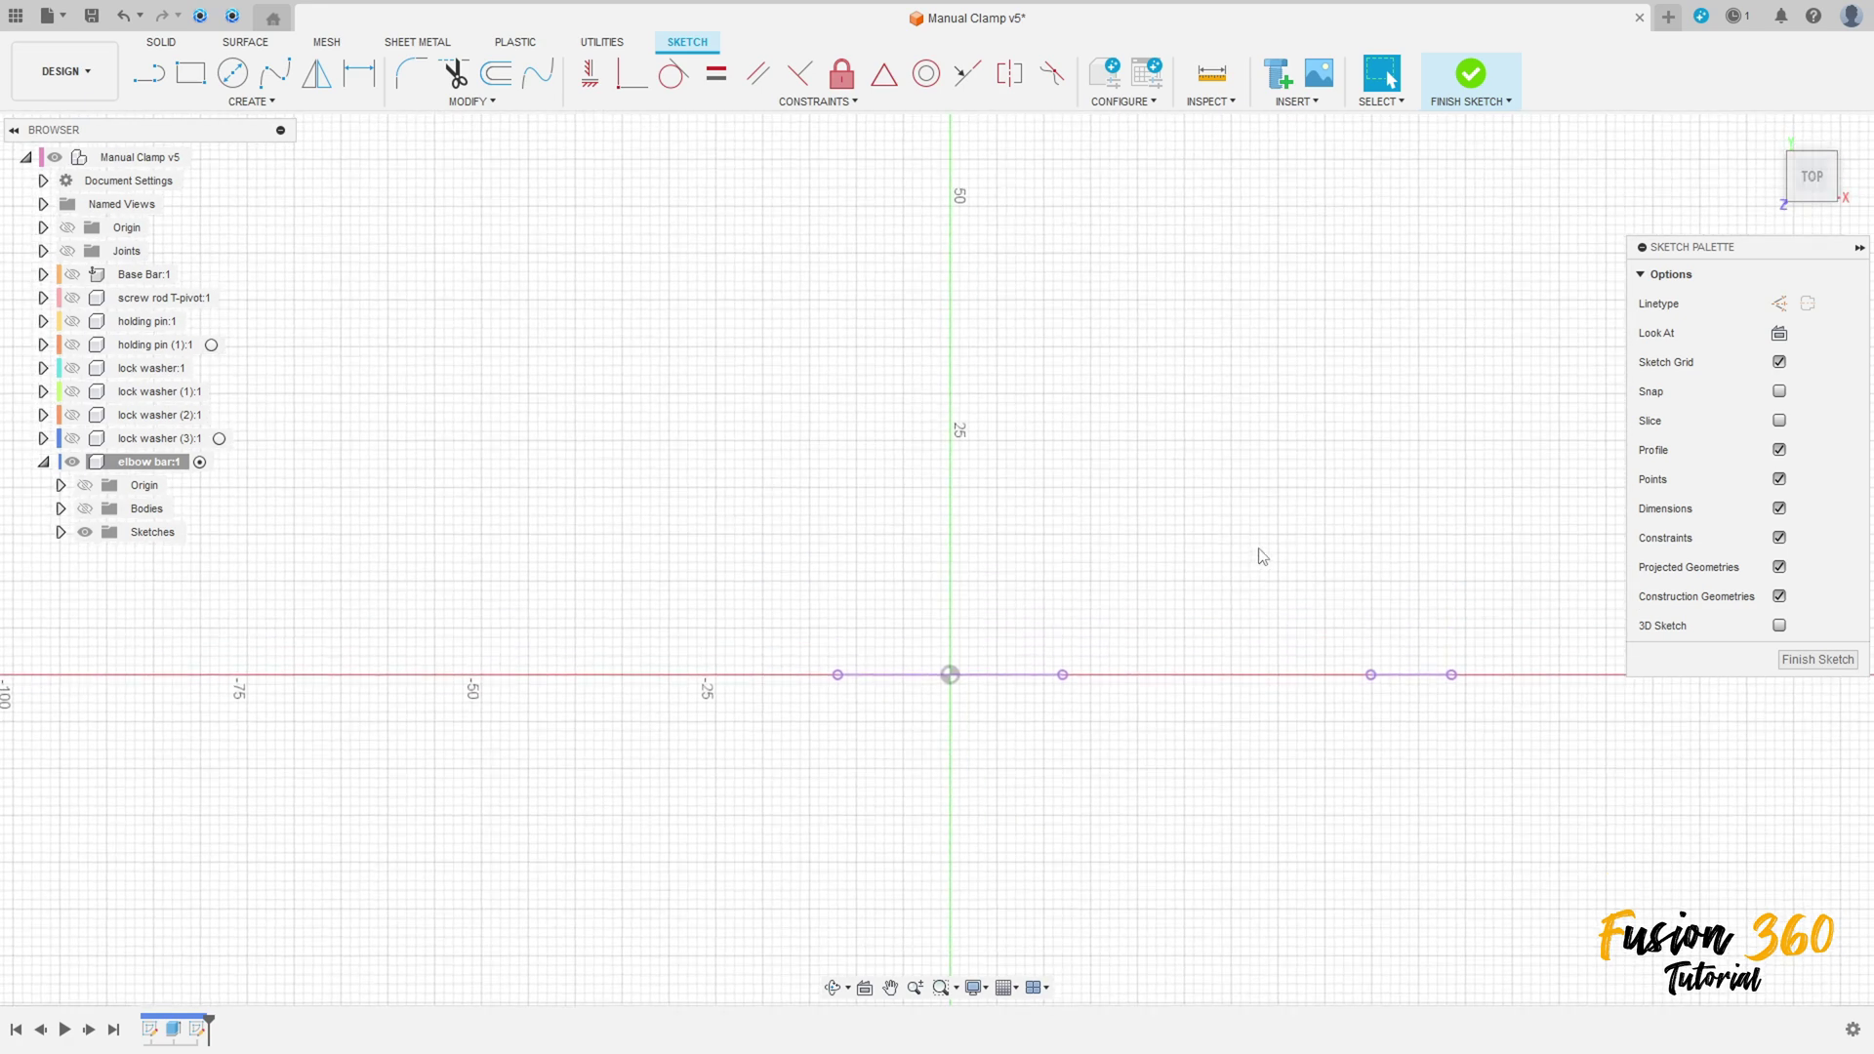
# Step: Draw a connected path from the first projected line's right end along the axis, through a tangent arc, a rising slanted line and a second arc, to an upper line
pyautogui.click(148, 73)
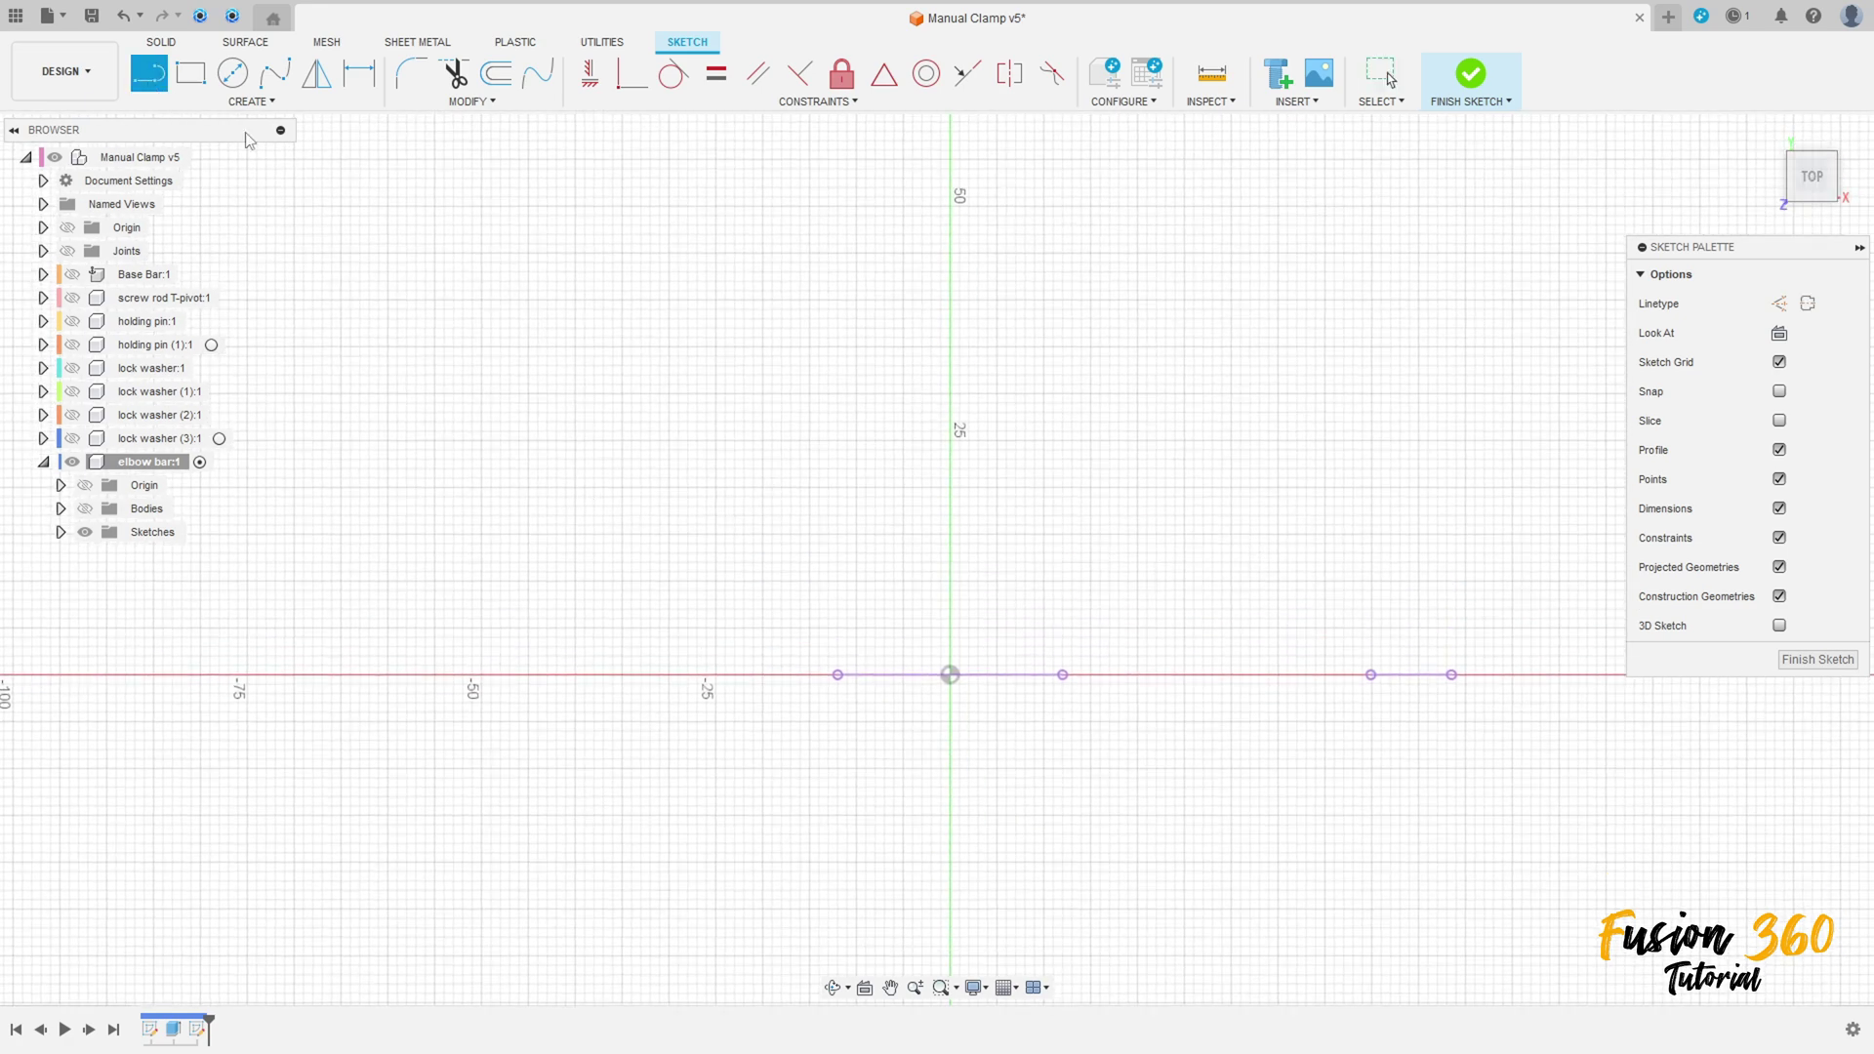
pyautogui.click(1064, 675)
pyautogui.click(1185, 674)
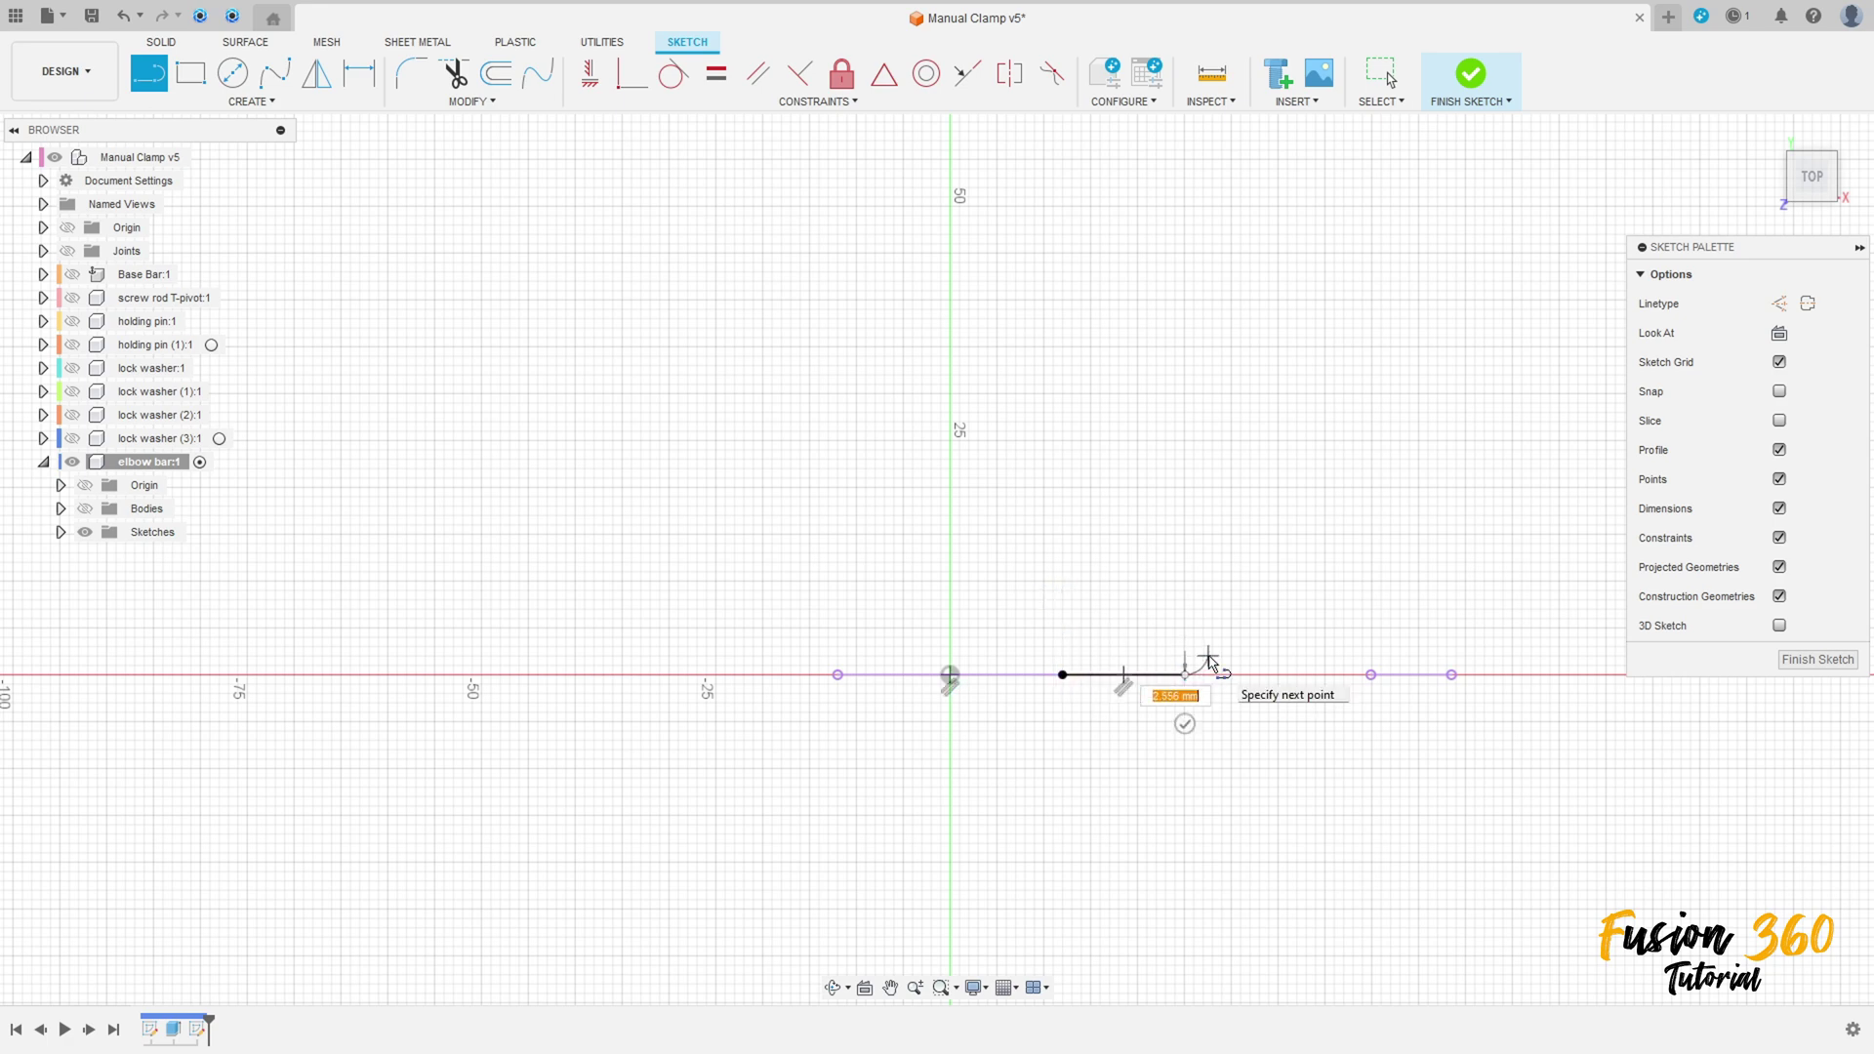
pyautogui.moveTo(1185, 674); pyautogui.dragTo(1289, 612)
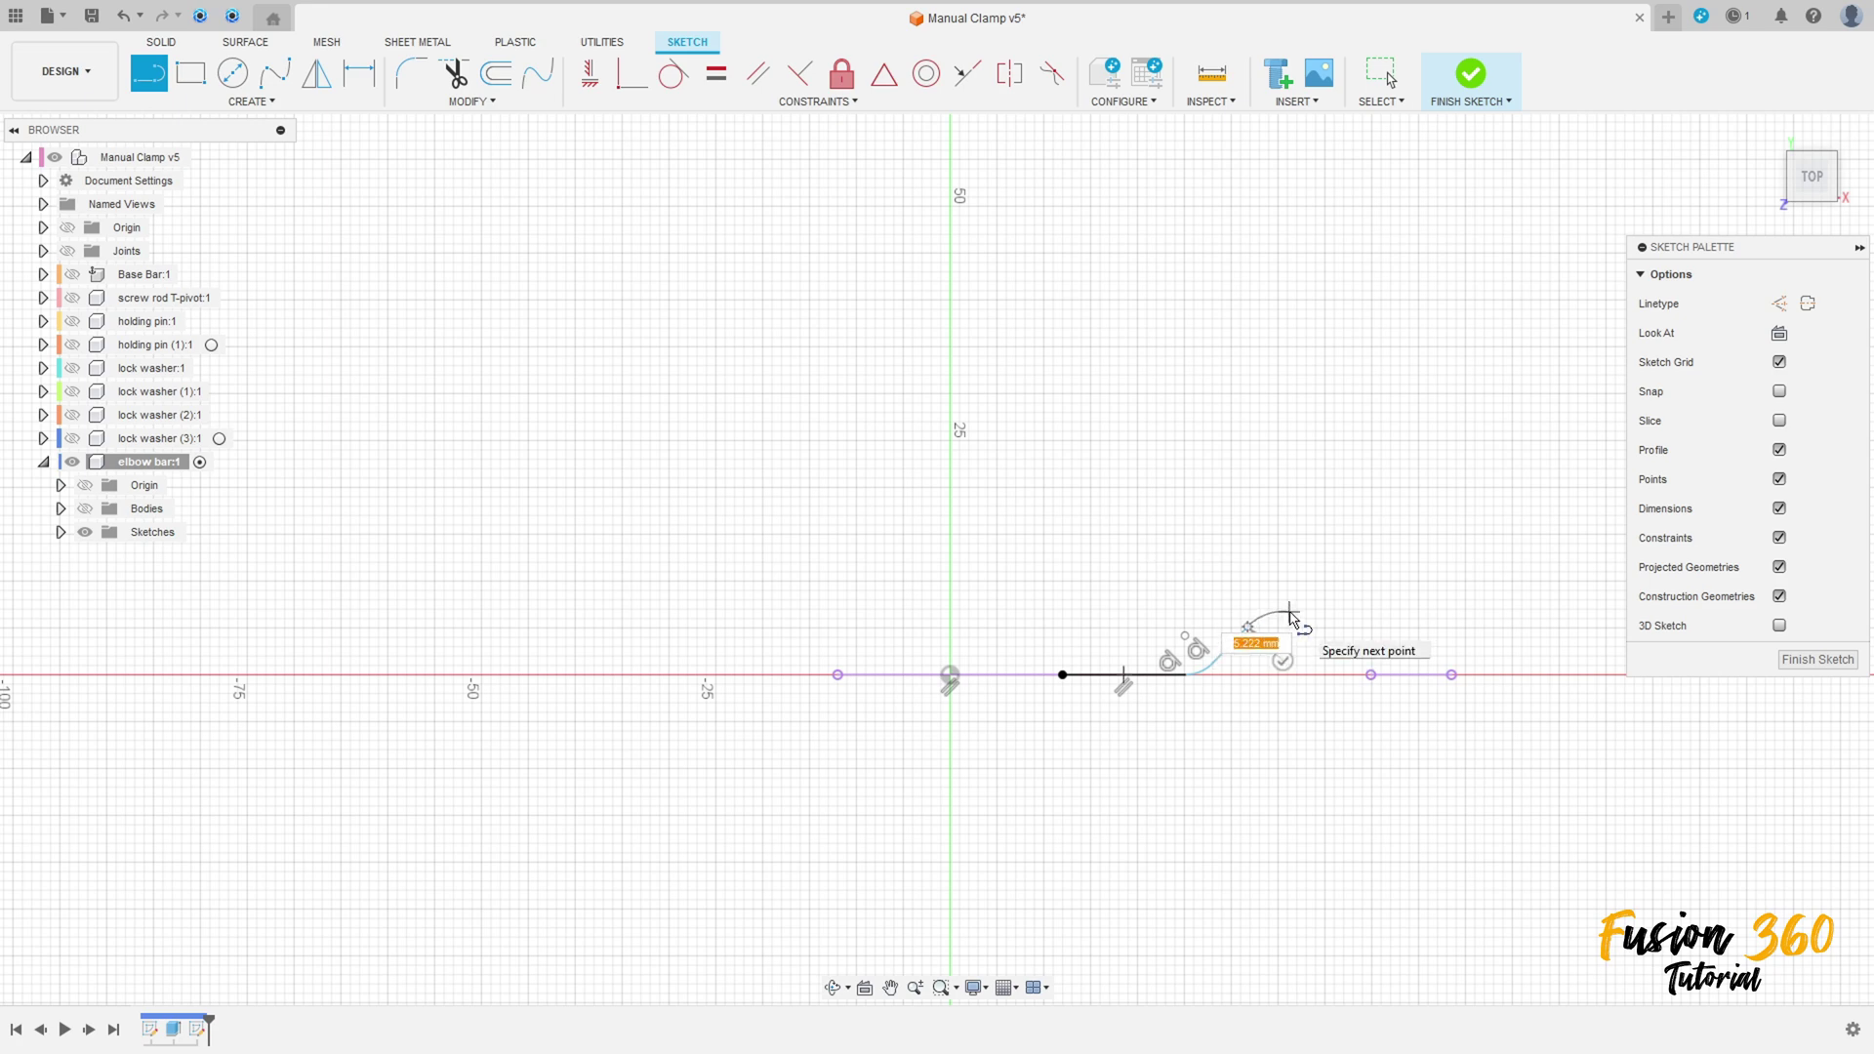
pyautogui.click(1457, 614)
pyautogui.press('Escape')
# Step: Apply a horizontal constraint to the upper line at the end of the offset path
pyautogui.scroll(2, 1321, 636)
pyautogui.moveTo(1322, 640); pyautogui.dragTo(1070, 538, button='middle')
pyautogui.scroll(2, 1070, 538)
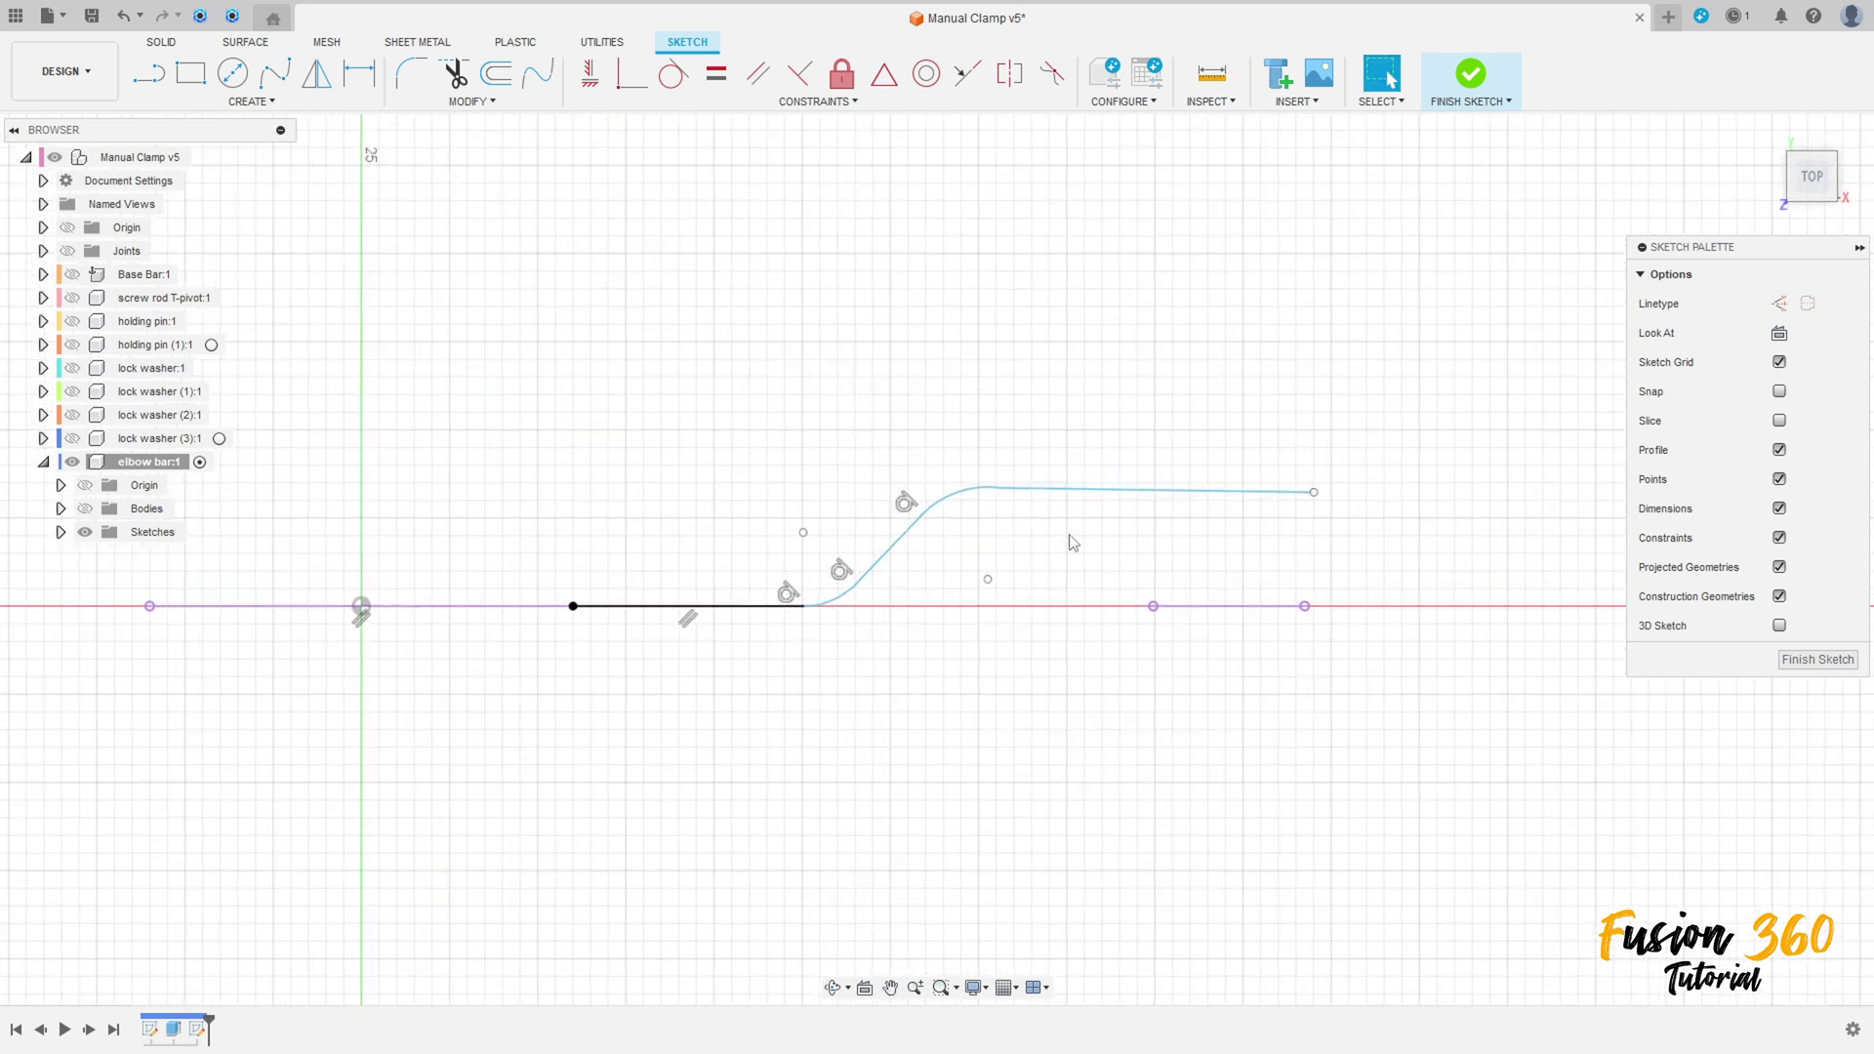
pyautogui.click(589, 78)
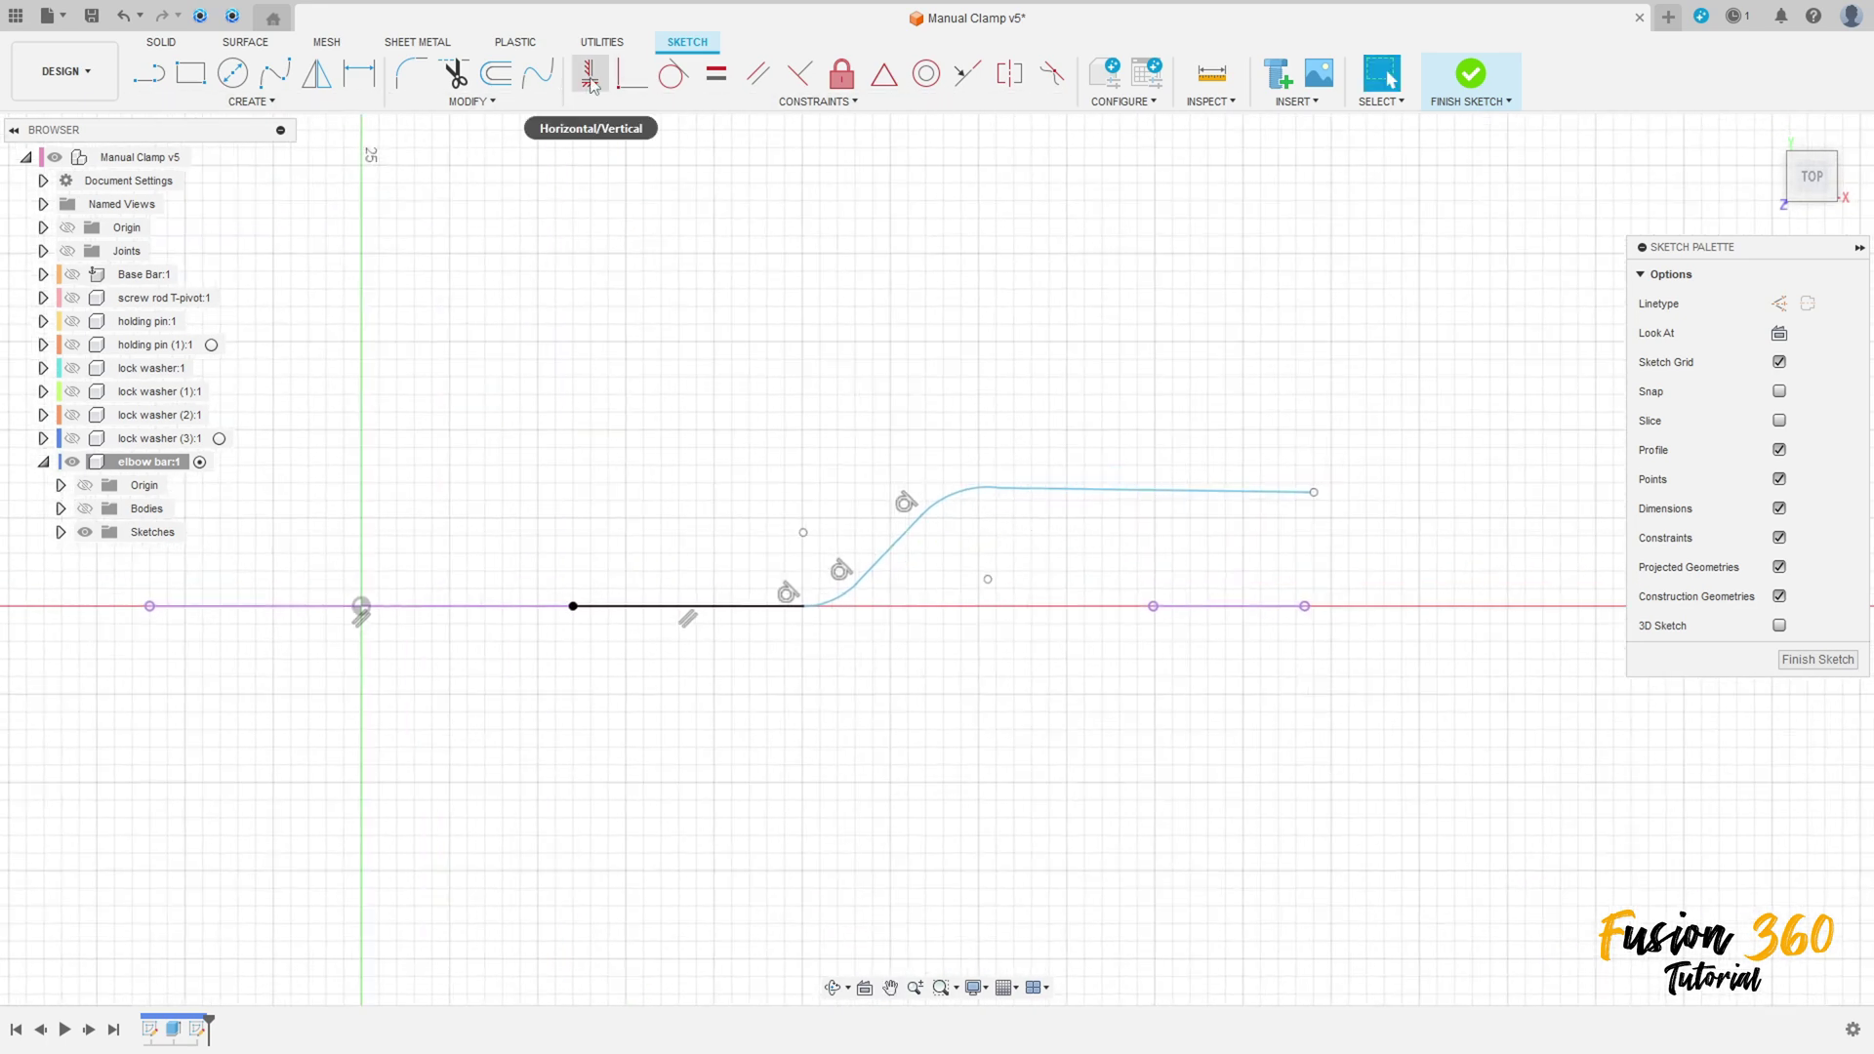
pyautogui.click(1097, 492)
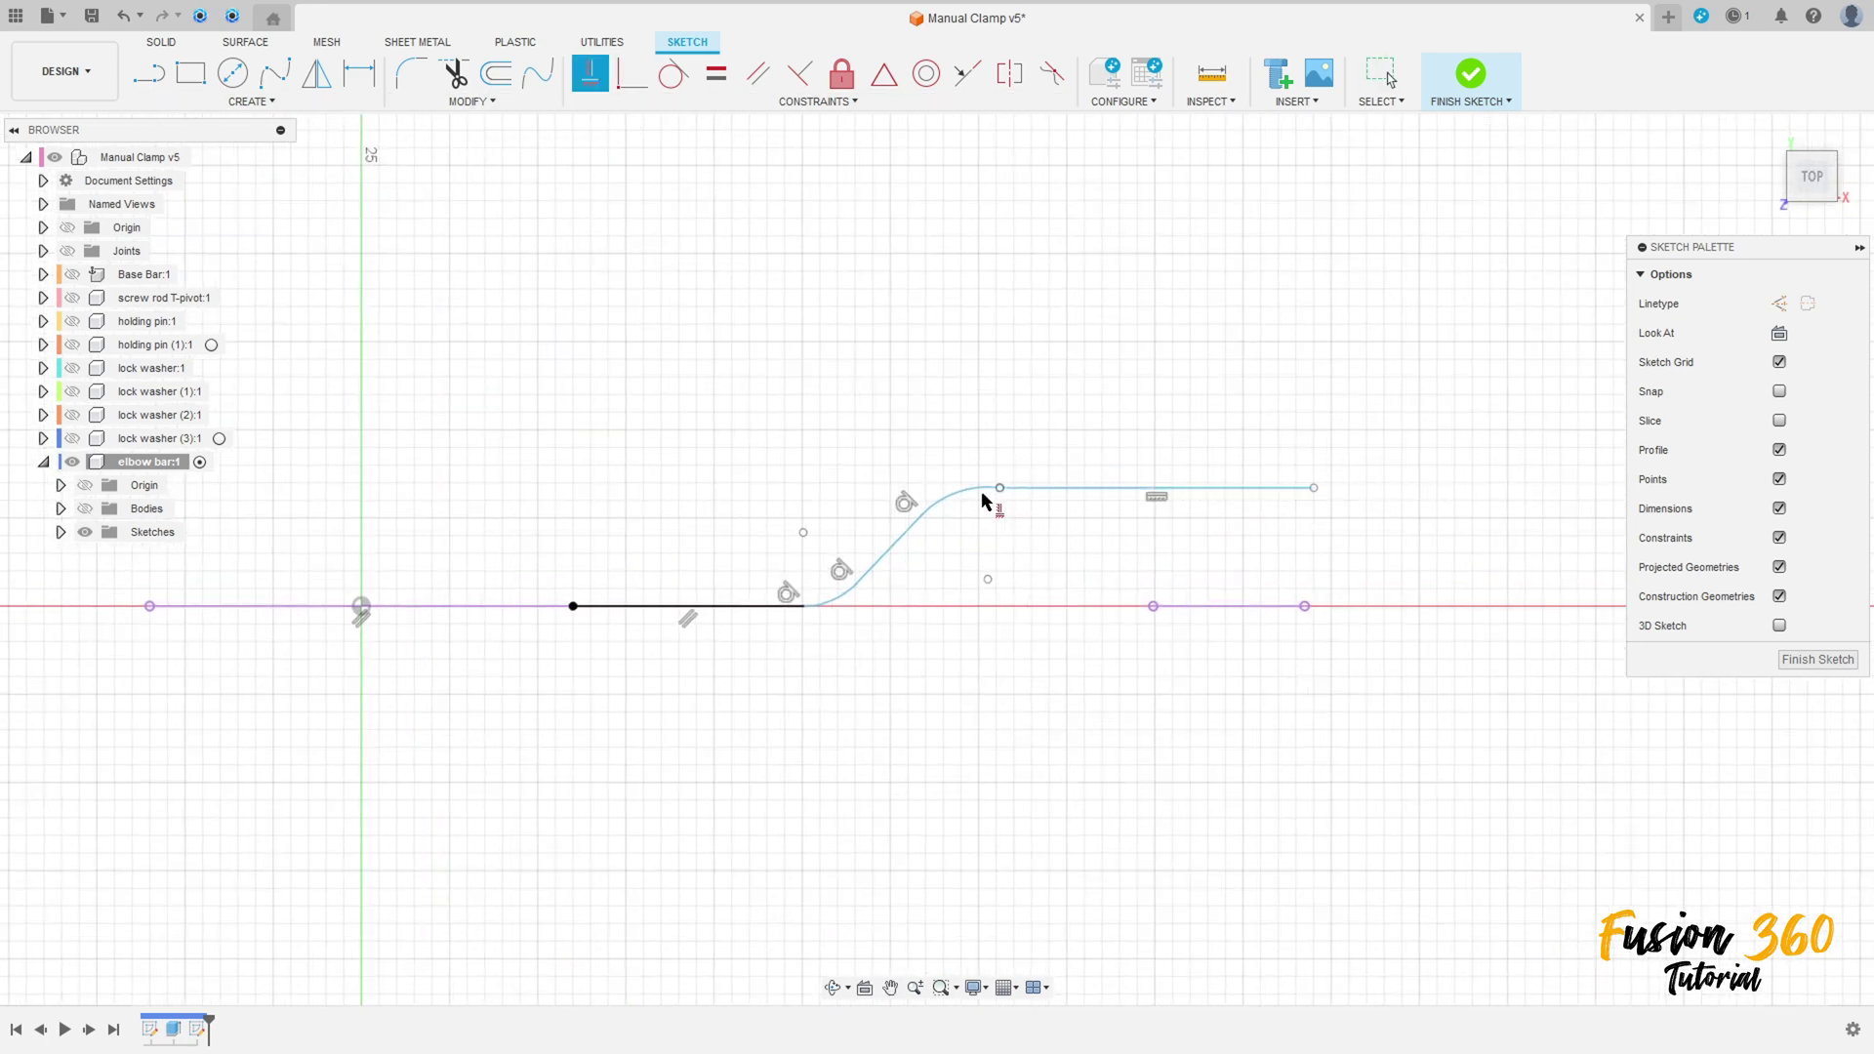
# Step: Apply a tangent constraint between the upper arc and the upper horizontal line of the path
pyautogui.click(674, 73)
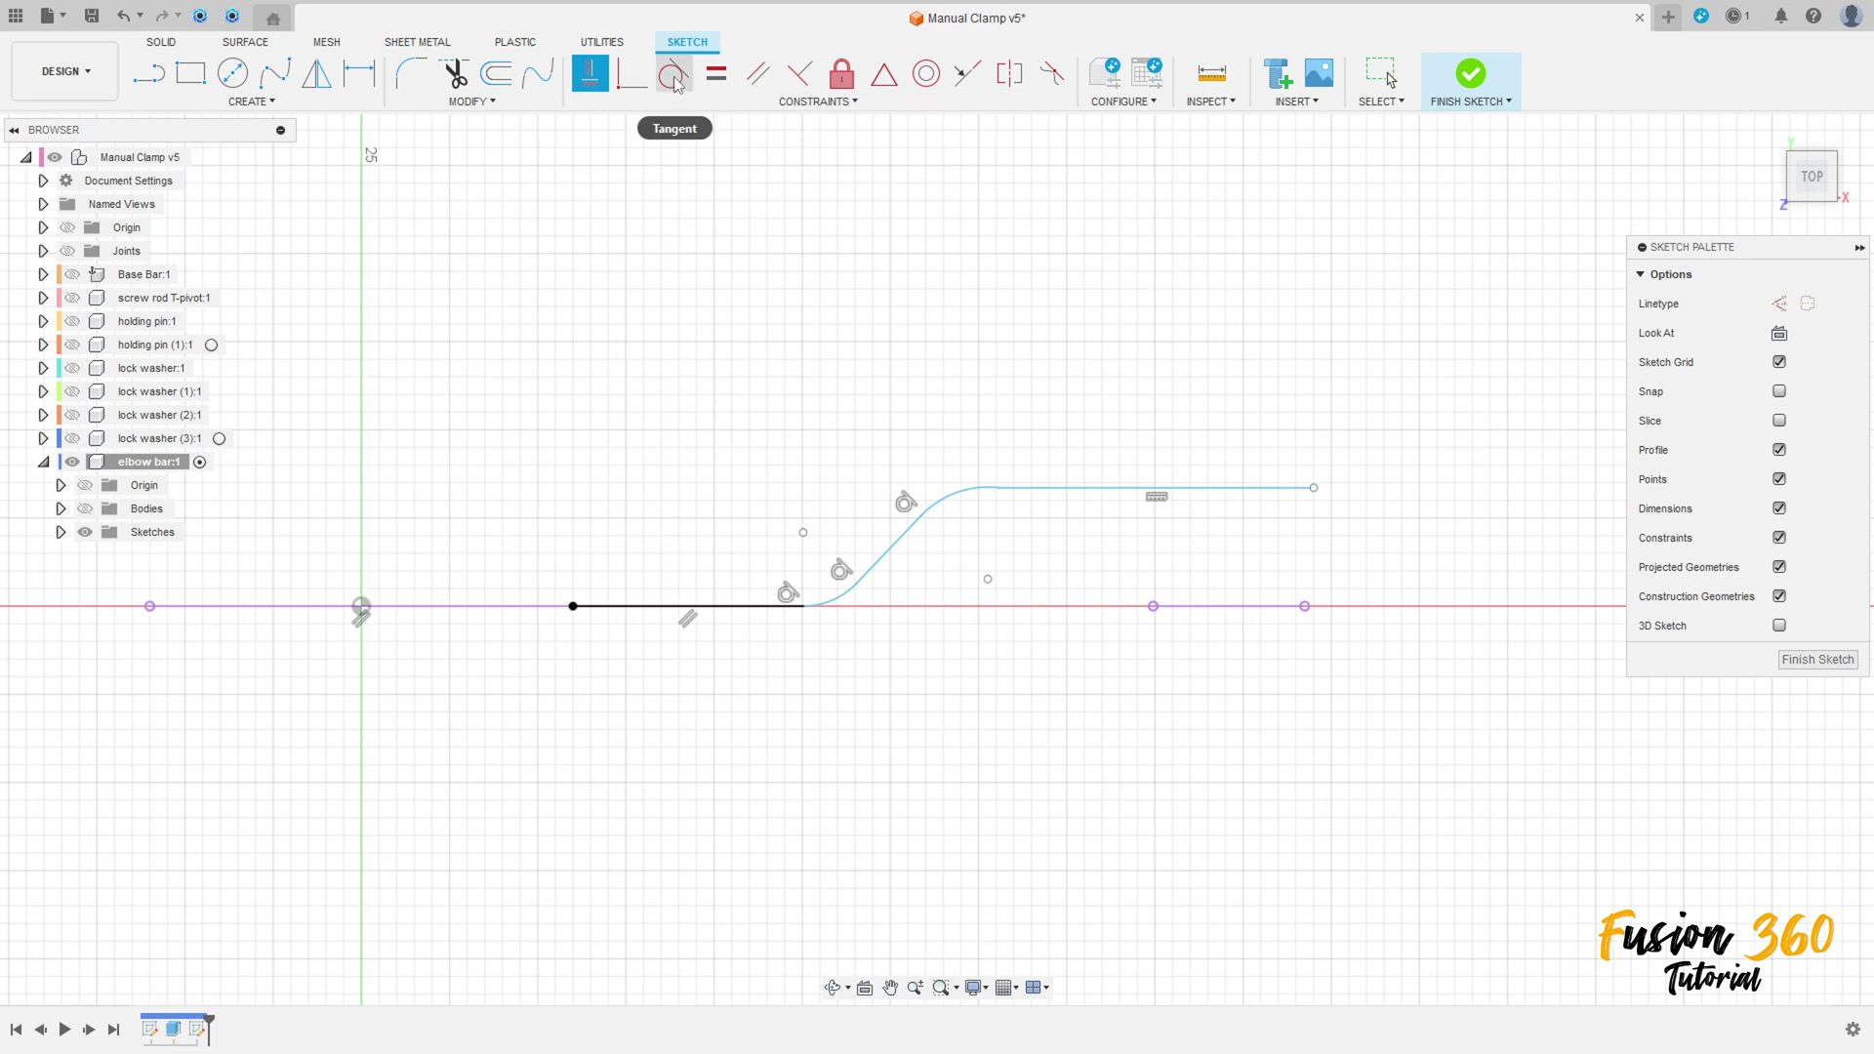
pyautogui.click(976, 495)
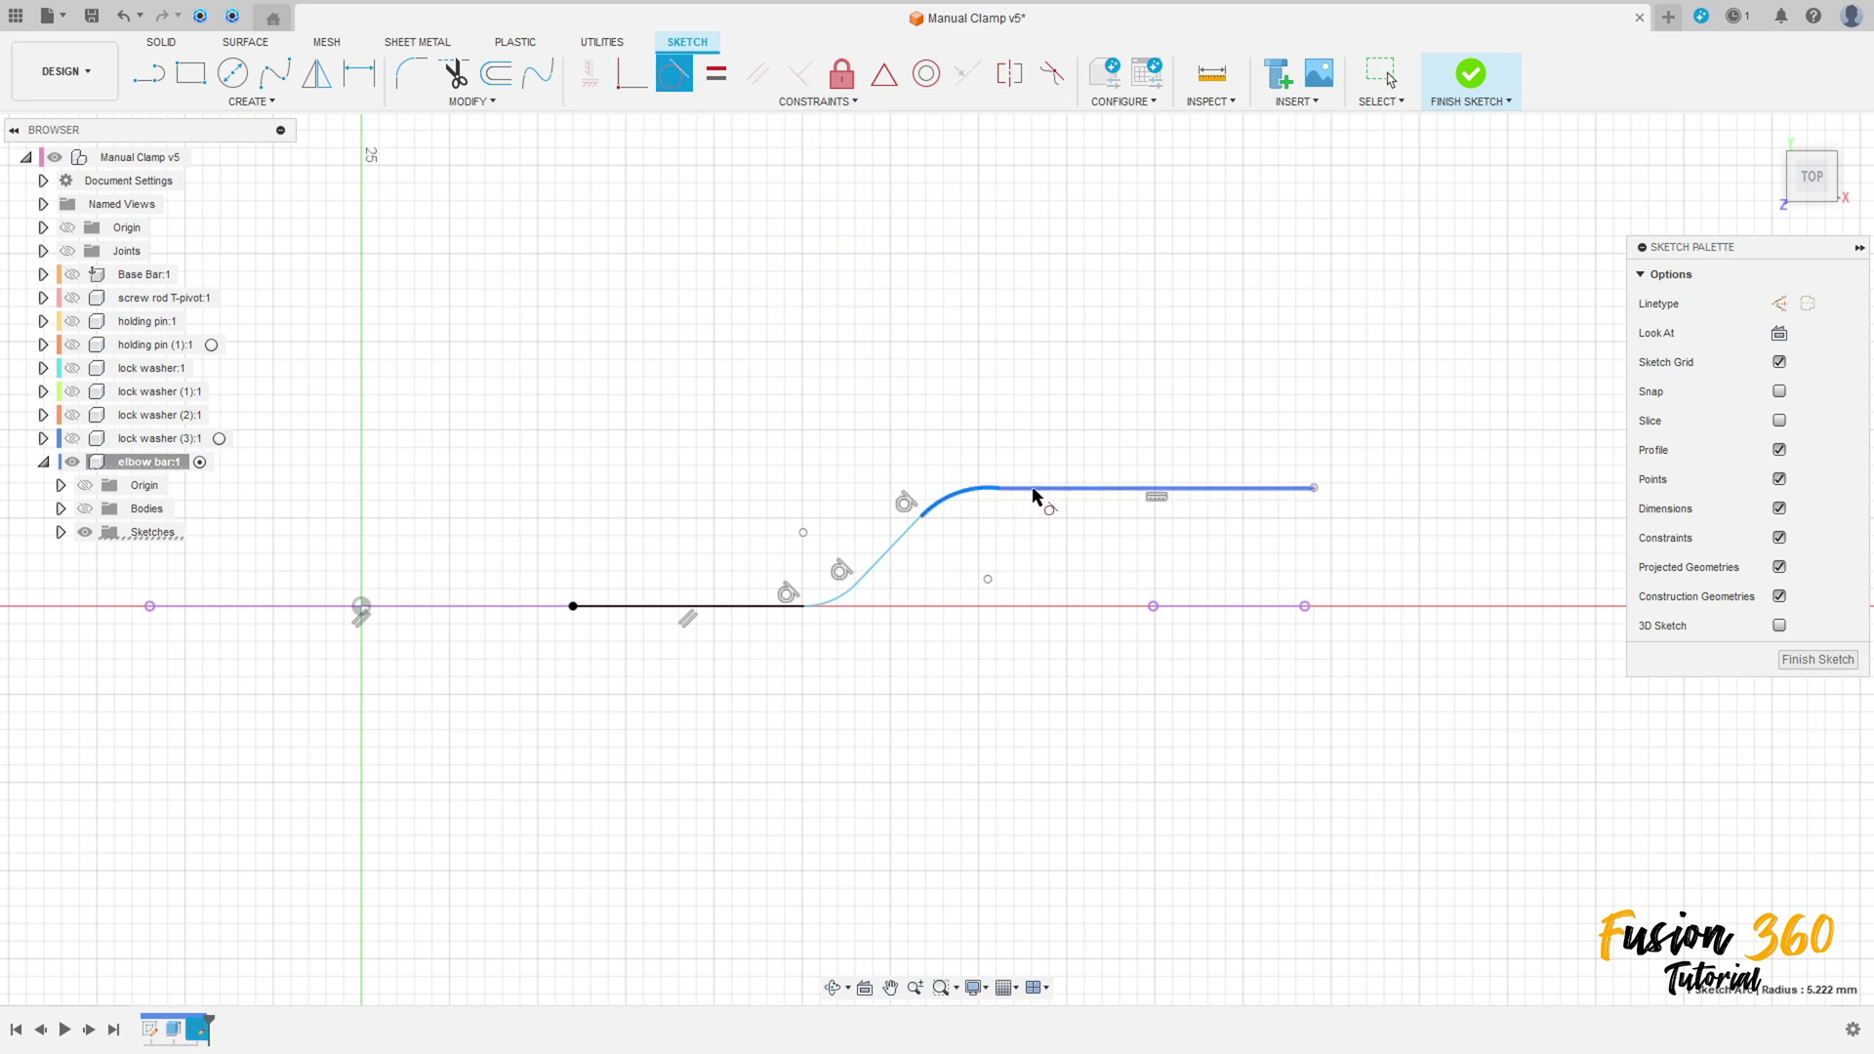
pyautogui.click(1038, 490)
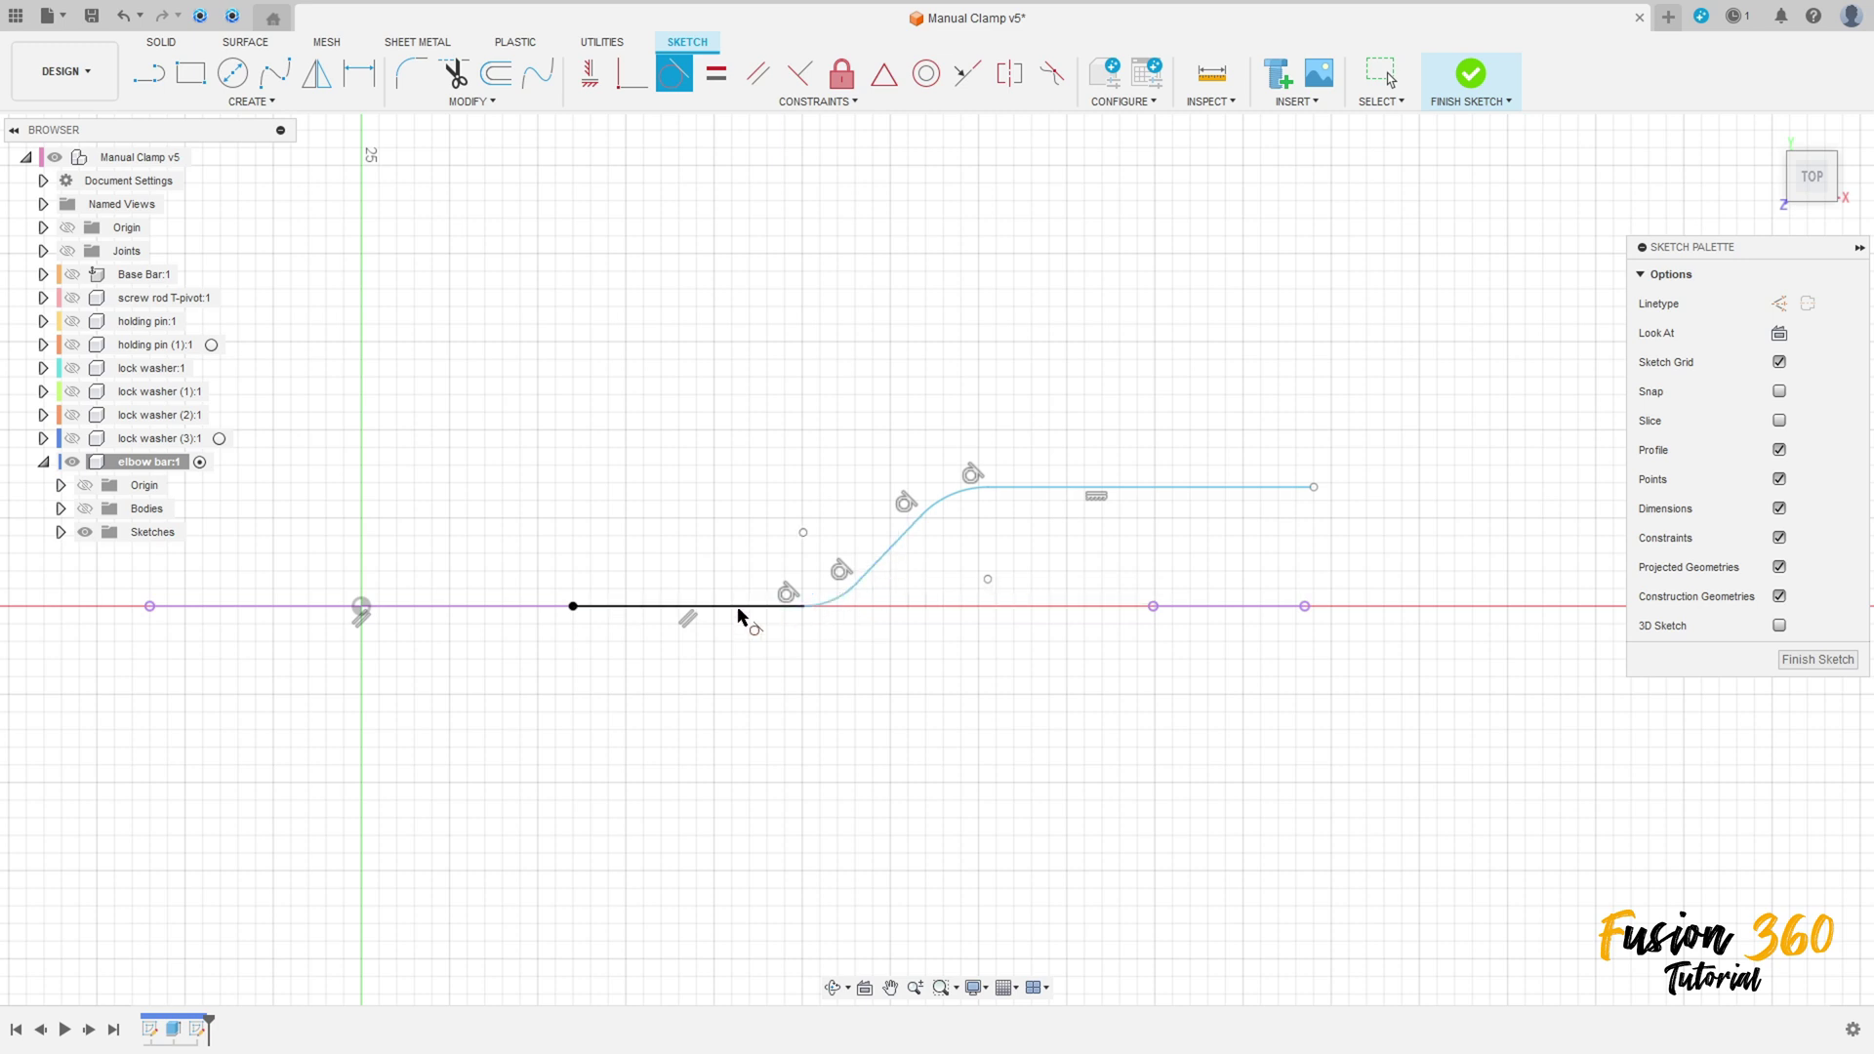
pyautogui.press('Escape')
# Step: Dimension the horizontal distance from the origin to the start of the lower arc as 17.87 mm
pyautogui.click(360, 73)
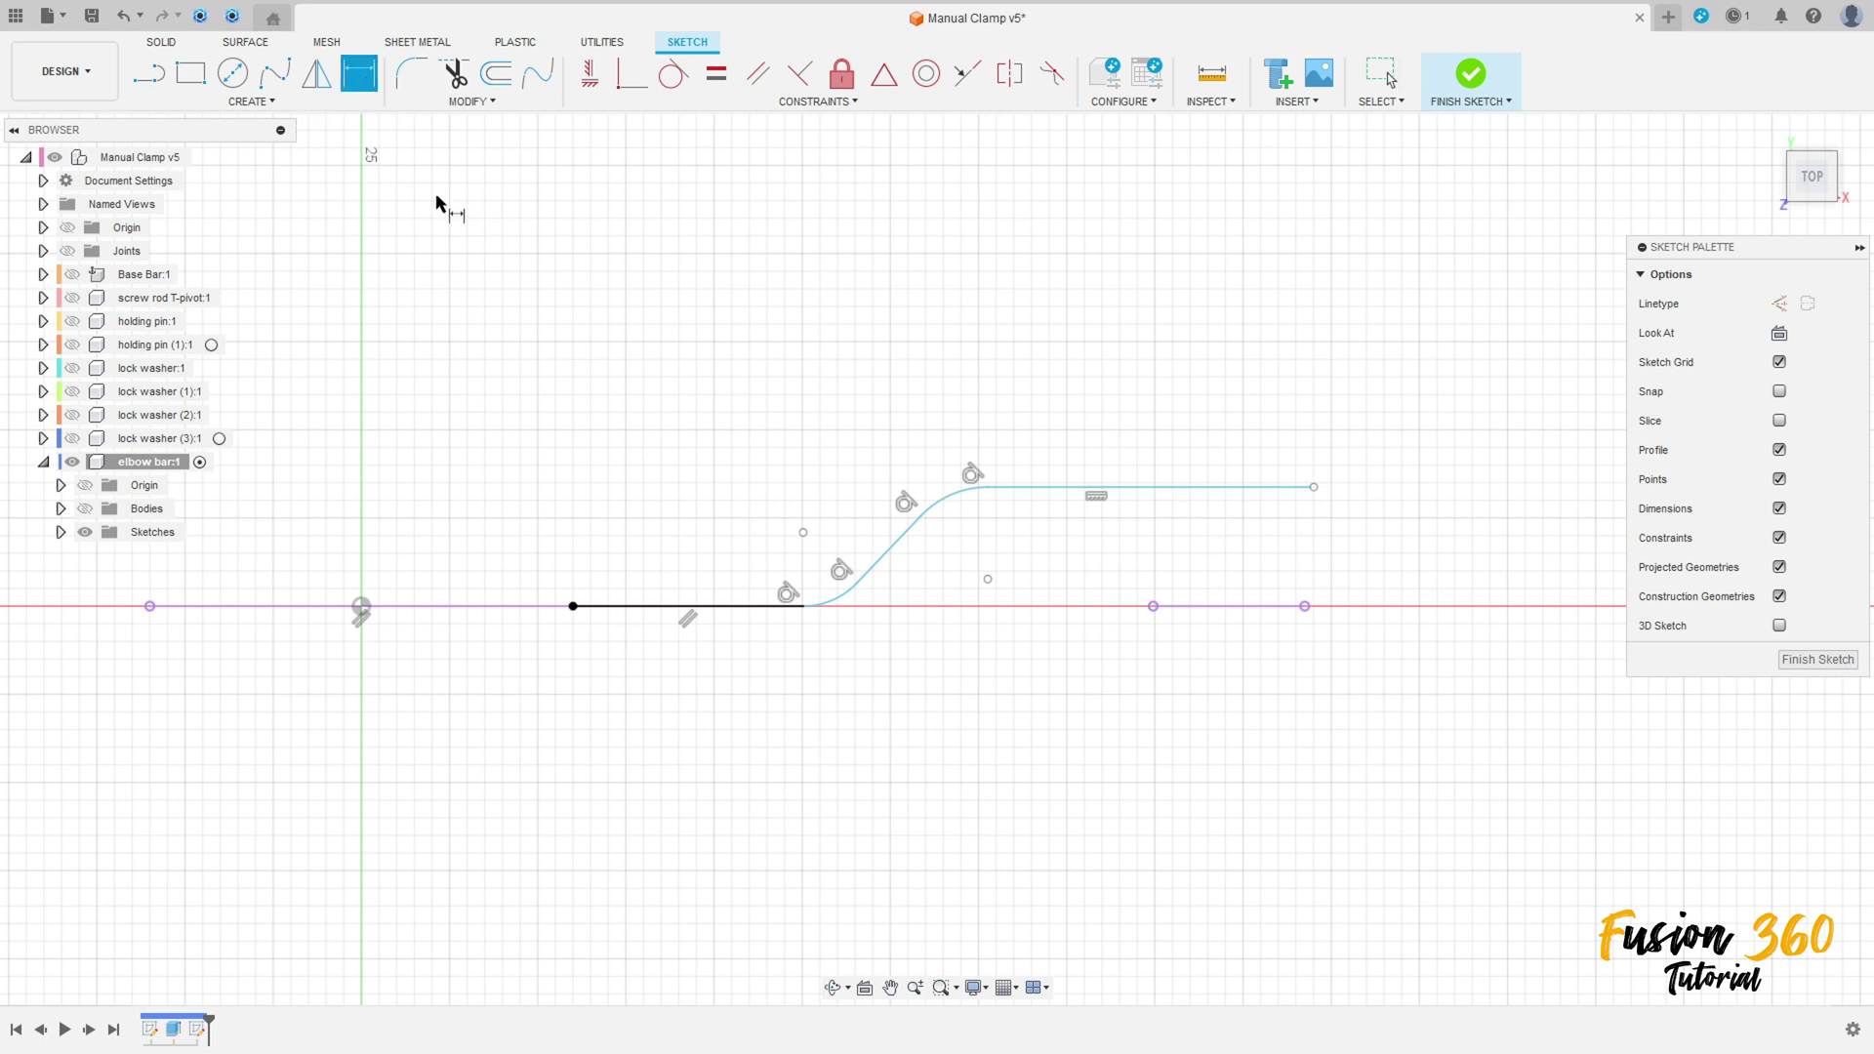
pyautogui.click(802, 607)
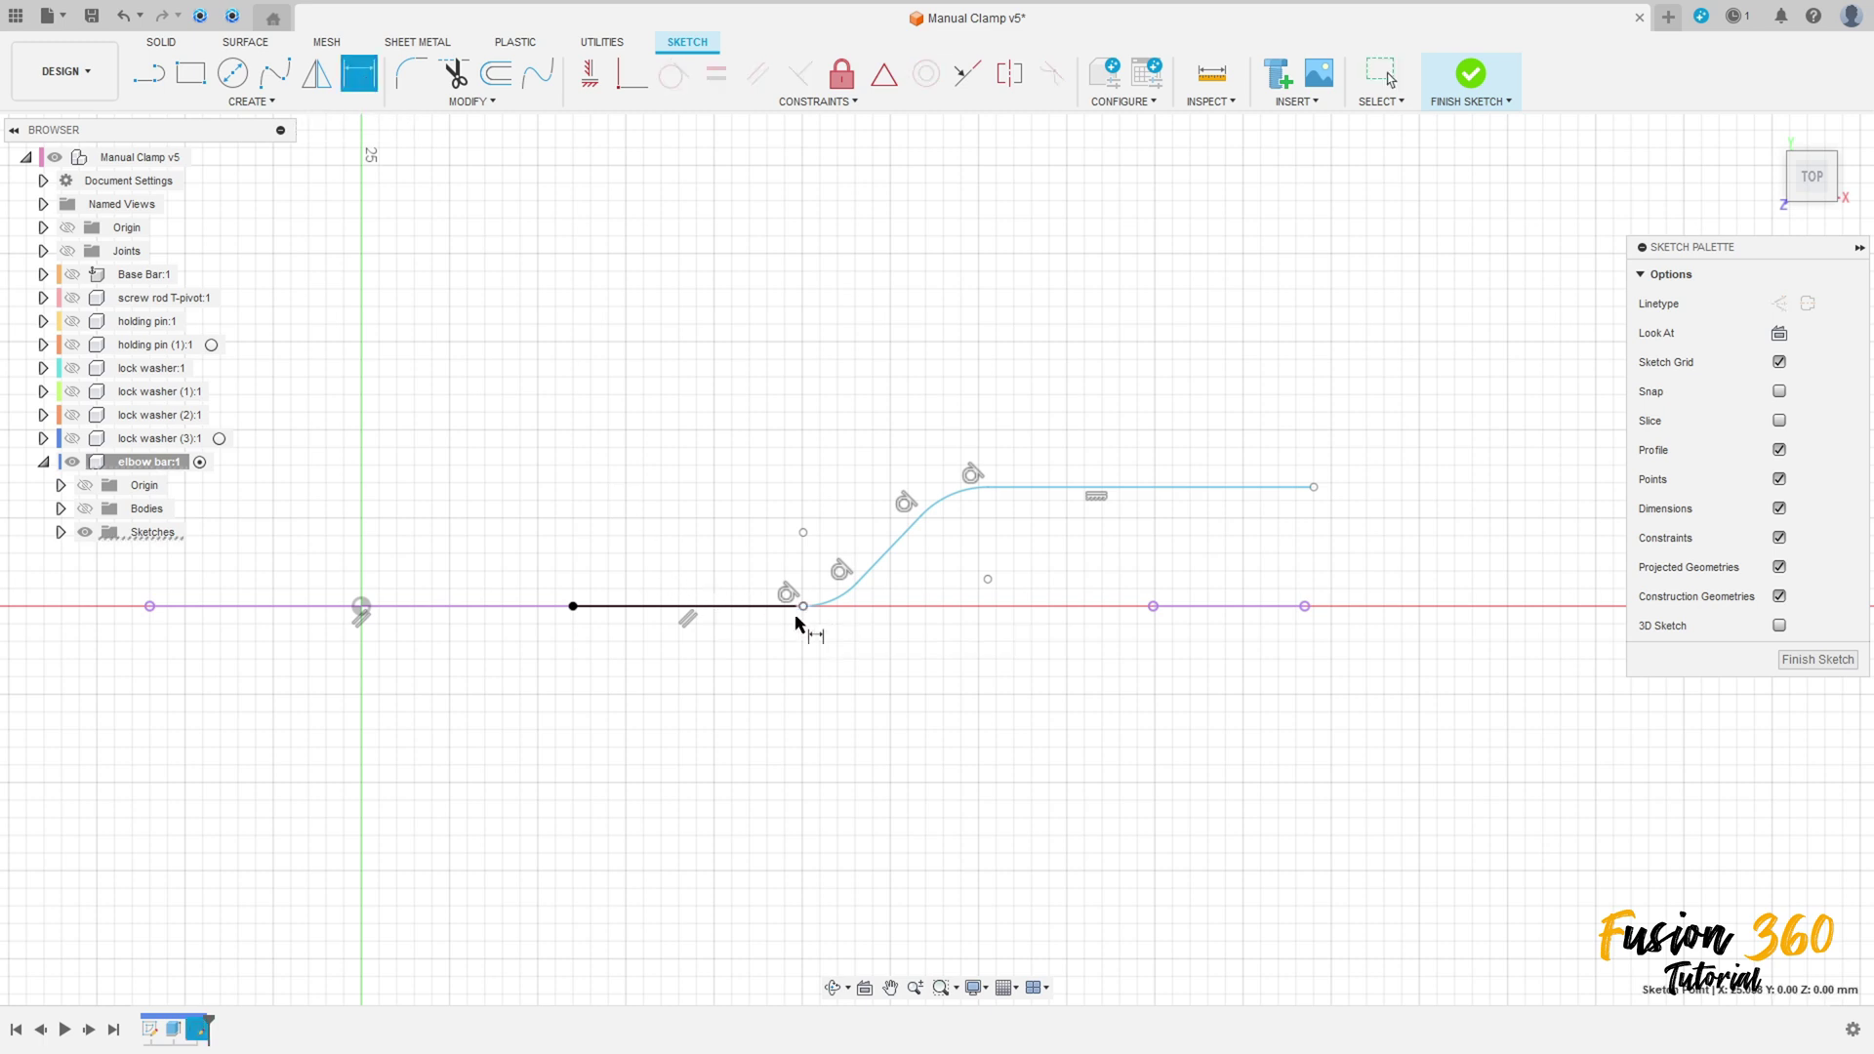
pyautogui.click(362, 607)
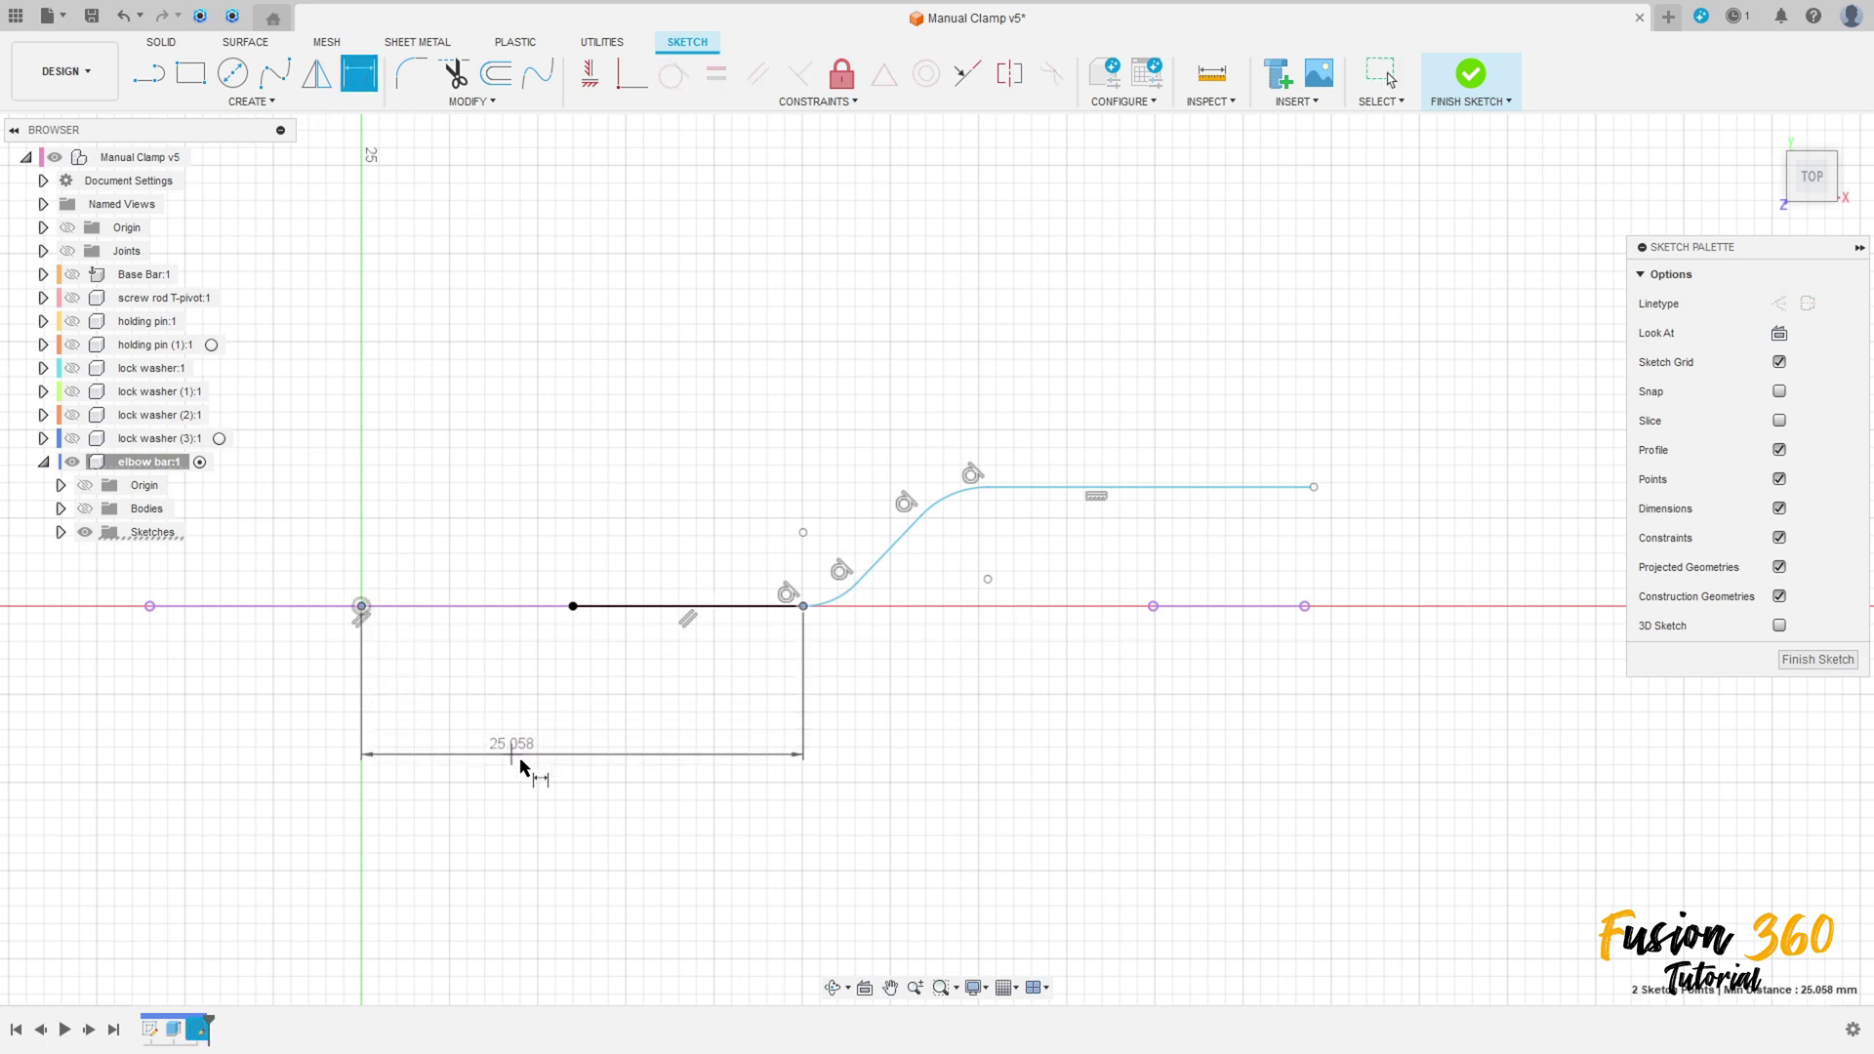
pyautogui.click(532, 770)
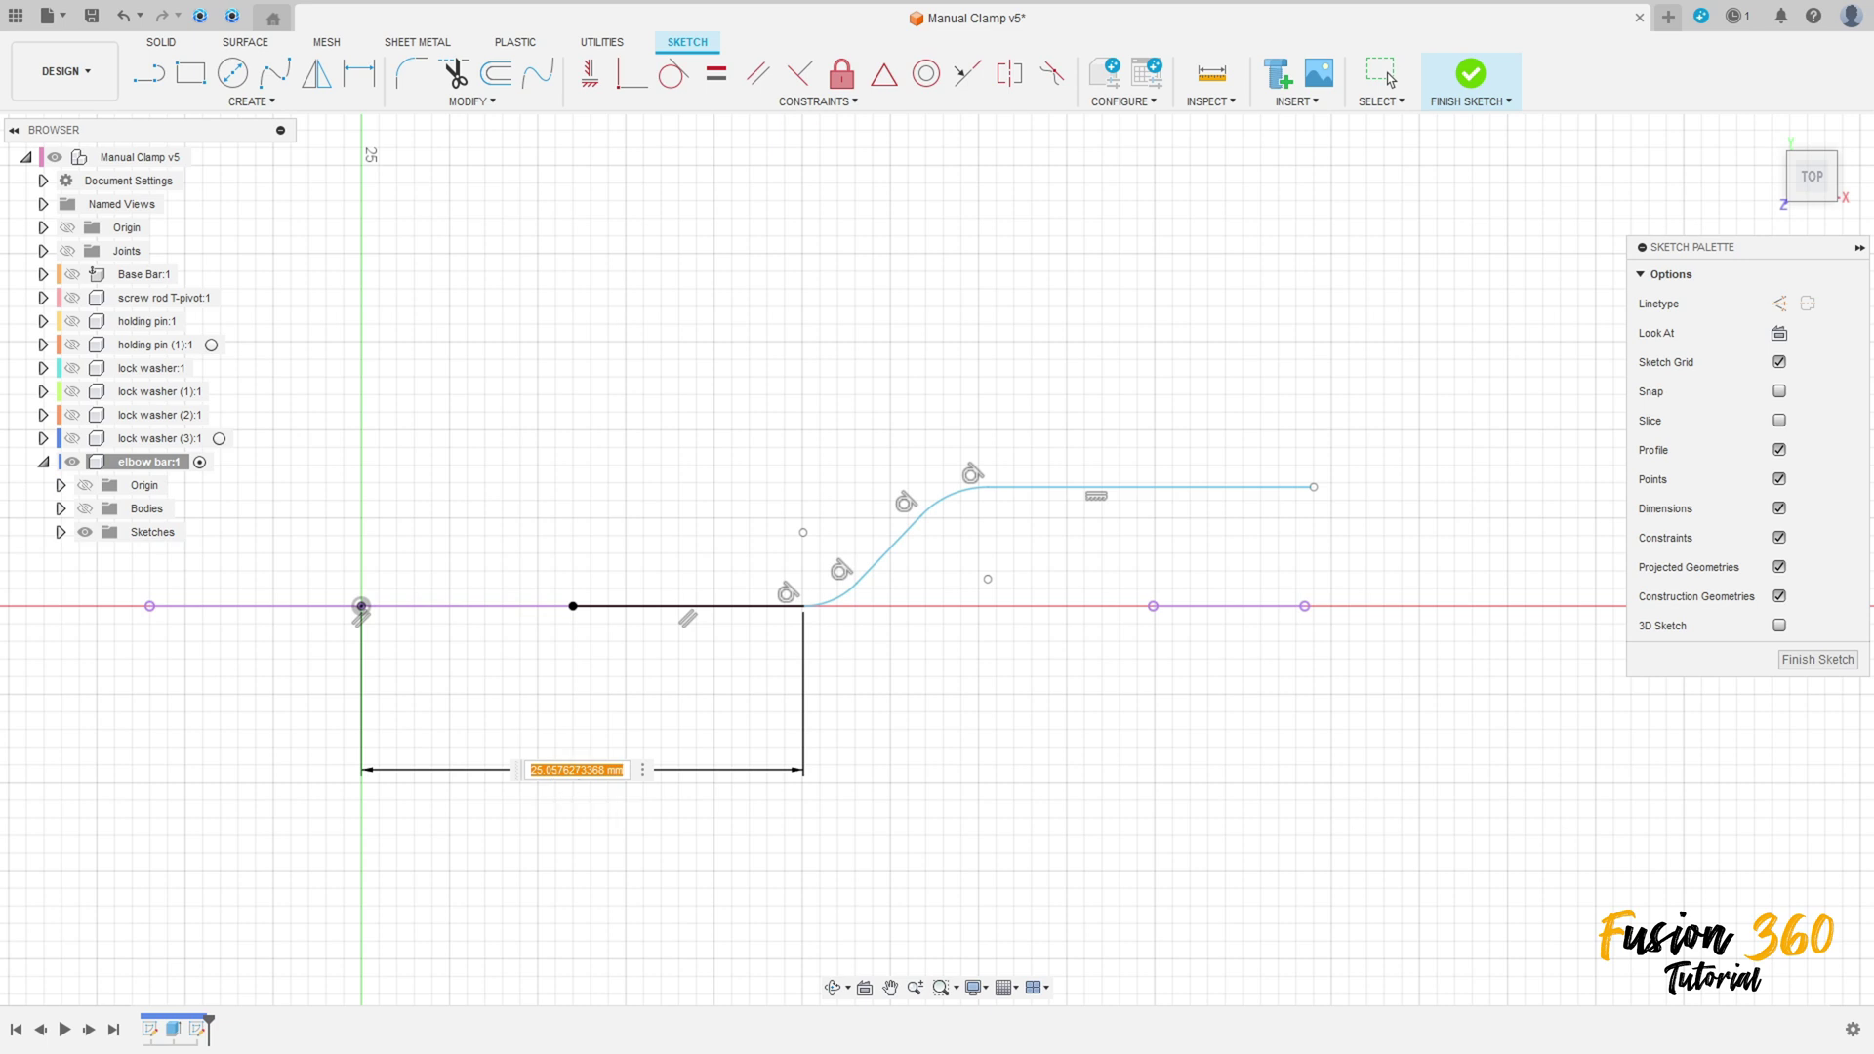
pyautogui.write('17,87')
pyautogui.press('Return')
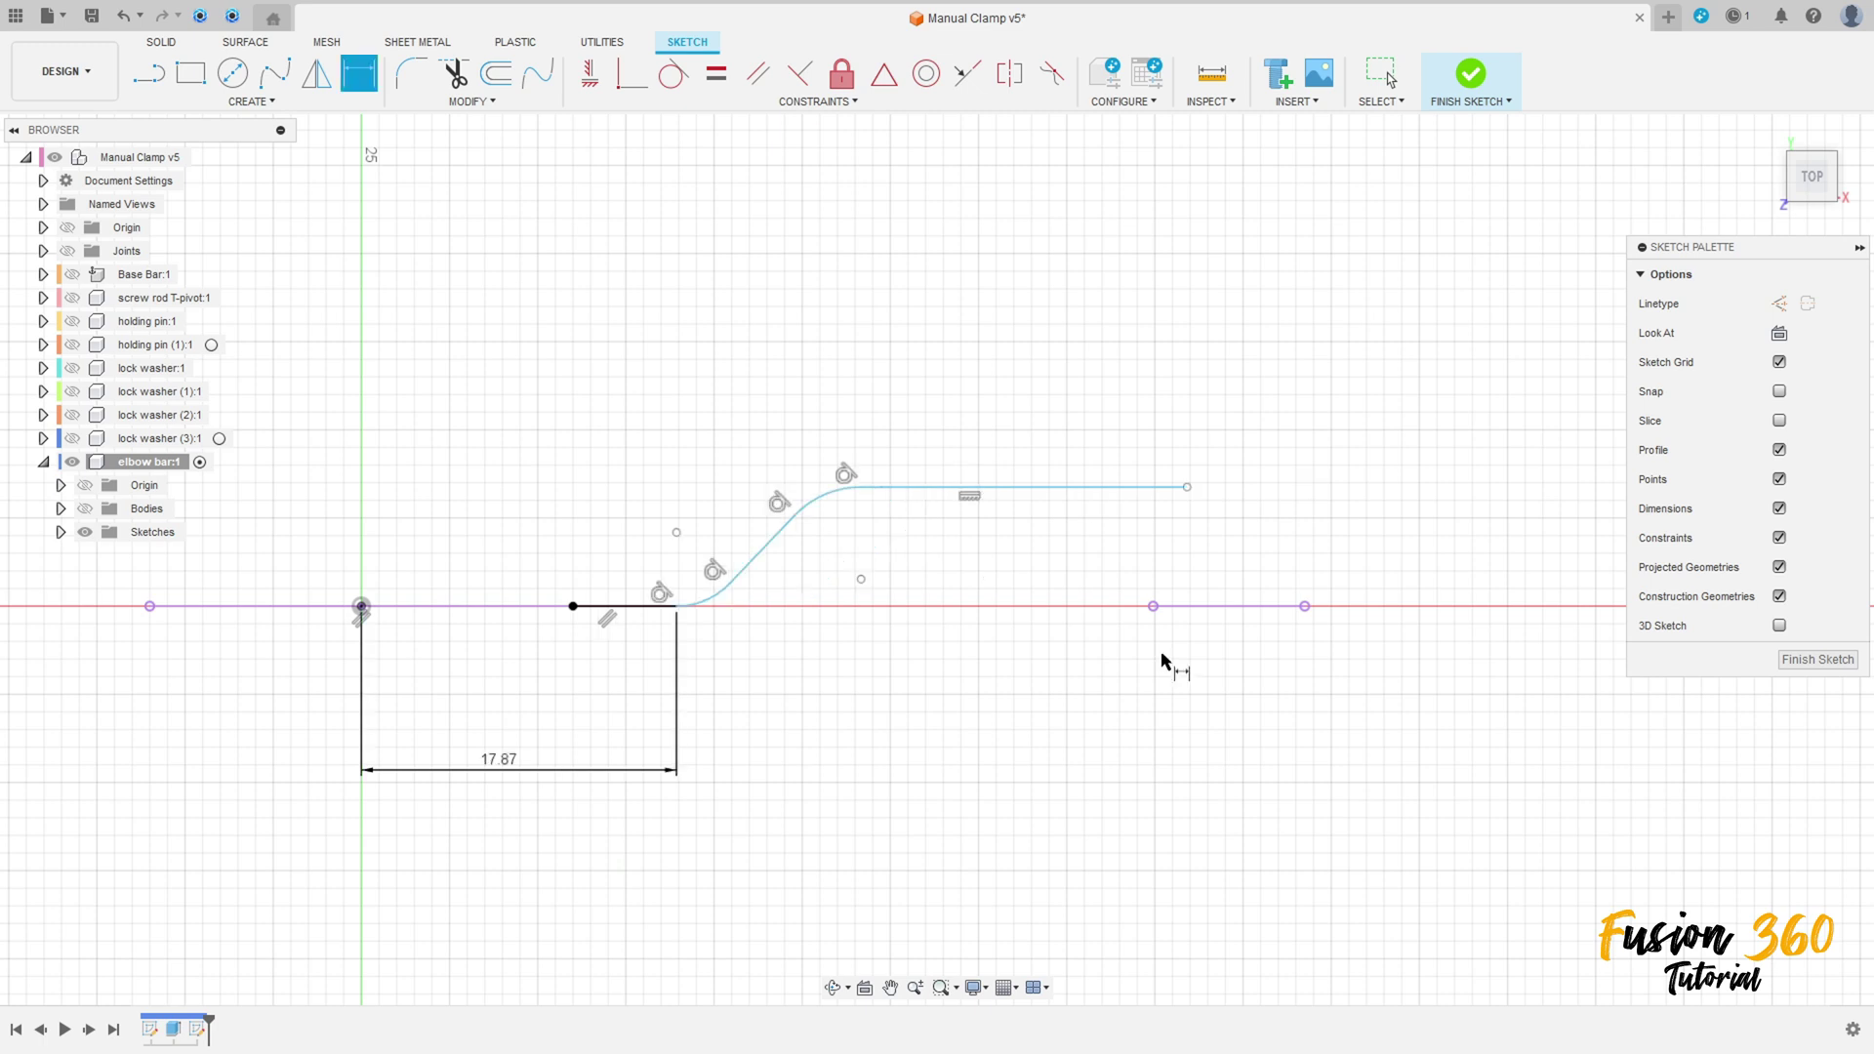
# Step: Dimension the path's lower arc to a 3 mm radius and its upper arc to a 1 mm radius
pyautogui.click(718, 636)
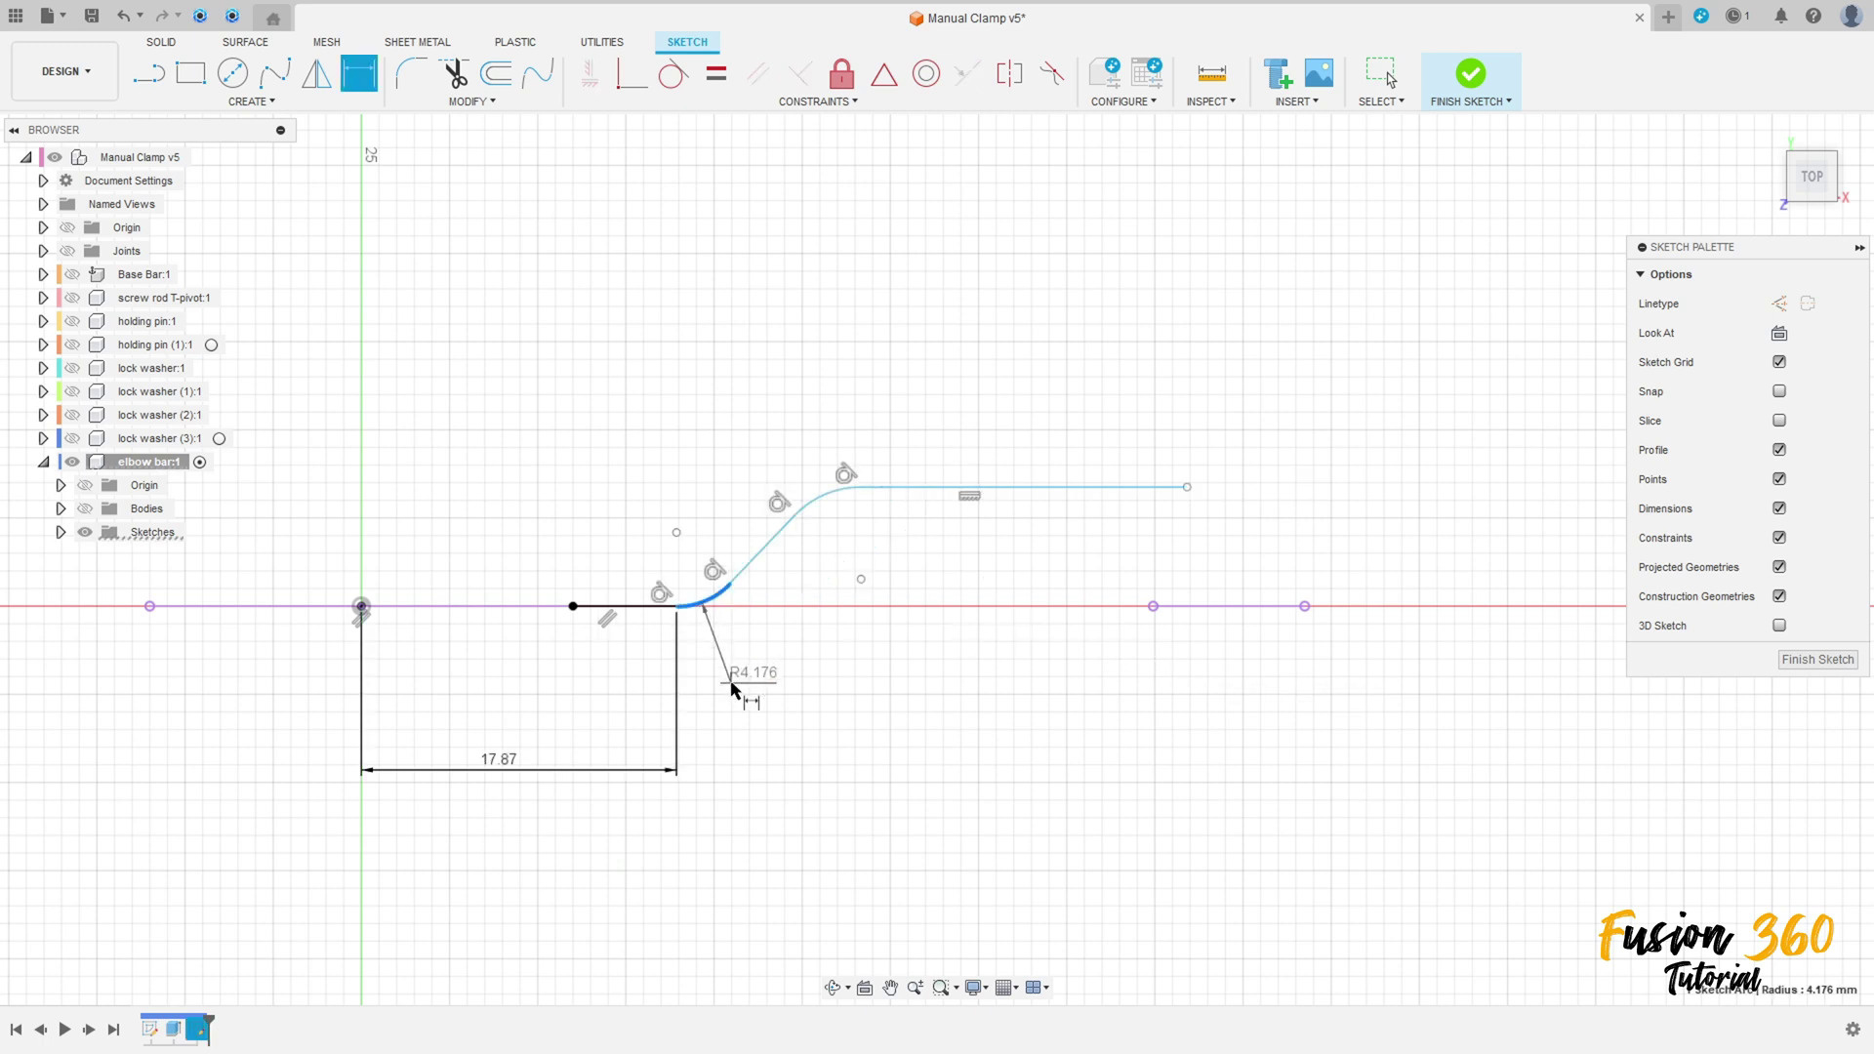
pyautogui.click(734, 680)
pyautogui.write('3')
pyautogui.press('Return')
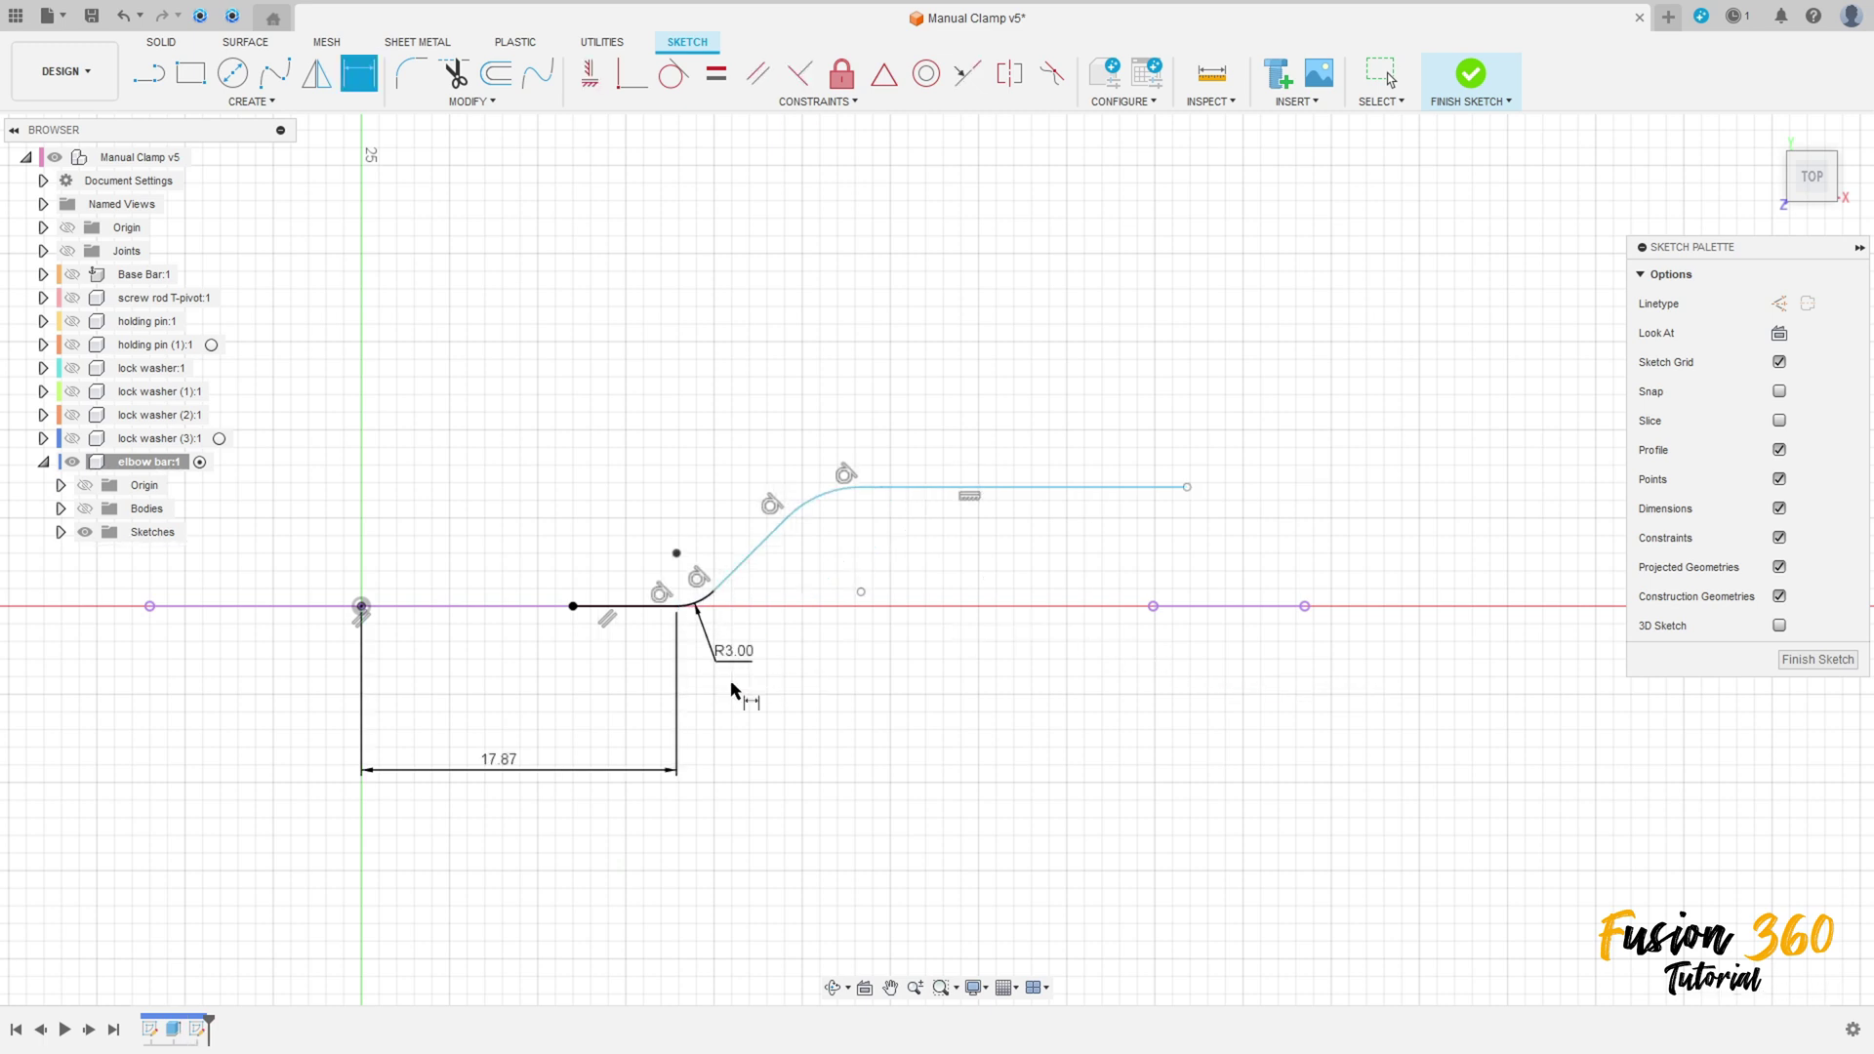
pyautogui.click(810, 500)
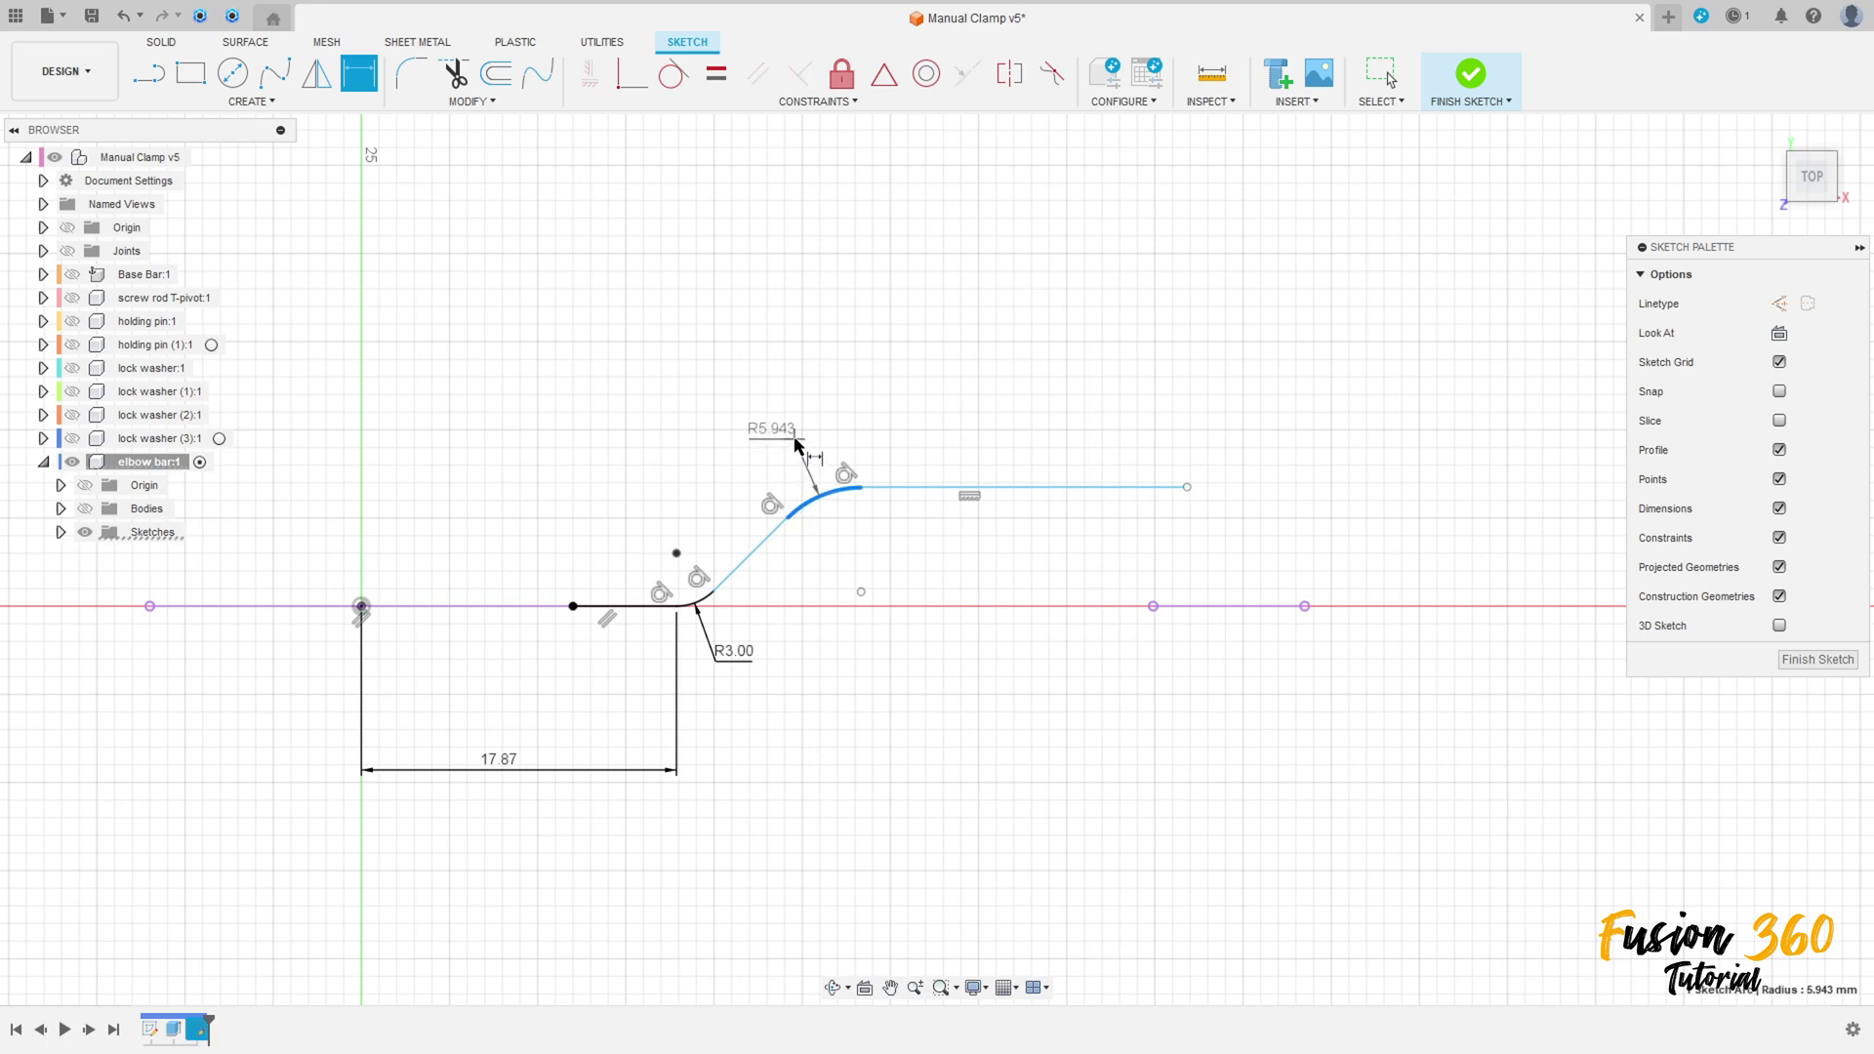
pyautogui.click(861, 592)
pyautogui.click(842, 544)
pyautogui.write('1')
pyautogui.press('Return')
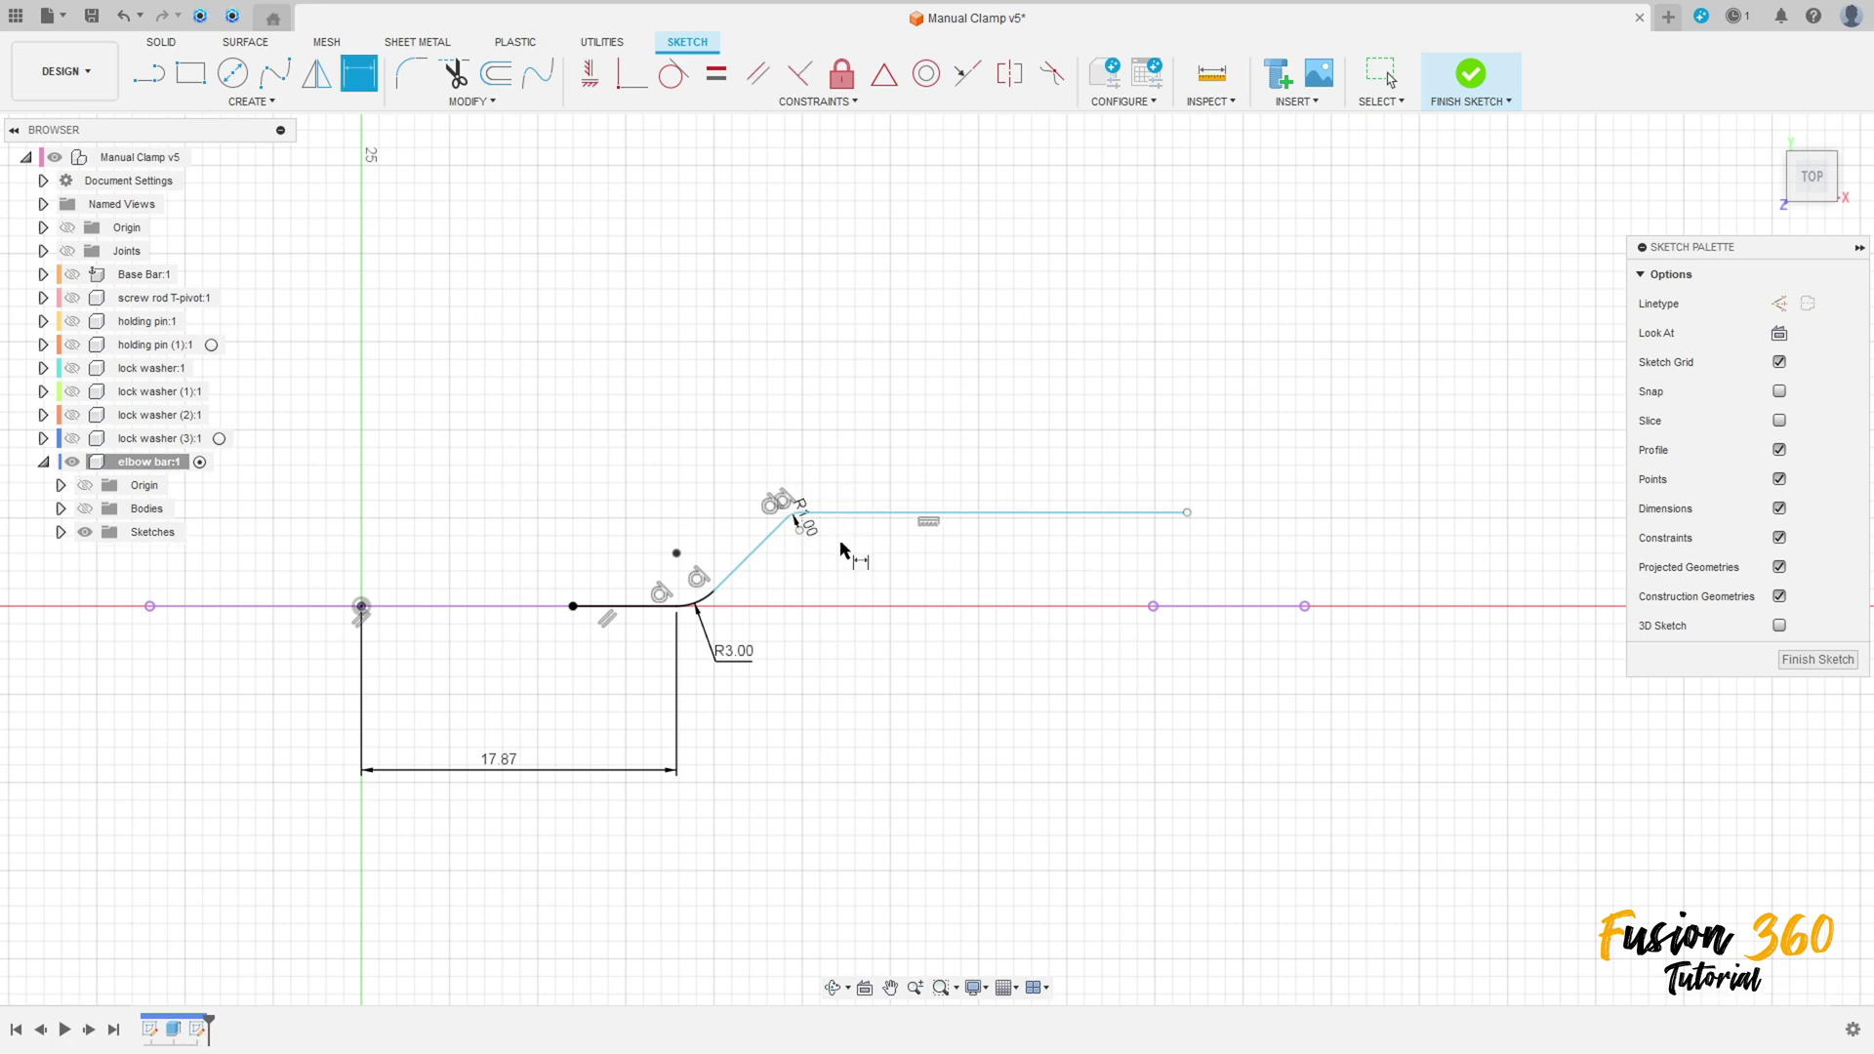
# Step: Try to align the upper line's free end with the outer endpoint of the short projected line using a Horizontal/Vertical constraint, and undo it
pyautogui.scroll(2, 1067, 517)
pyautogui.moveTo(1248, 535); pyautogui.dragTo(1043, 534, button='middle')
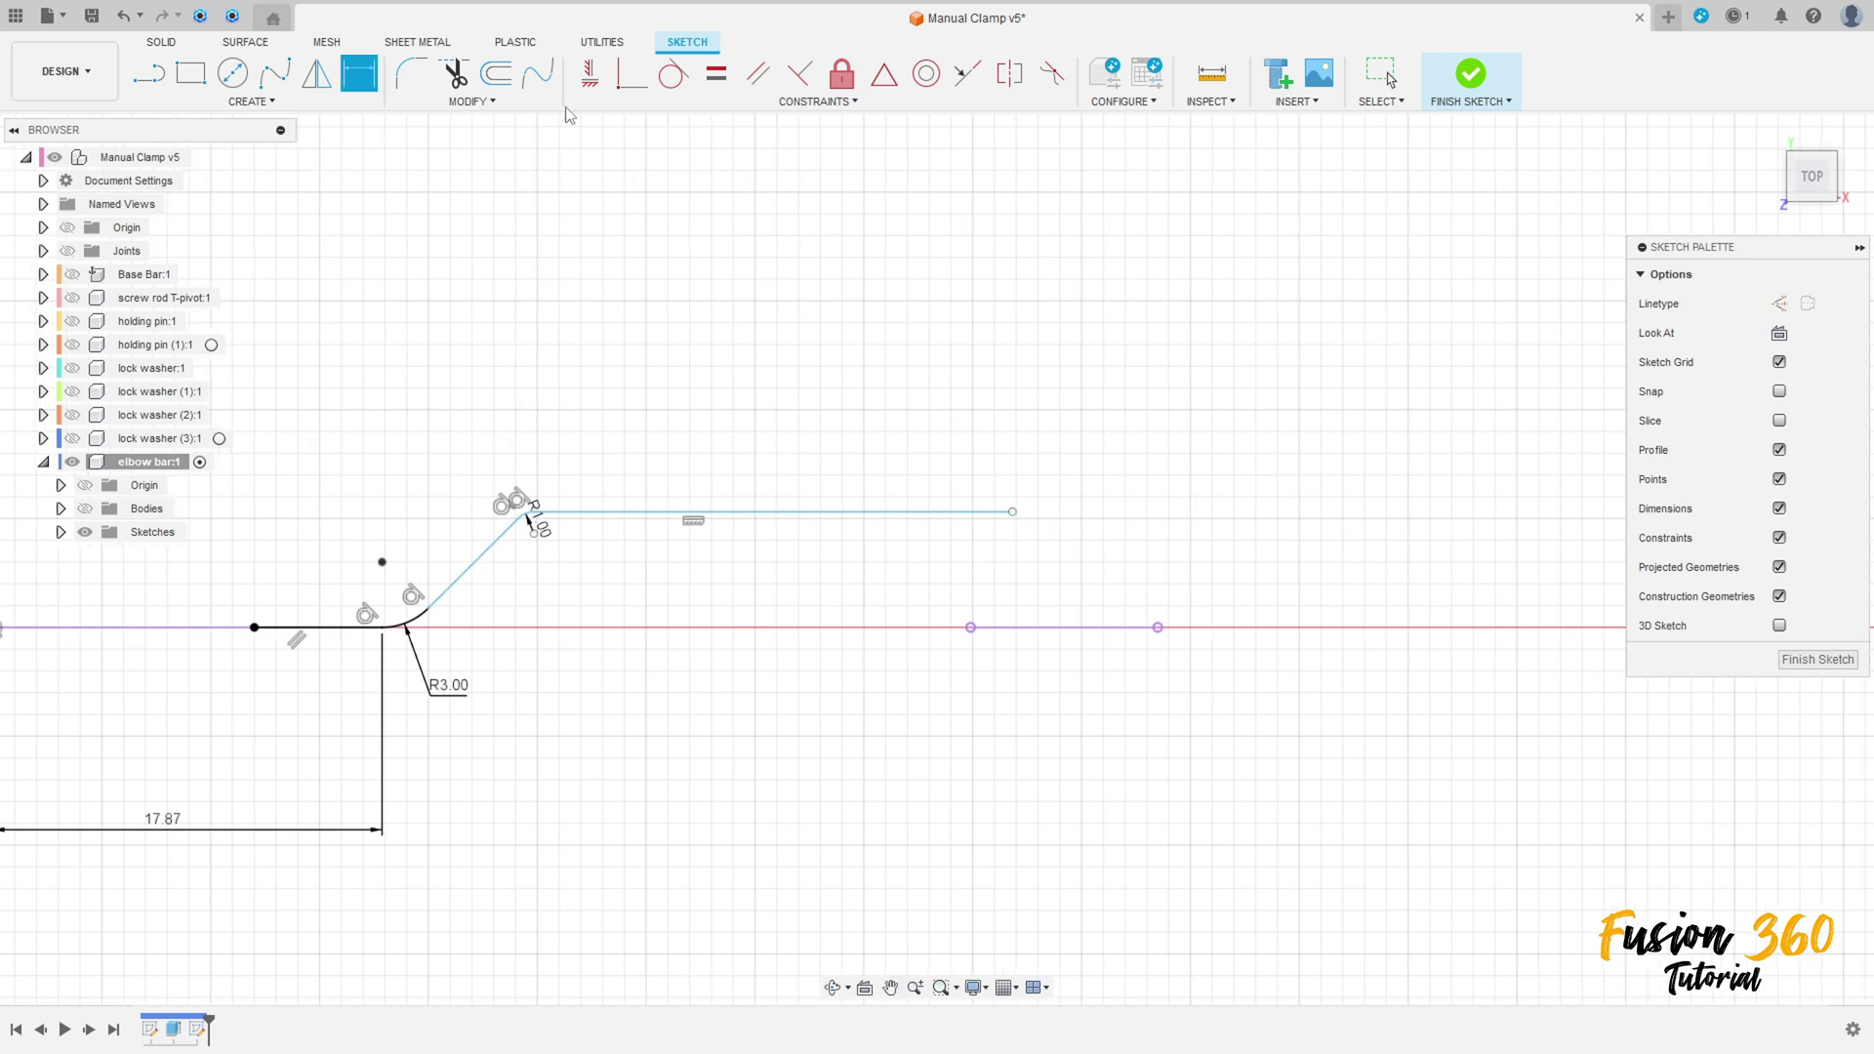
pyautogui.click(589, 90)
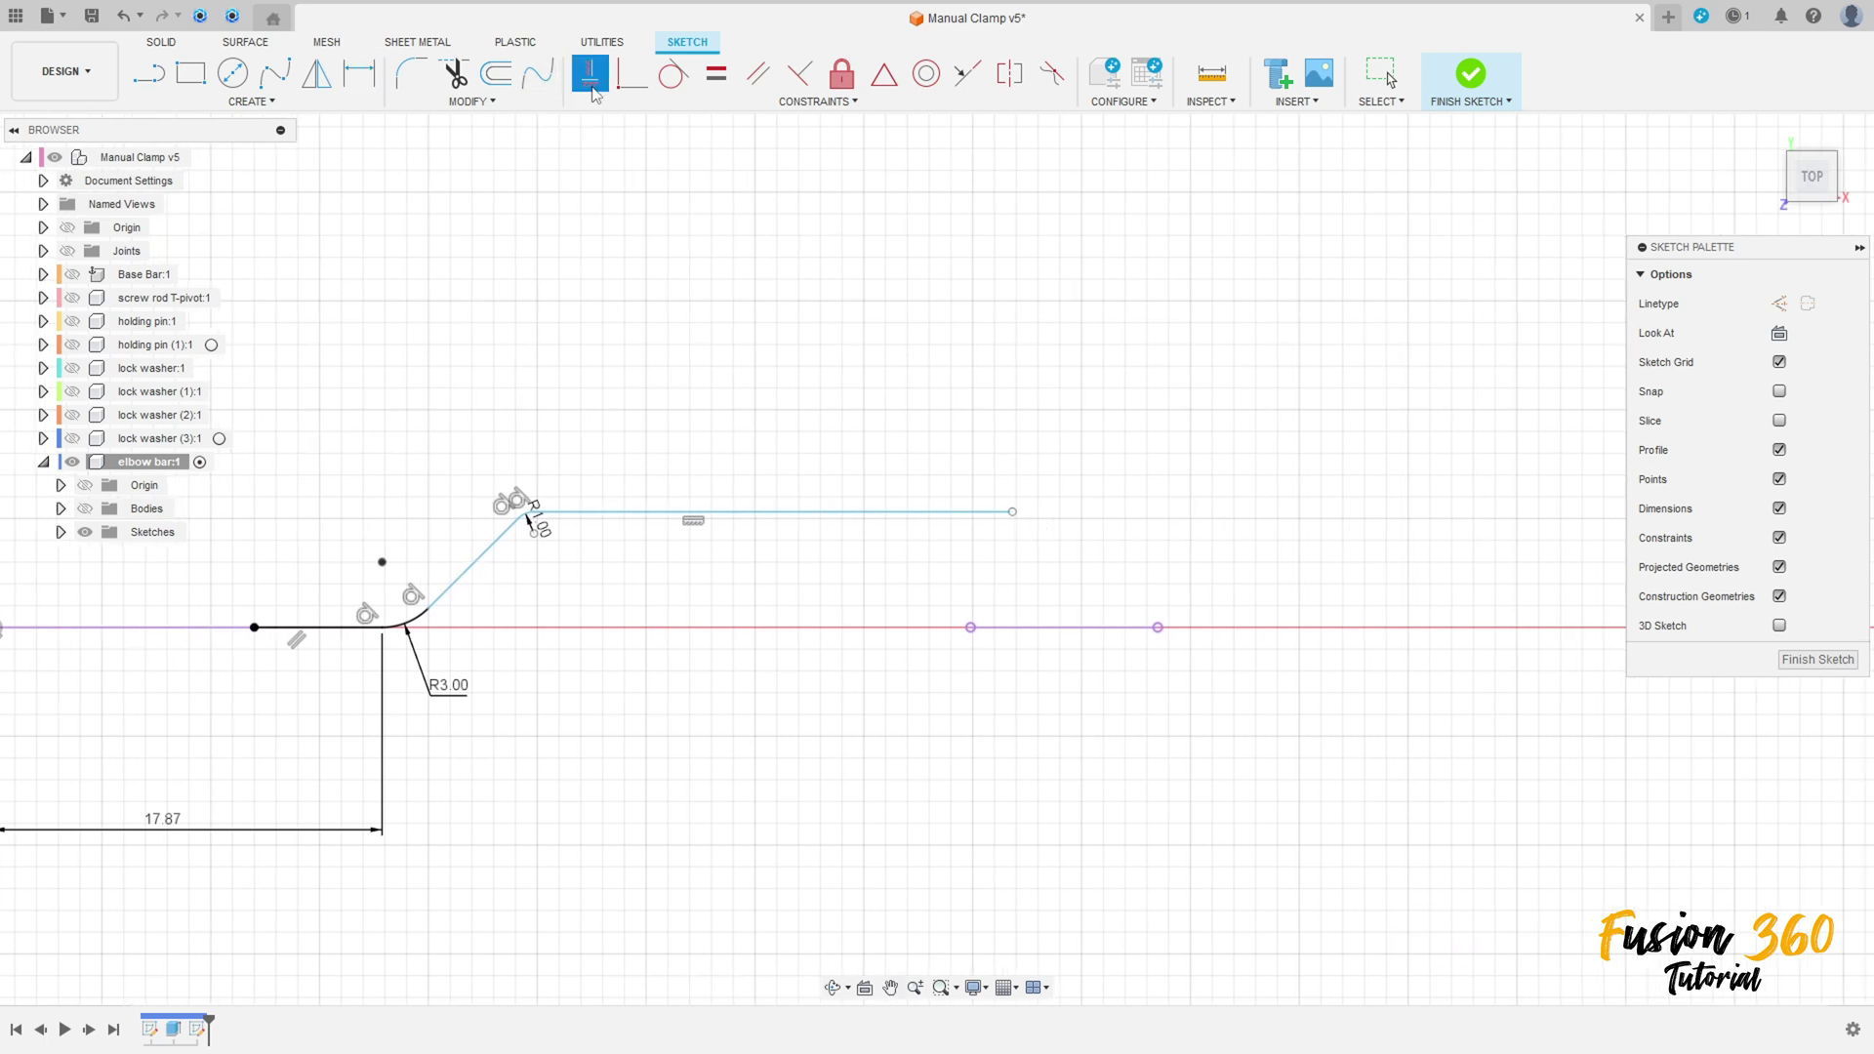
pyautogui.click(1014, 514)
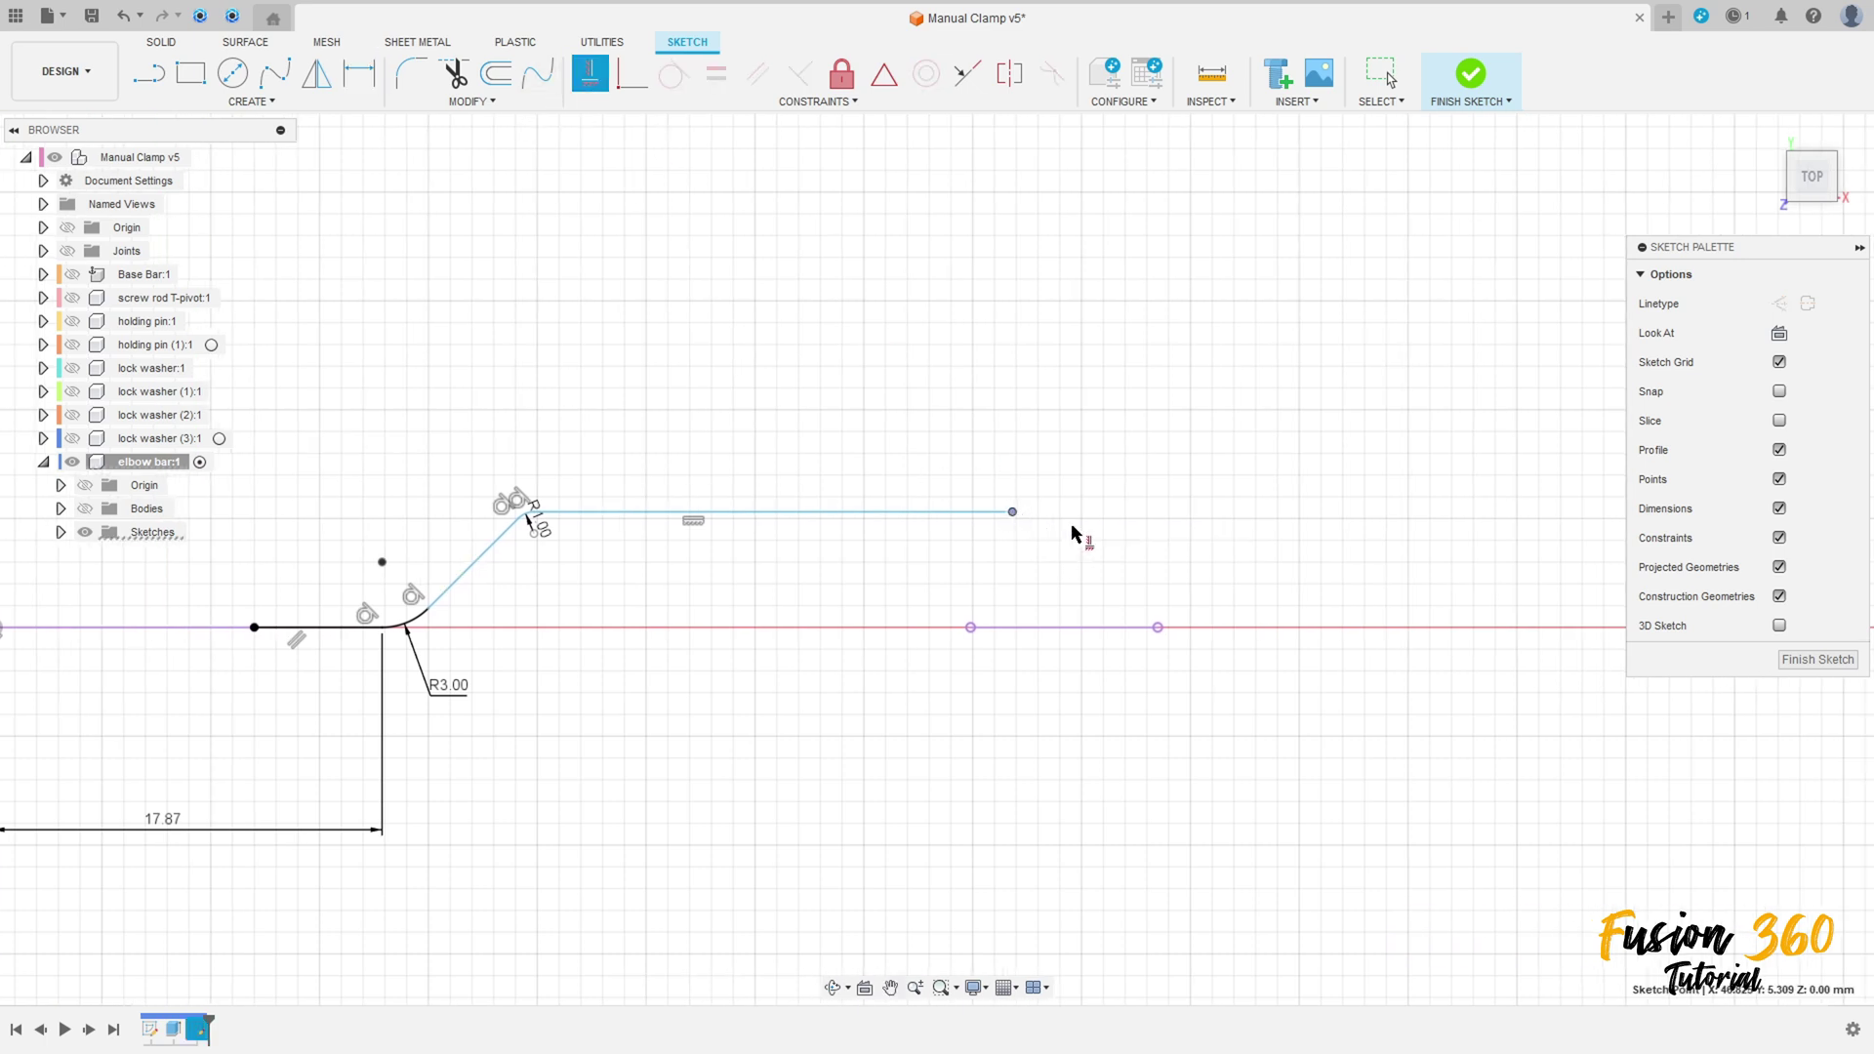
pyautogui.click(1159, 629)
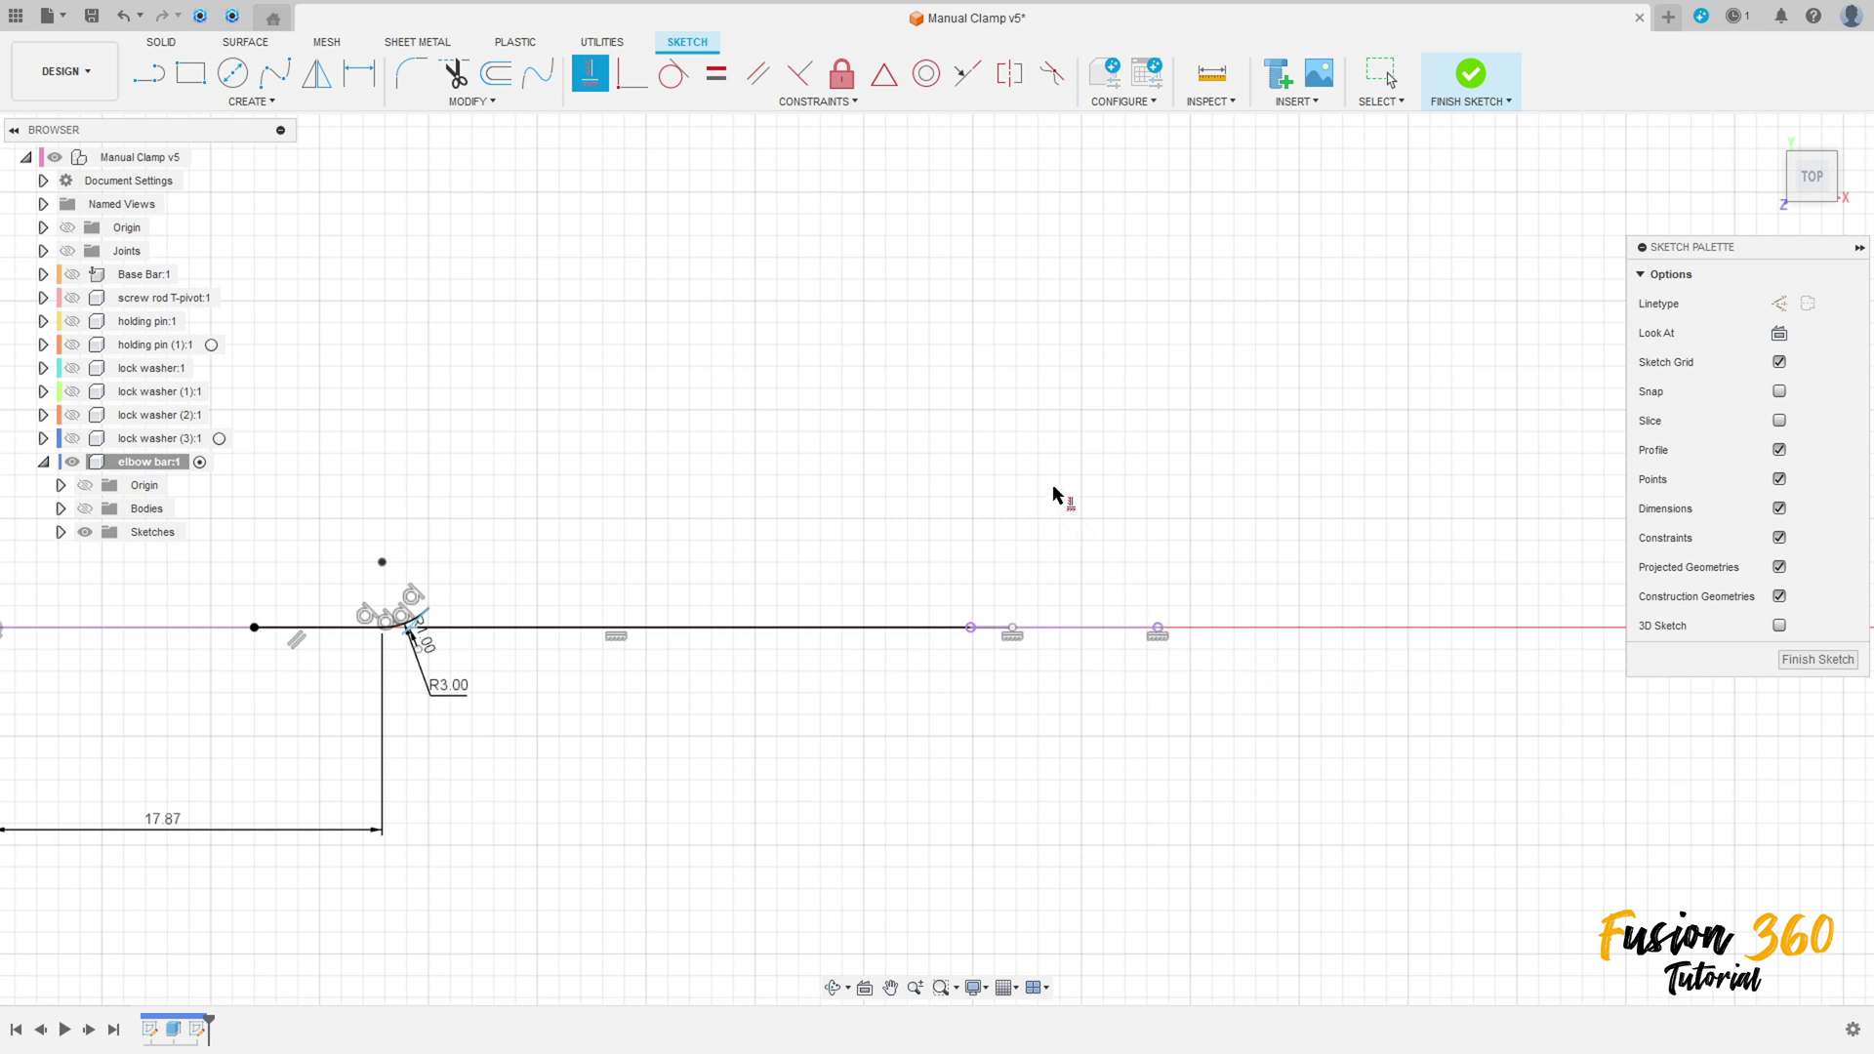
pyautogui.press('Escape')
pyautogui.hotkey('ctrl', 'z')
# Step: Stretch the upper line's free end above the outer endpoint of the short projected line and constrain the two points vertically
pyautogui.moveTo(1016, 513); pyautogui.dragTo(1155, 513)
pyautogui.click(586, 74)
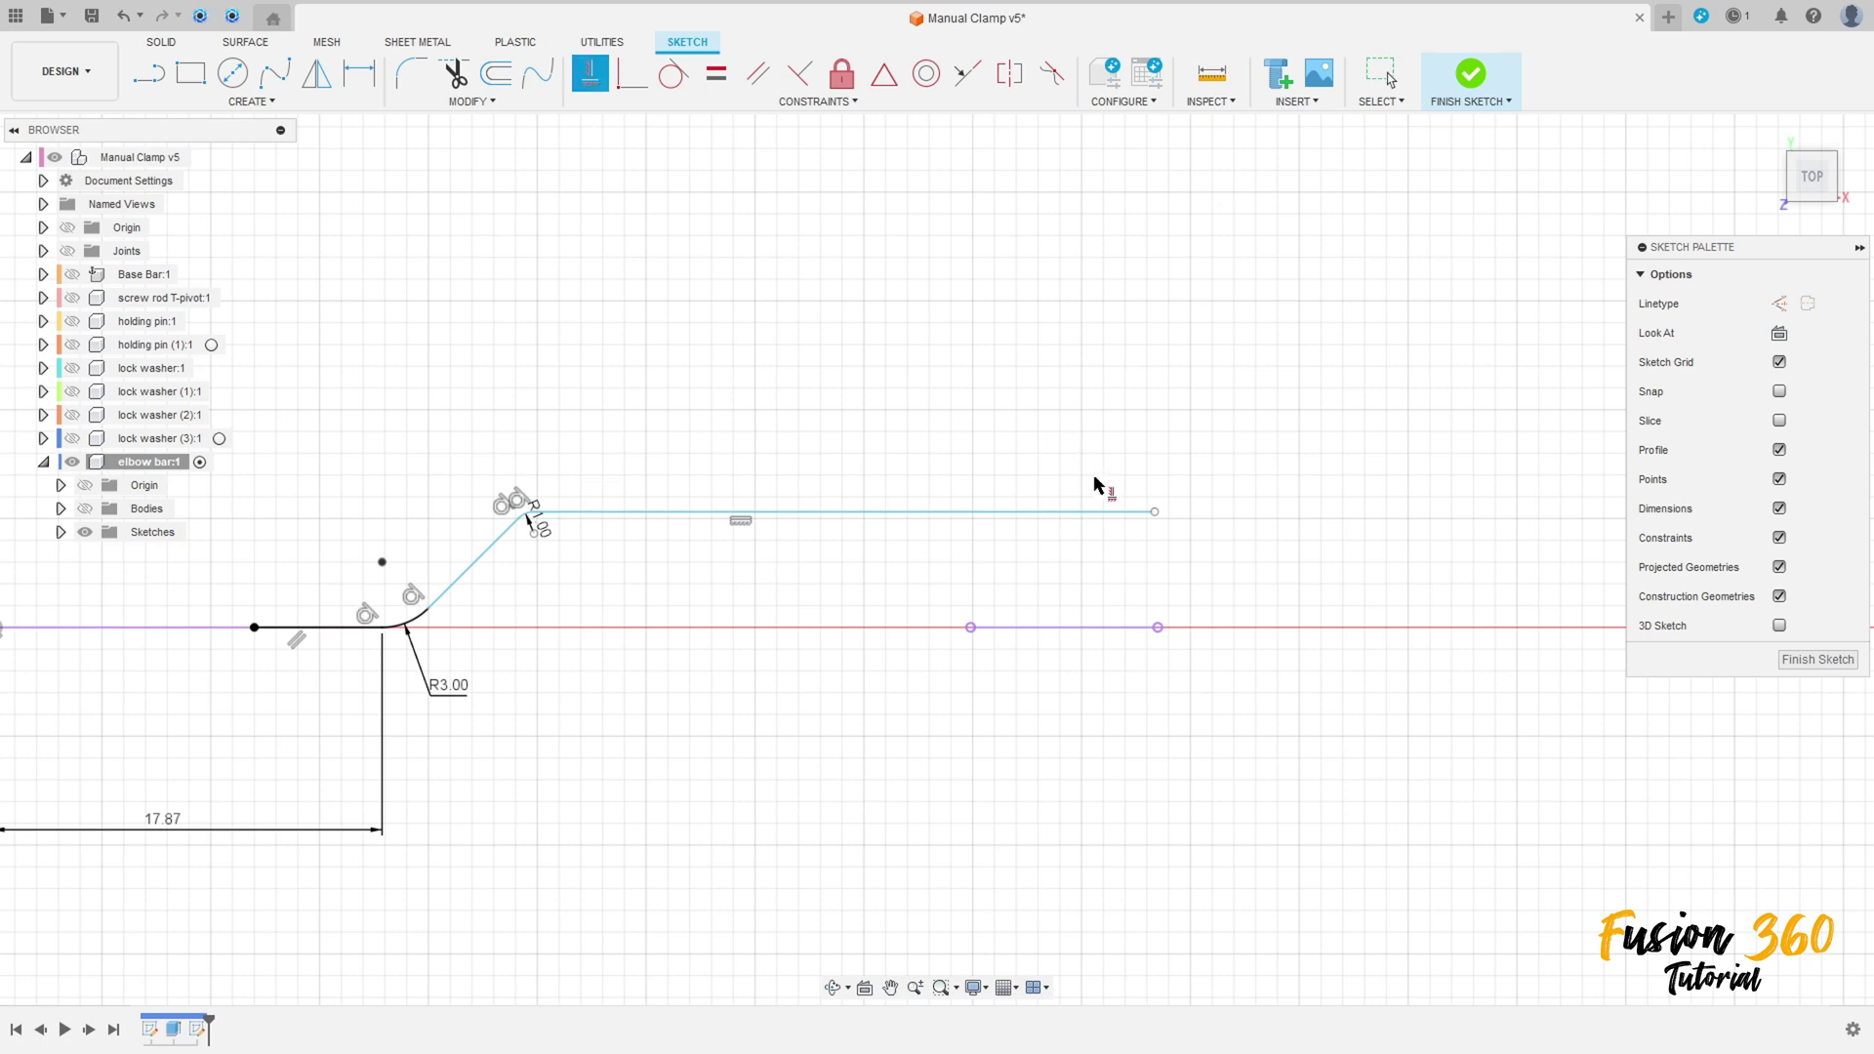
pyautogui.click(1154, 512)
pyautogui.click(1159, 630)
# Step: Offset the whole chained path 2.5 mm to its upper side
pyautogui.scroll(-2, 850, 644)
pyautogui.moveTo(836, 646); pyautogui.dragTo(1093, 640, button='middle')
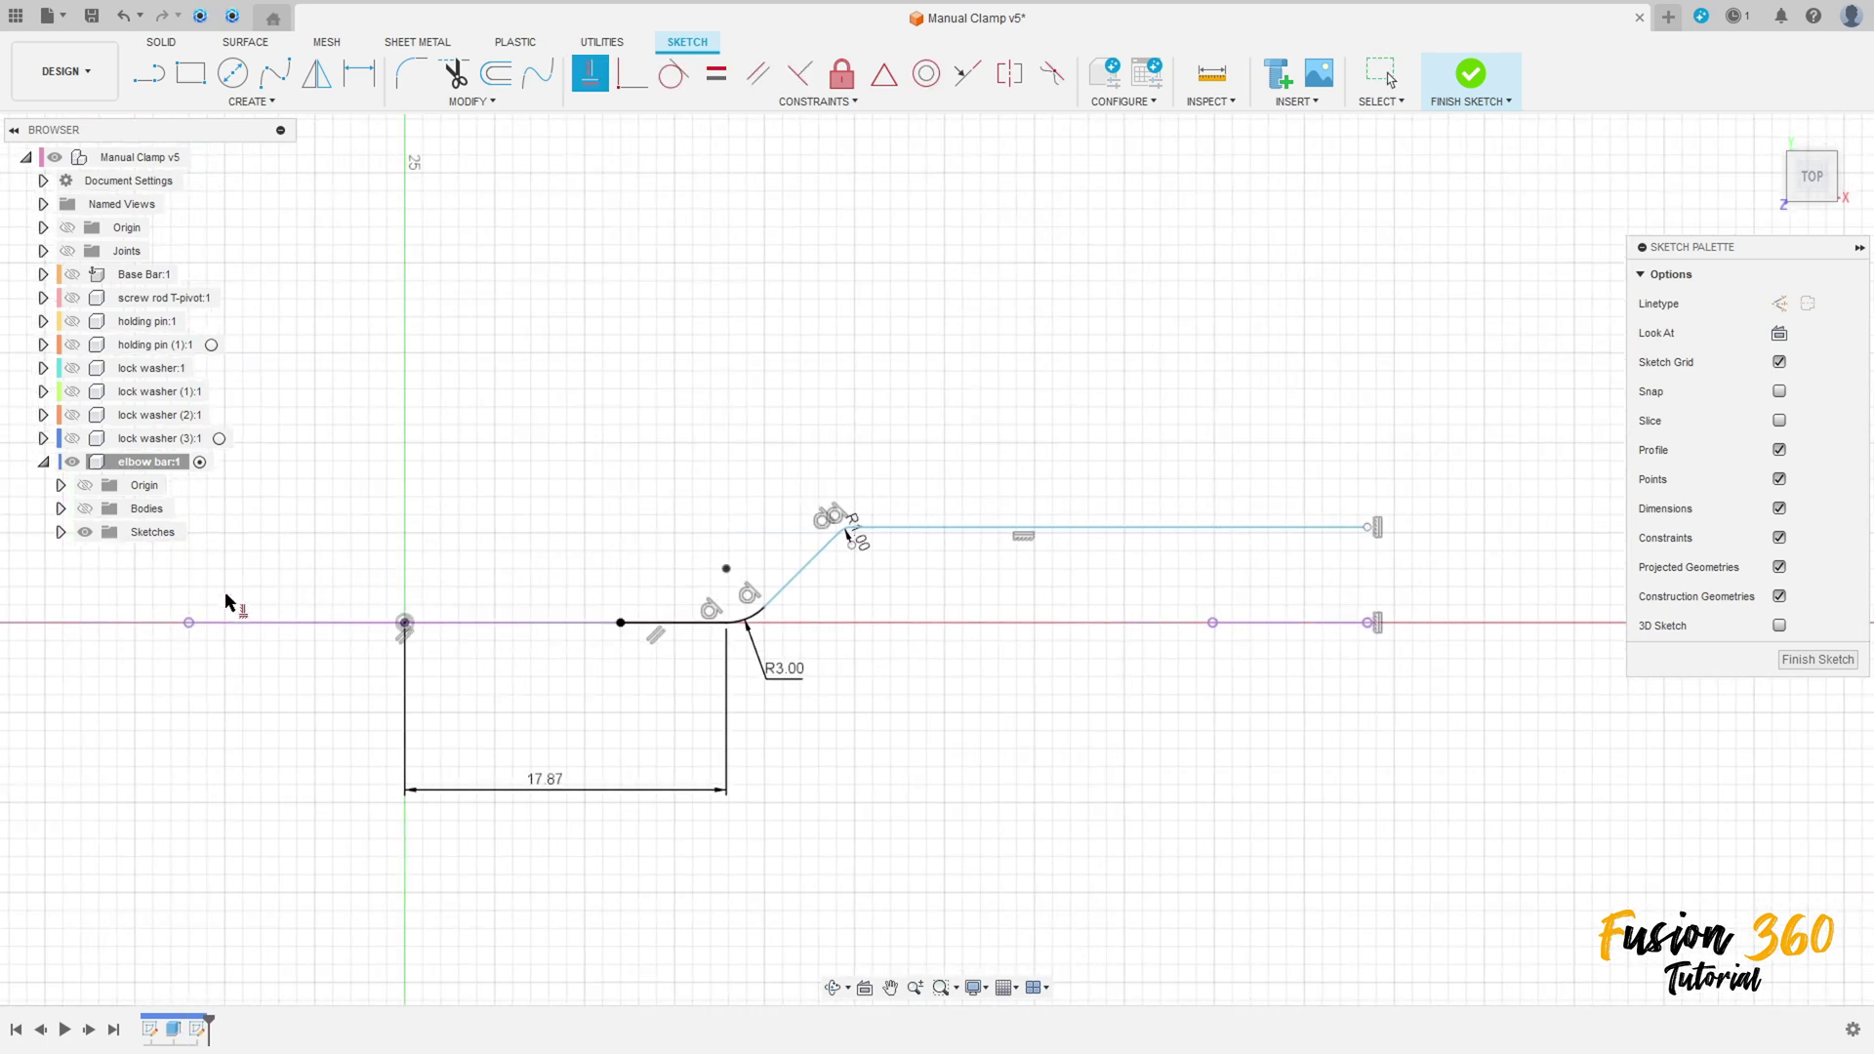
pyautogui.moveTo(447, 566); pyautogui.dragTo(525, 591, button='middle')
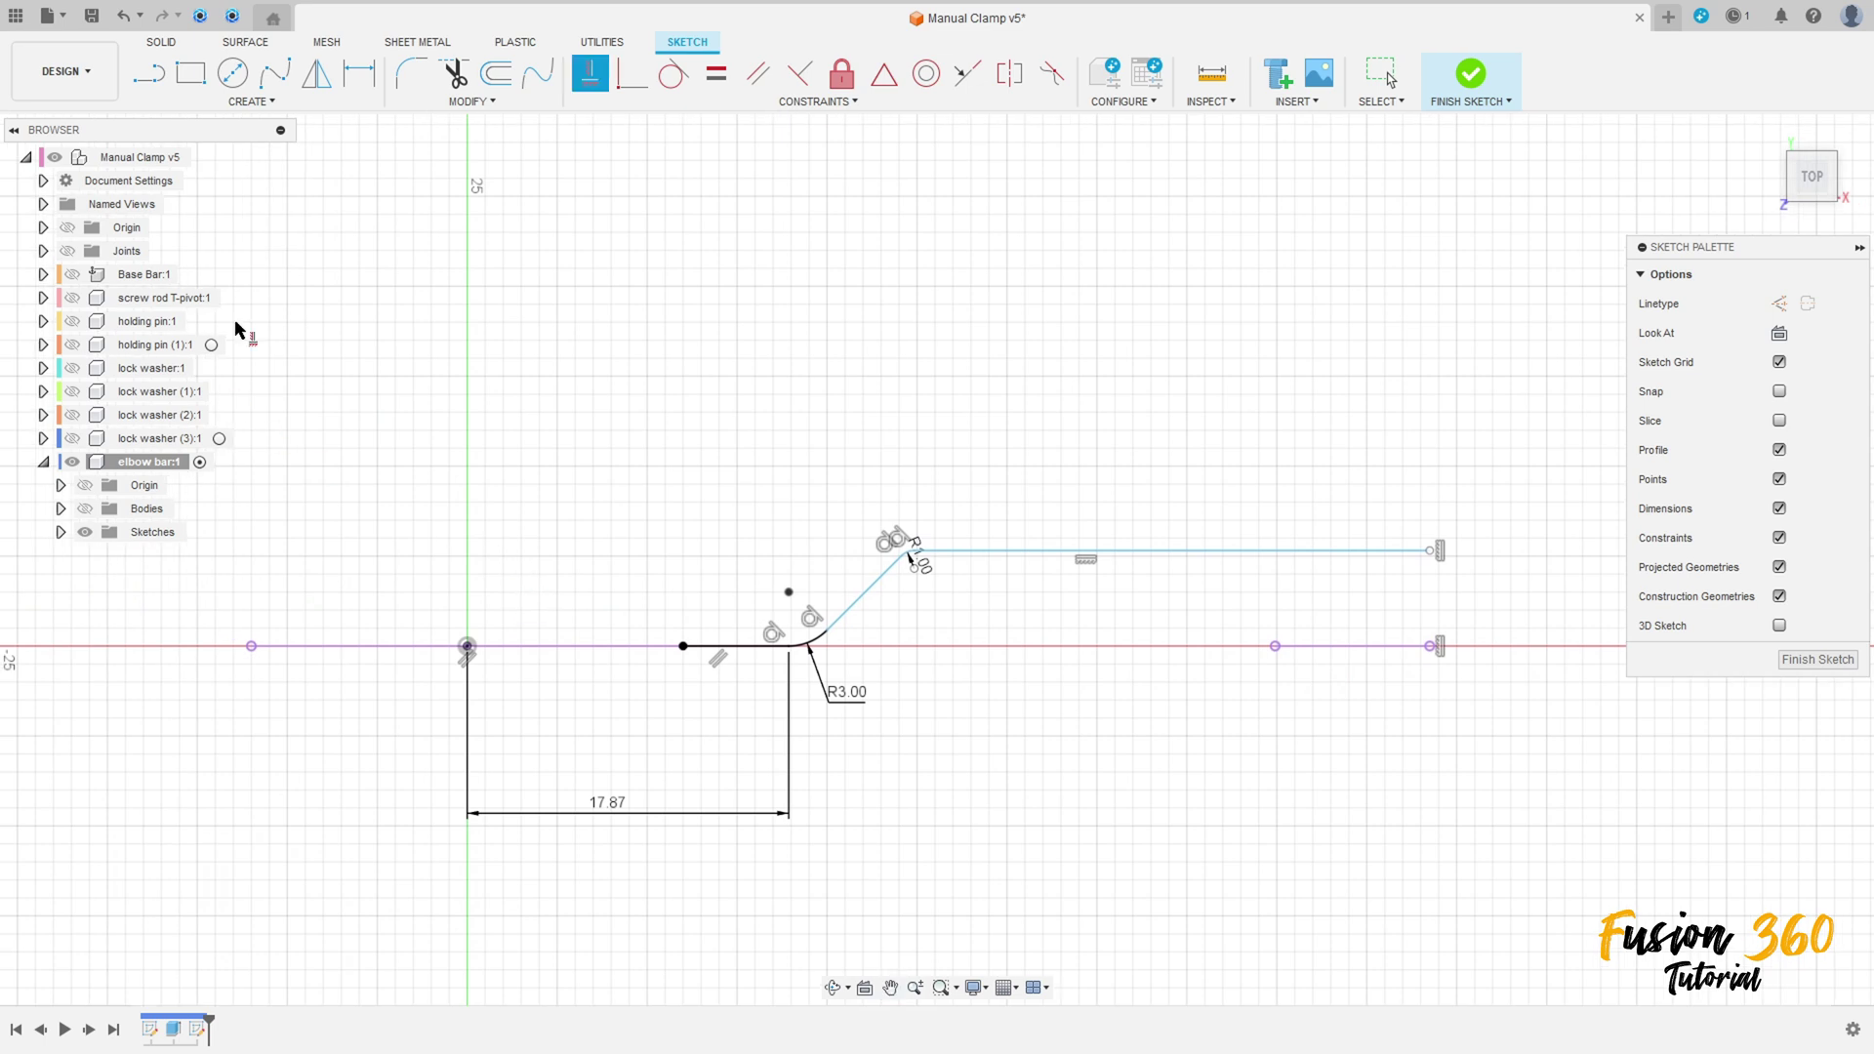
pyautogui.click(496, 73)
pyautogui.click(406, 648)
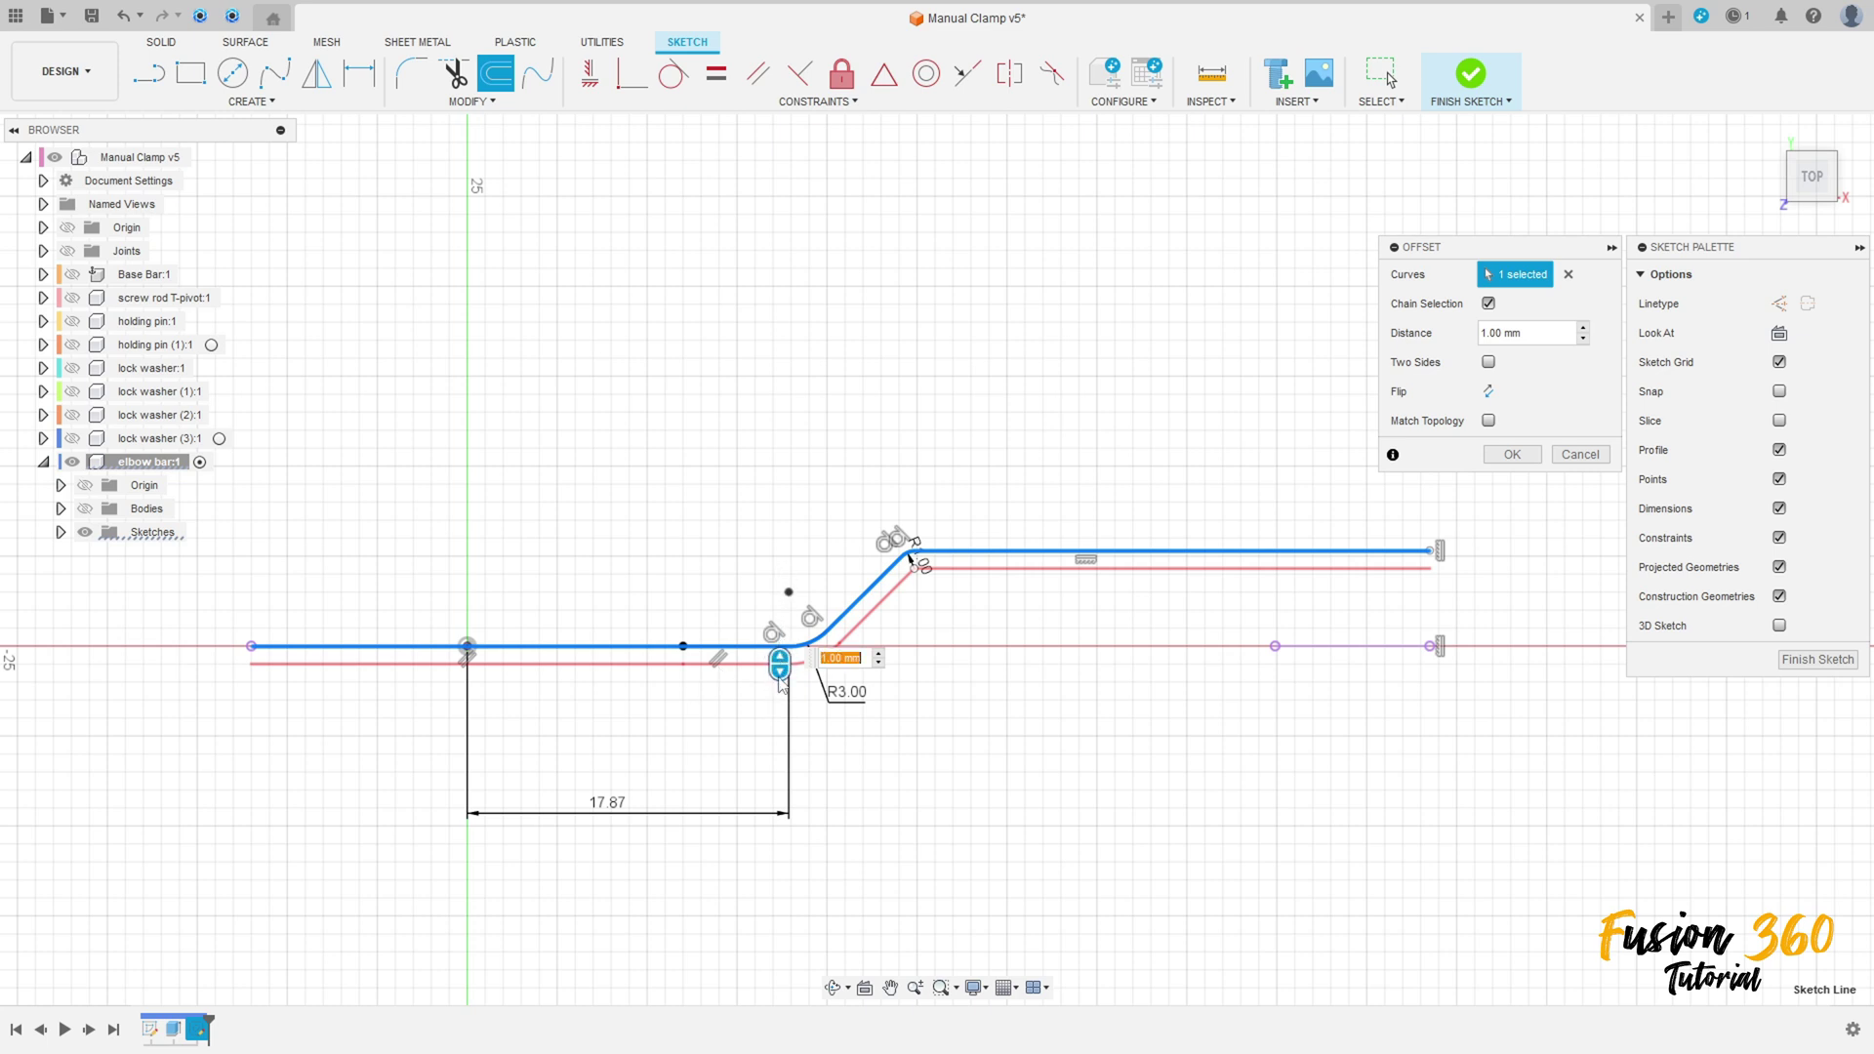
pyautogui.click(1489, 391)
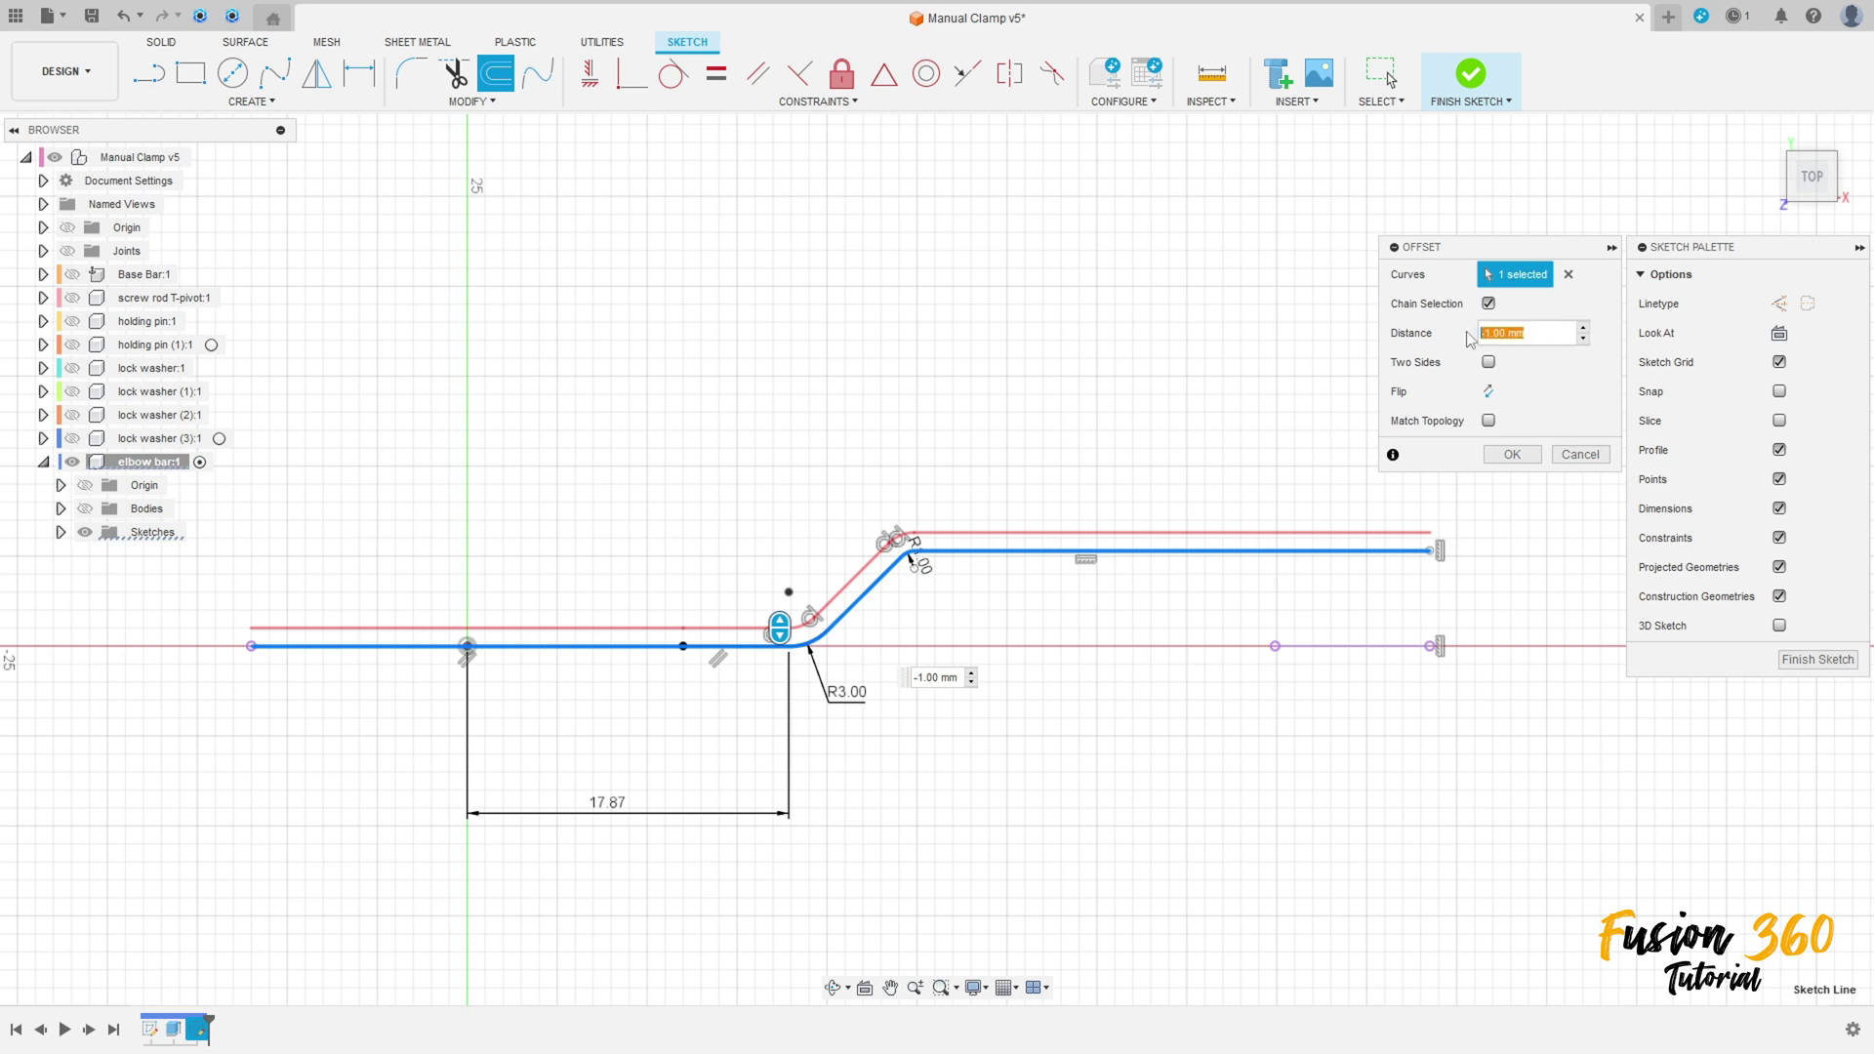
pyautogui.press('Return')
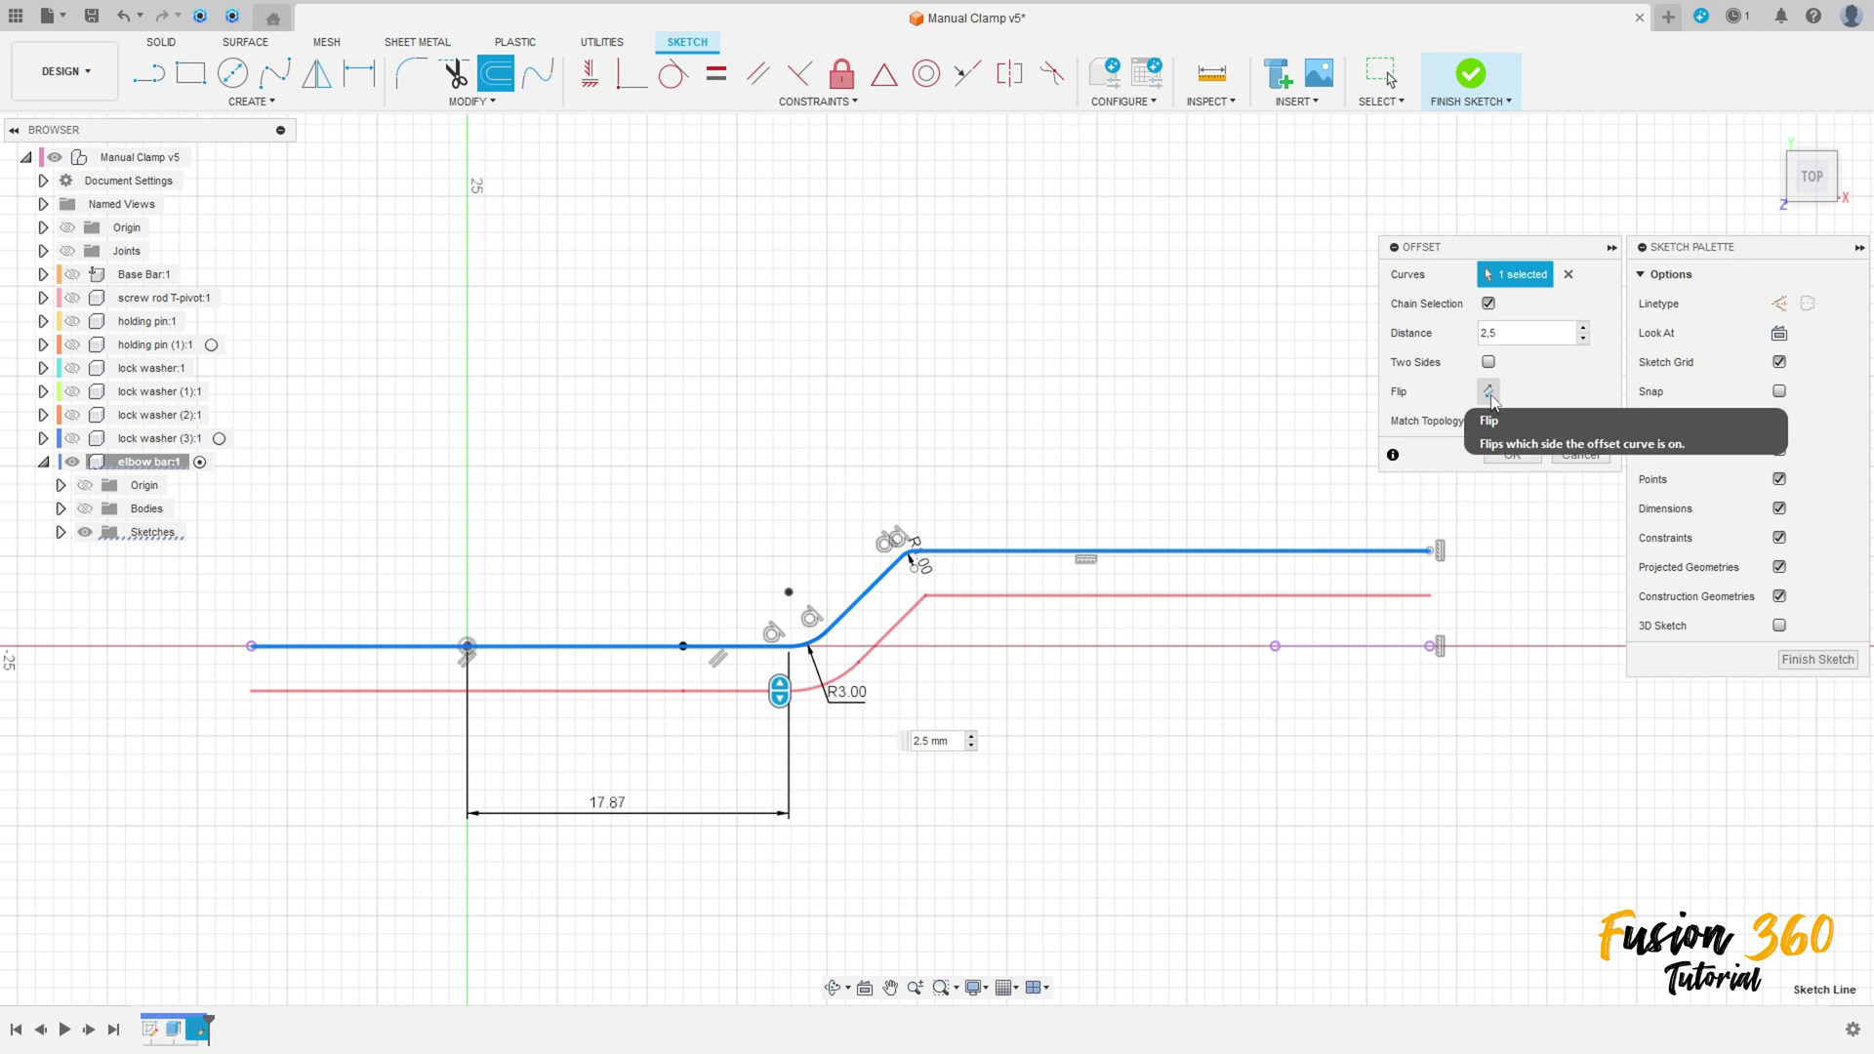
pyautogui.click(1488, 393)
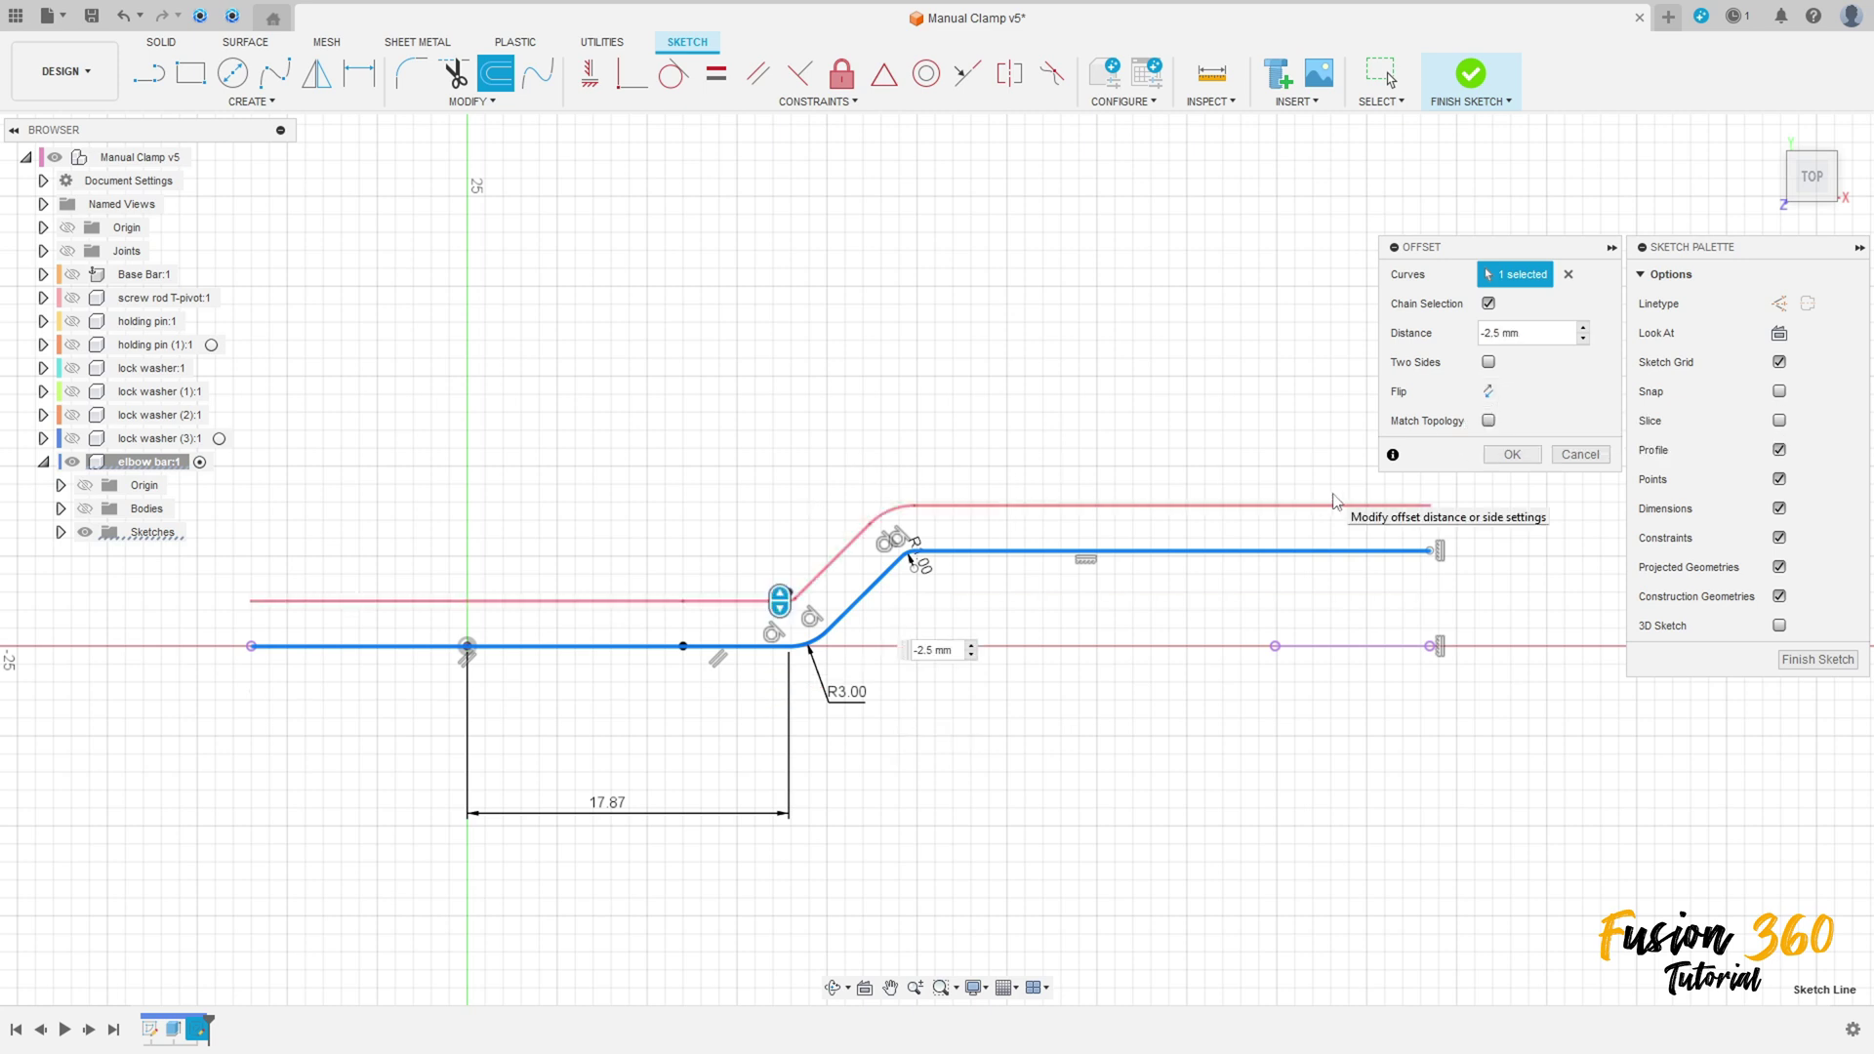
pyautogui.click(1513, 455)
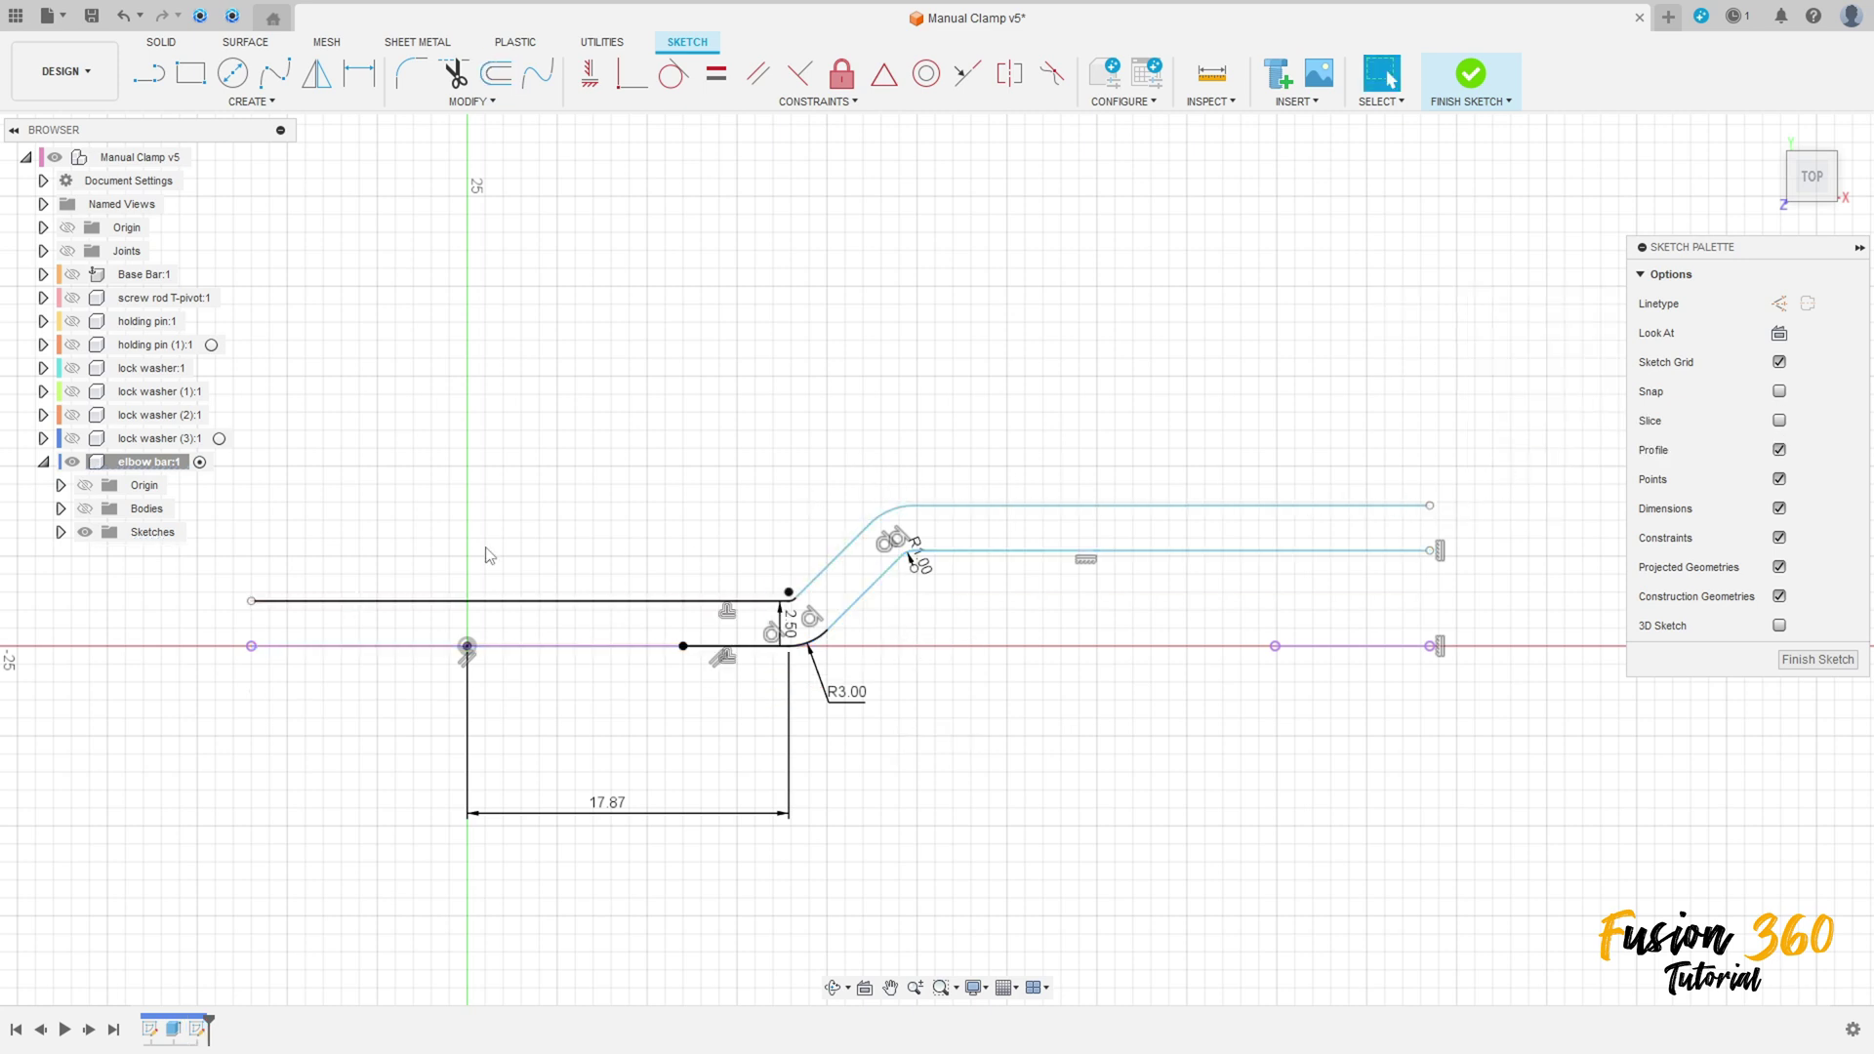
# Step: Draw vertical lines joining the path and its offset at both ends to close the bent profile
pyautogui.moveTo(429, 522); pyautogui.dragTo(557, 499, button='middle')
pyautogui.press('l')
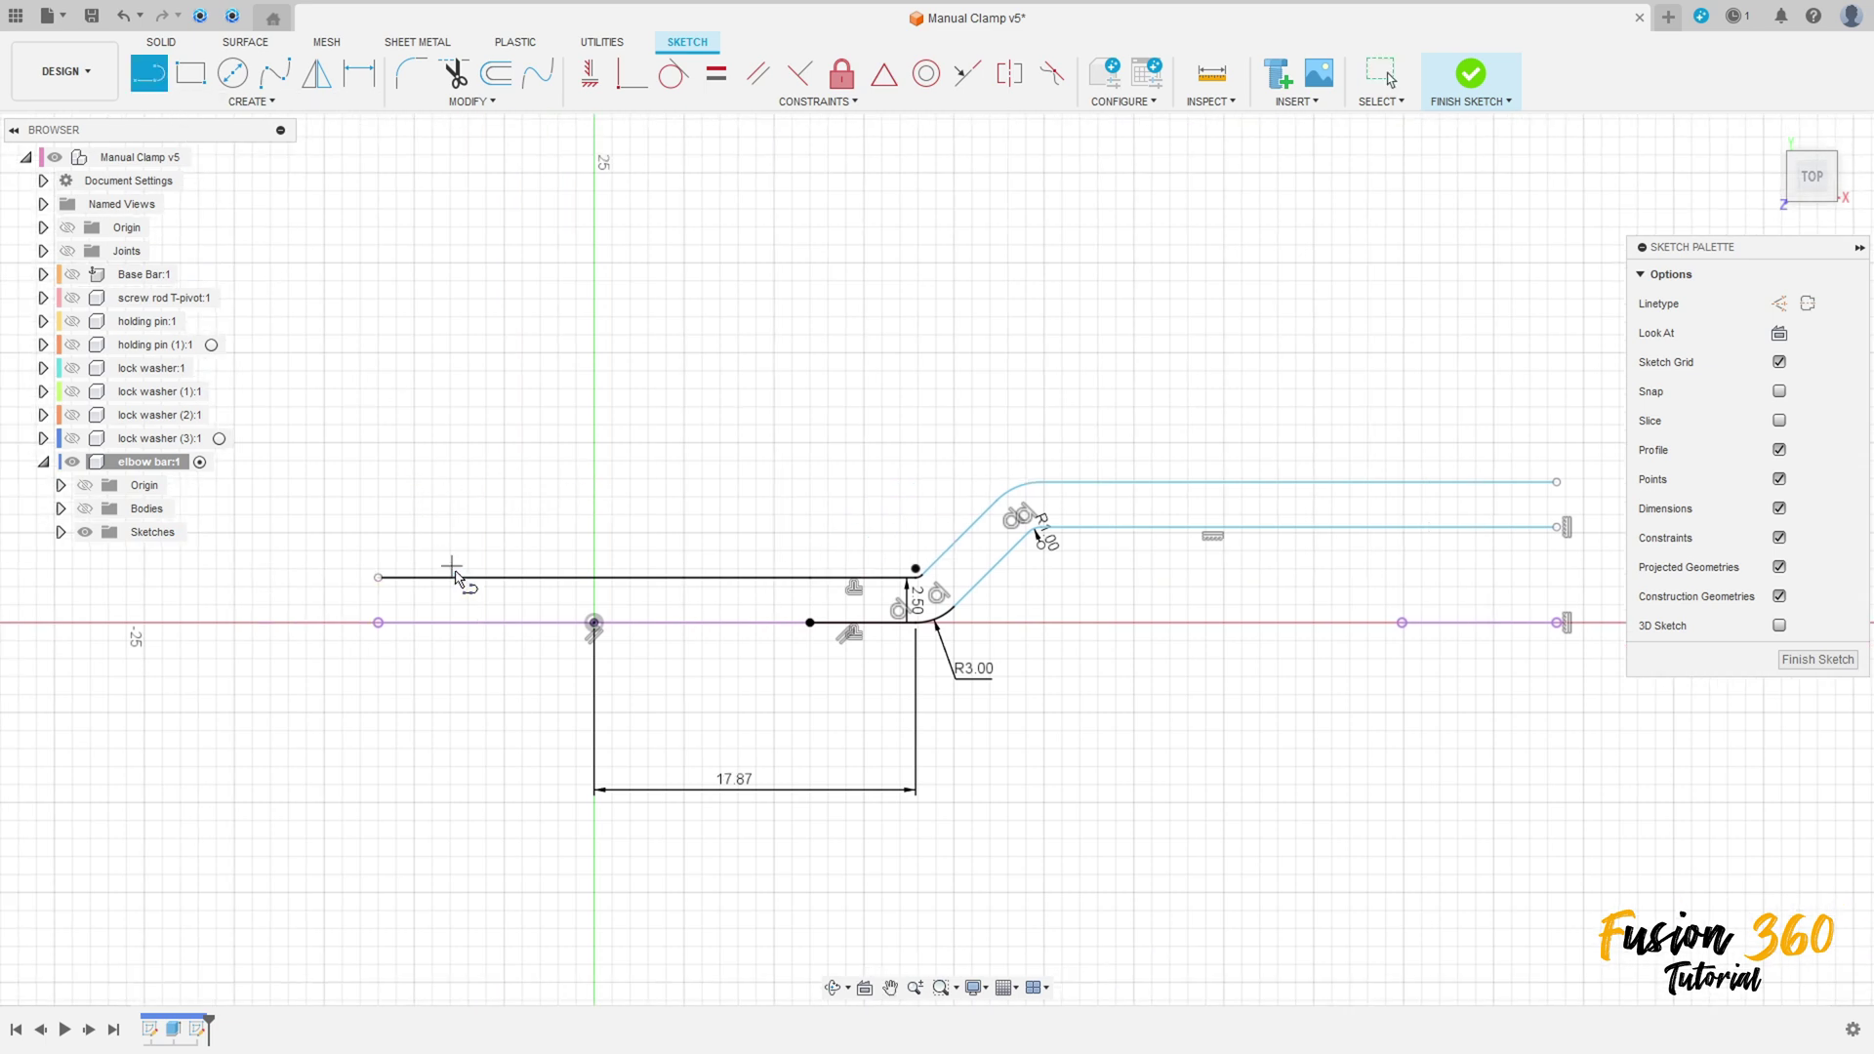
pyautogui.click(378, 578)
pyautogui.doubleClick(378, 622)
pyautogui.click(1559, 529)
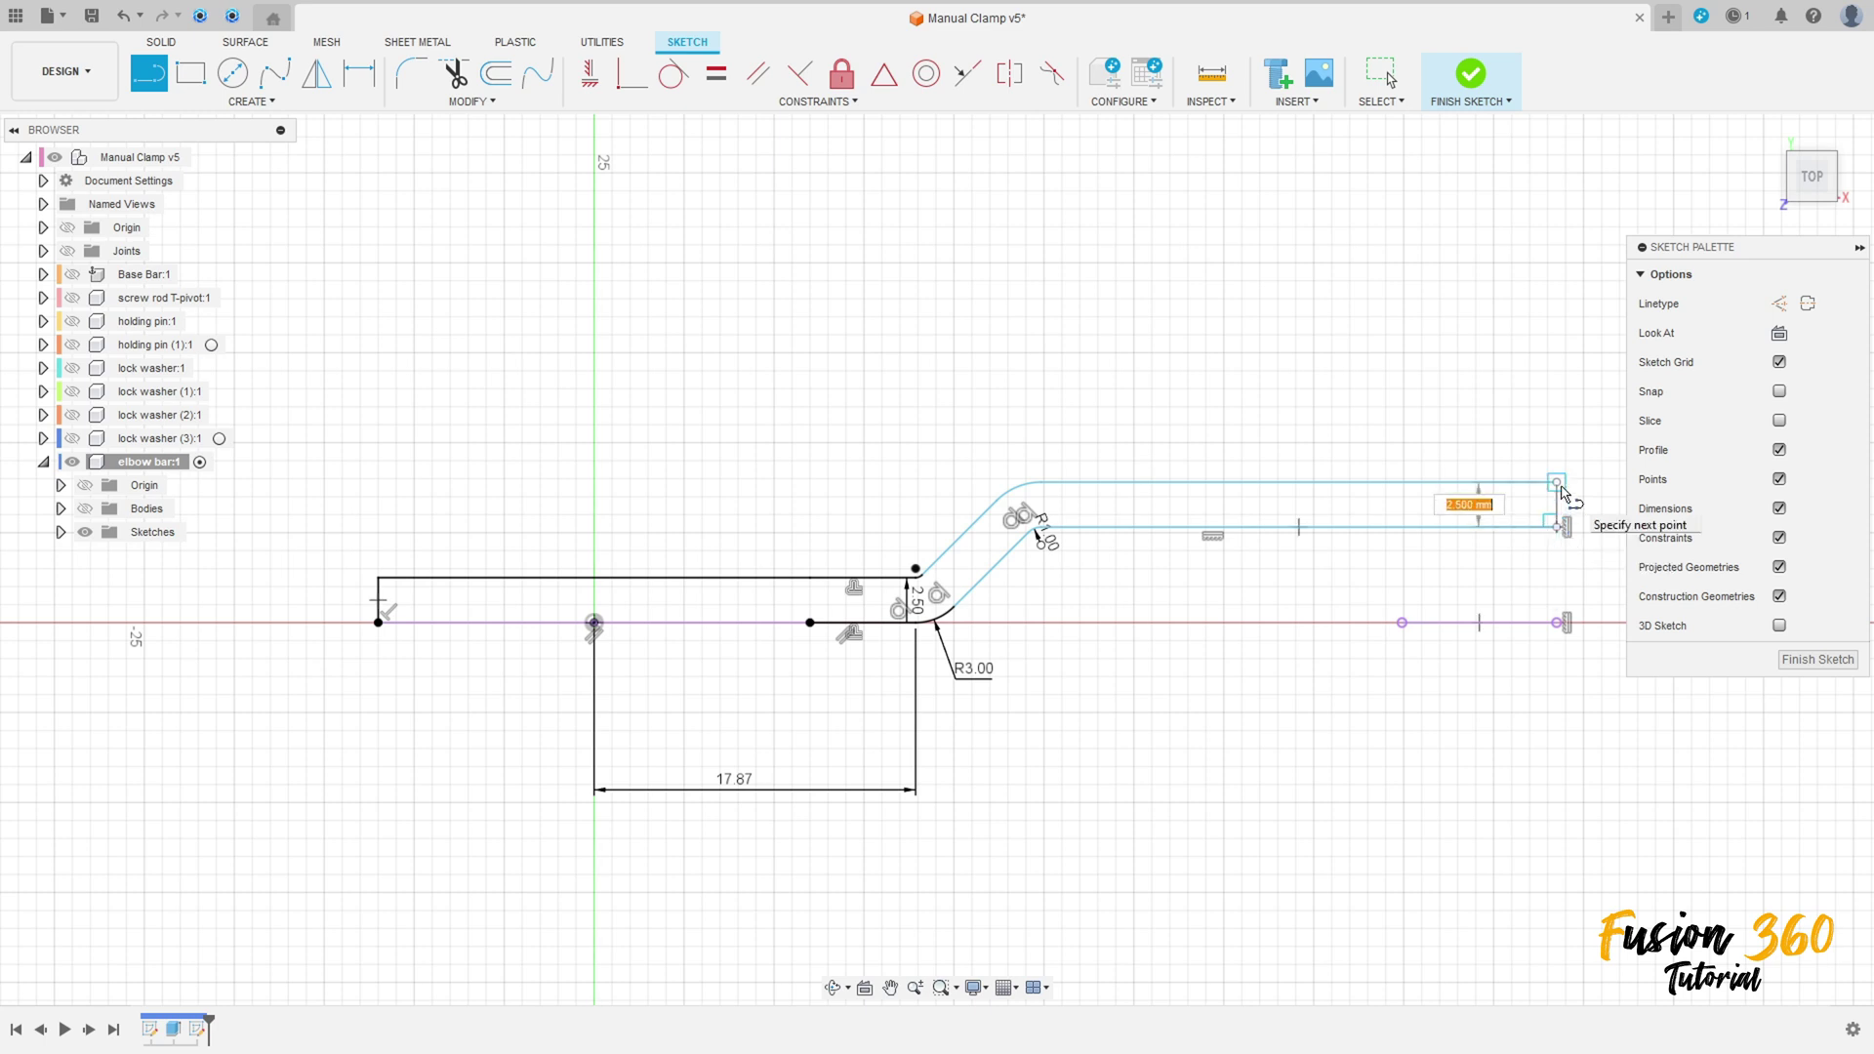
pyautogui.click(1558, 483)
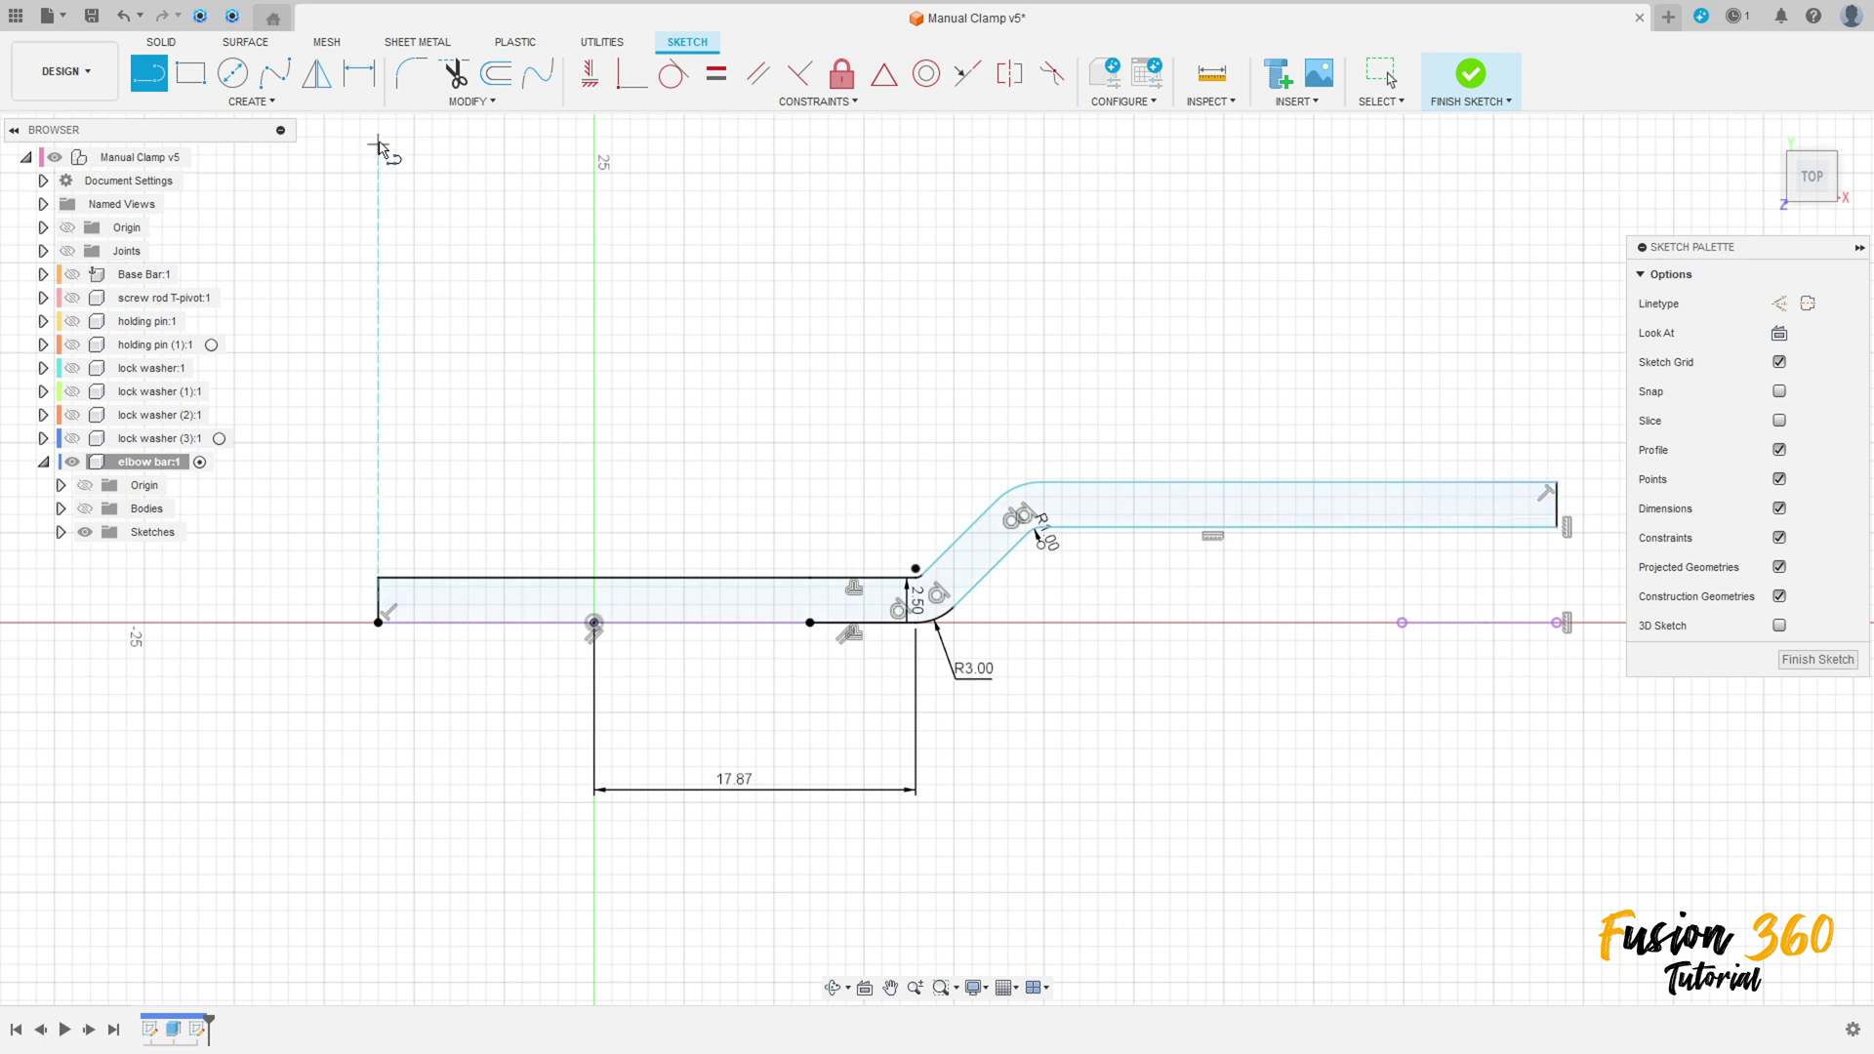
# Step: Dimension the vertical gap between the upper section's lower line and the short projected line as 2.5 mm
pyautogui.click(361, 78)
pyautogui.click(1504, 528)
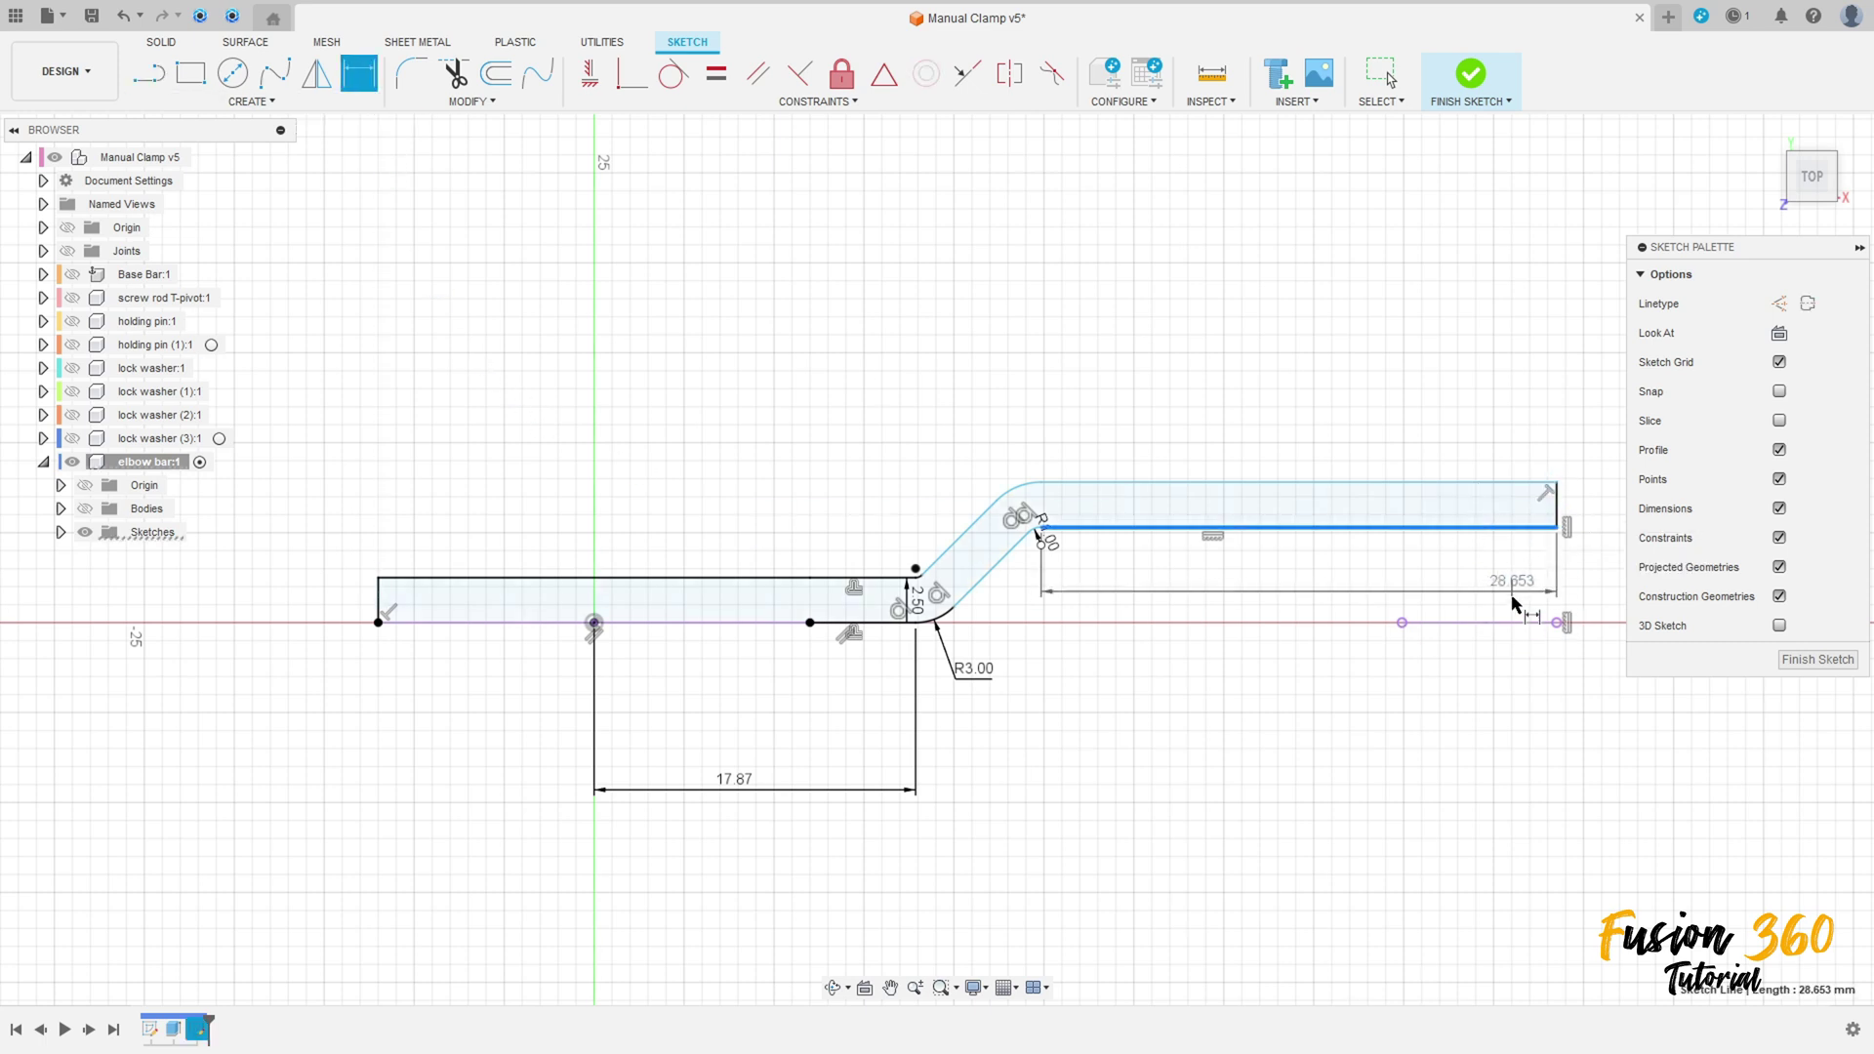
pyautogui.click(1511, 622)
pyautogui.click(1498, 581)
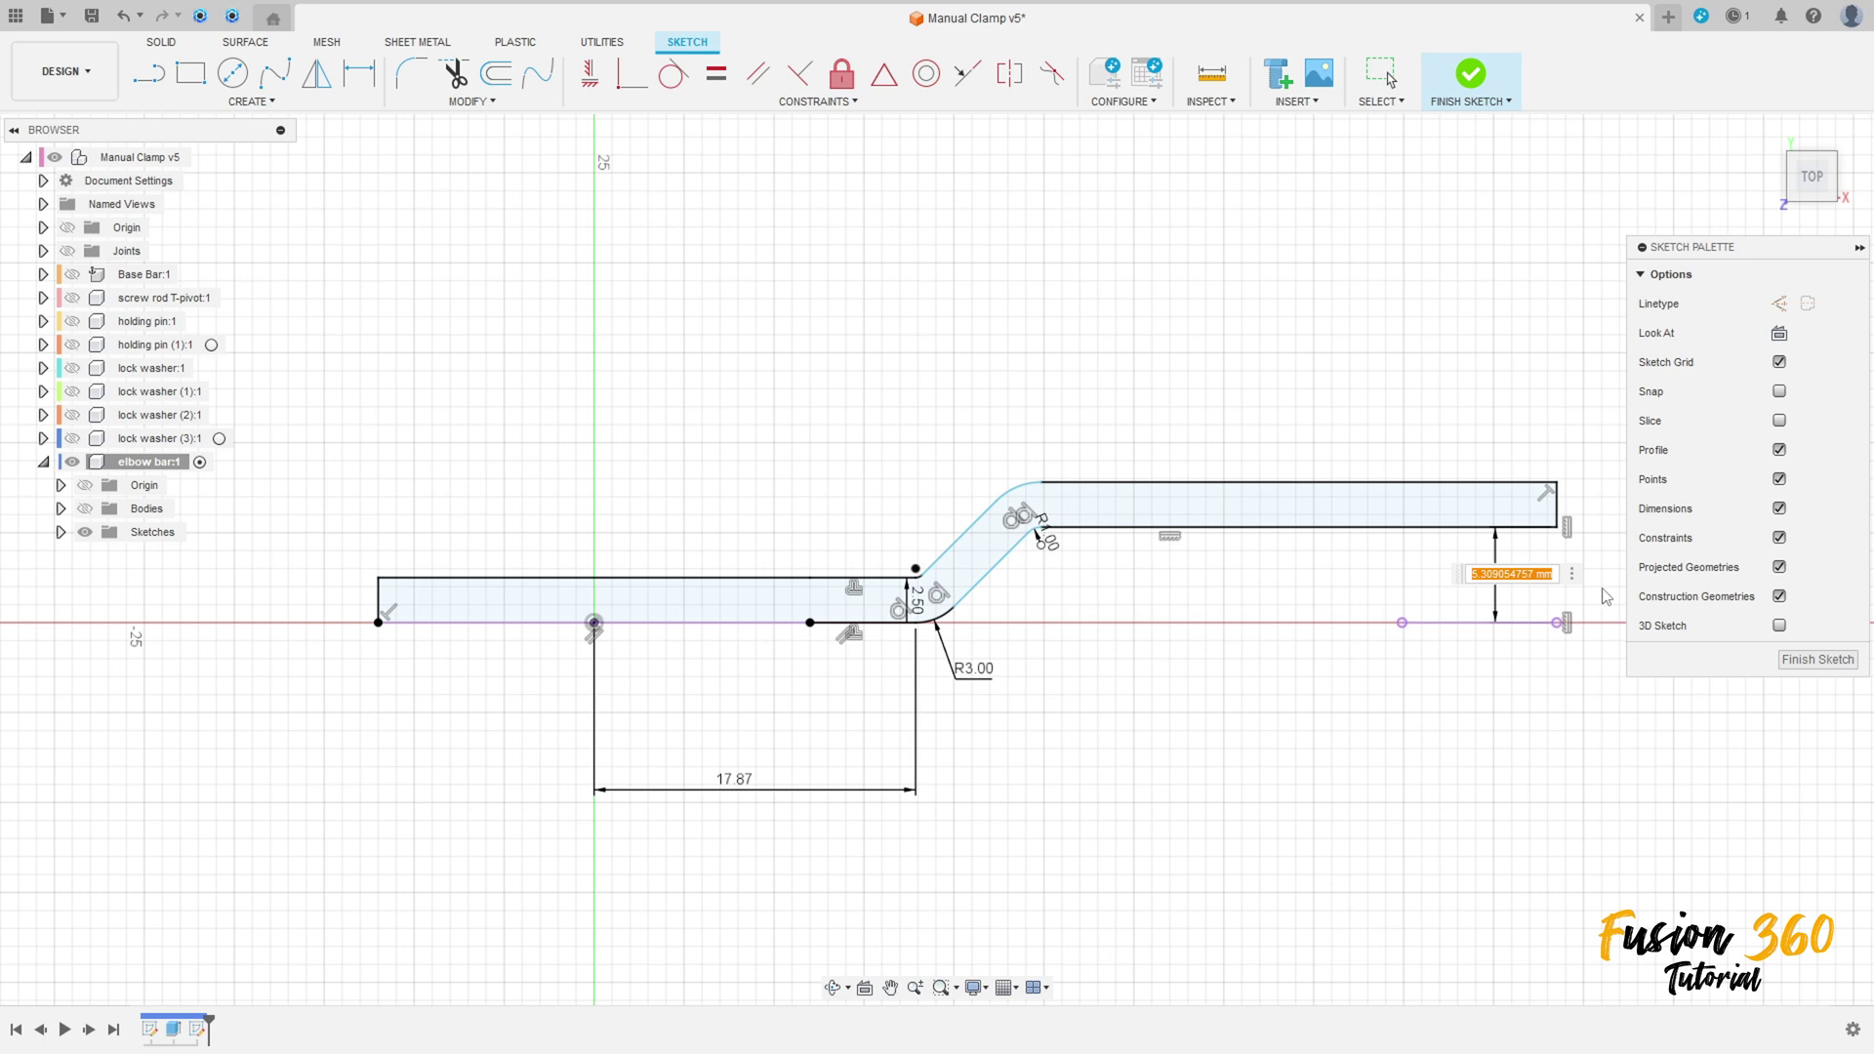
pyautogui.write('2.5')
pyautogui.press('Return')
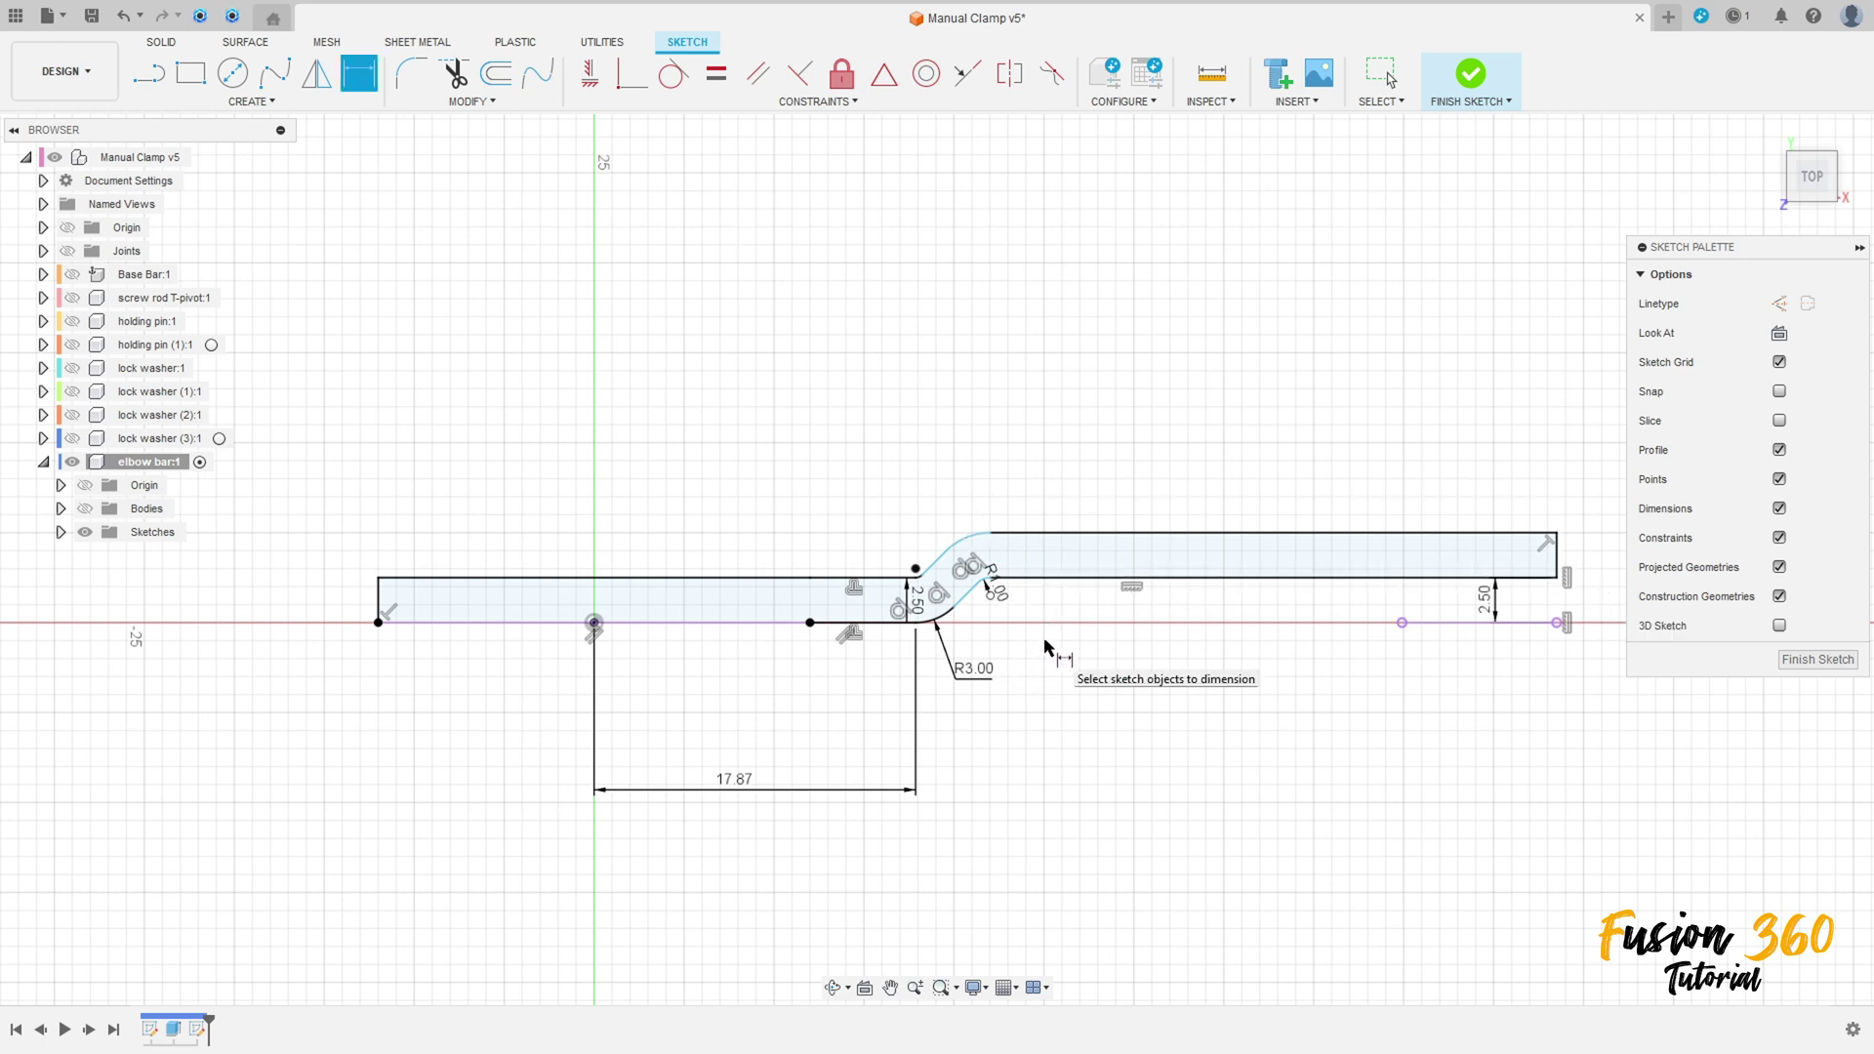
# Step: Finish the sketch, show the elbow bar body, and extrude the bent profile symmetrically with extent All as an Intersect
pyautogui.click(1472, 76)
pyautogui.moveTo(887, 464)
pyautogui.keyDown('shift'); pyautogui.mouseDown(button='middle')
pyautogui.moveTo(796, 351)
pyautogui.moveTo(820, 458)
pyautogui.mouseUp(button='middle'); pyautogui.keyUp('shift')
pyautogui.click(1768, 137)
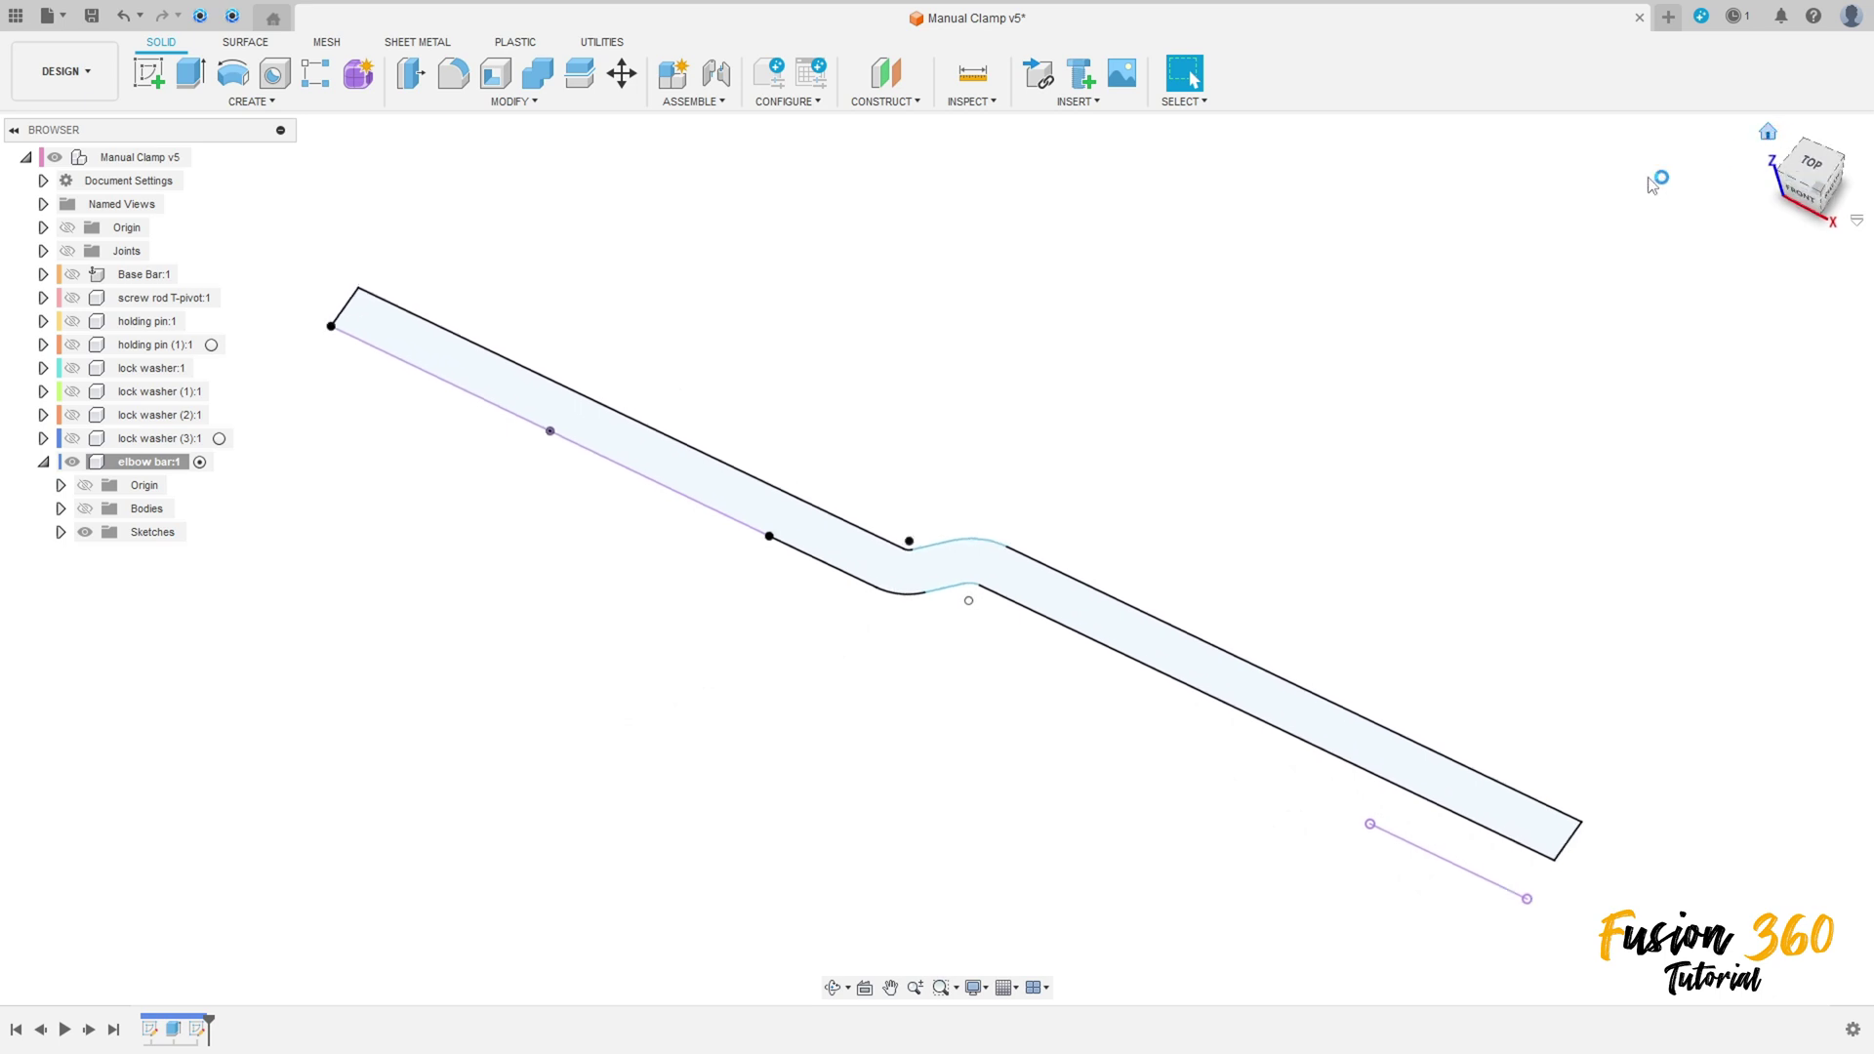
pyautogui.click(193, 84)
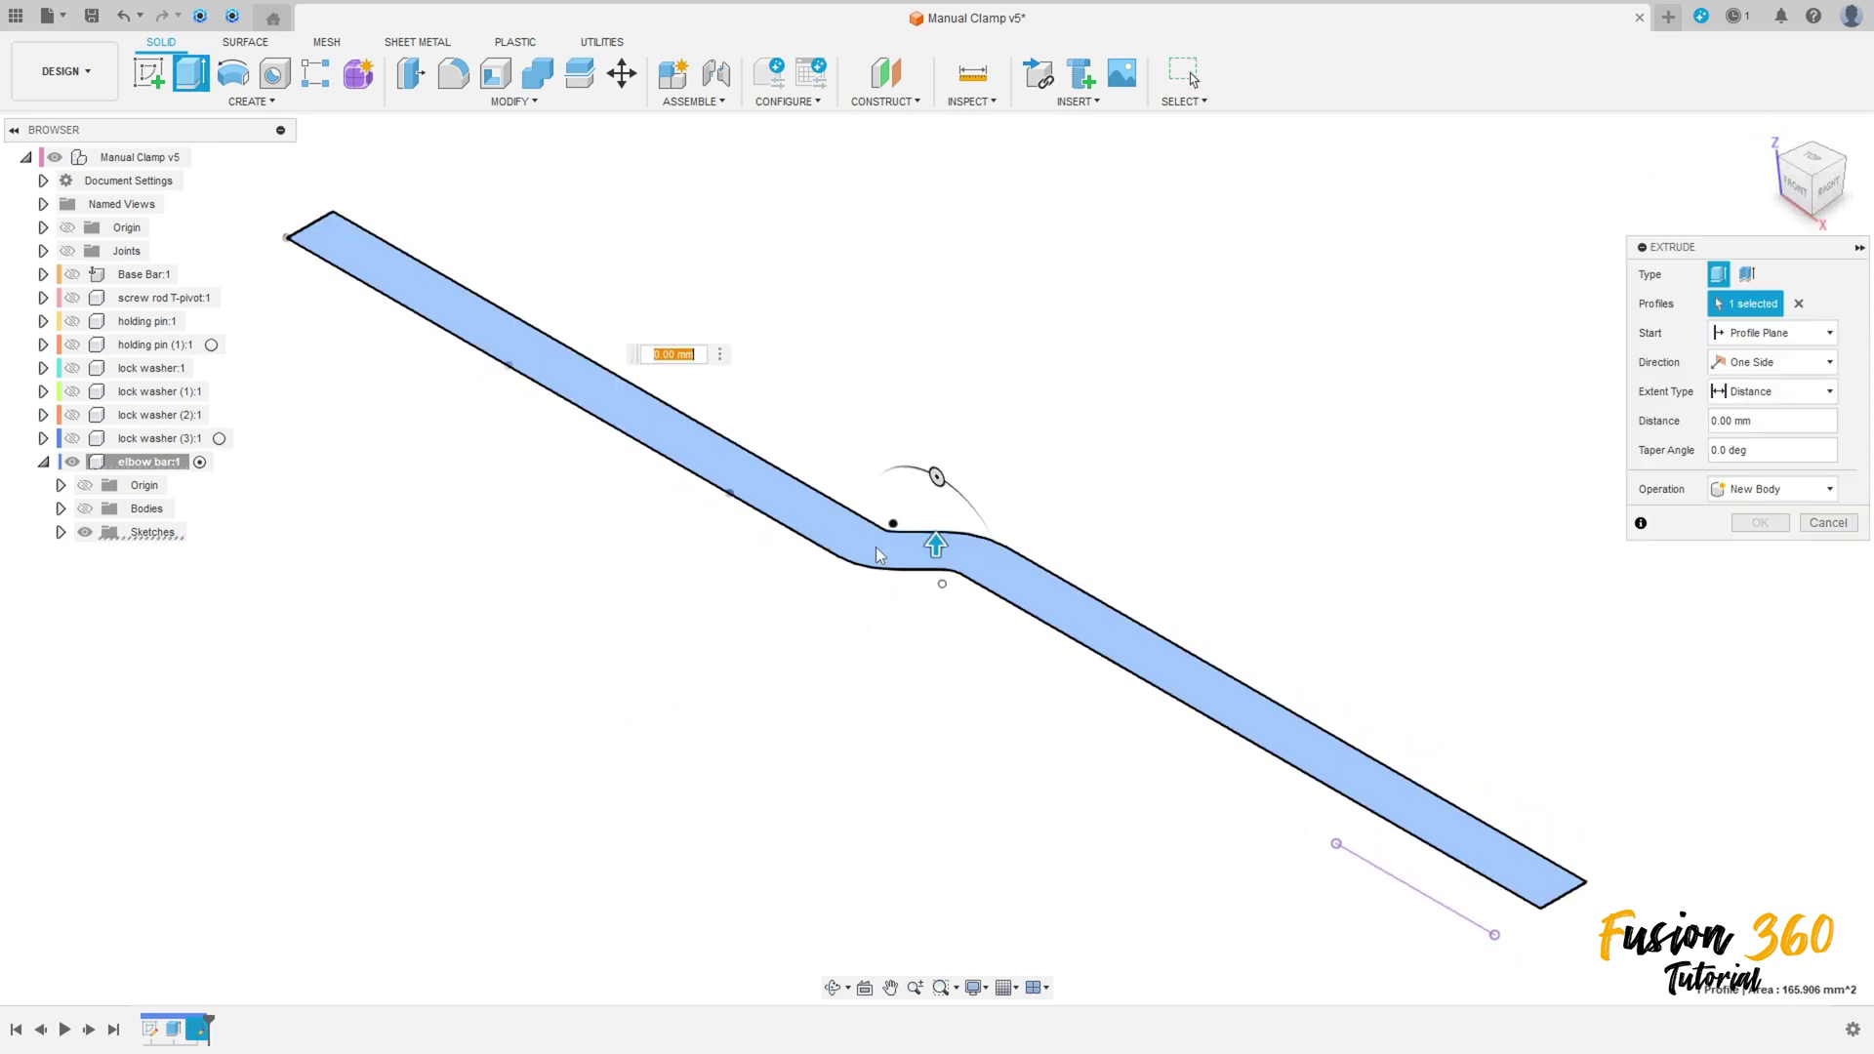
pyautogui.click(85, 508)
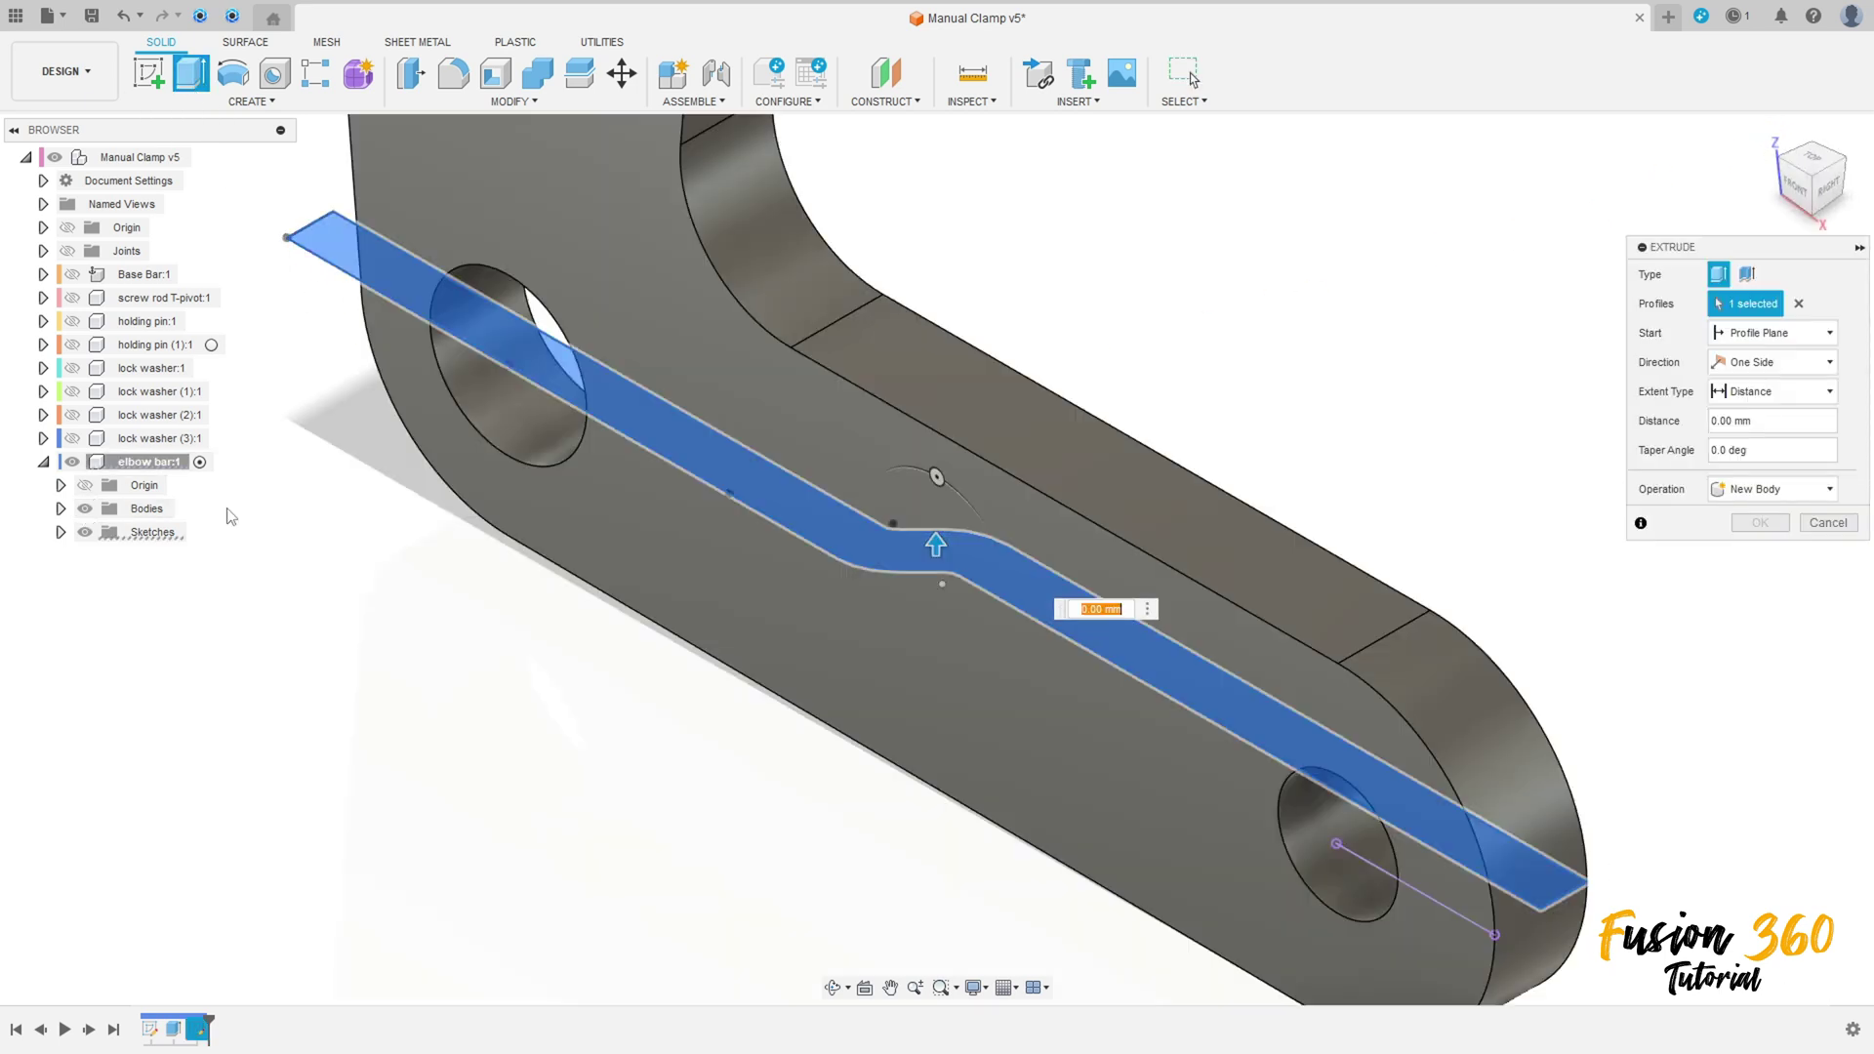
pyautogui.click(1769, 489)
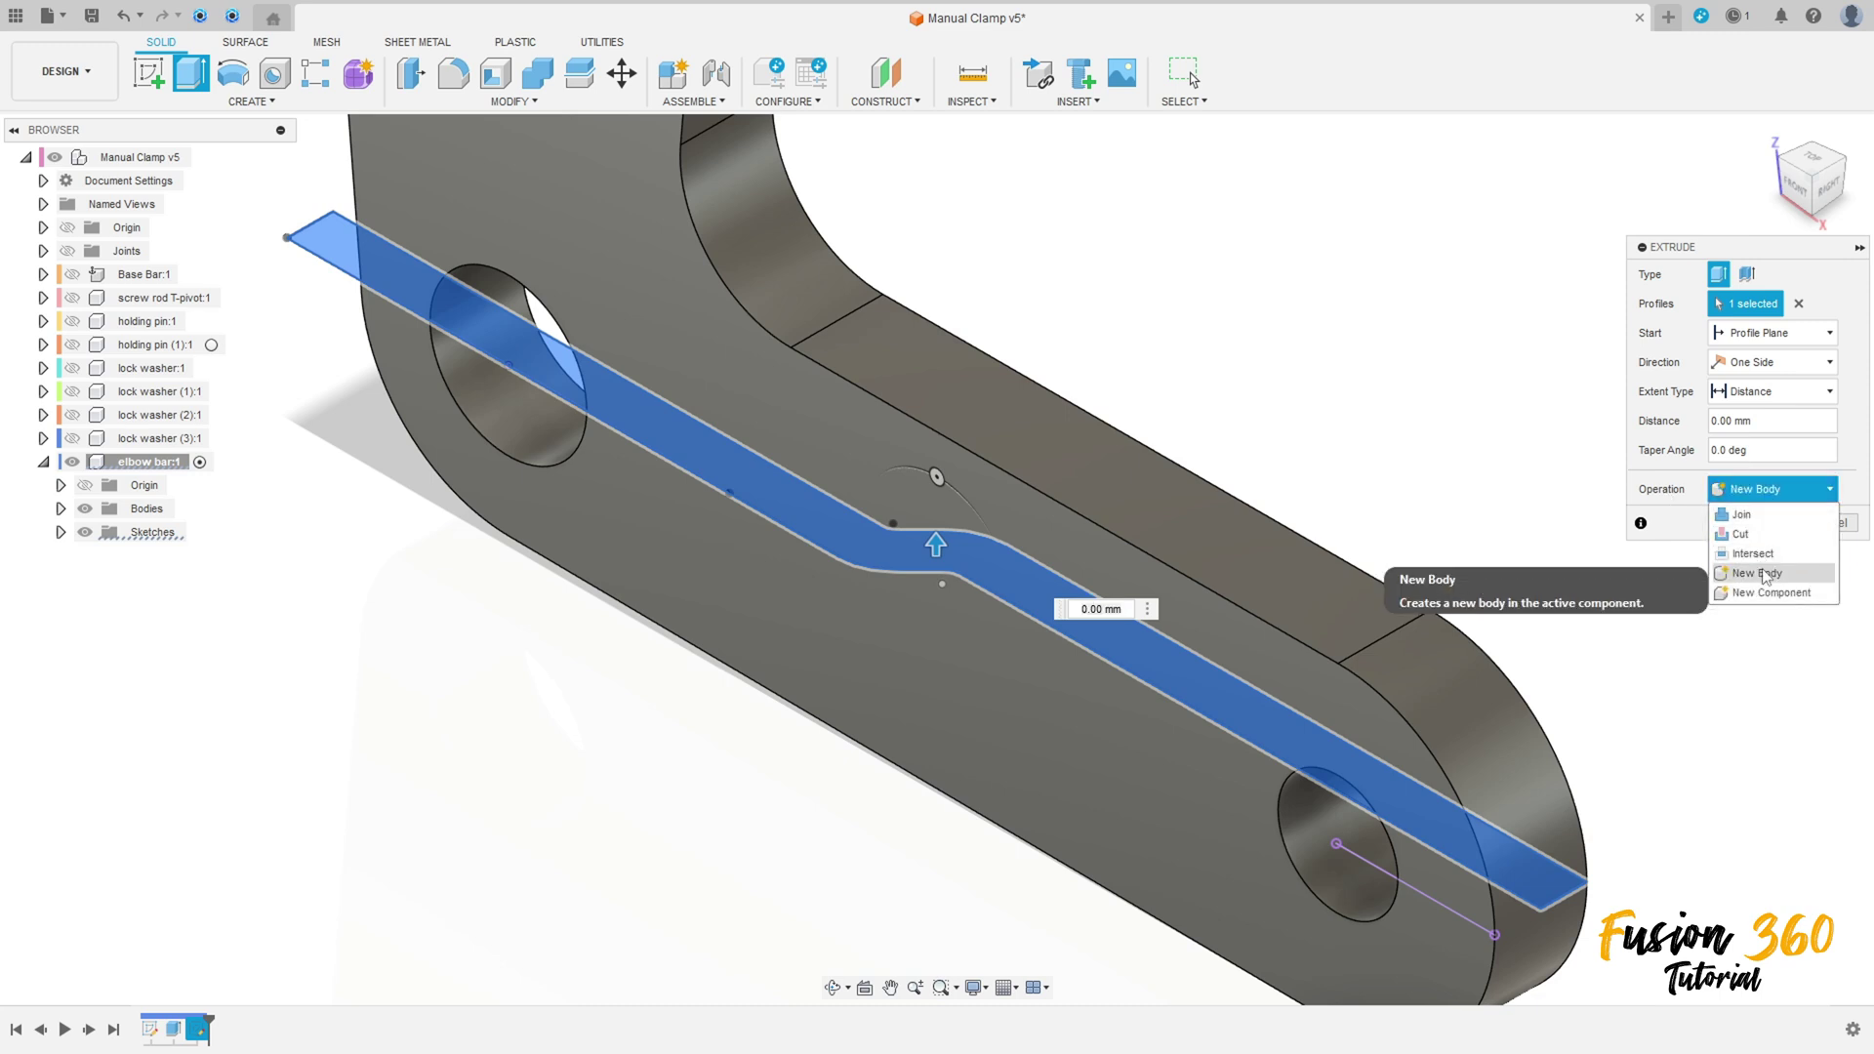
pyautogui.click(1752, 553)
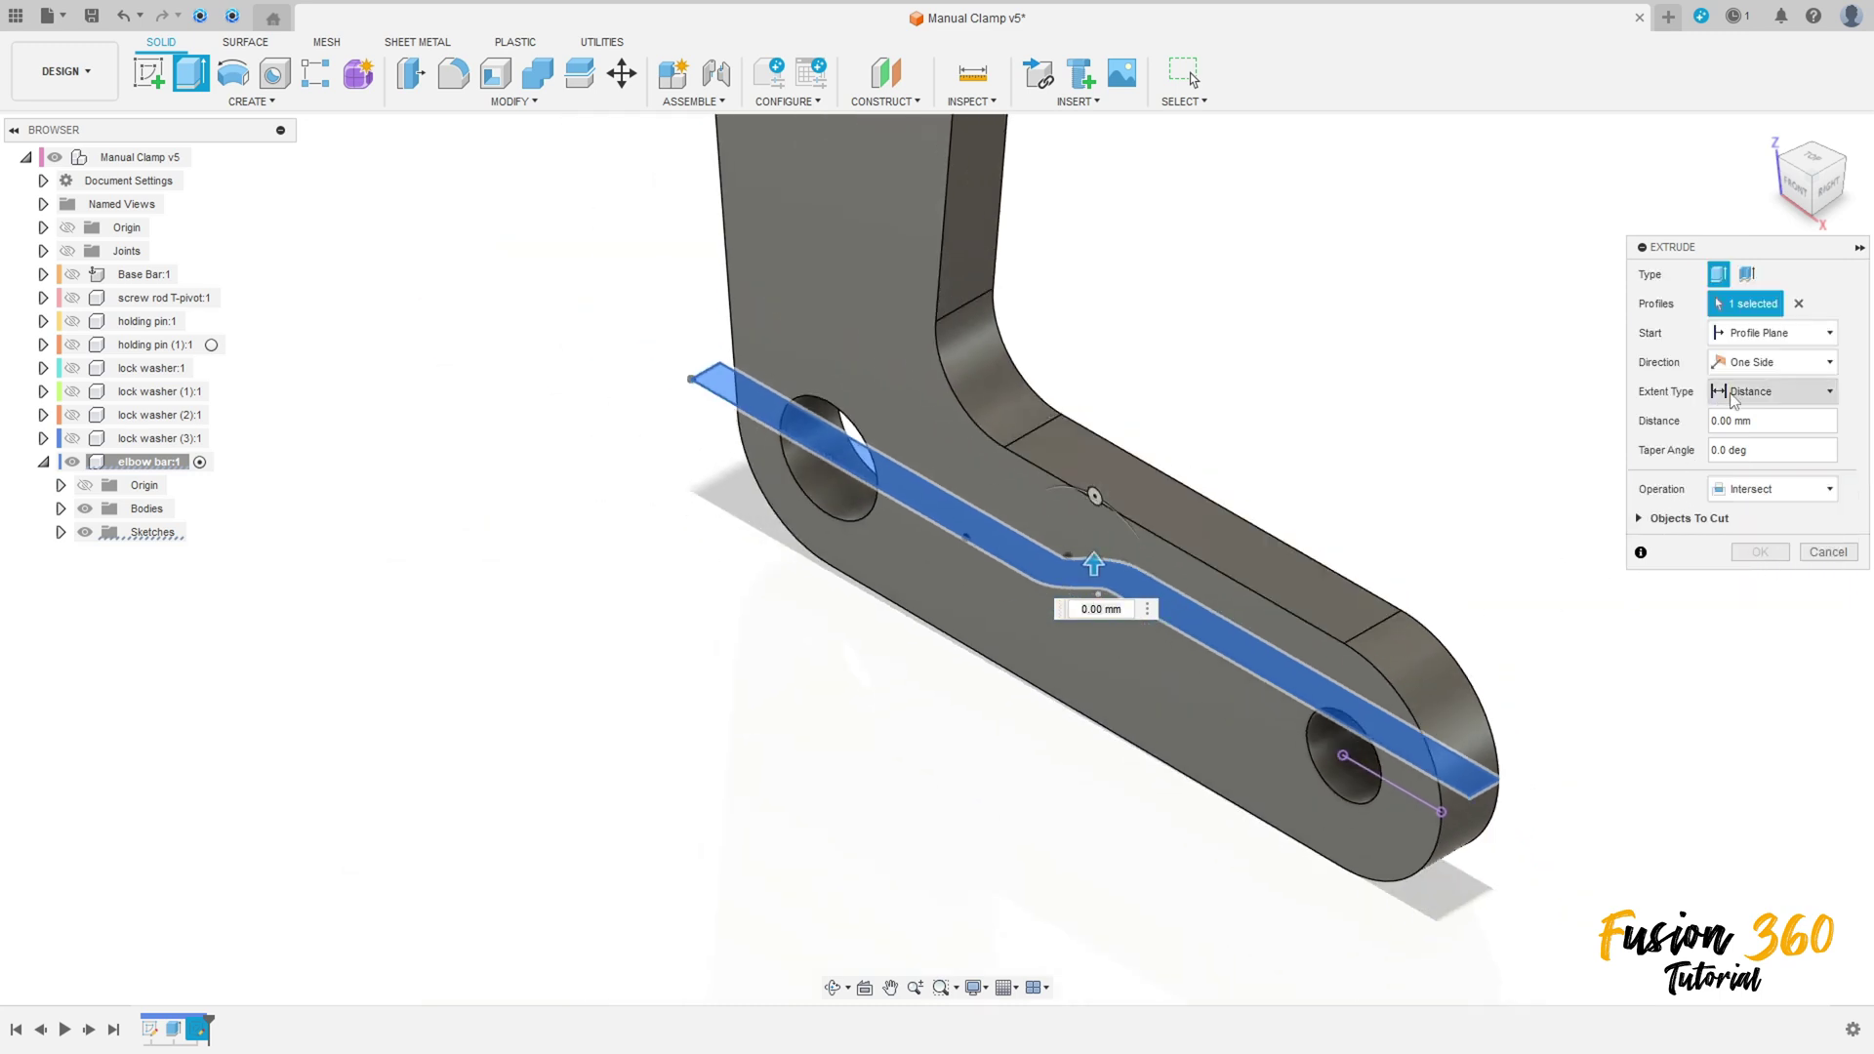
pyautogui.click(1772, 363)
pyautogui.click(1757, 430)
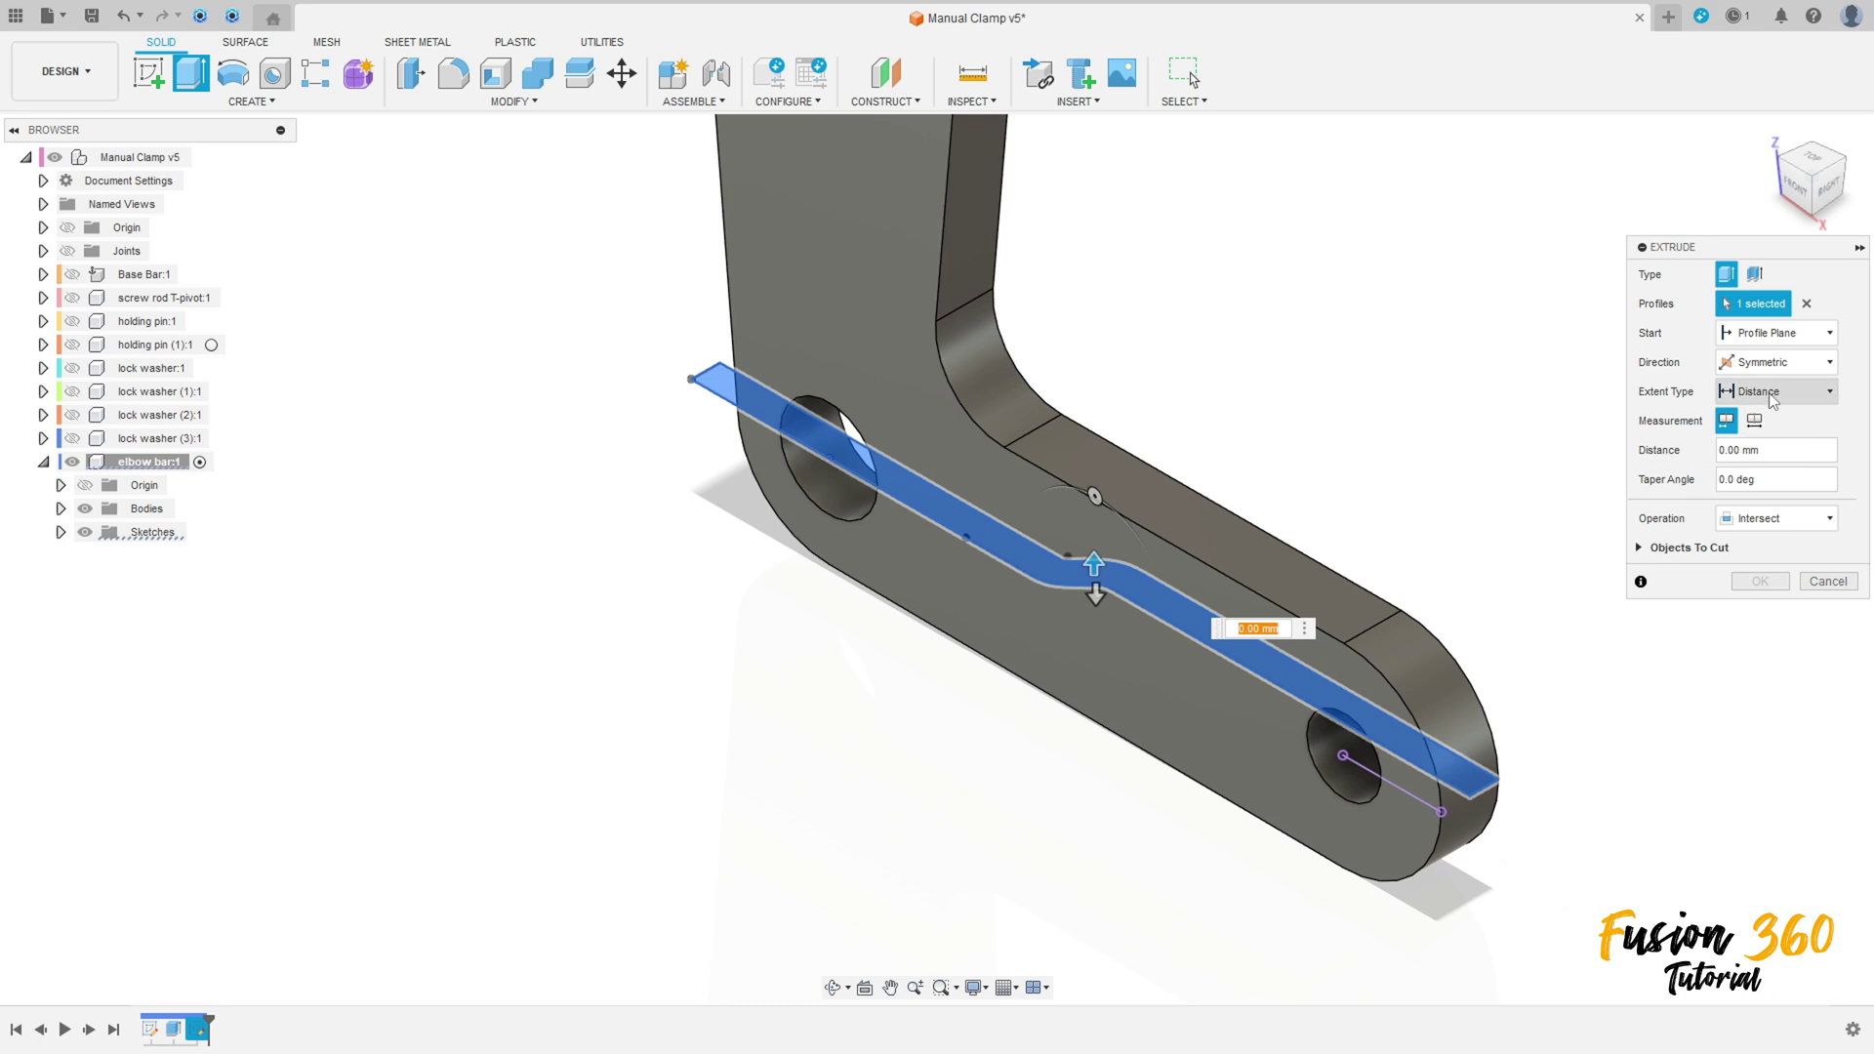
pyautogui.click(1772, 392)
pyautogui.click(1747, 438)
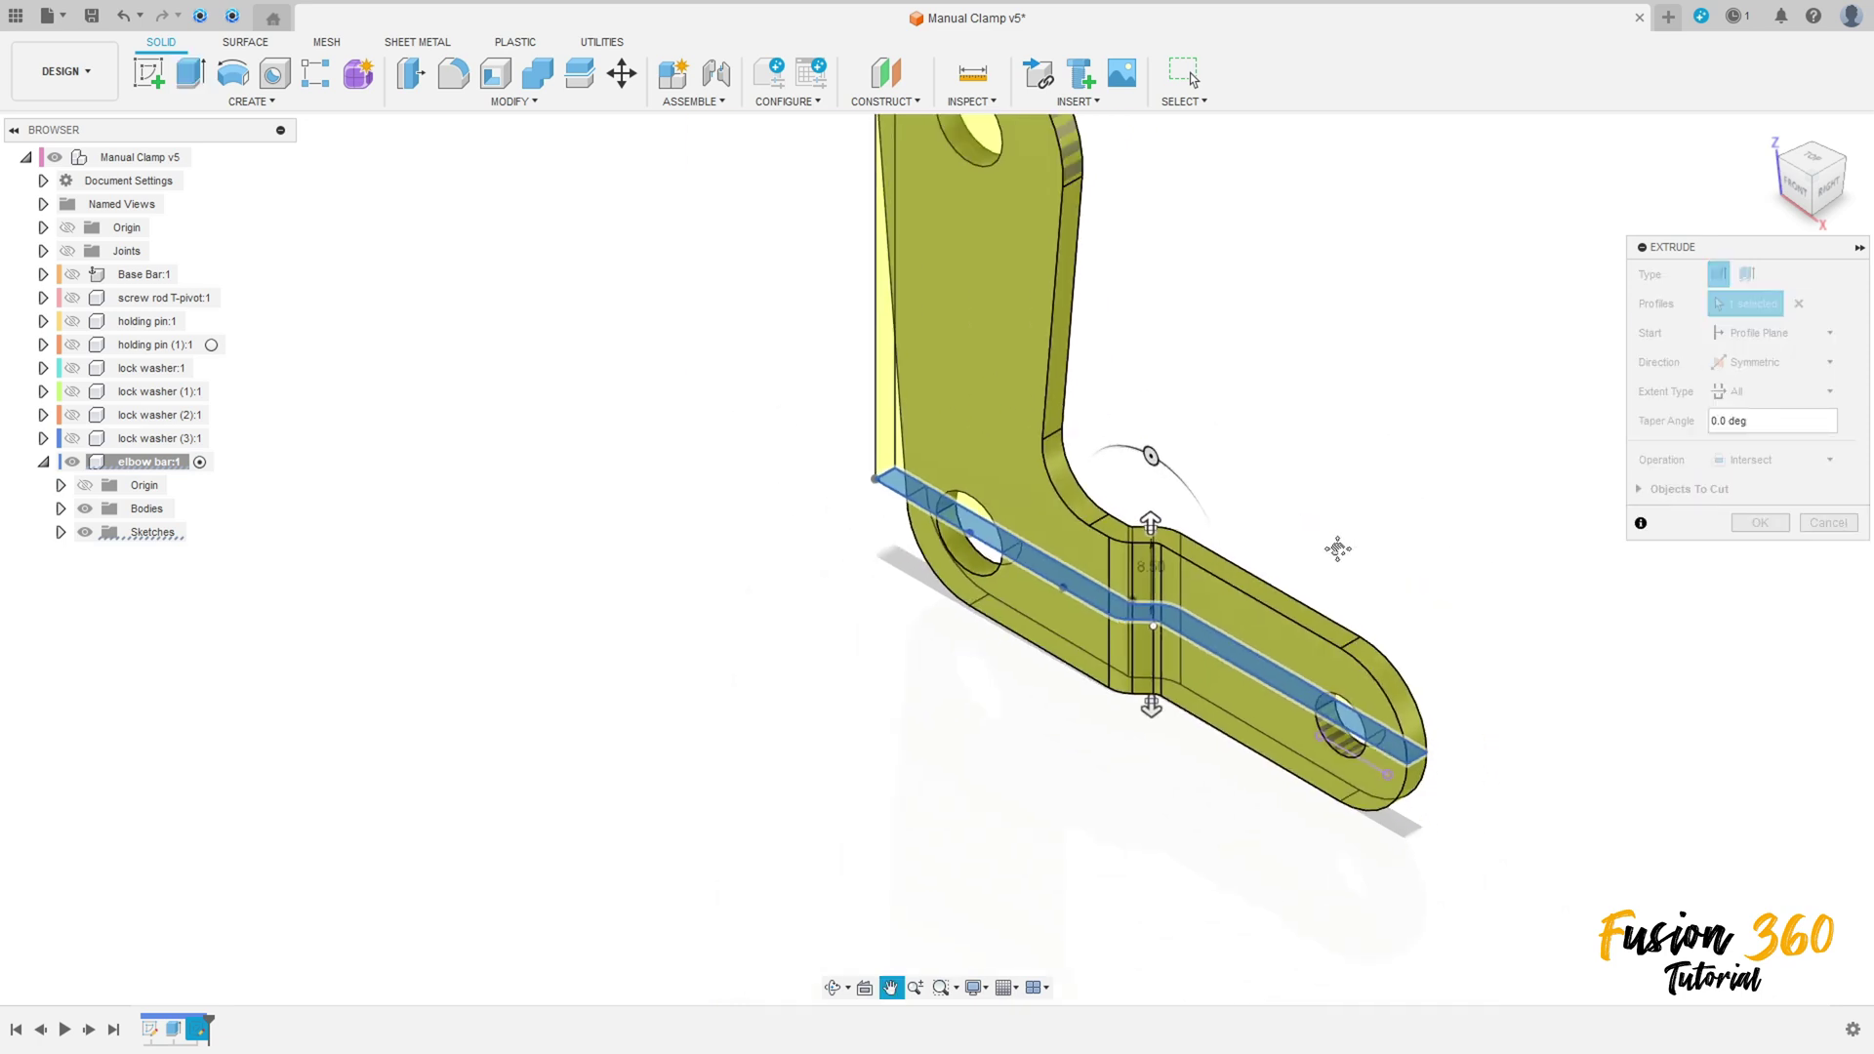
pyautogui.click(1778, 549)
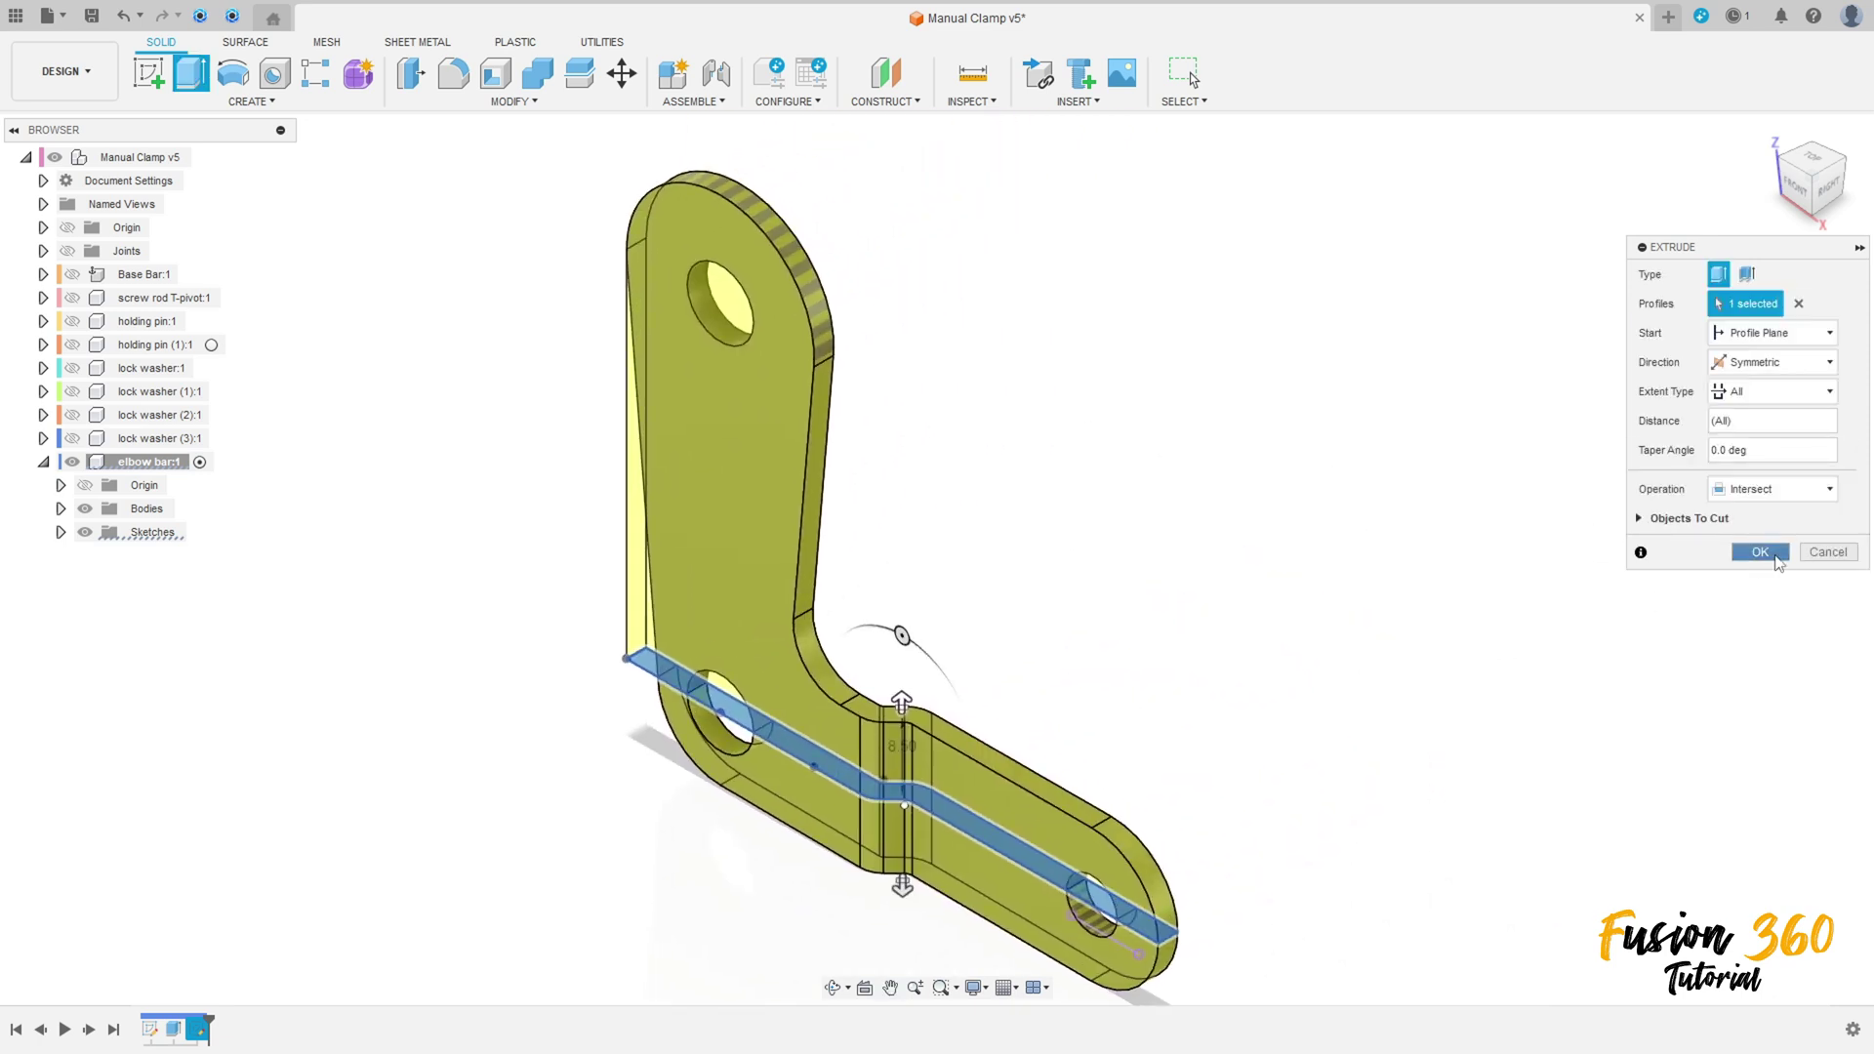
# Step: Create a construction plane offset 7.75 mm outward from the front face of the bar's upright section
pyautogui.keyDown('shift'); pyautogui.moveTo(1611, 564); pyautogui.dragTo(1437, 607, button='middle'); pyautogui.keyUp('shift')
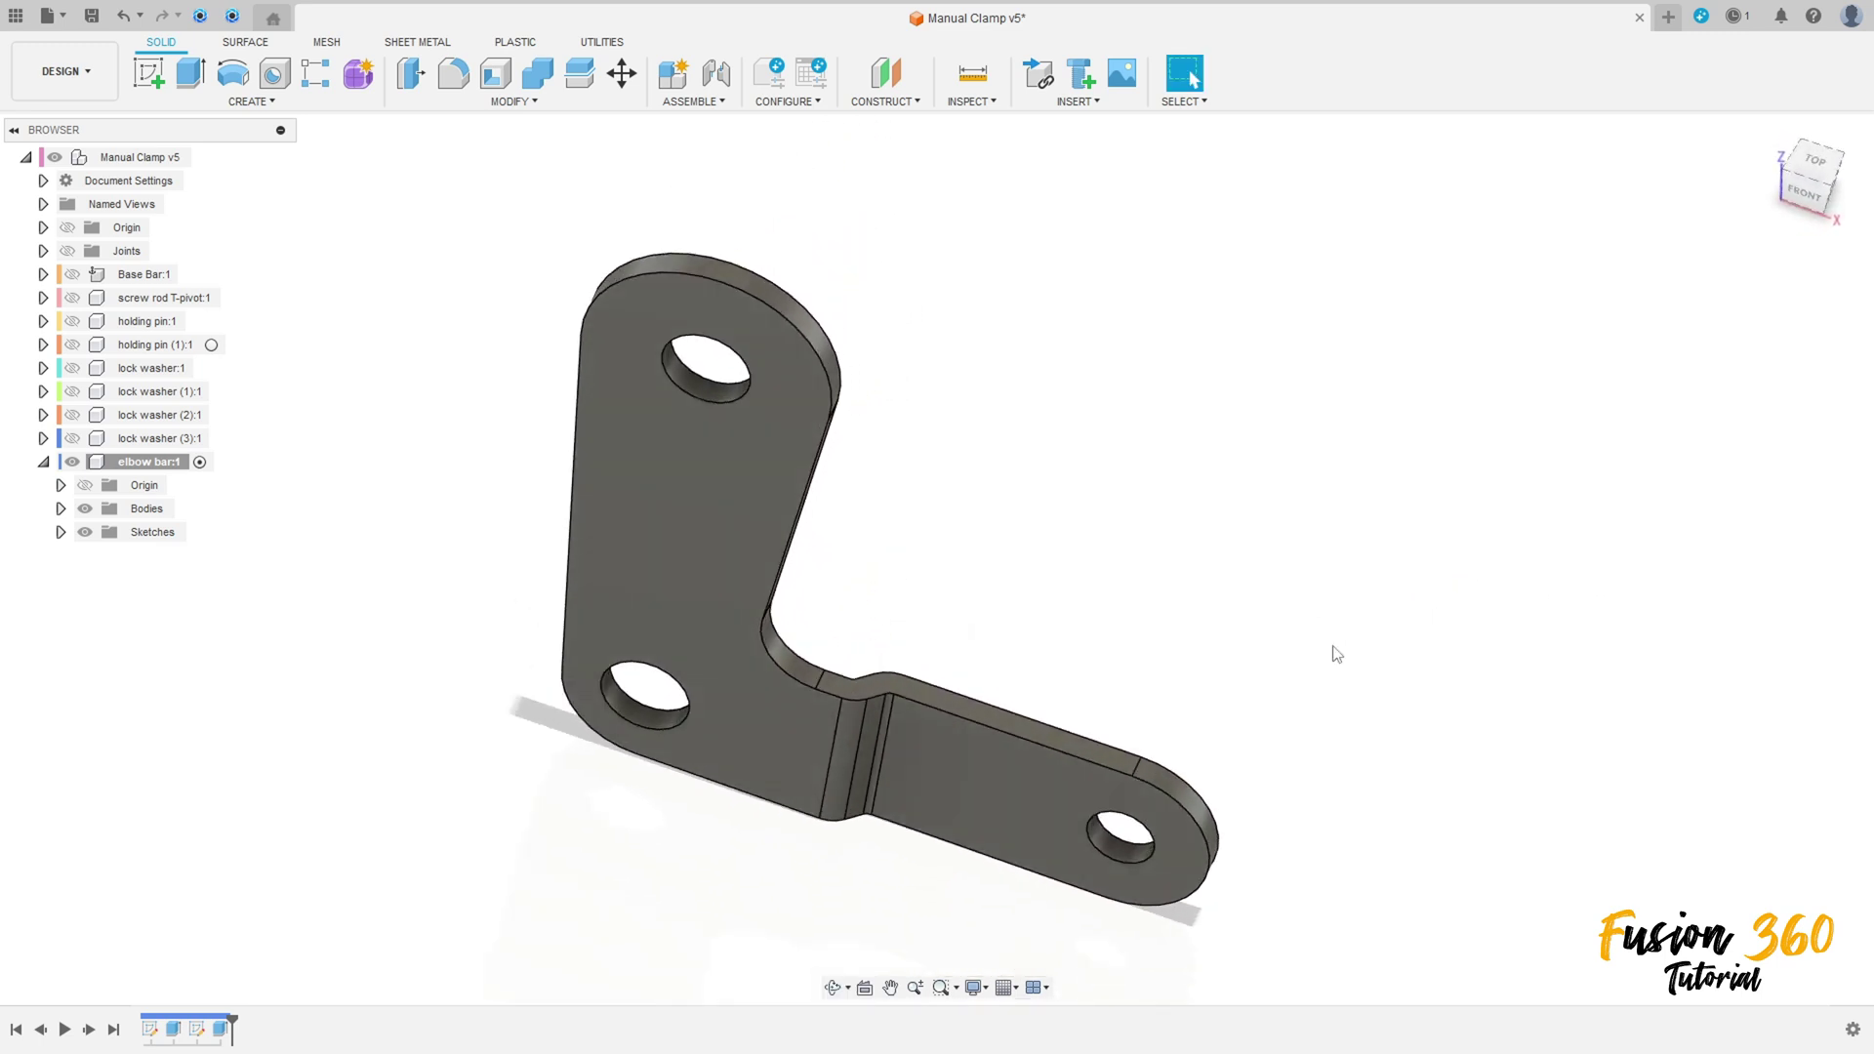
pyautogui.keyDown('shift'); pyautogui.moveTo(1334, 653); pyautogui.dragTo(1217, 598, button='middle'); pyautogui.keyUp('shift')
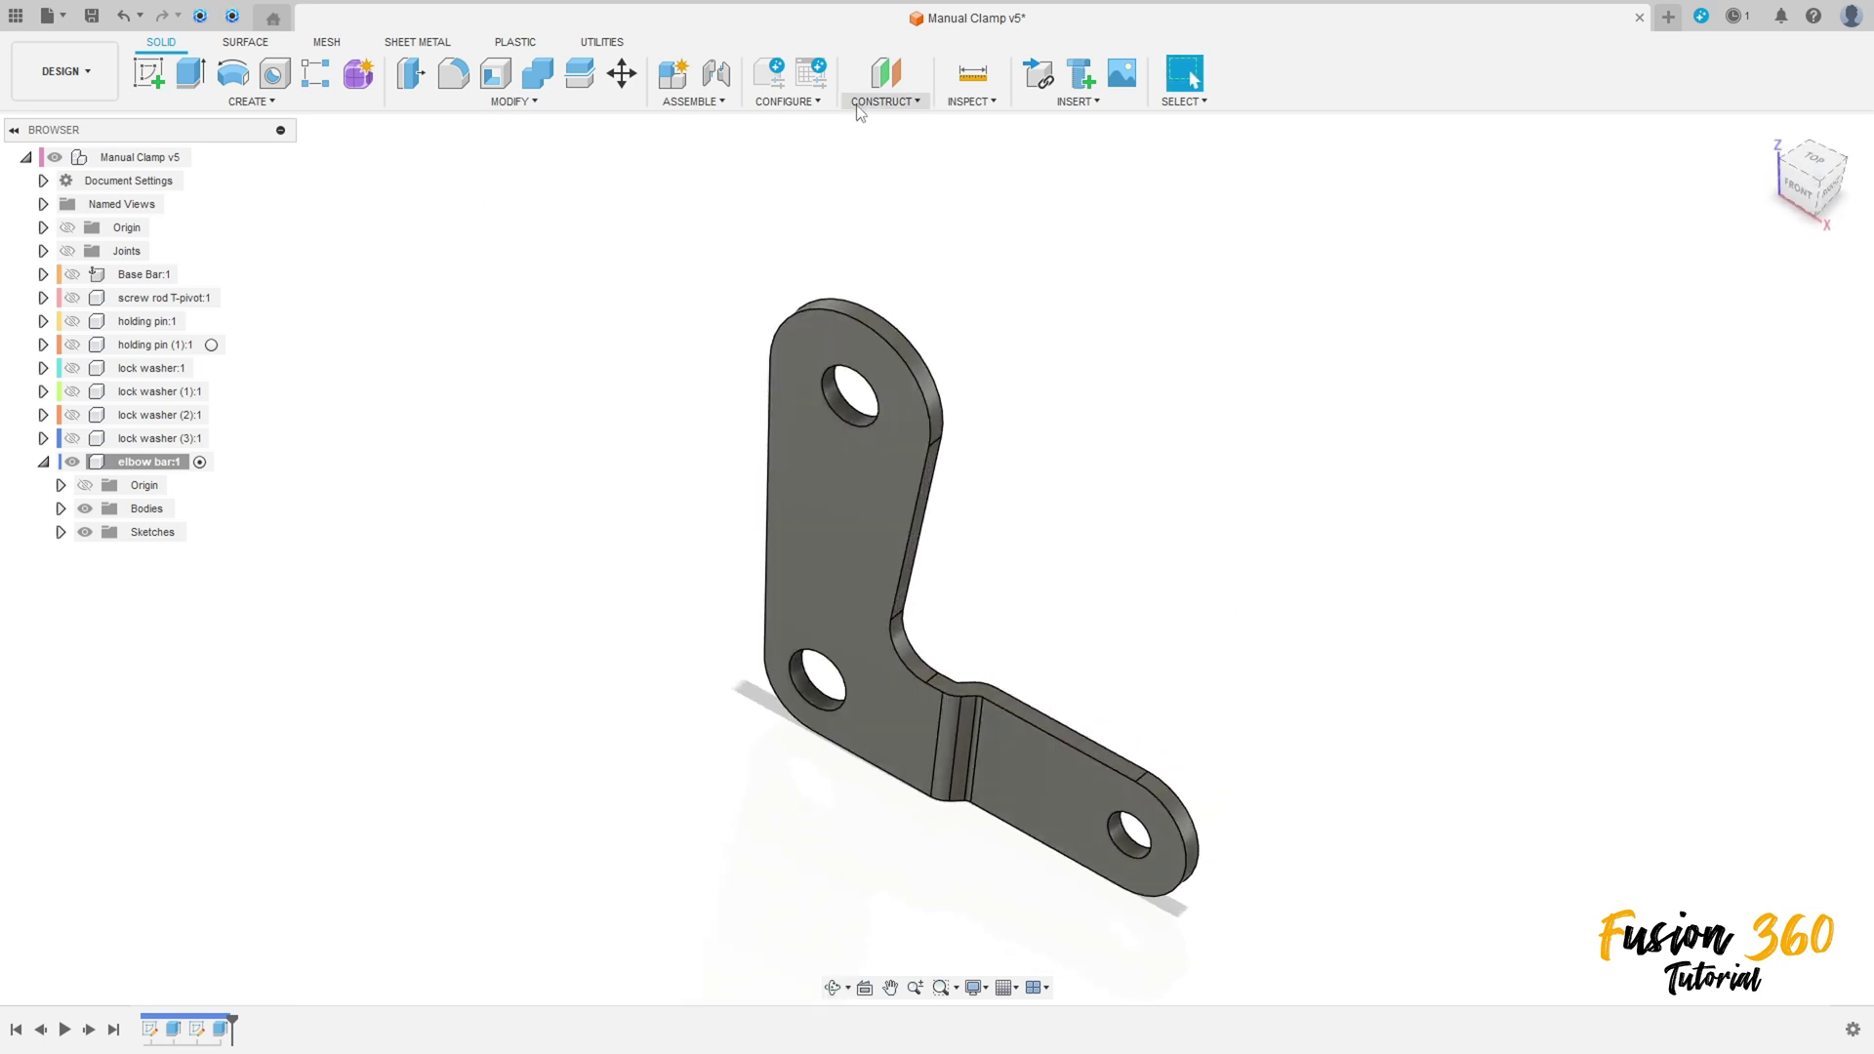
pyautogui.click(885, 73)
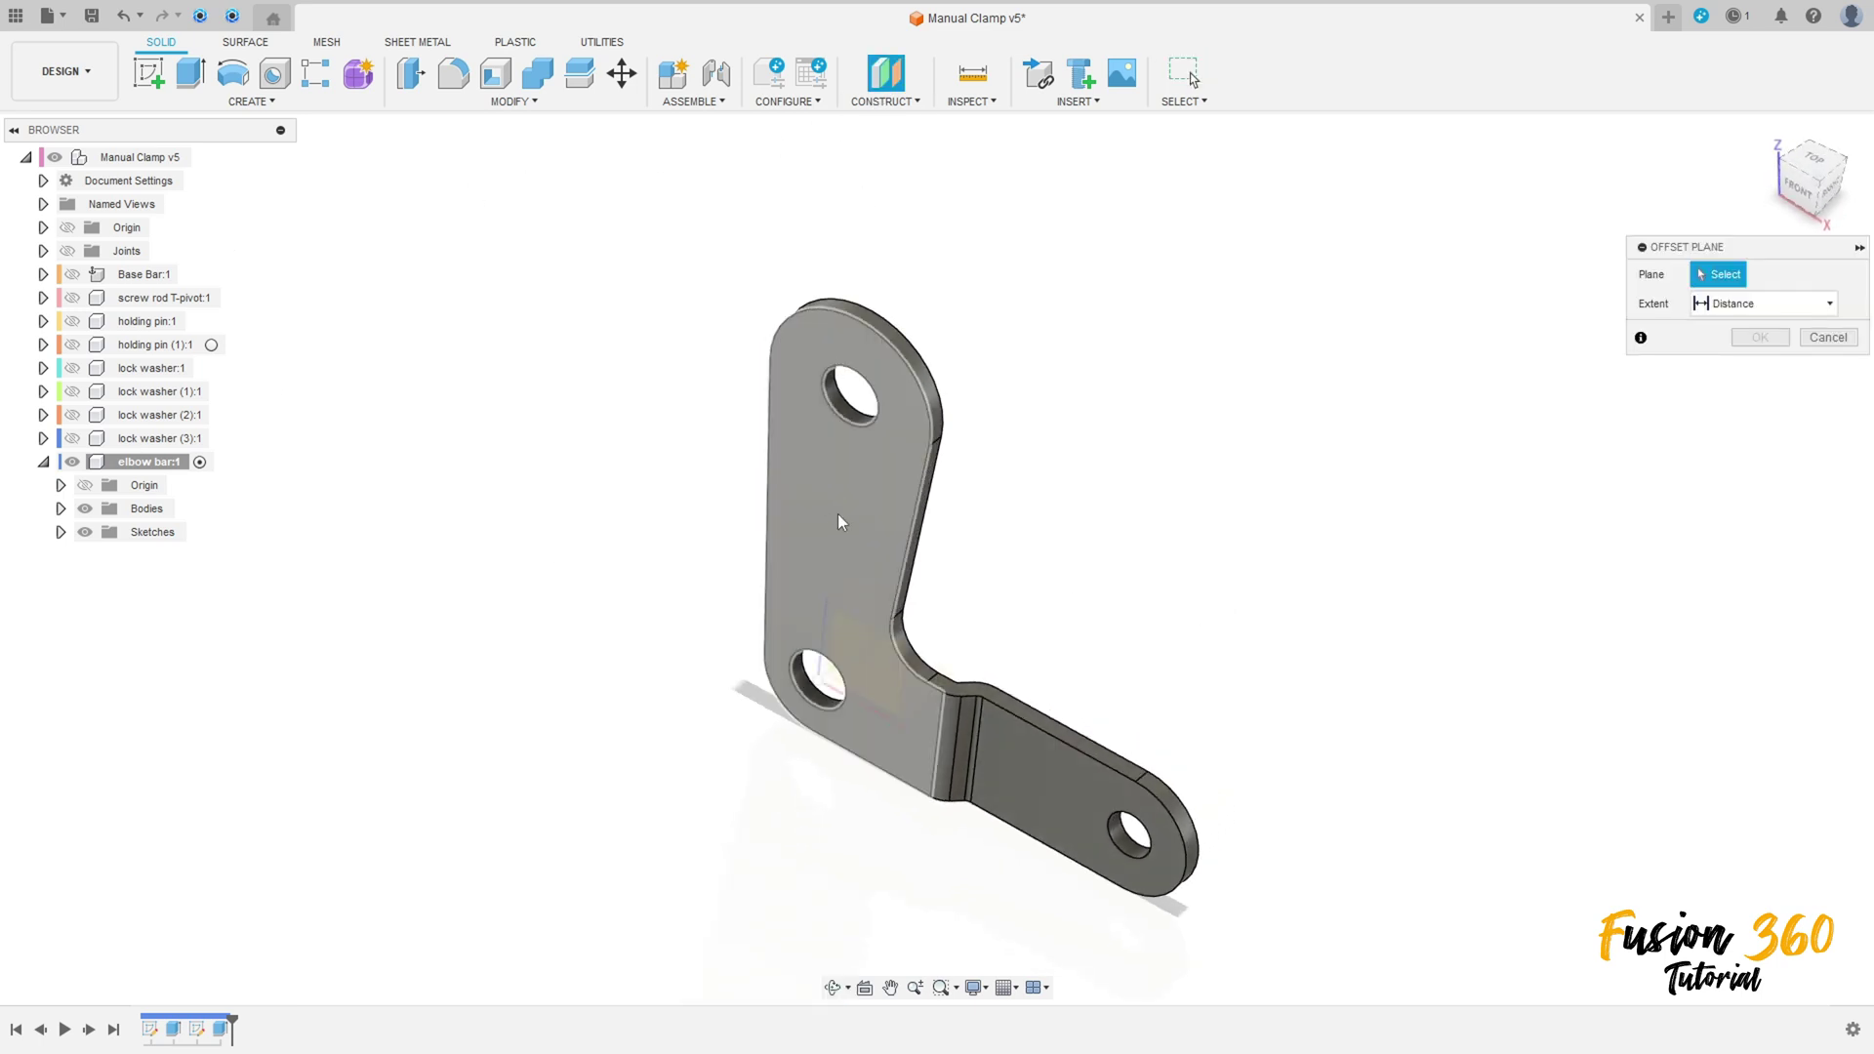
pyautogui.click(843, 538)
pyautogui.moveTo(843, 537); pyautogui.dragTo(765, 580)
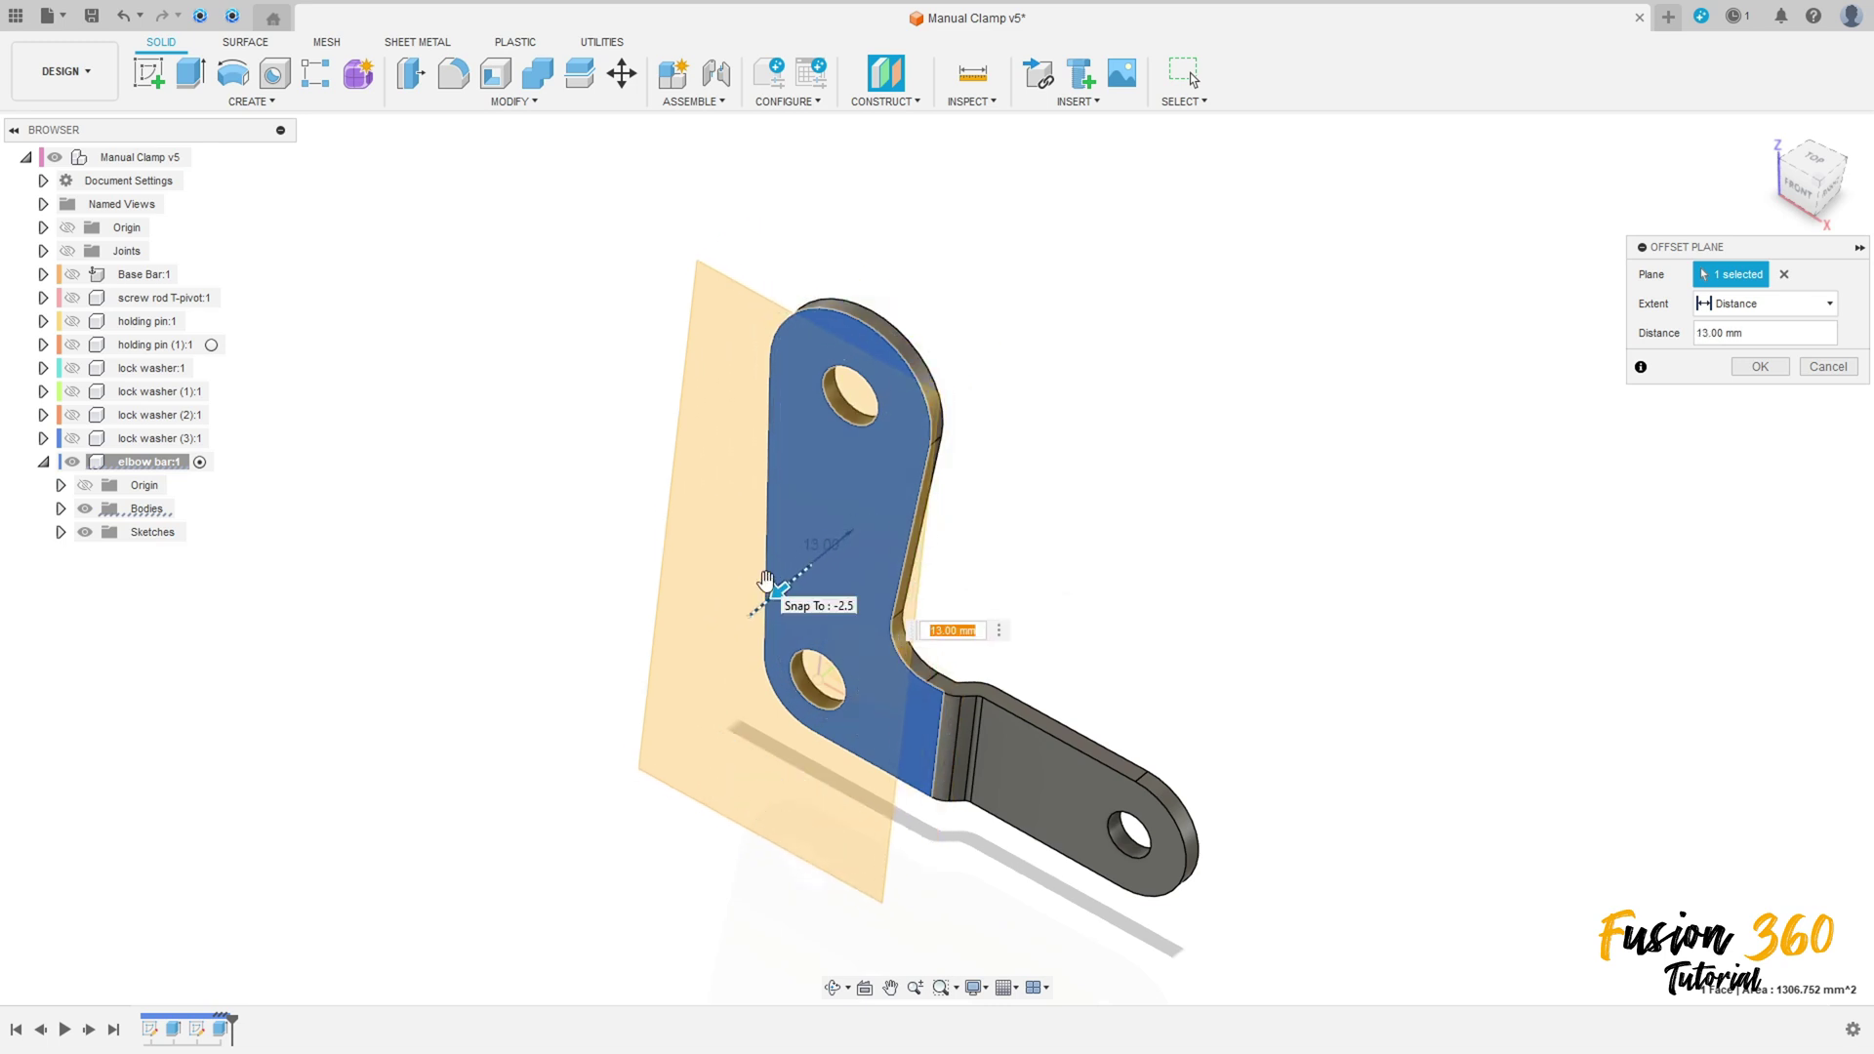
pyautogui.write('7')
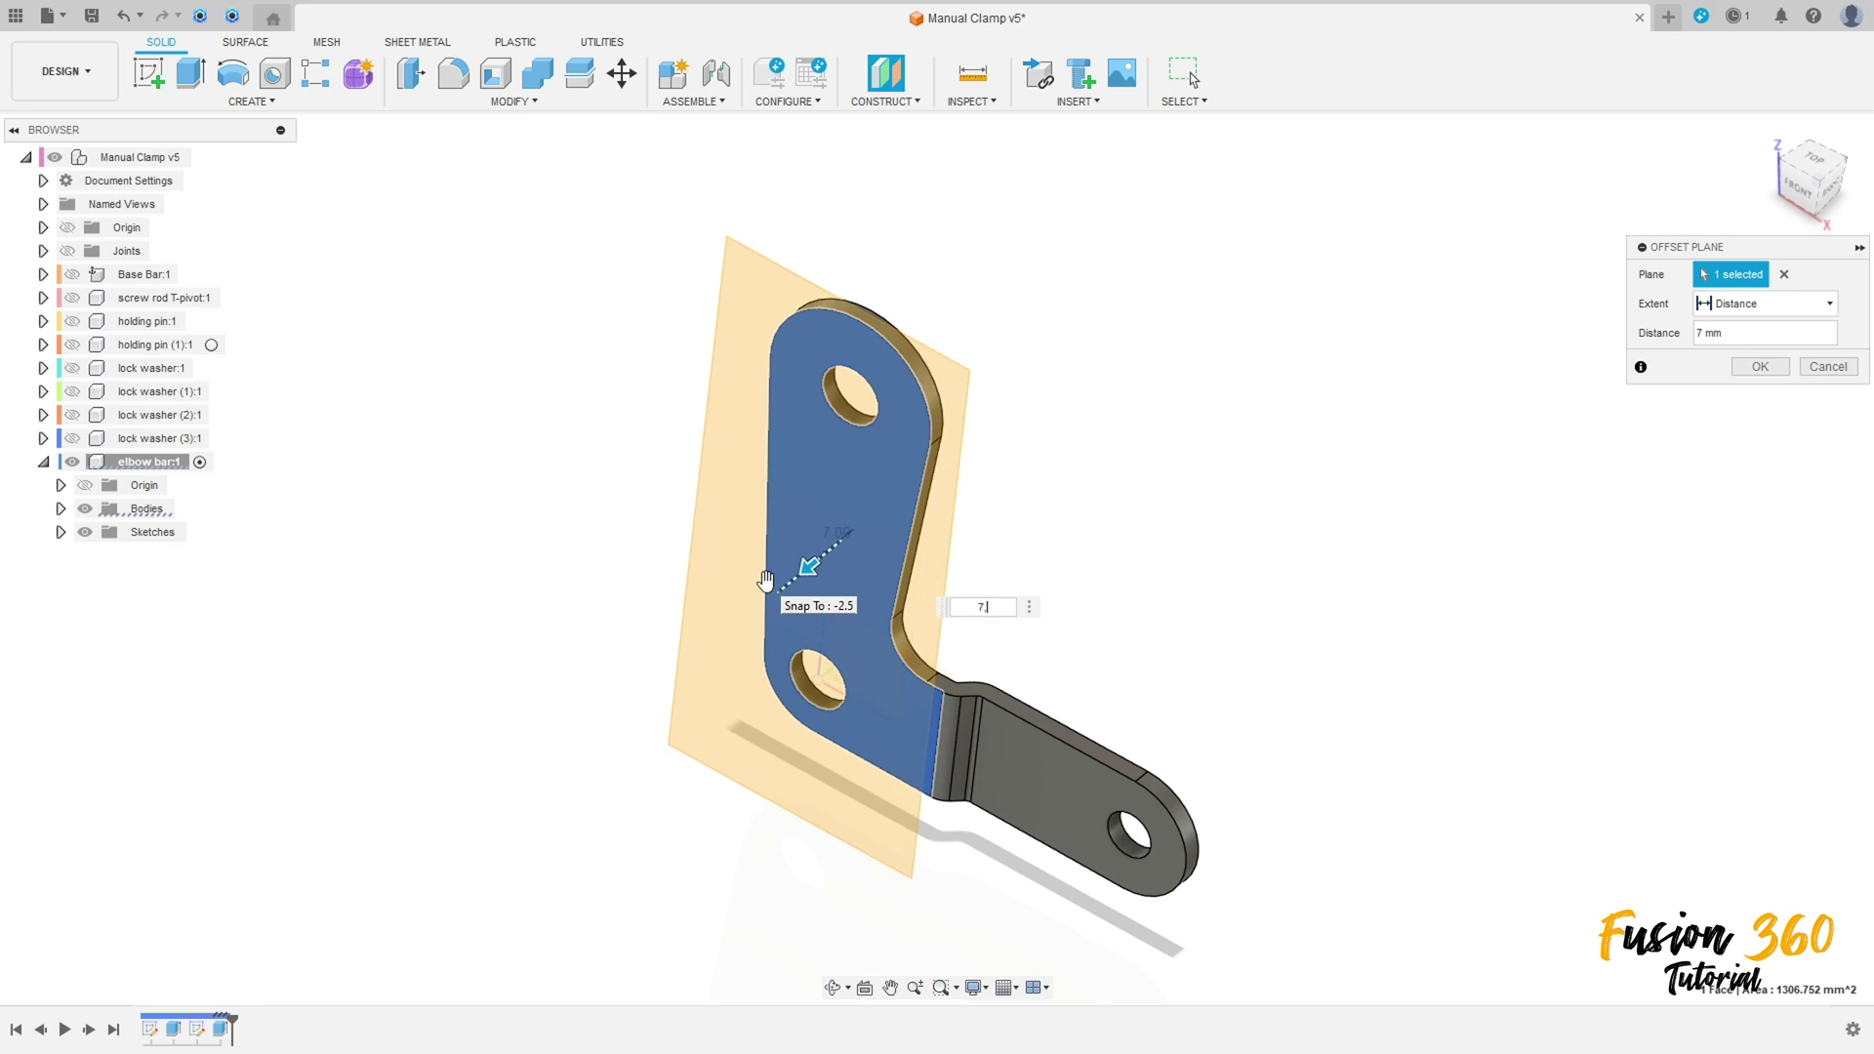
pyautogui.write(',75')
pyautogui.press('Return')
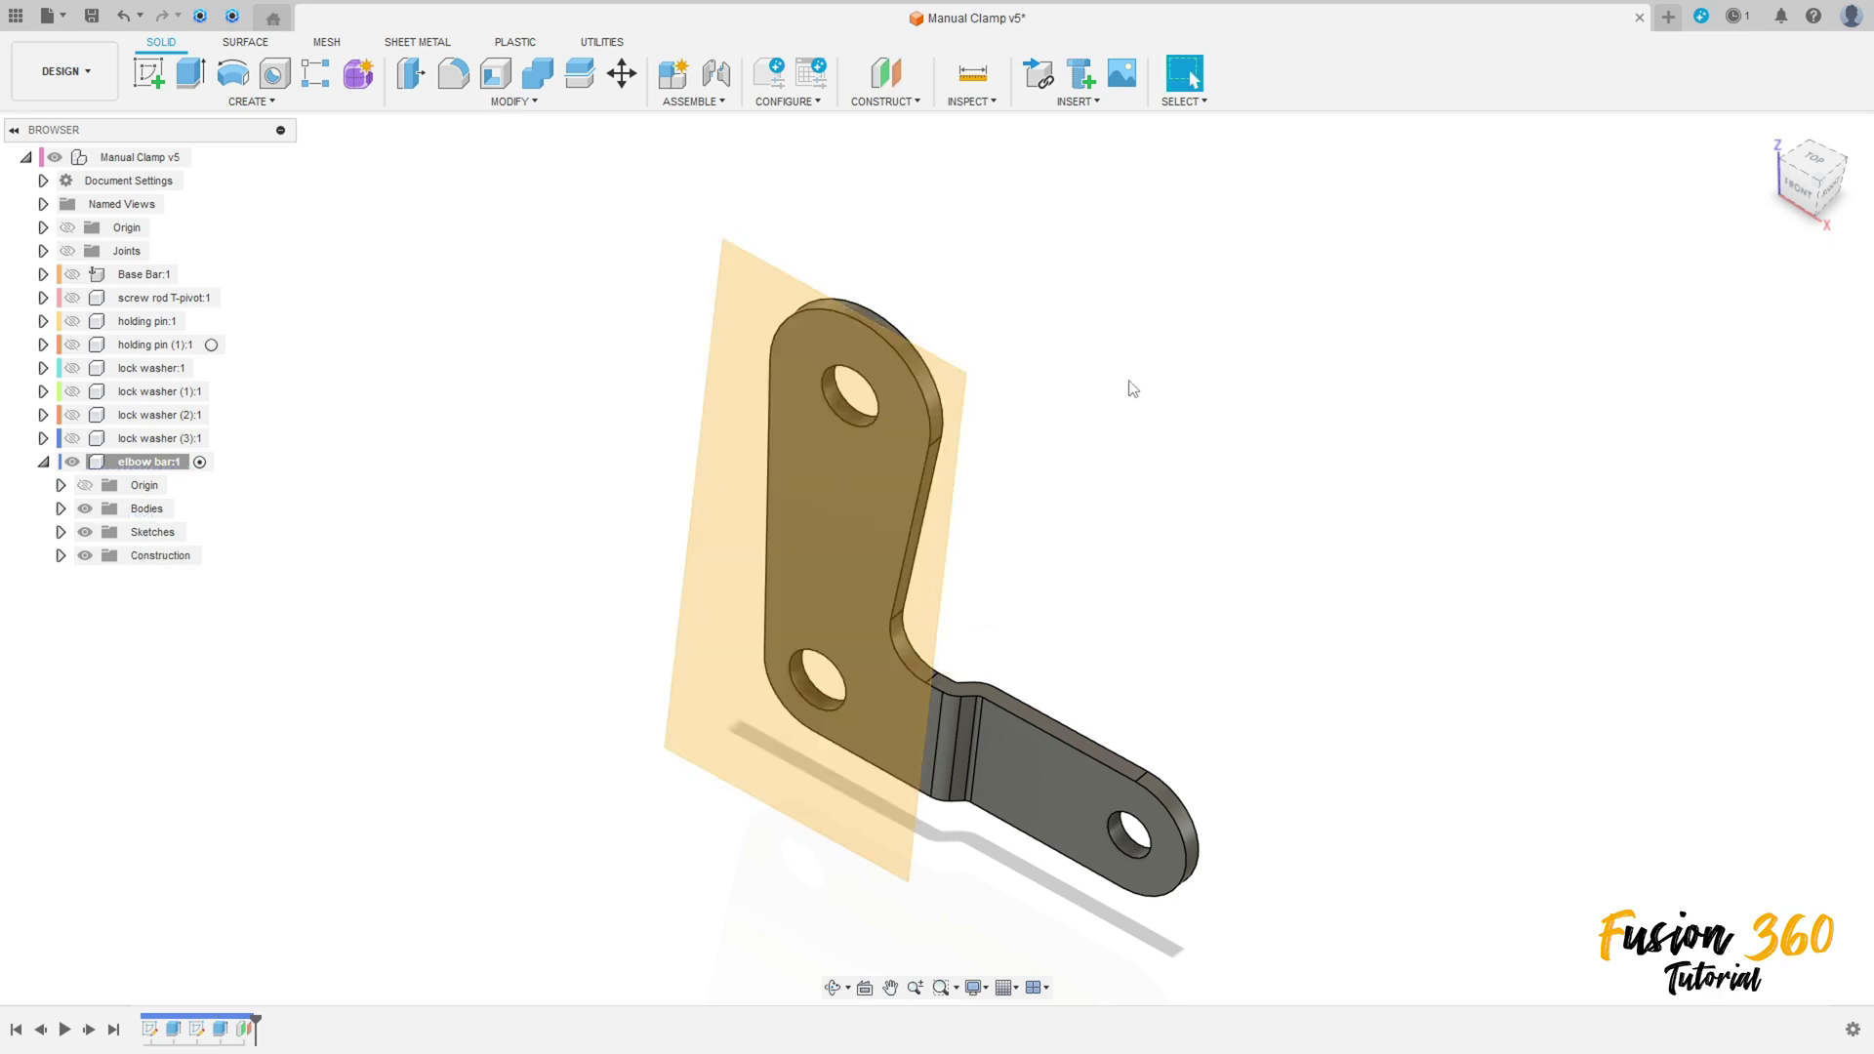
# Step: Mirror the elbow bar body about the offset plane as a new body, and hide the construction geometry
pyautogui.click(251, 101)
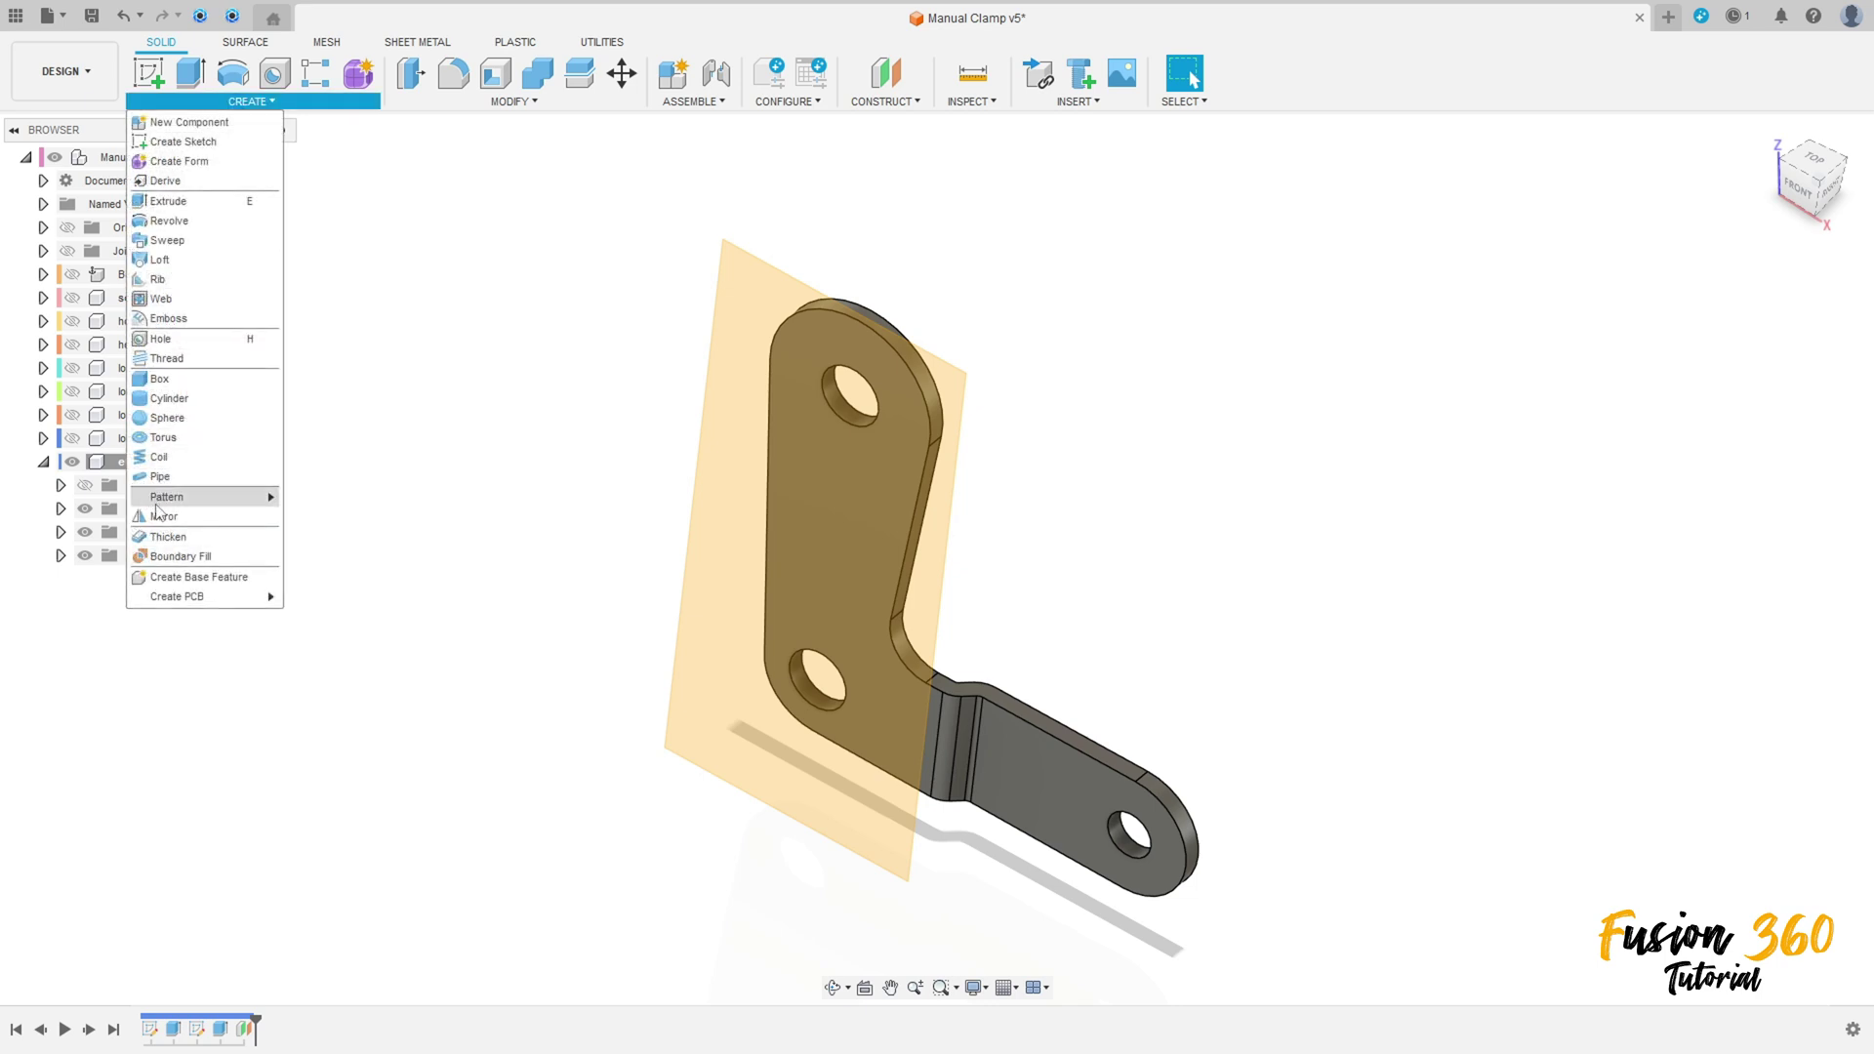
pyautogui.click(224, 517)
pyautogui.click(1028, 746)
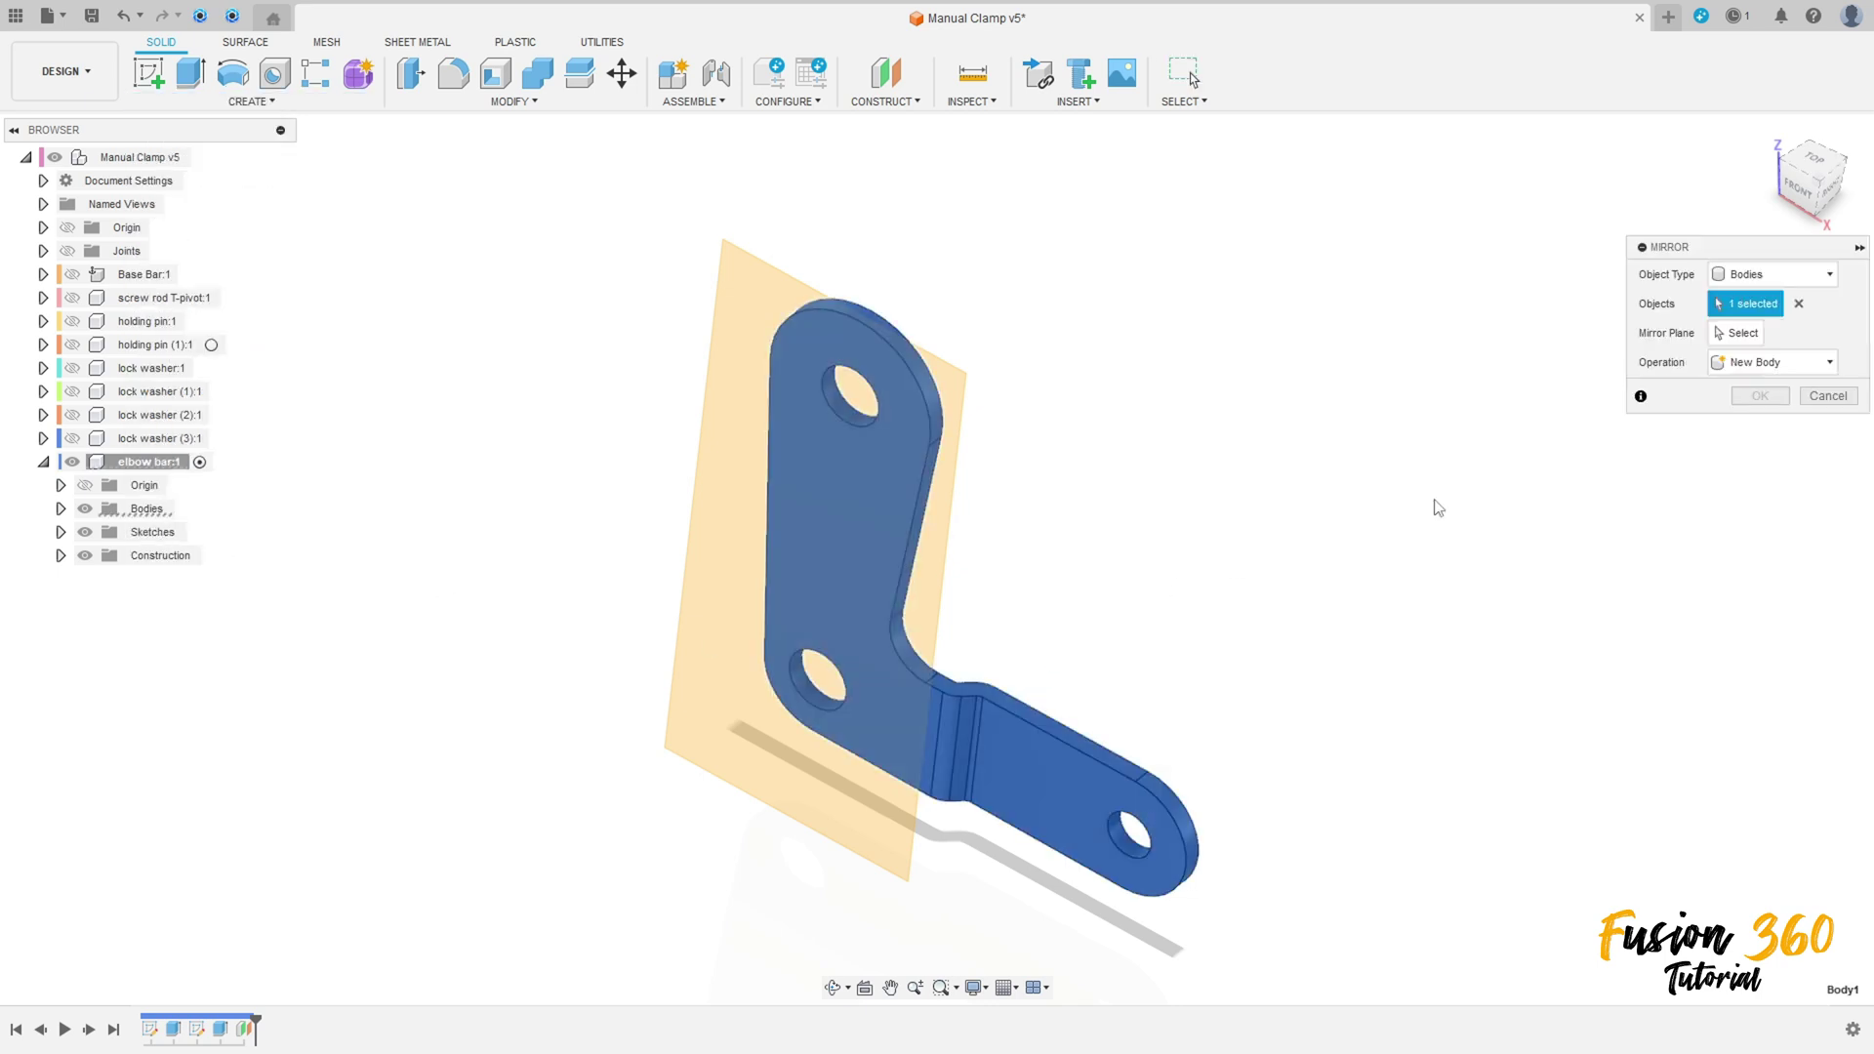
pyautogui.click(1772, 274)
pyautogui.click(1749, 290)
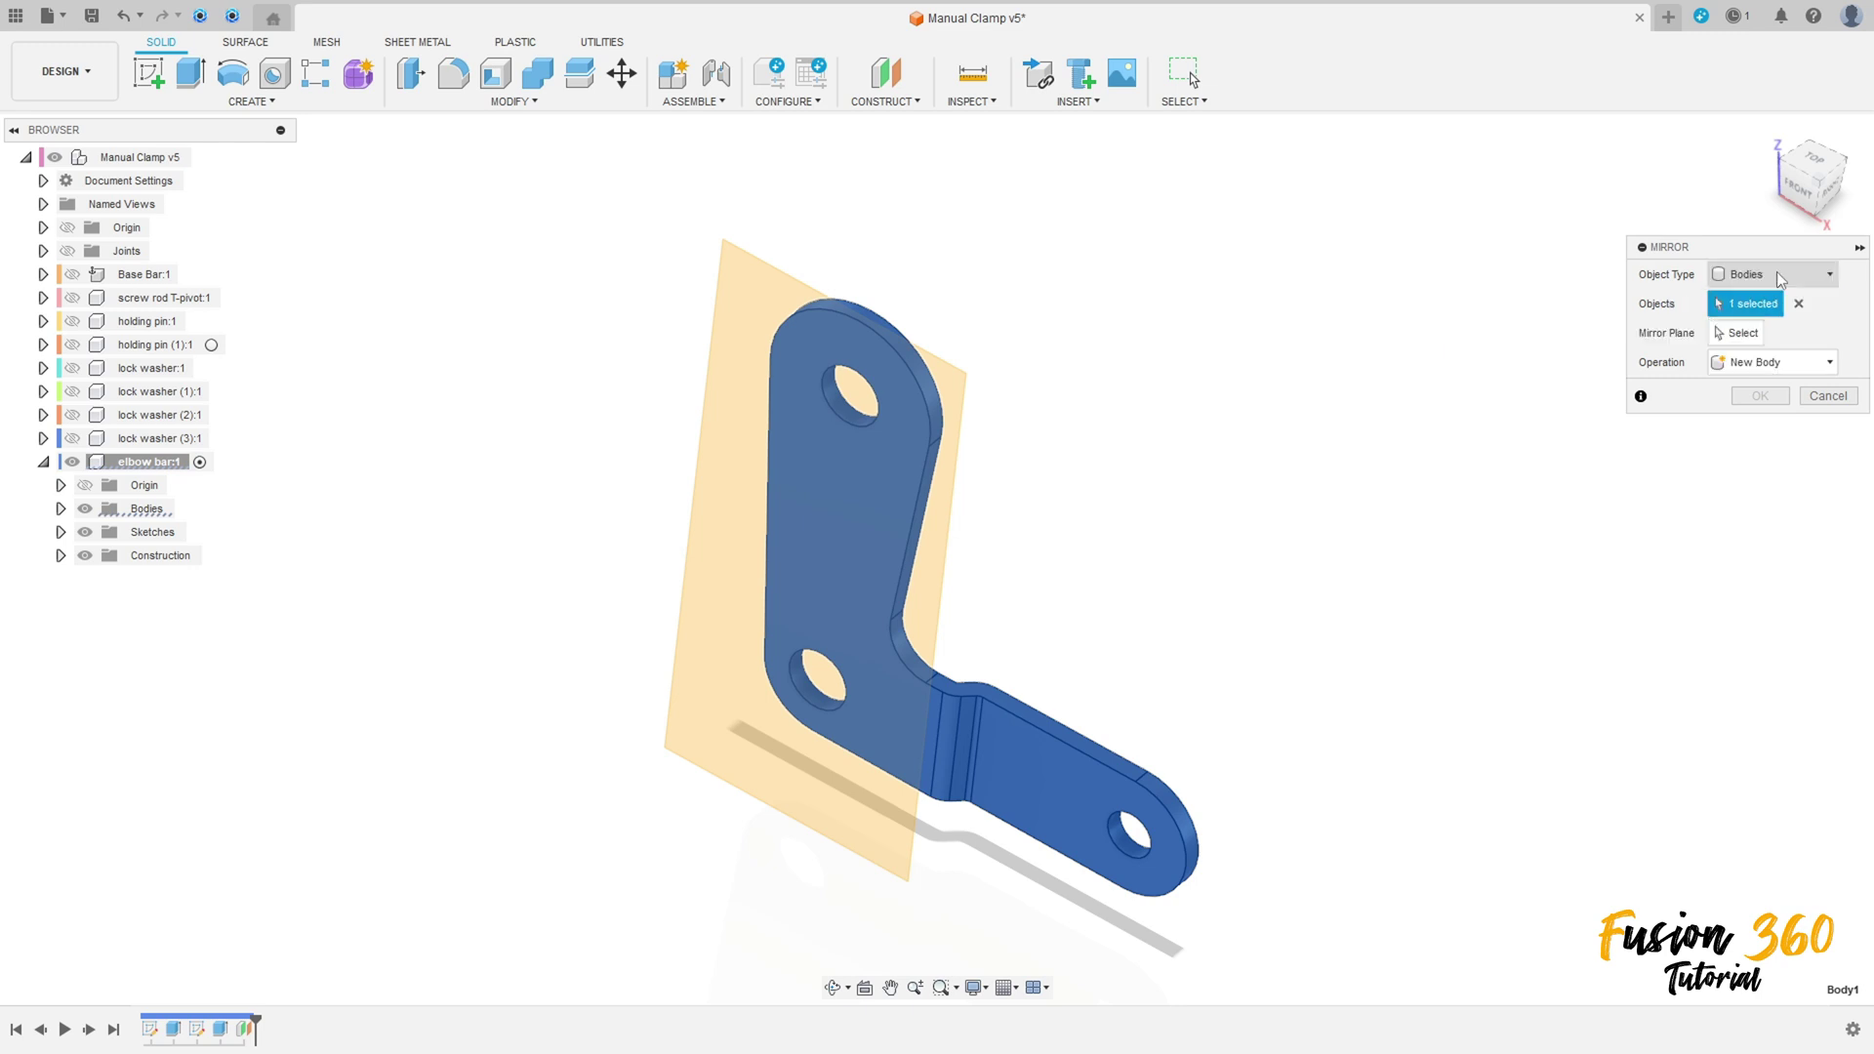
pyautogui.click(1748, 335)
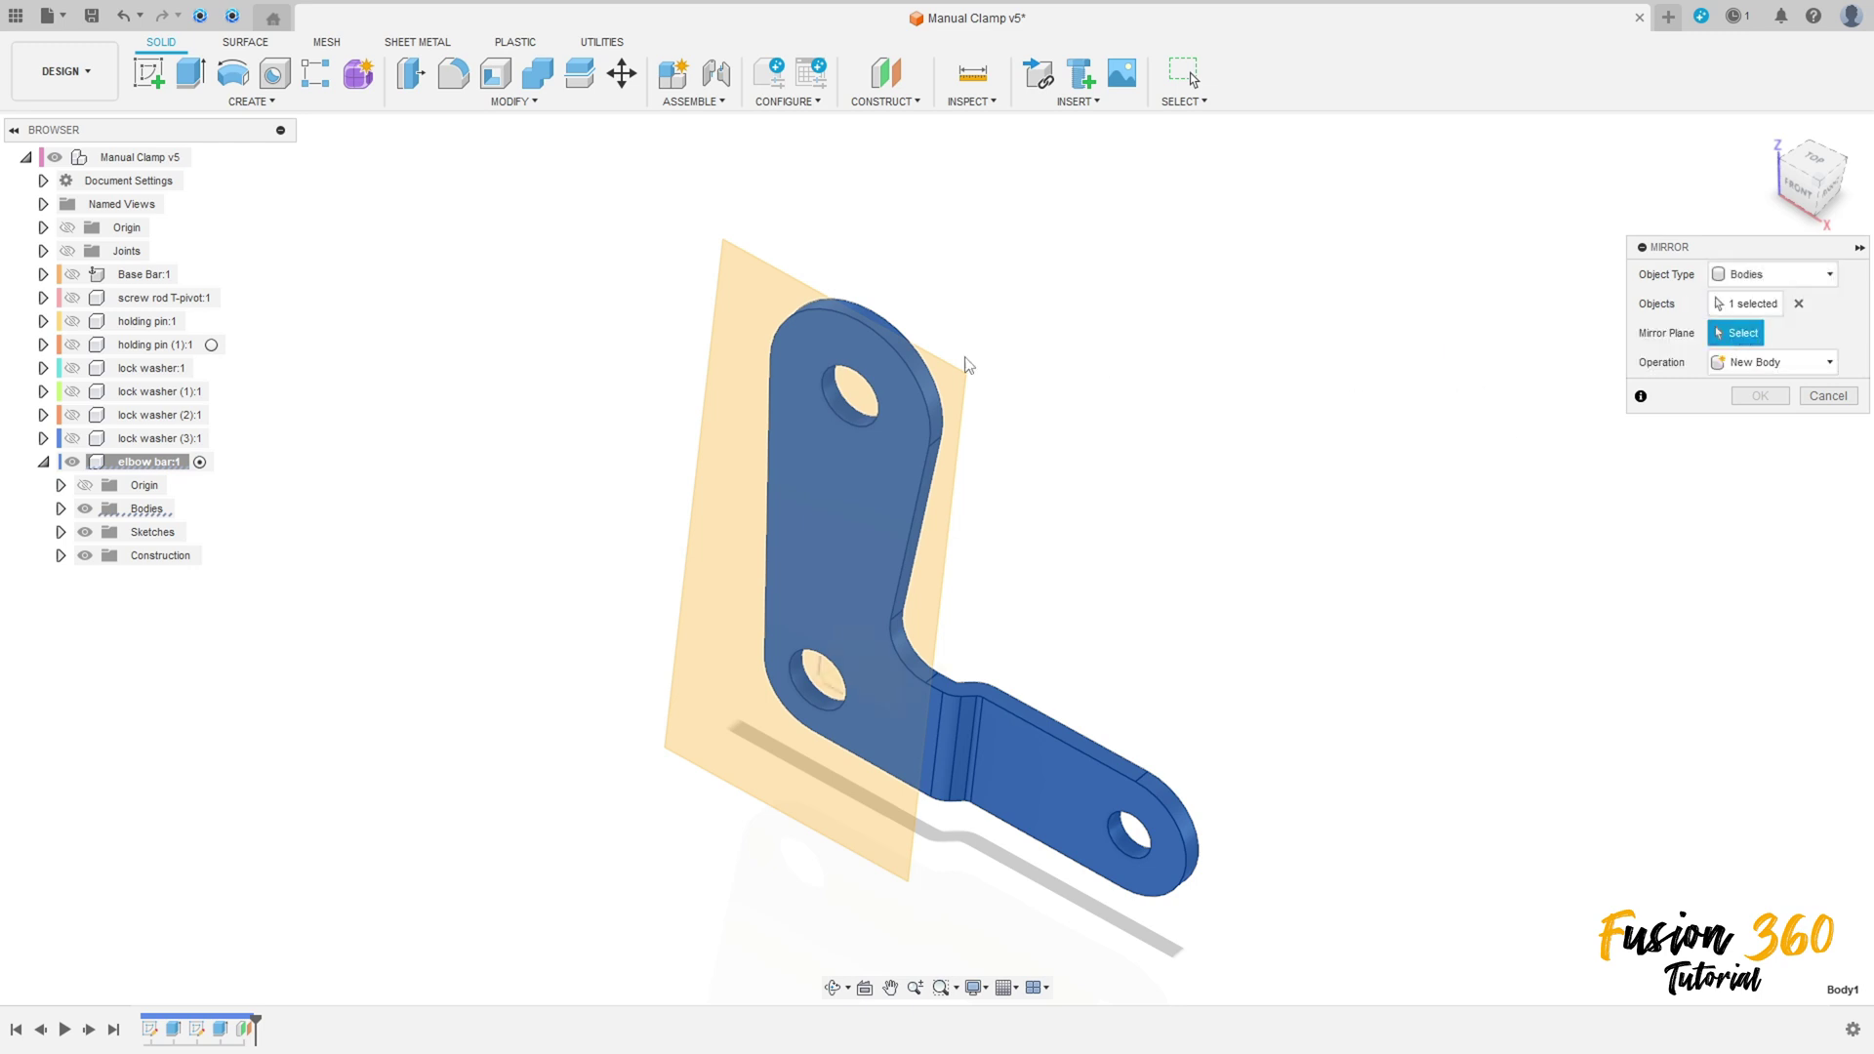
pyautogui.click(735, 303)
pyautogui.keyDown('shift'); pyautogui.moveTo(1285, 414); pyautogui.dragTo(1193, 471, button='middle'); pyautogui.keyUp('shift')
pyautogui.click(1754, 398)
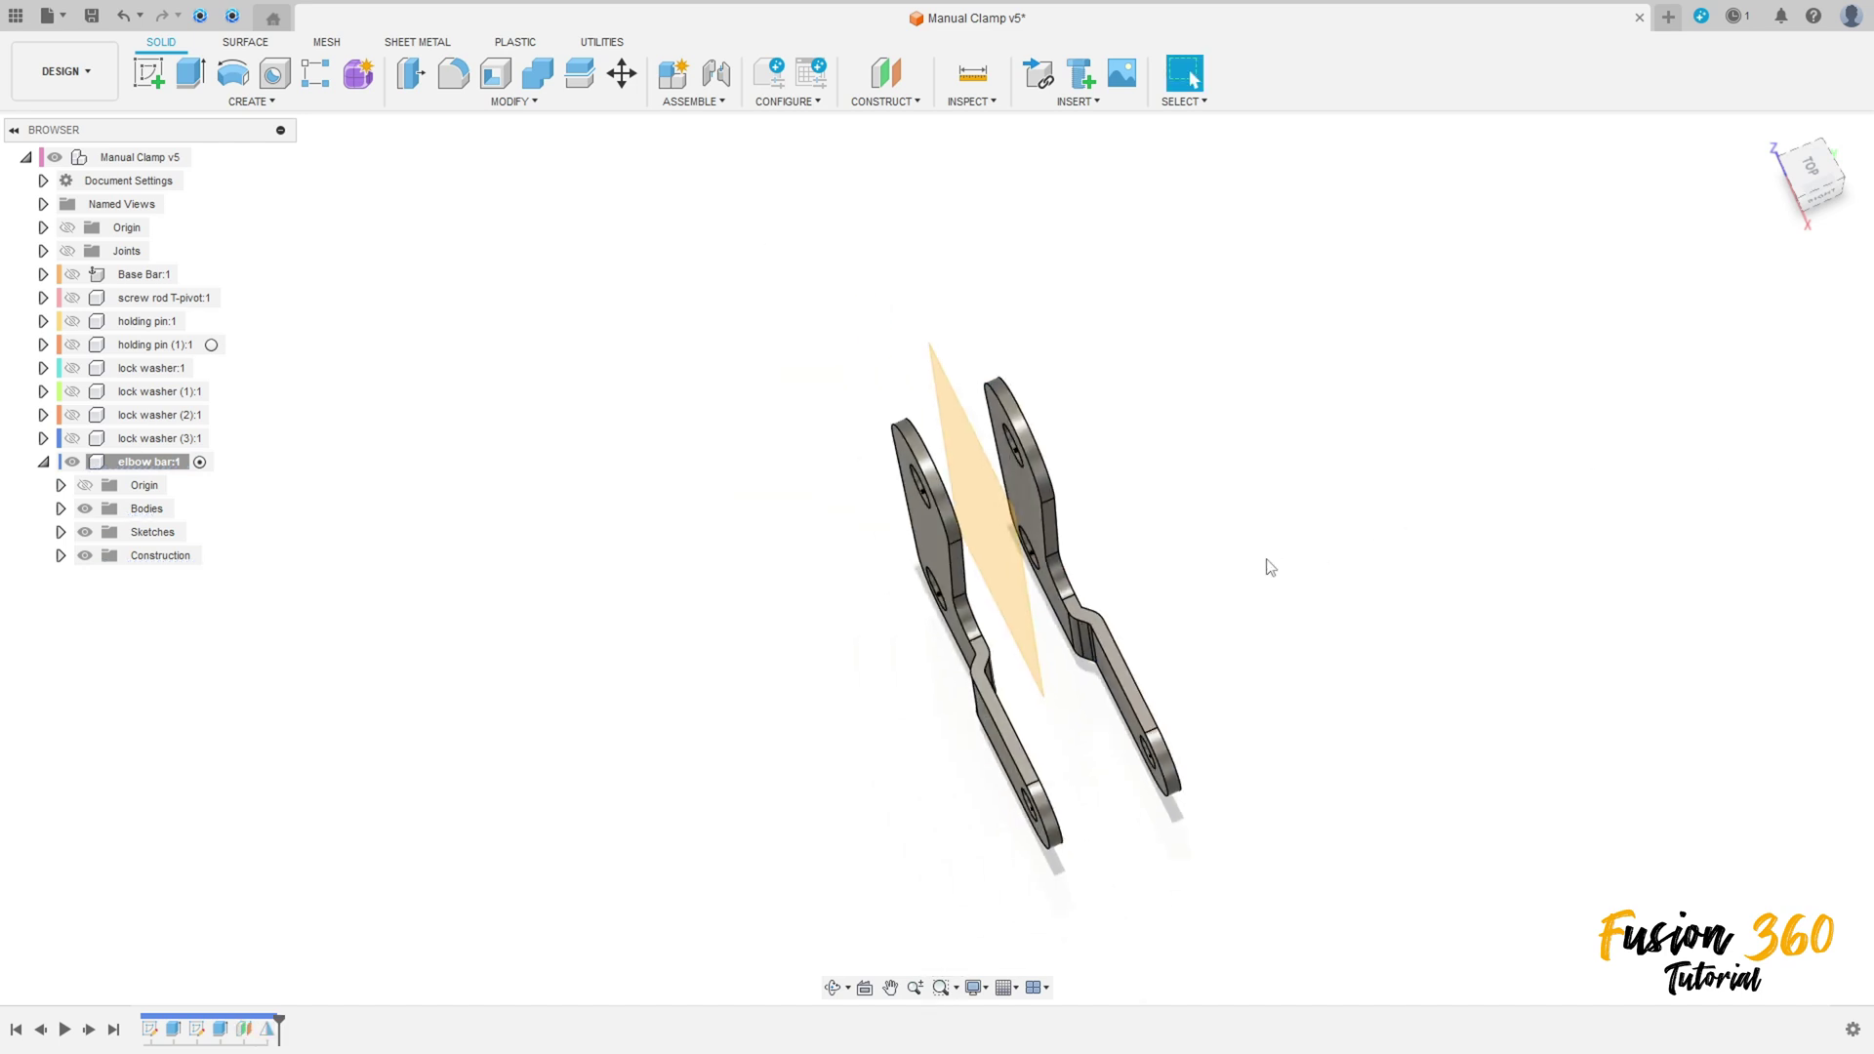
pyautogui.click(84, 554)
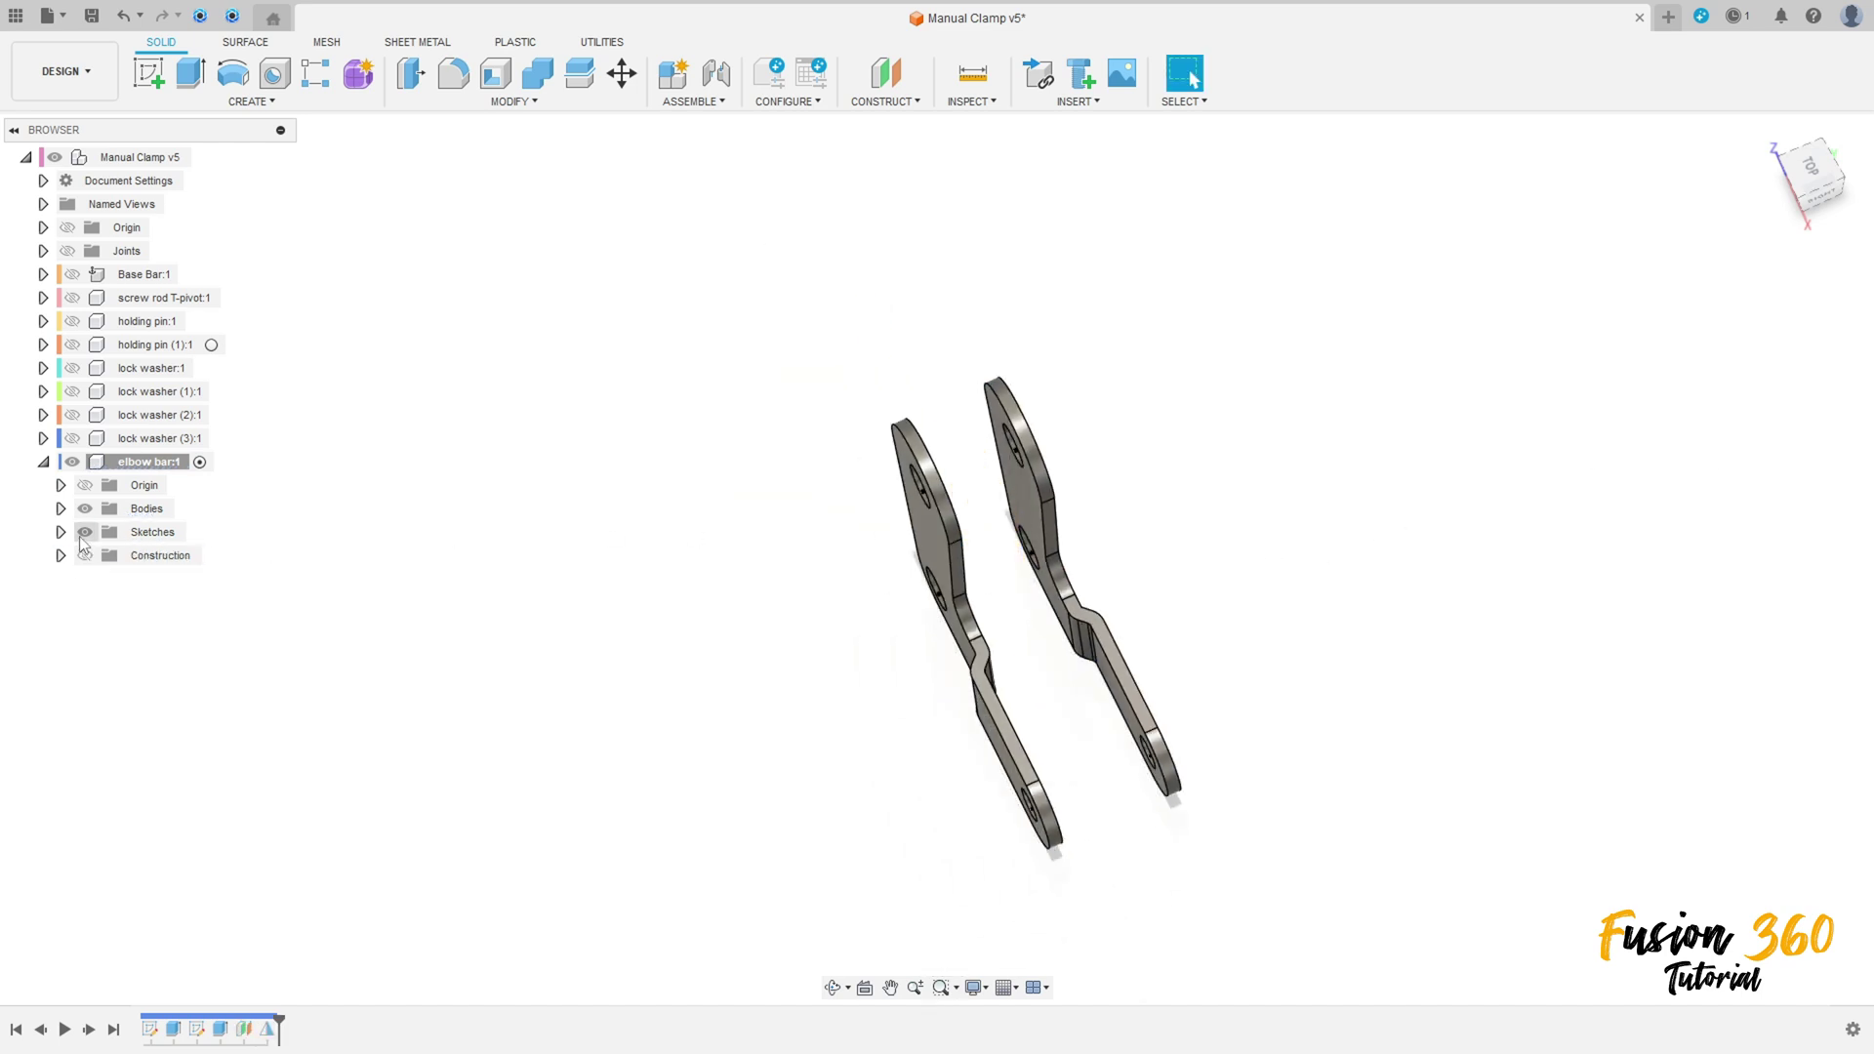
# Step: Activate the top-level Manual Clamp component and show the base bar, screw rod T-pivot, holding pins and lock washers
pyautogui.keyDown('shift'); pyautogui.moveTo(561, 613); pyautogui.dragTo(615, 569, button='middle'); pyautogui.keyUp('shift')
pyautogui.moveTo(629, 550); pyautogui.dragTo(641, 552)
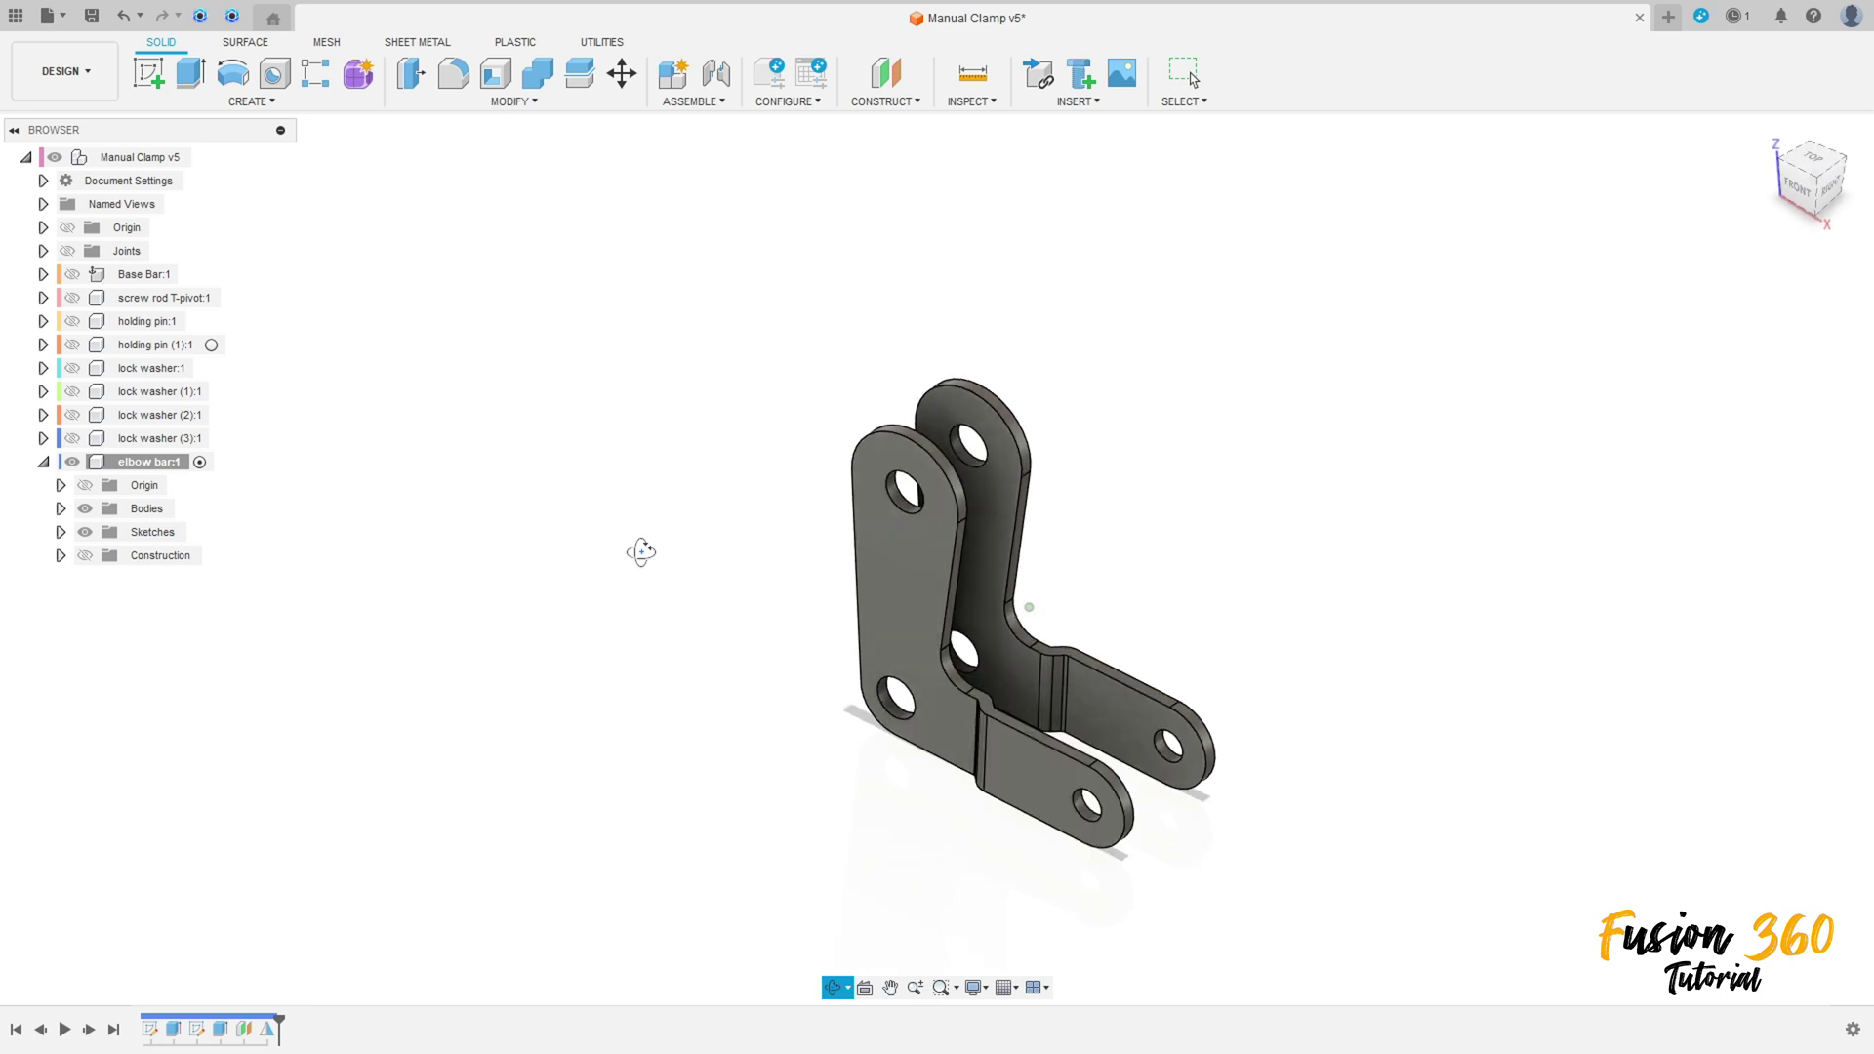
pyautogui.click(208, 158)
pyautogui.keyDown('shift'); pyautogui.moveTo(644, 563); pyautogui.dragTo(717, 558, button='middle'); pyautogui.keyUp('shift')
pyautogui.moveTo(829, 621); pyautogui.dragTo(453, 564, button='middle')
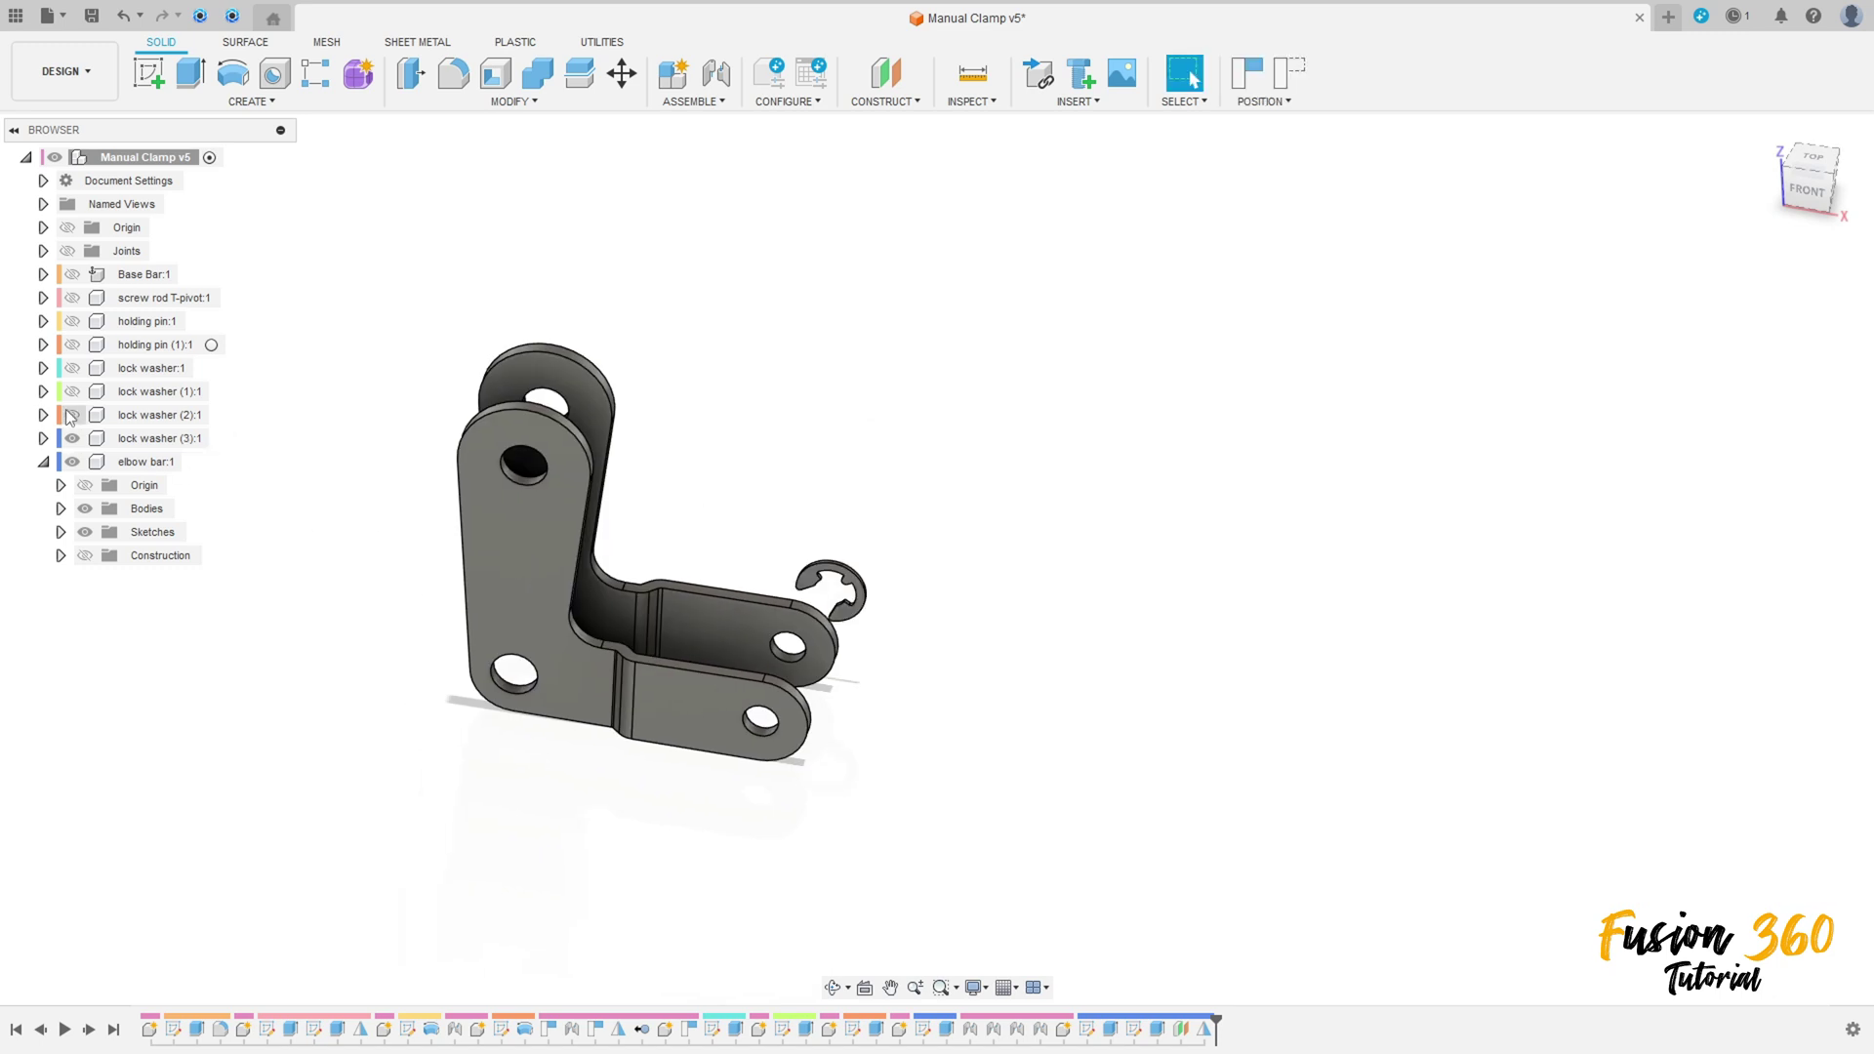
pyautogui.click(71, 299)
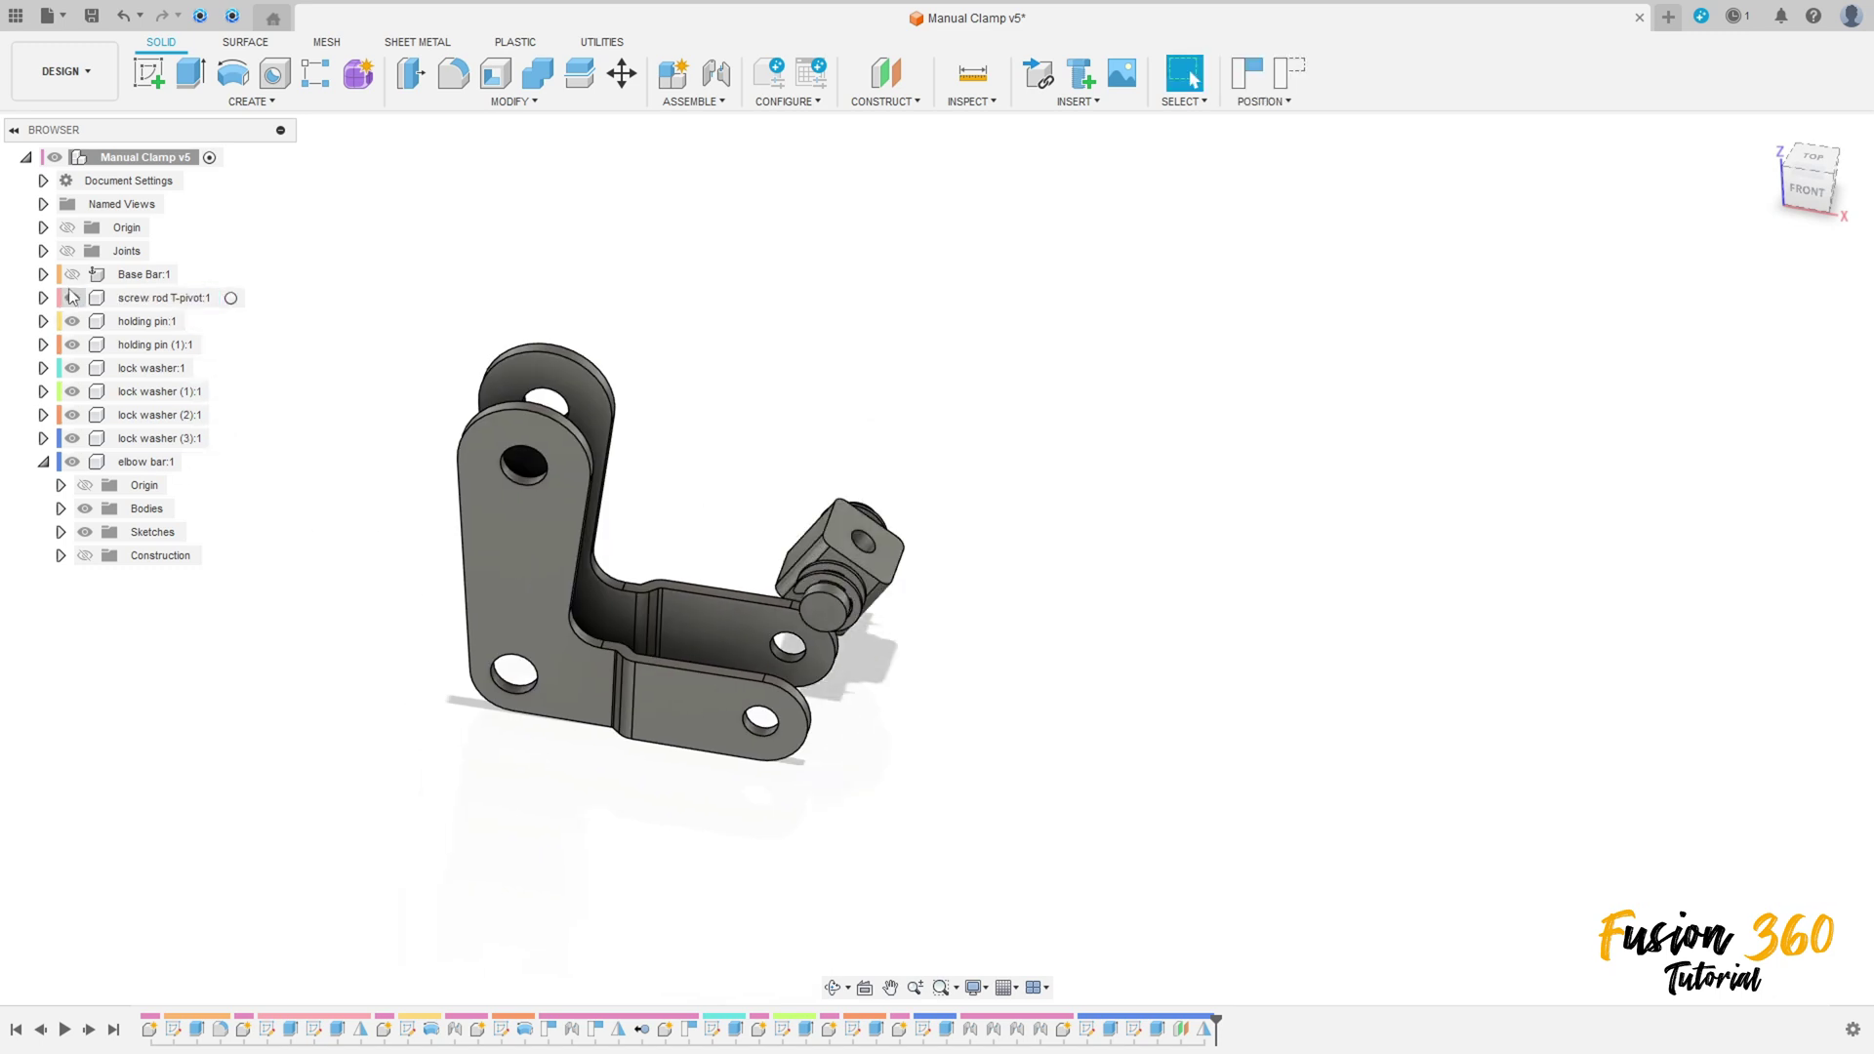
pyautogui.click(72, 275)
pyautogui.moveTo(767, 347)
pyautogui.keyDown('shift'); pyautogui.mouseDown(button='middle')
pyautogui.moveTo(824, 313)
pyautogui.moveTo(818, 356)
pyautogui.moveTo(772, 334)
pyautogui.mouseUp(button='middle'); pyautogui.keyUp('shift')
pyautogui.keyDown('shift'); pyautogui.moveTo(816, 396); pyautogui.dragTo(746, 455, button='middle'); pyautogui.keyUp('shift')
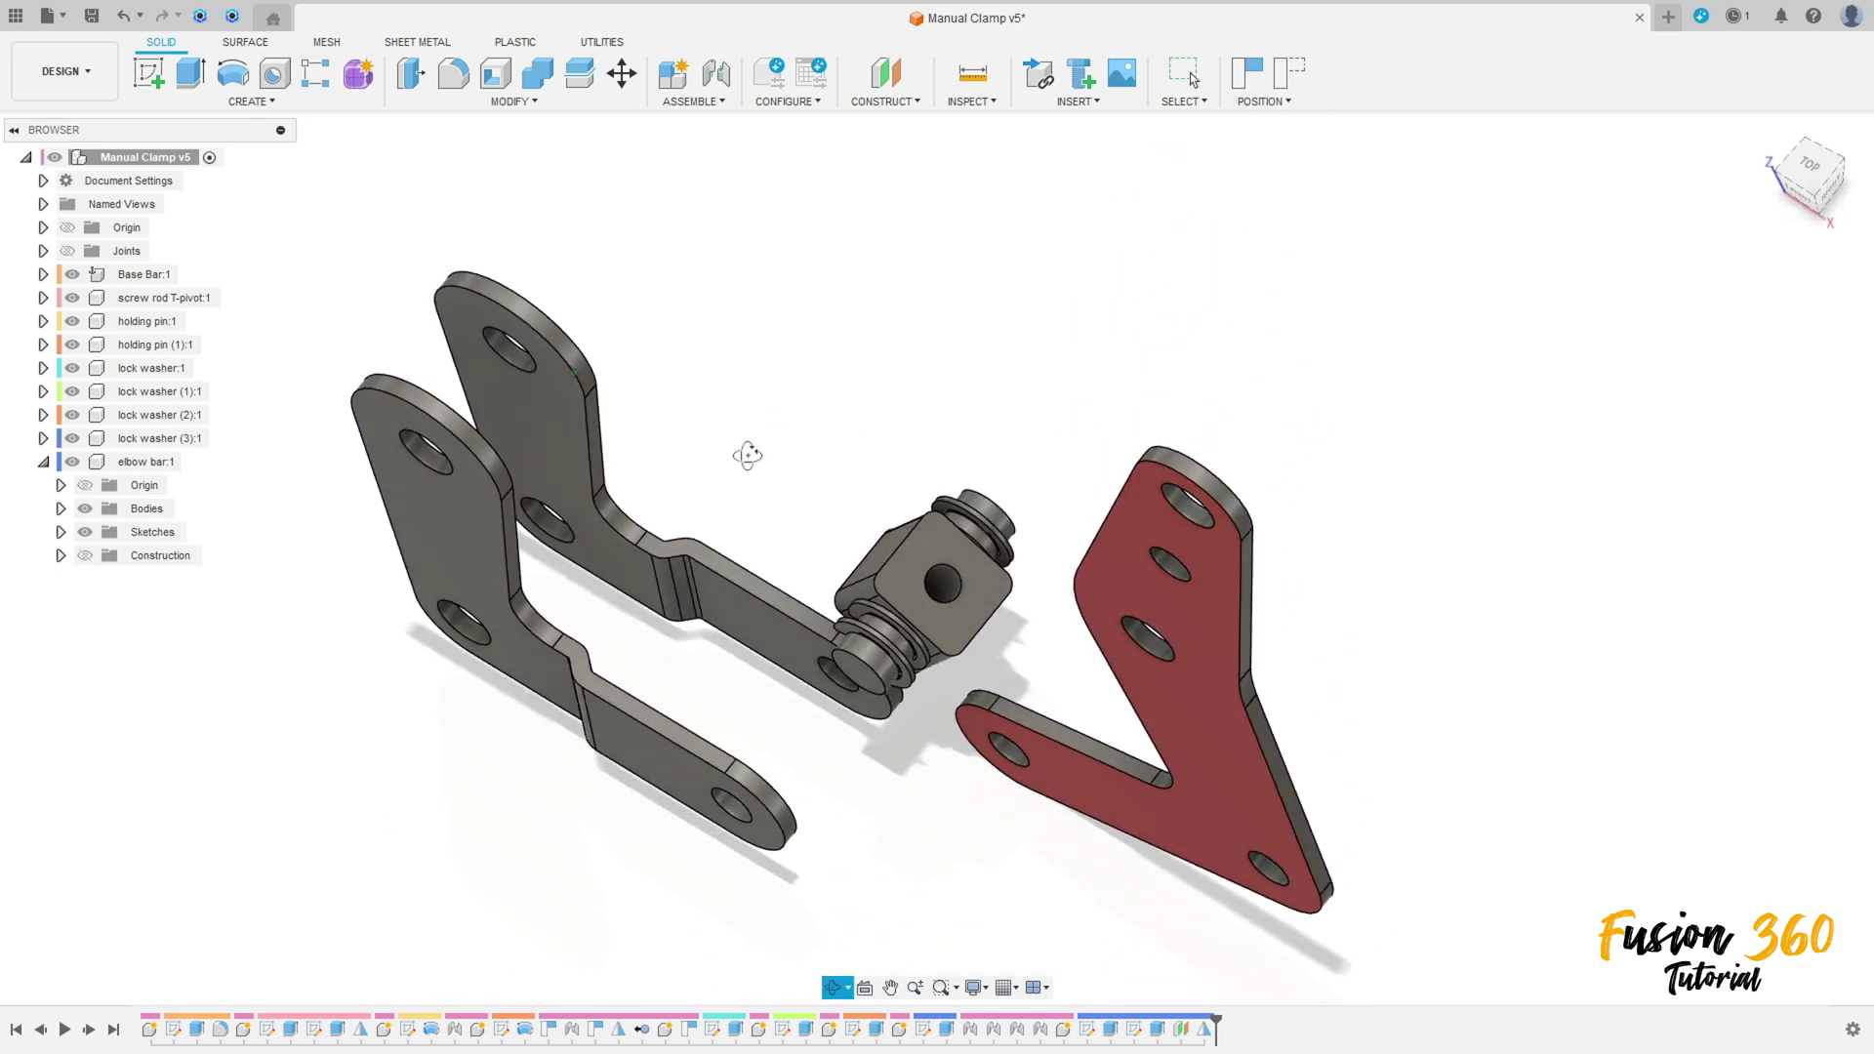
# Step: Join holding pin (1) at its washer groove to the lower corner hole of the elbow bar with a revolute joint
pyautogui.click(718, 74)
pyautogui.scroll(5, 928, 679)
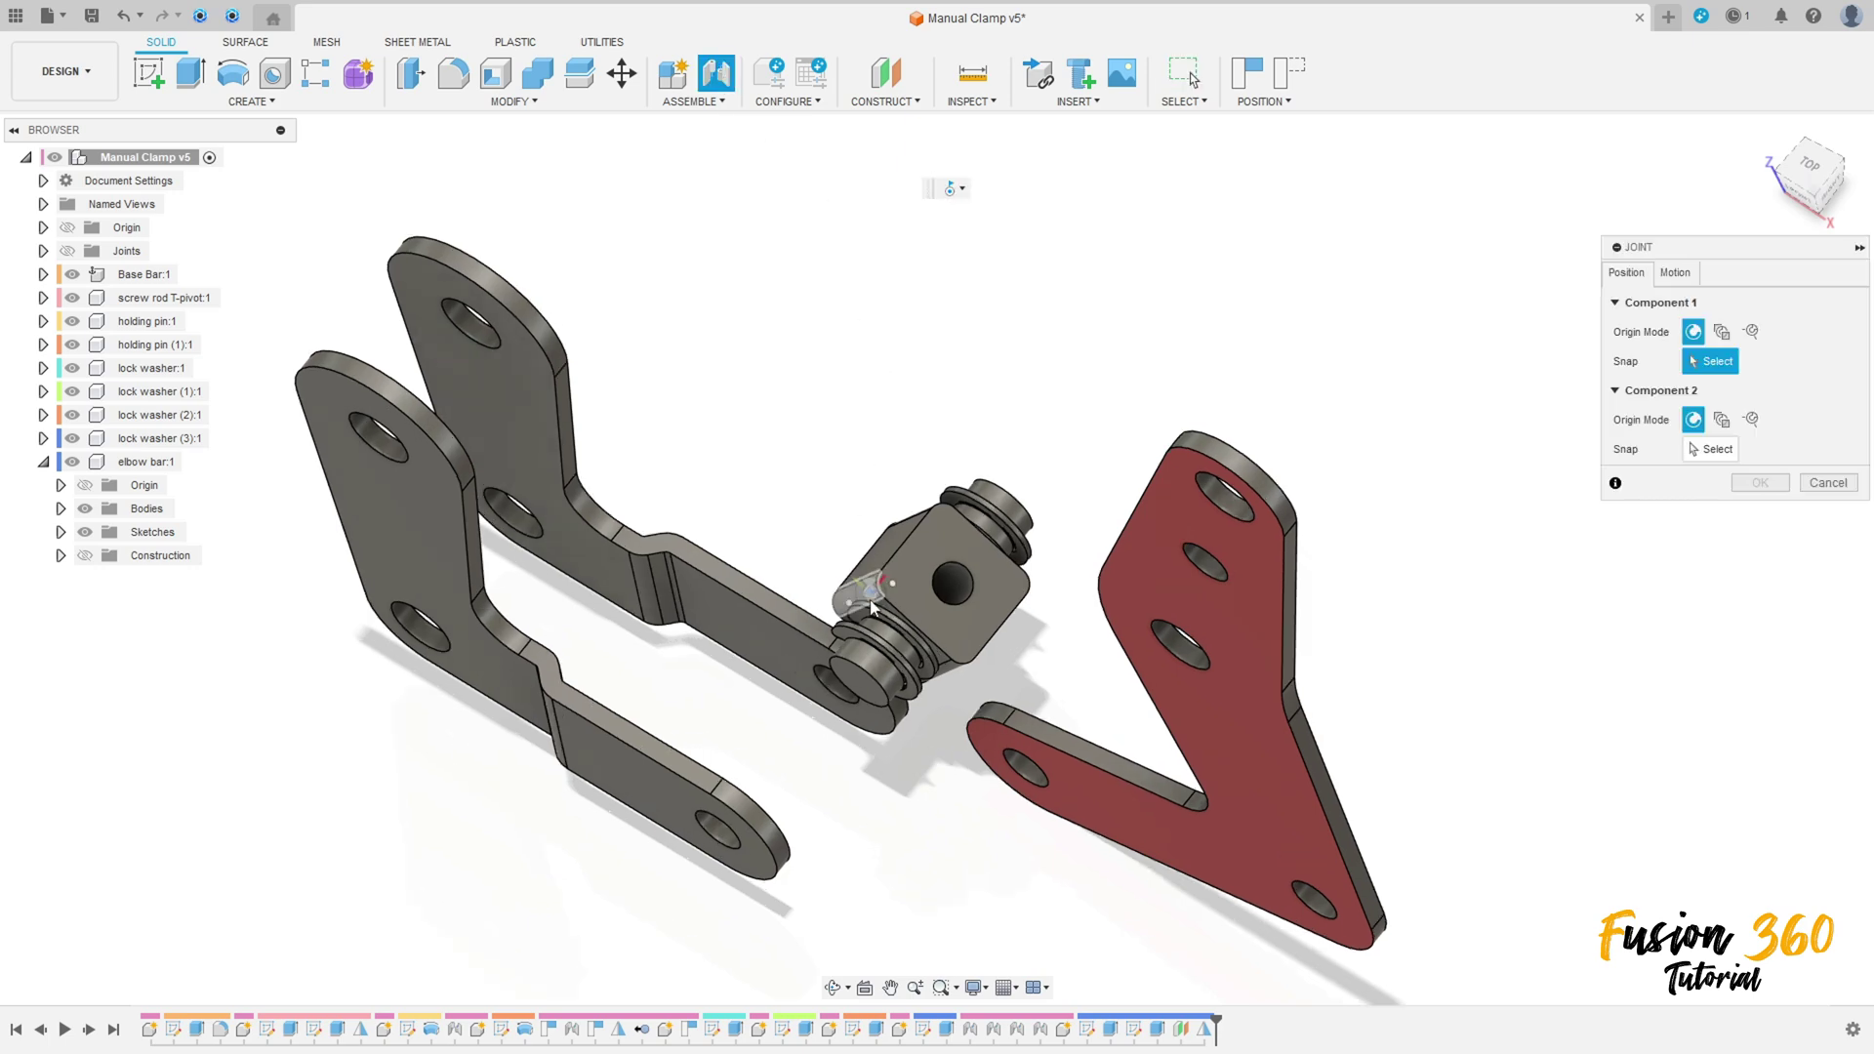
pyautogui.scroll(4, 900, 669)
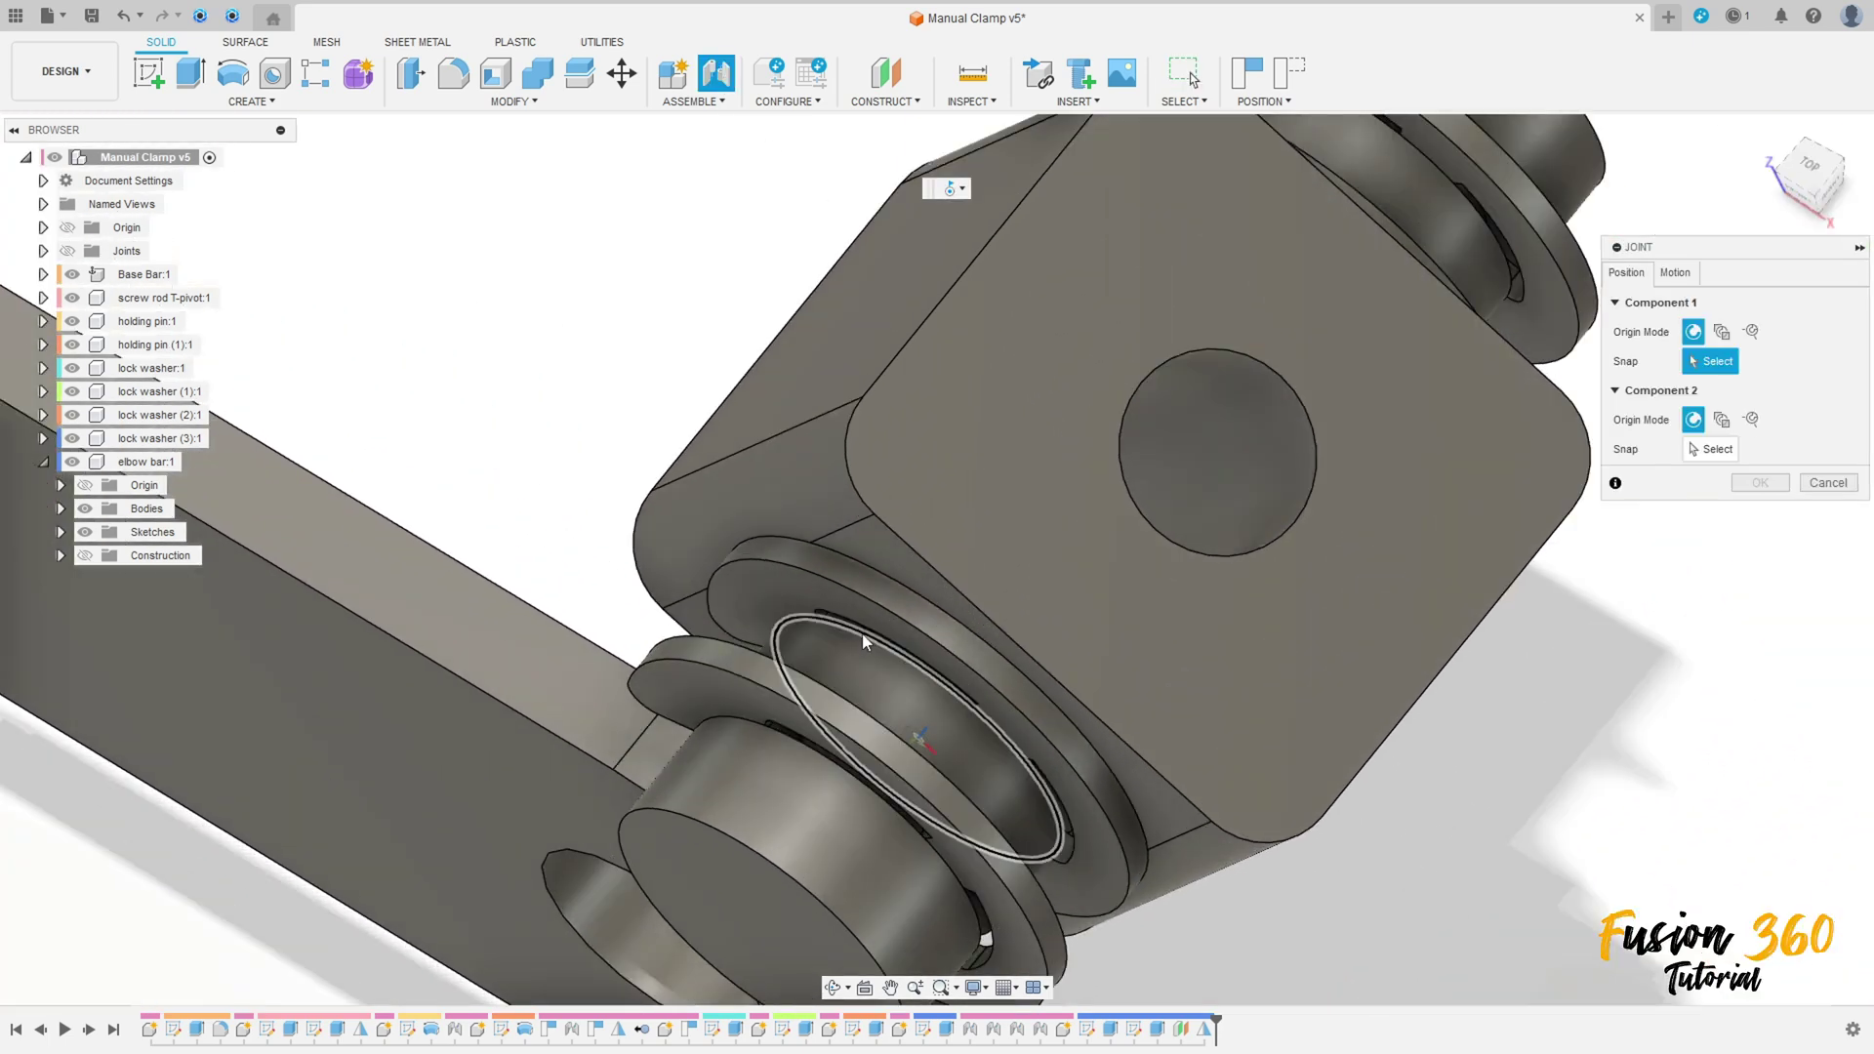
pyautogui.click(859, 636)
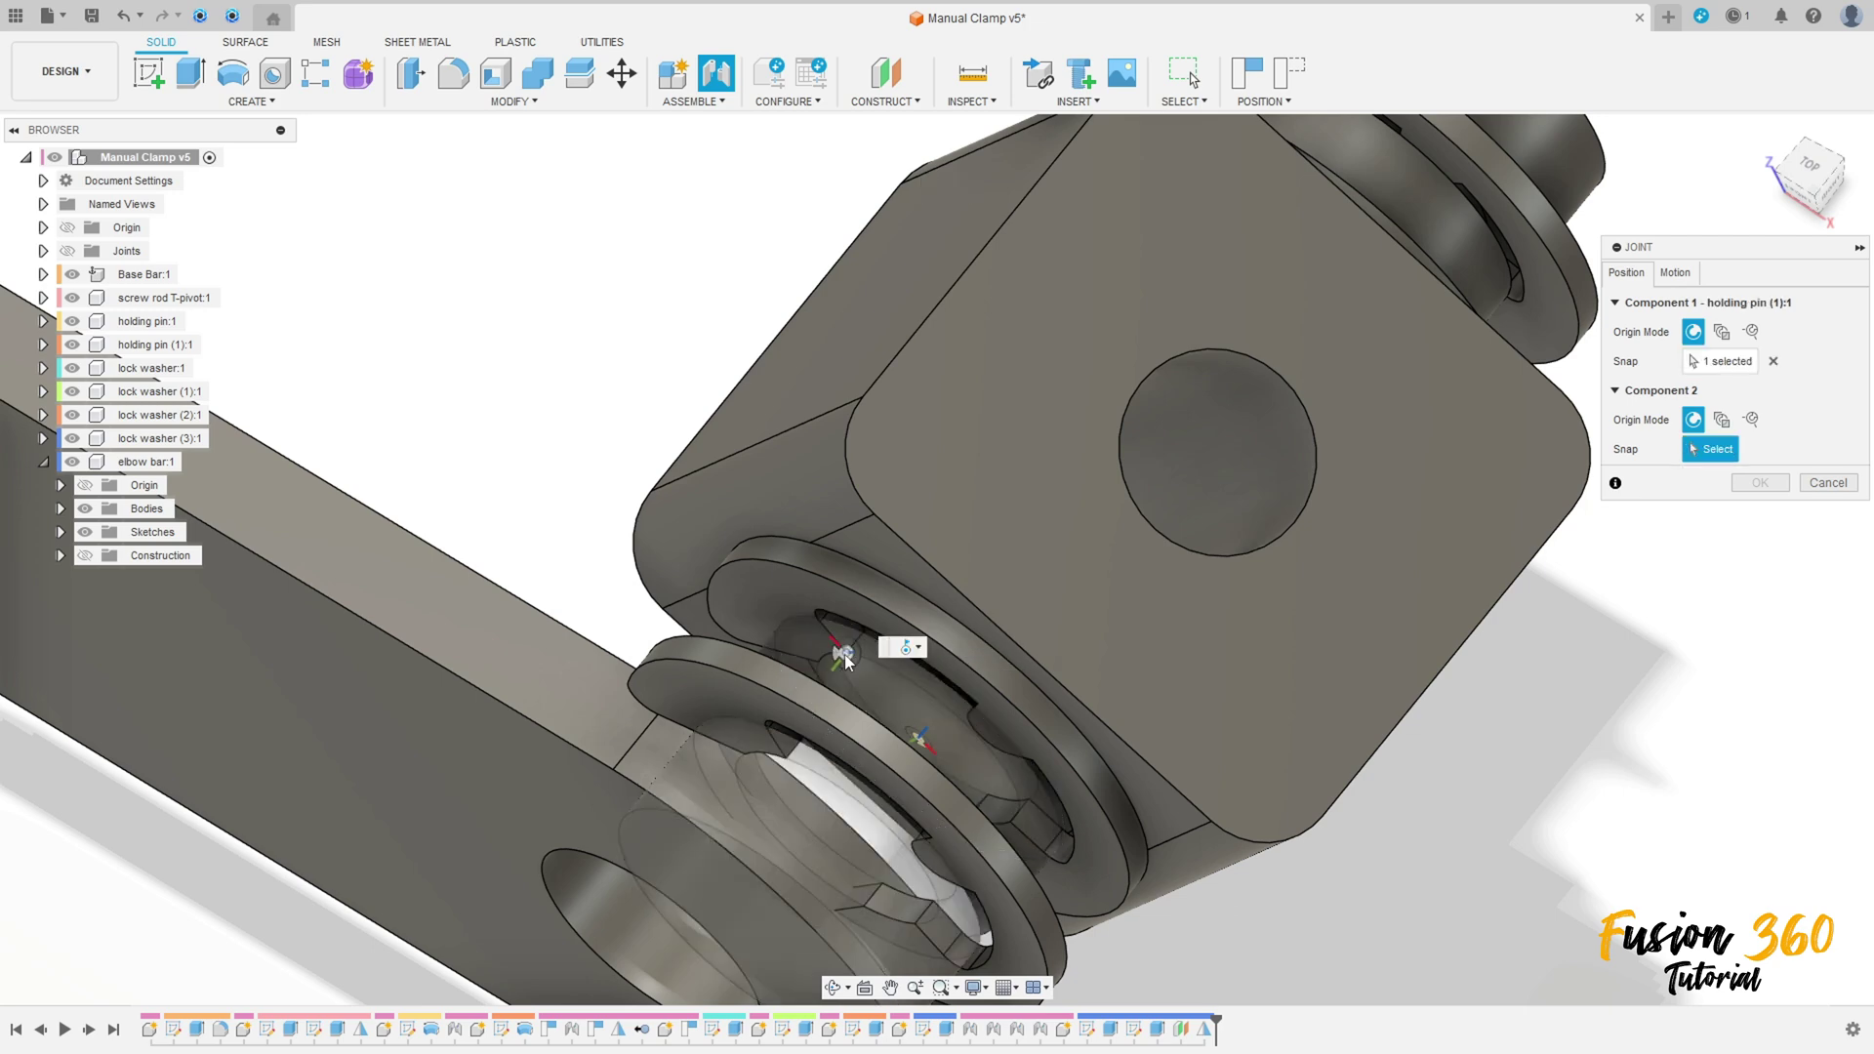
pyautogui.scroll(-5, 752, 647)
pyautogui.scroll(-4, 752, 647)
pyautogui.moveTo(562, 603); pyautogui.dragTo(919, 469, button='middle')
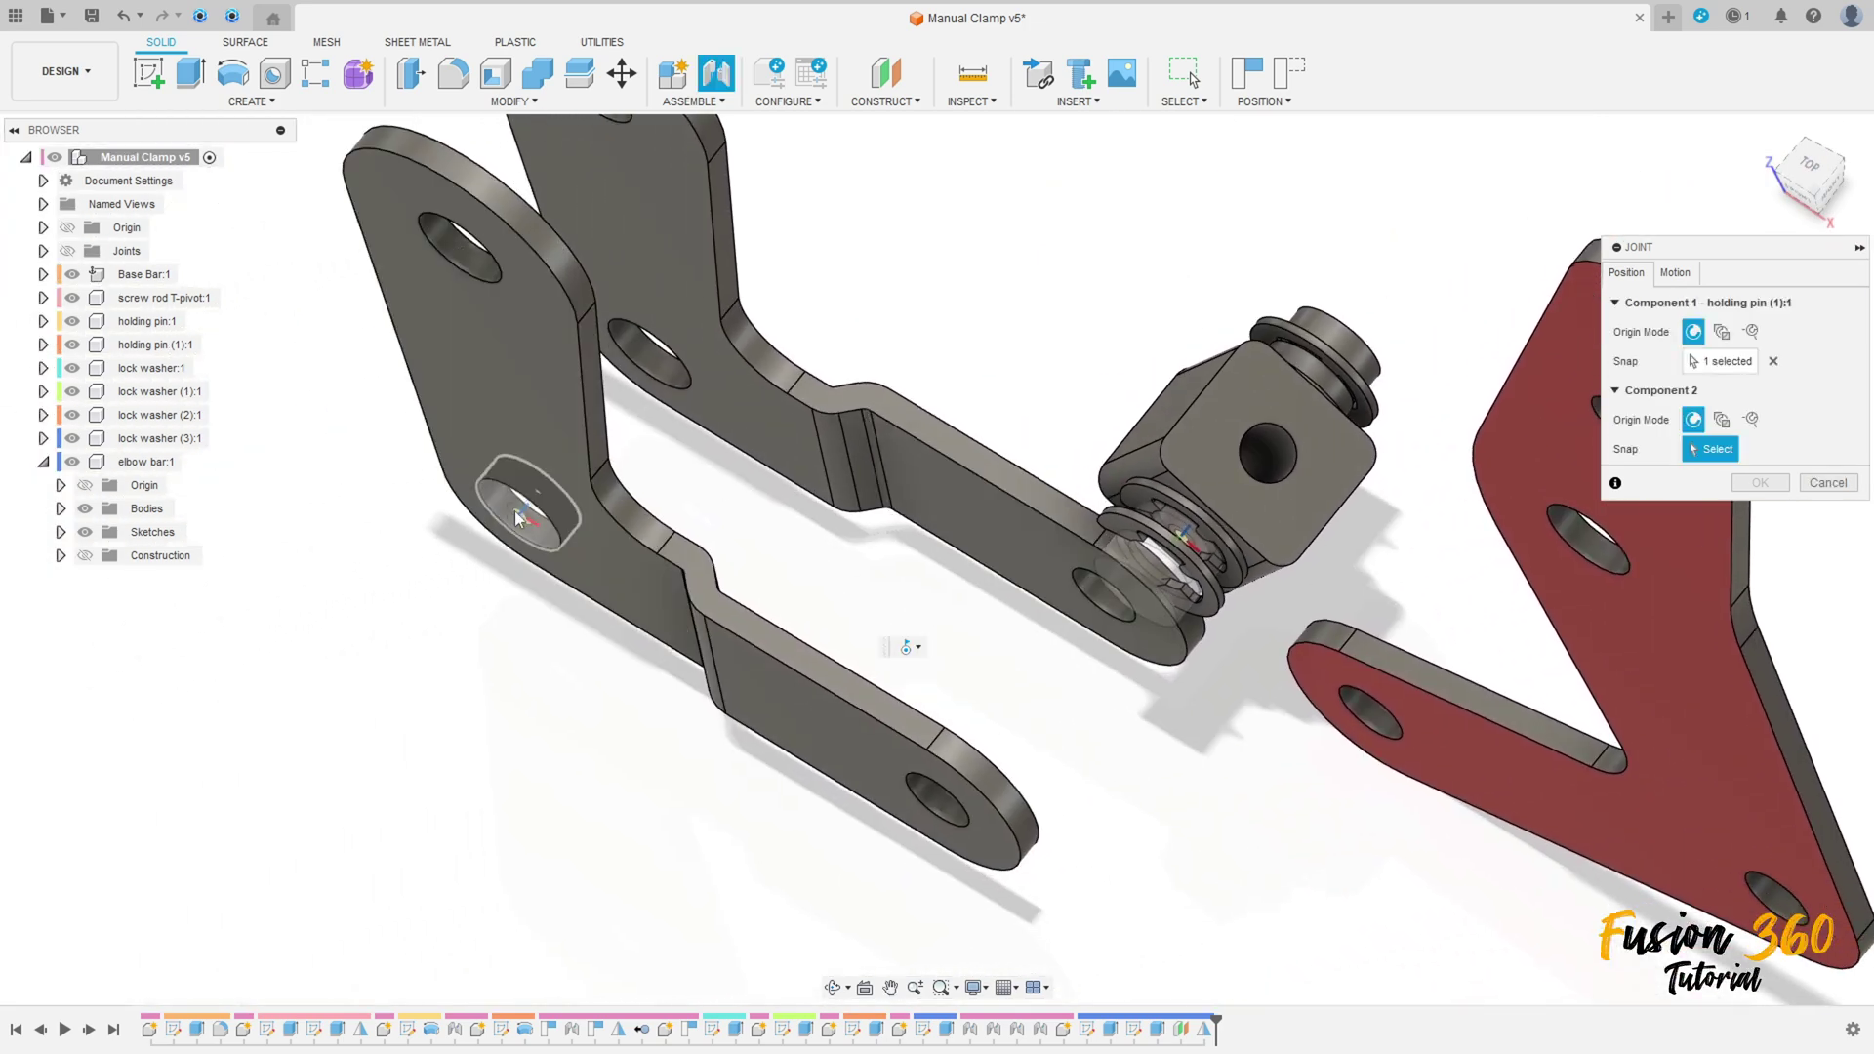
pyautogui.click(532, 520)
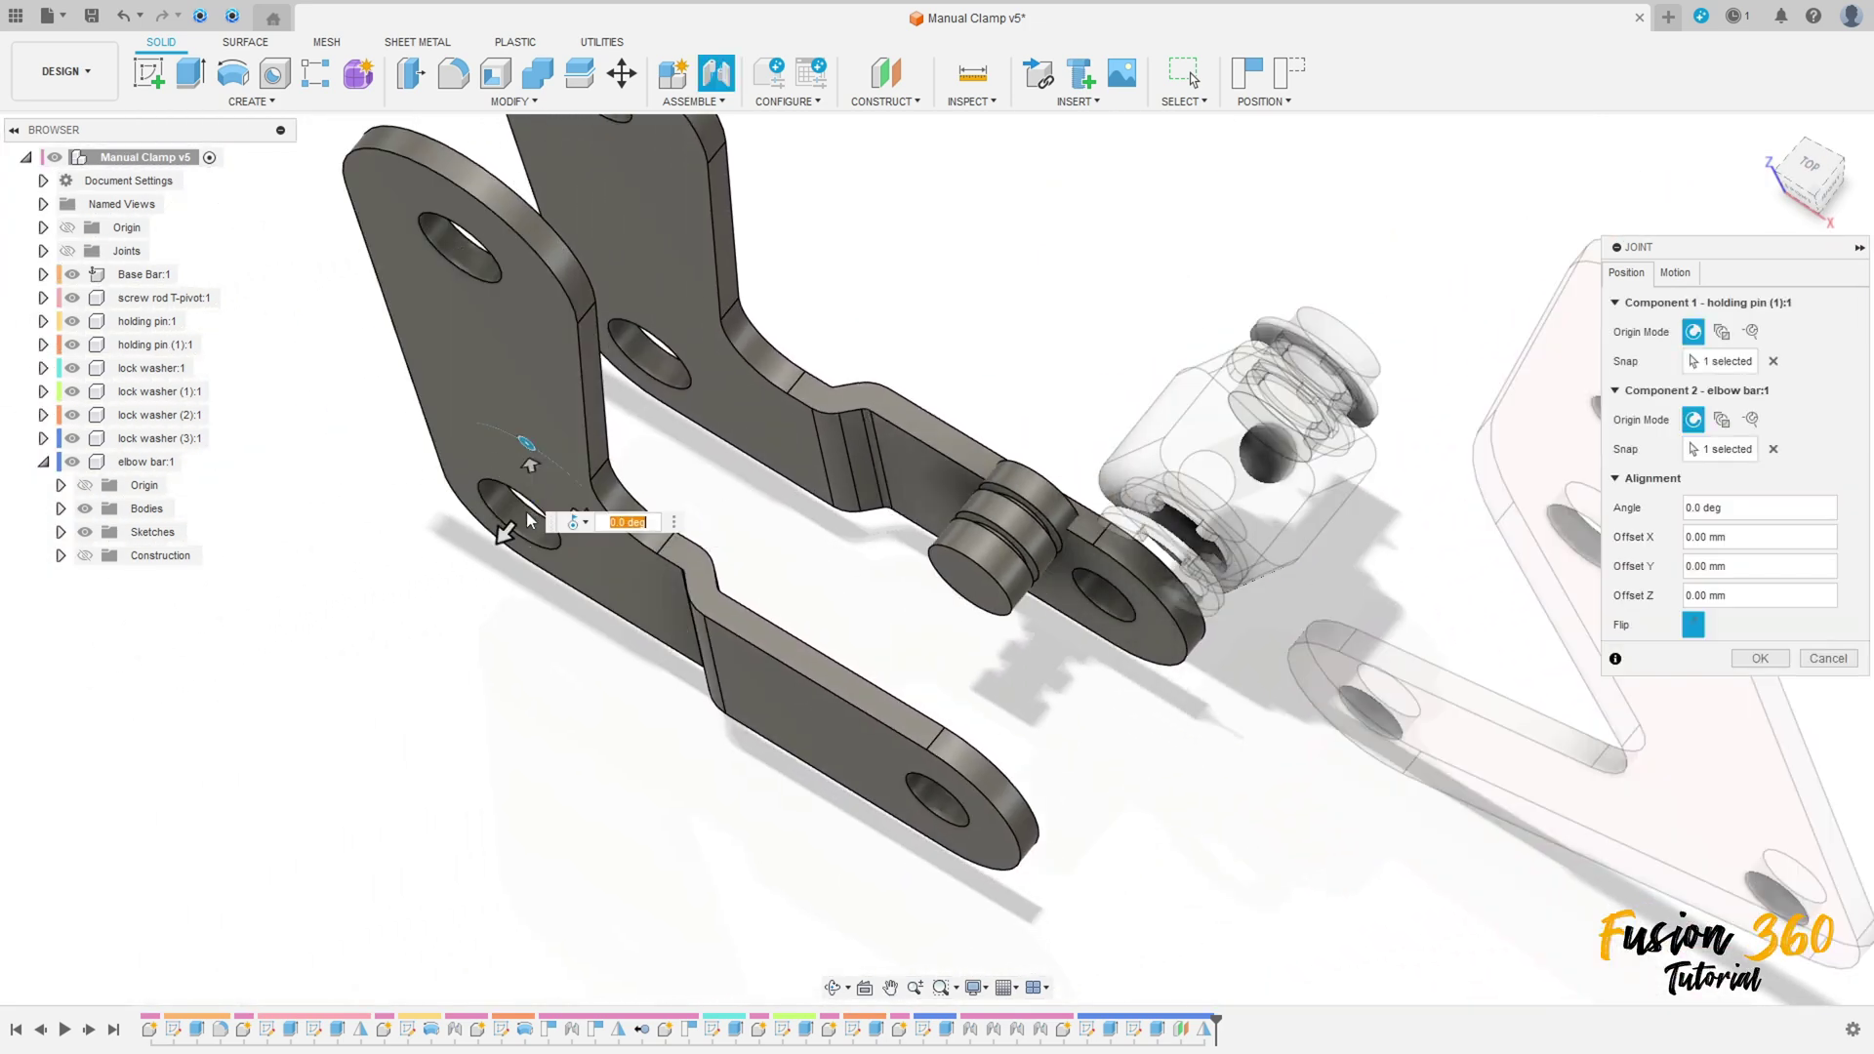
pyautogui.keyDown('shift'); pyautogui.moveTo(489, 519); pyautogui.dragTo(1015, 537, button='middle'); pyautogui.keyUp('shift')
pyautogui.scroll(7, 811, 585)
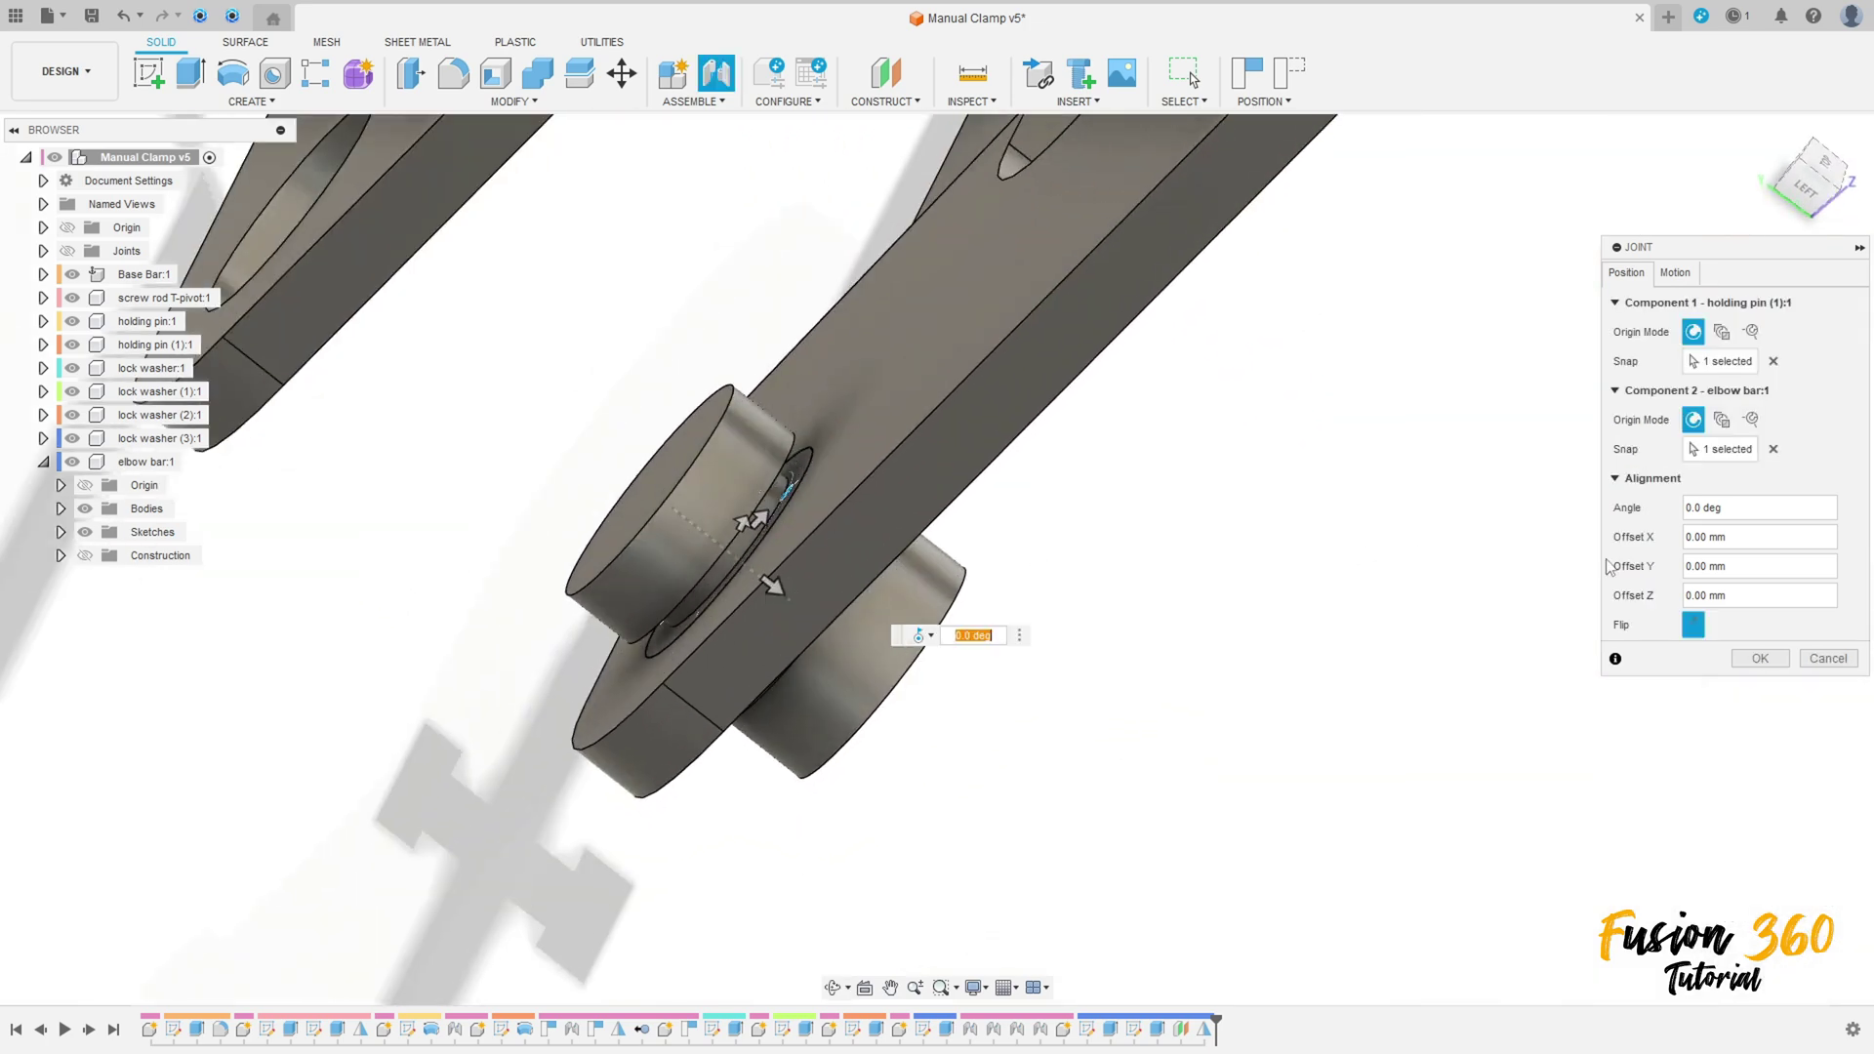
pyautogui.click(1765, 660)
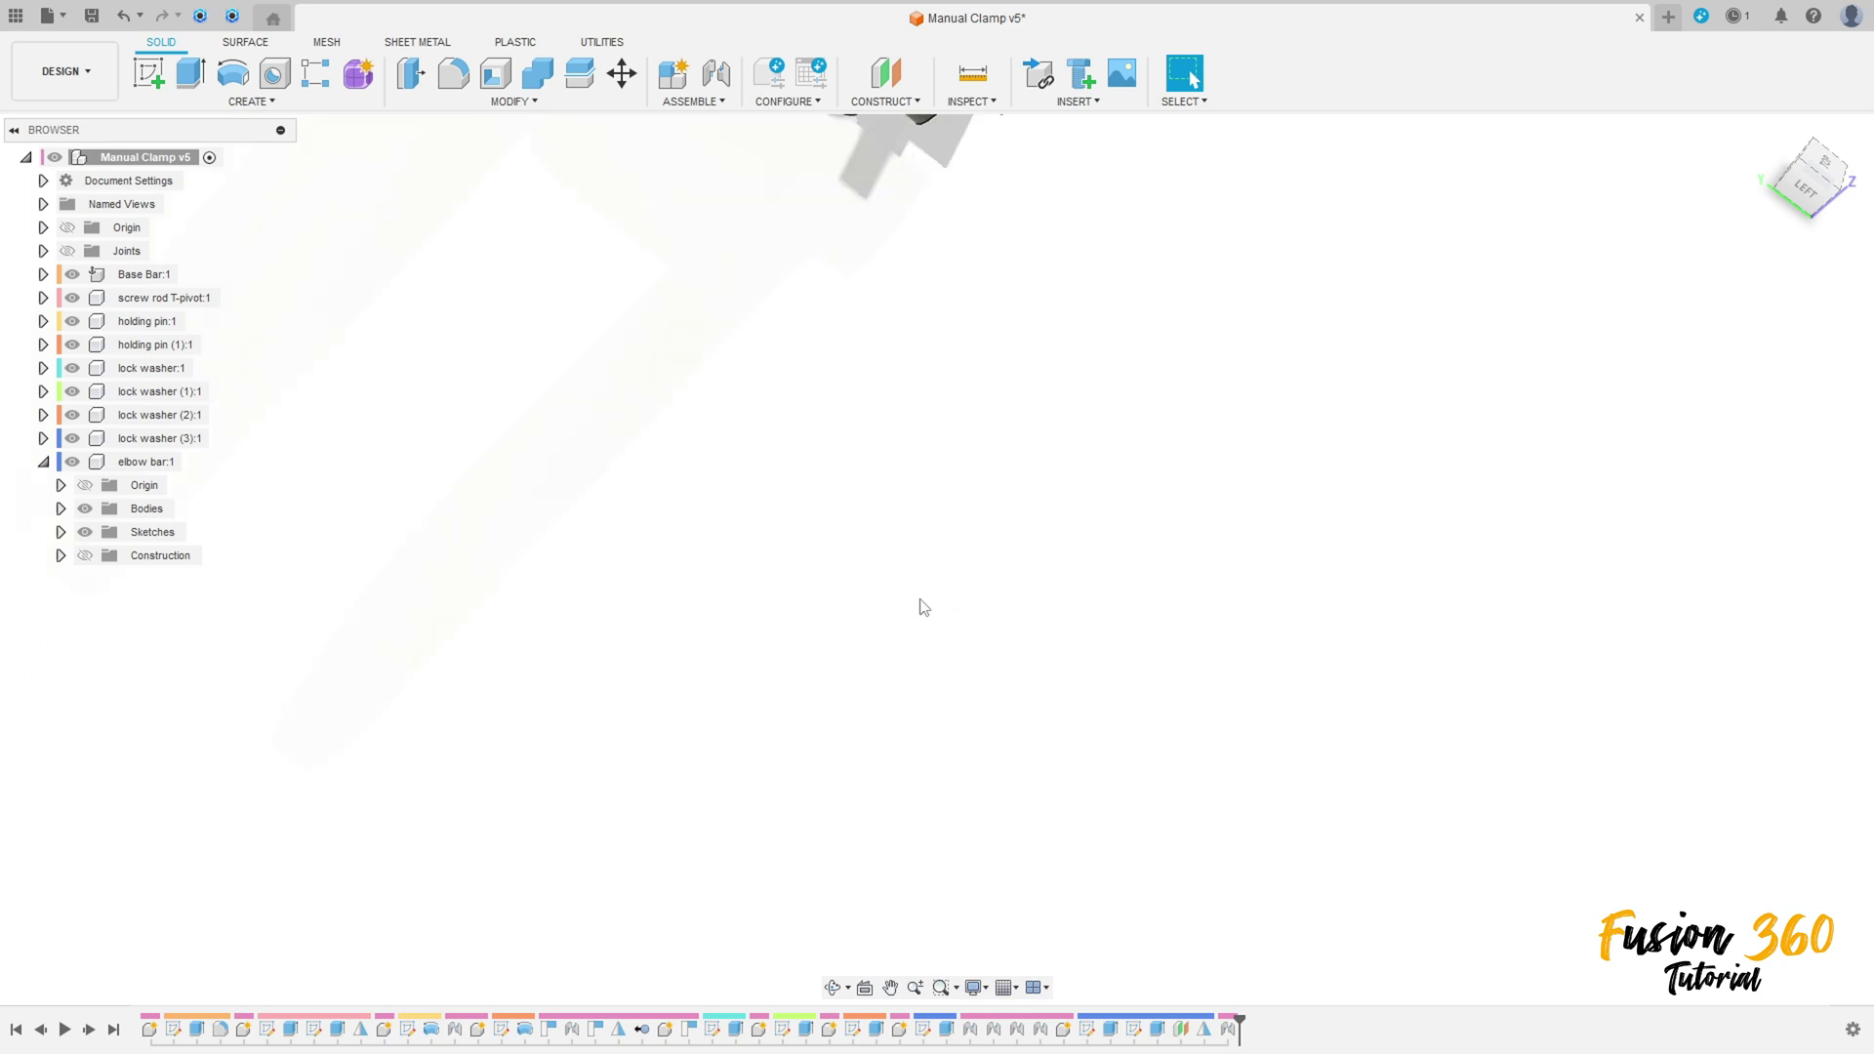
# Step: Move the joined elbow bar by hand to test how it swings on the holding pin
pyautogui.scroll(-5, 922, 598)
pyautogui.moveTo(922, 327); pyautogui.dragTo(806, 309, button='middle')
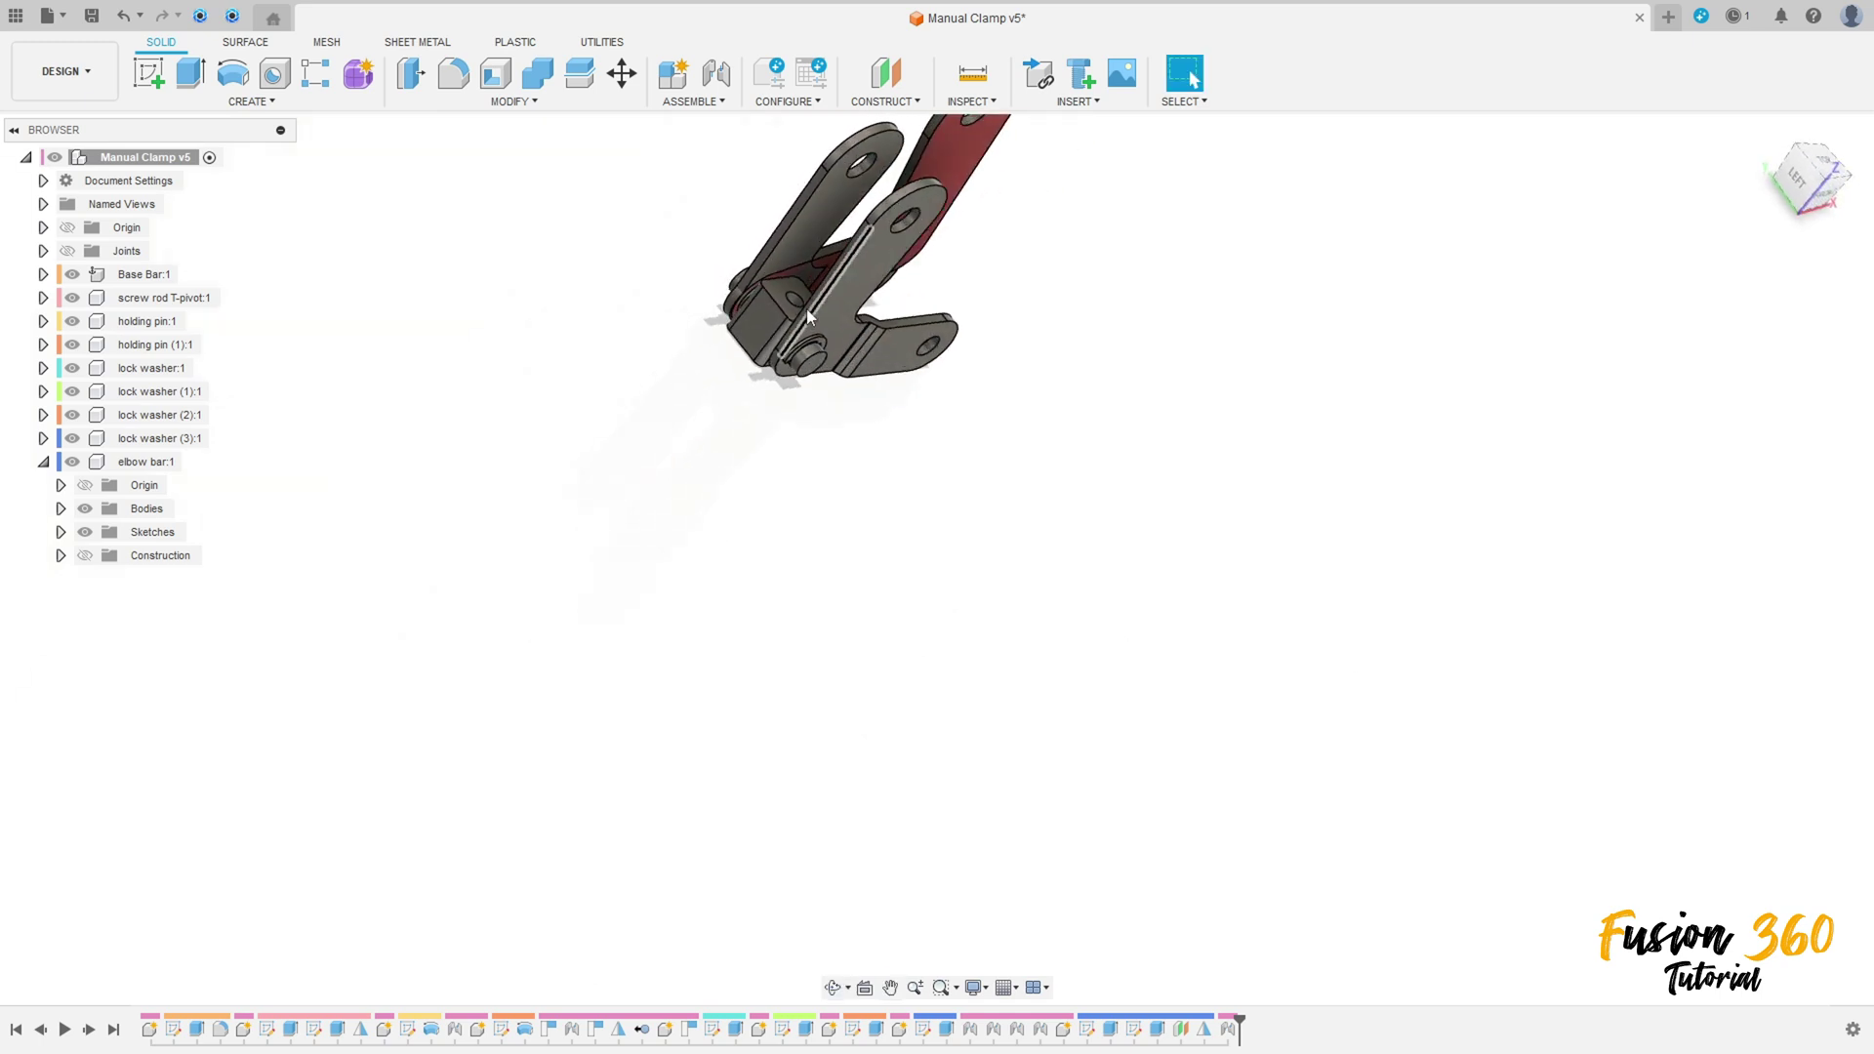
pyautogui.scroll(4, 806, 312)
pyautogui.moveTo(846, 330); pyautogui.dragTo(568, 363)
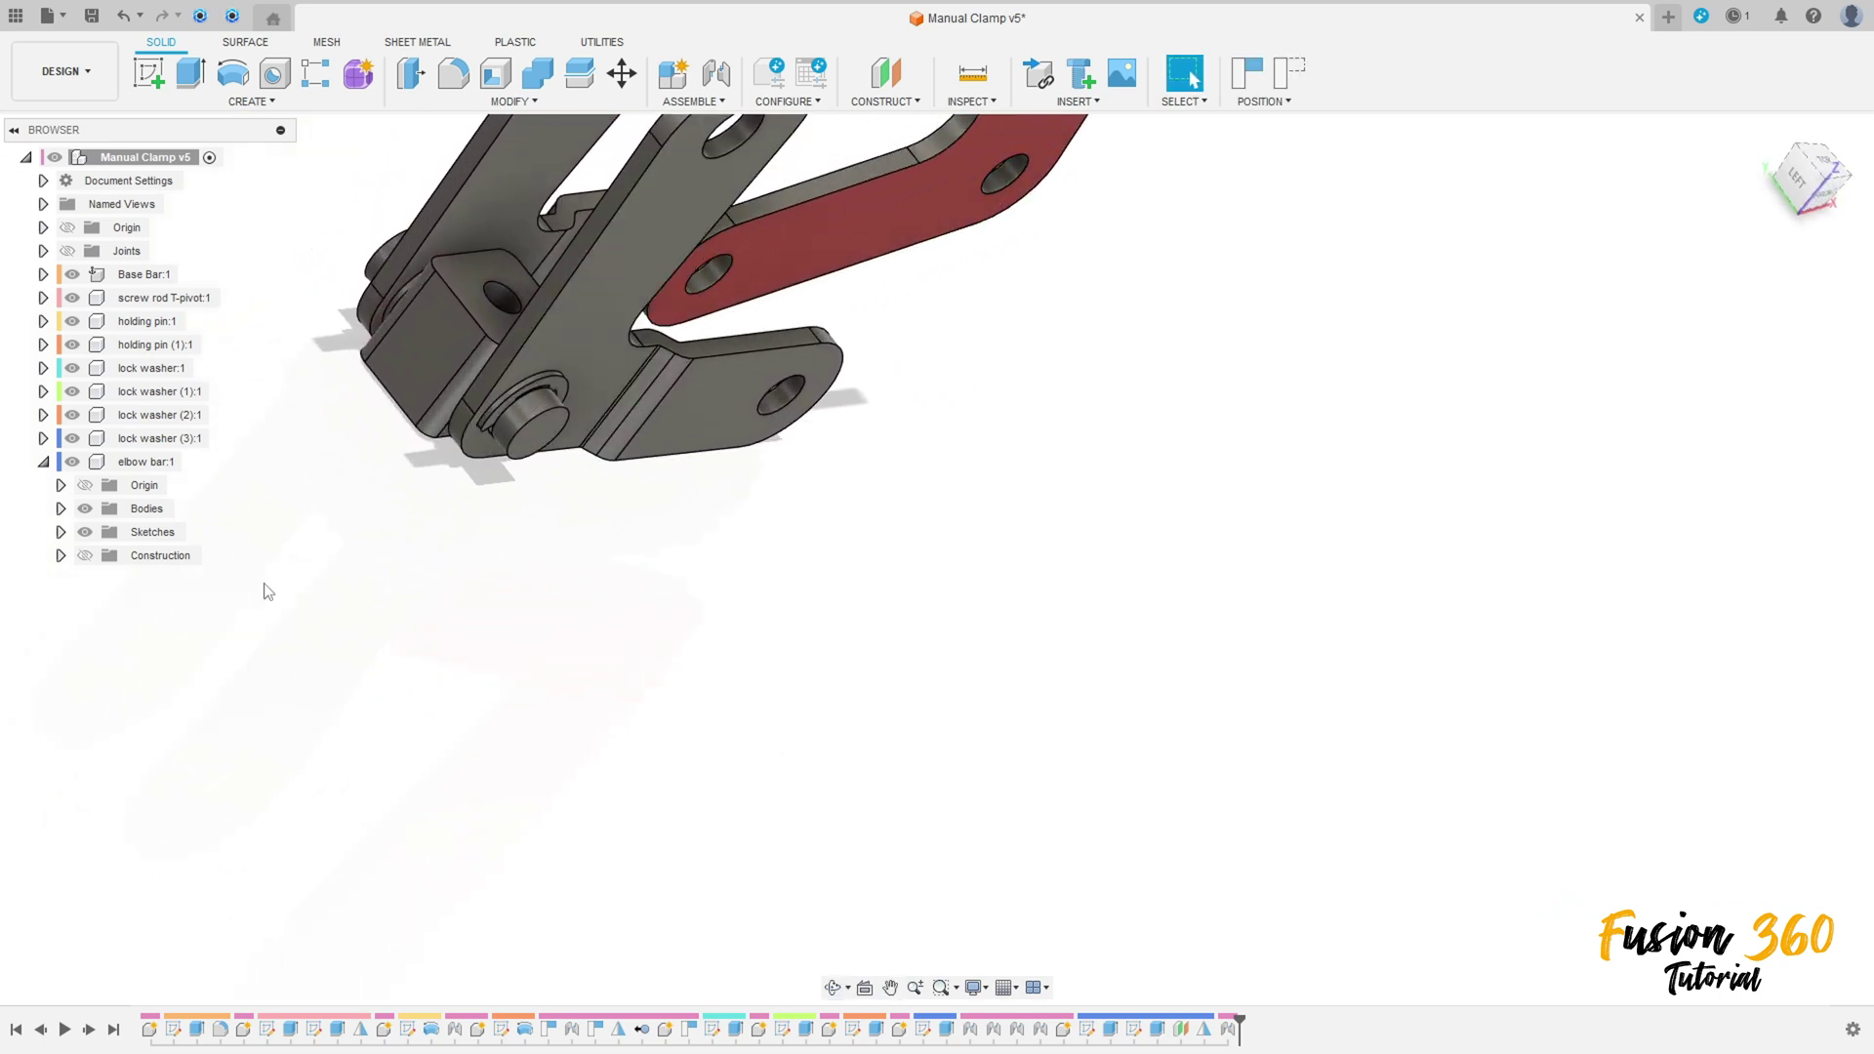
# Step: Reopen the joint between holding pin (1) and the elbow bar to review its revolute motion settings
pyautogui.doubleClick(1226, 1031)
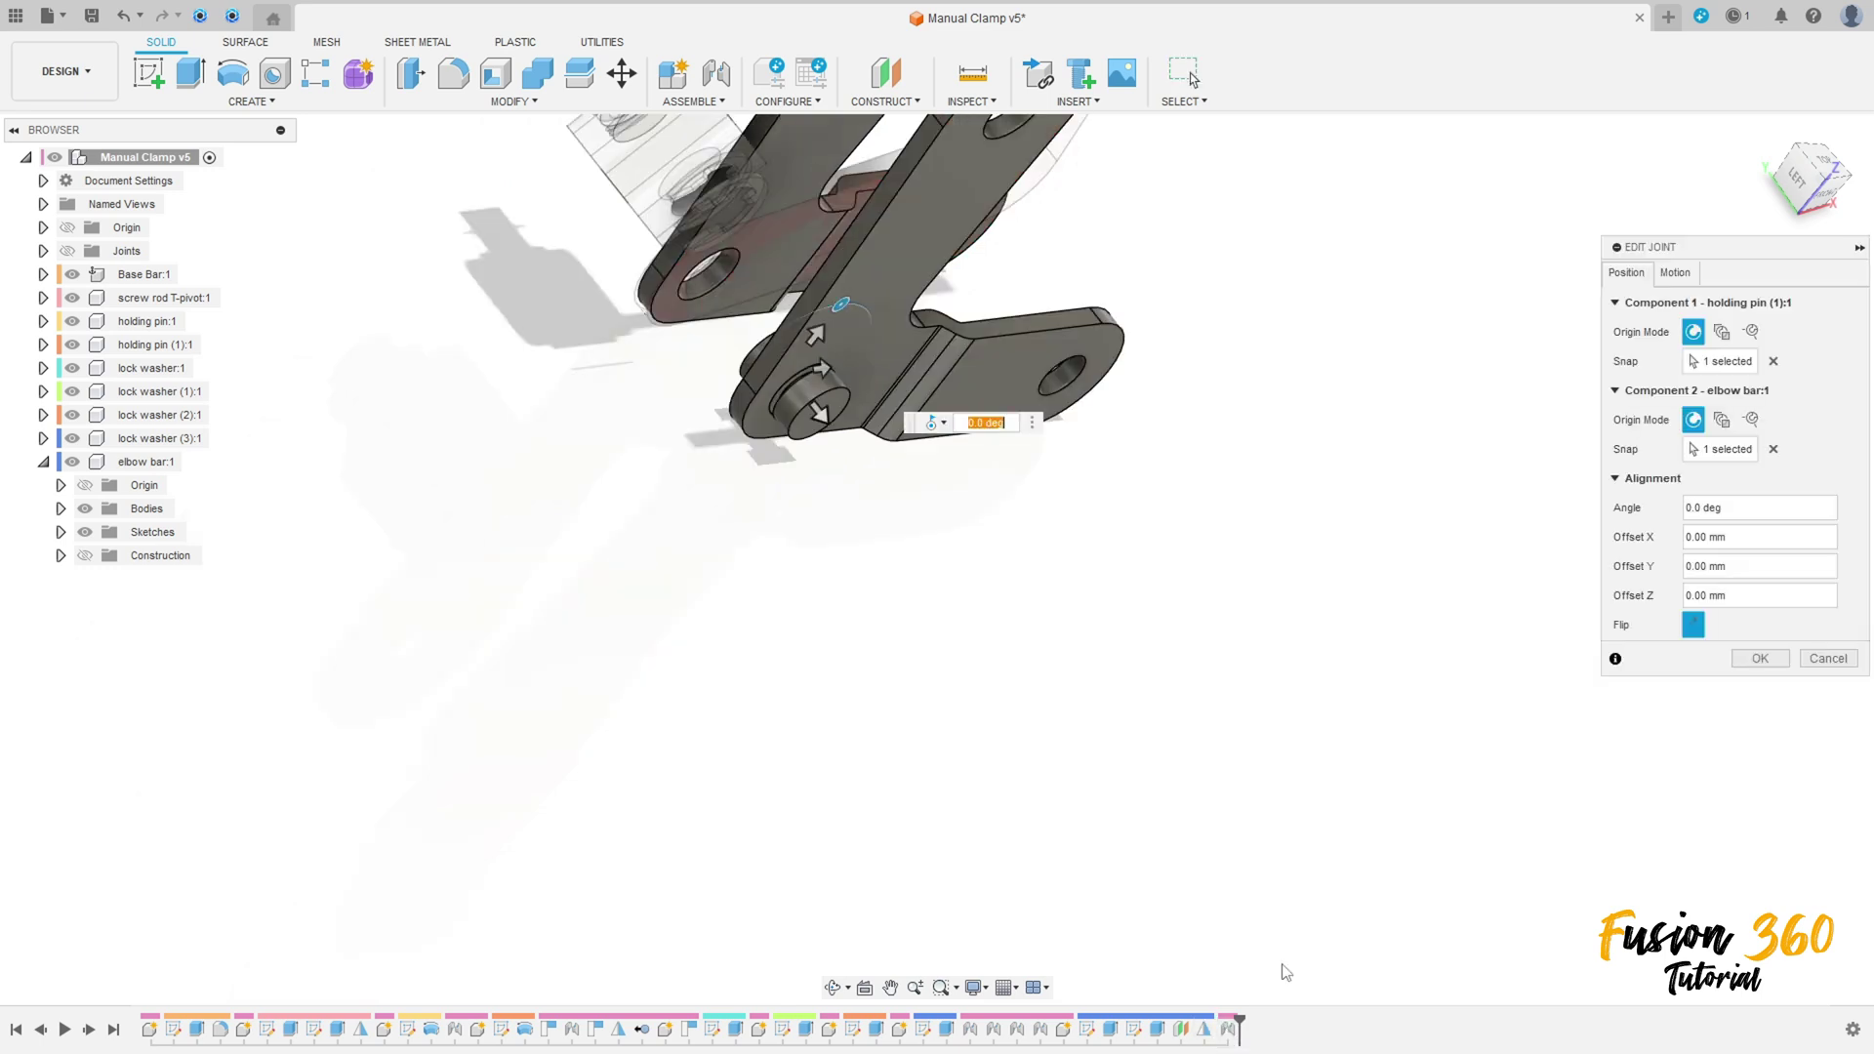
pyautogui.click(1674, 273)
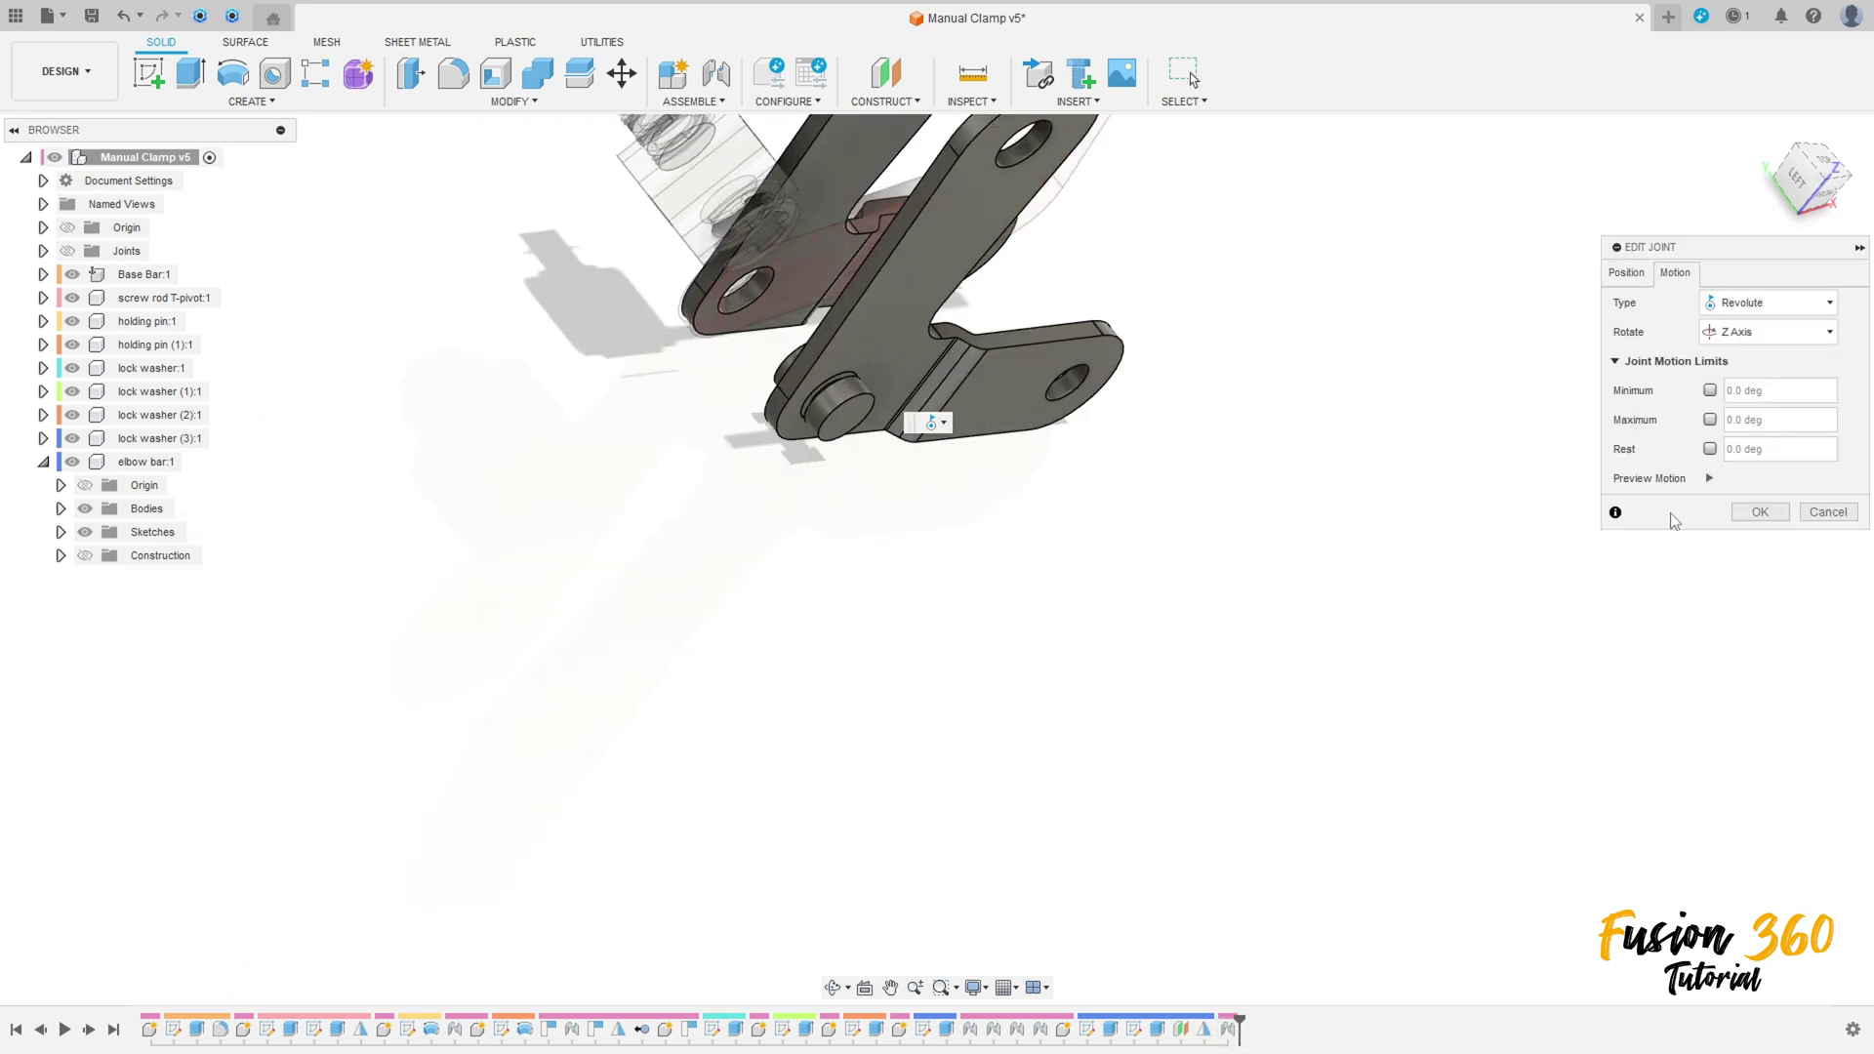
pyautogui.click(1762, 512)
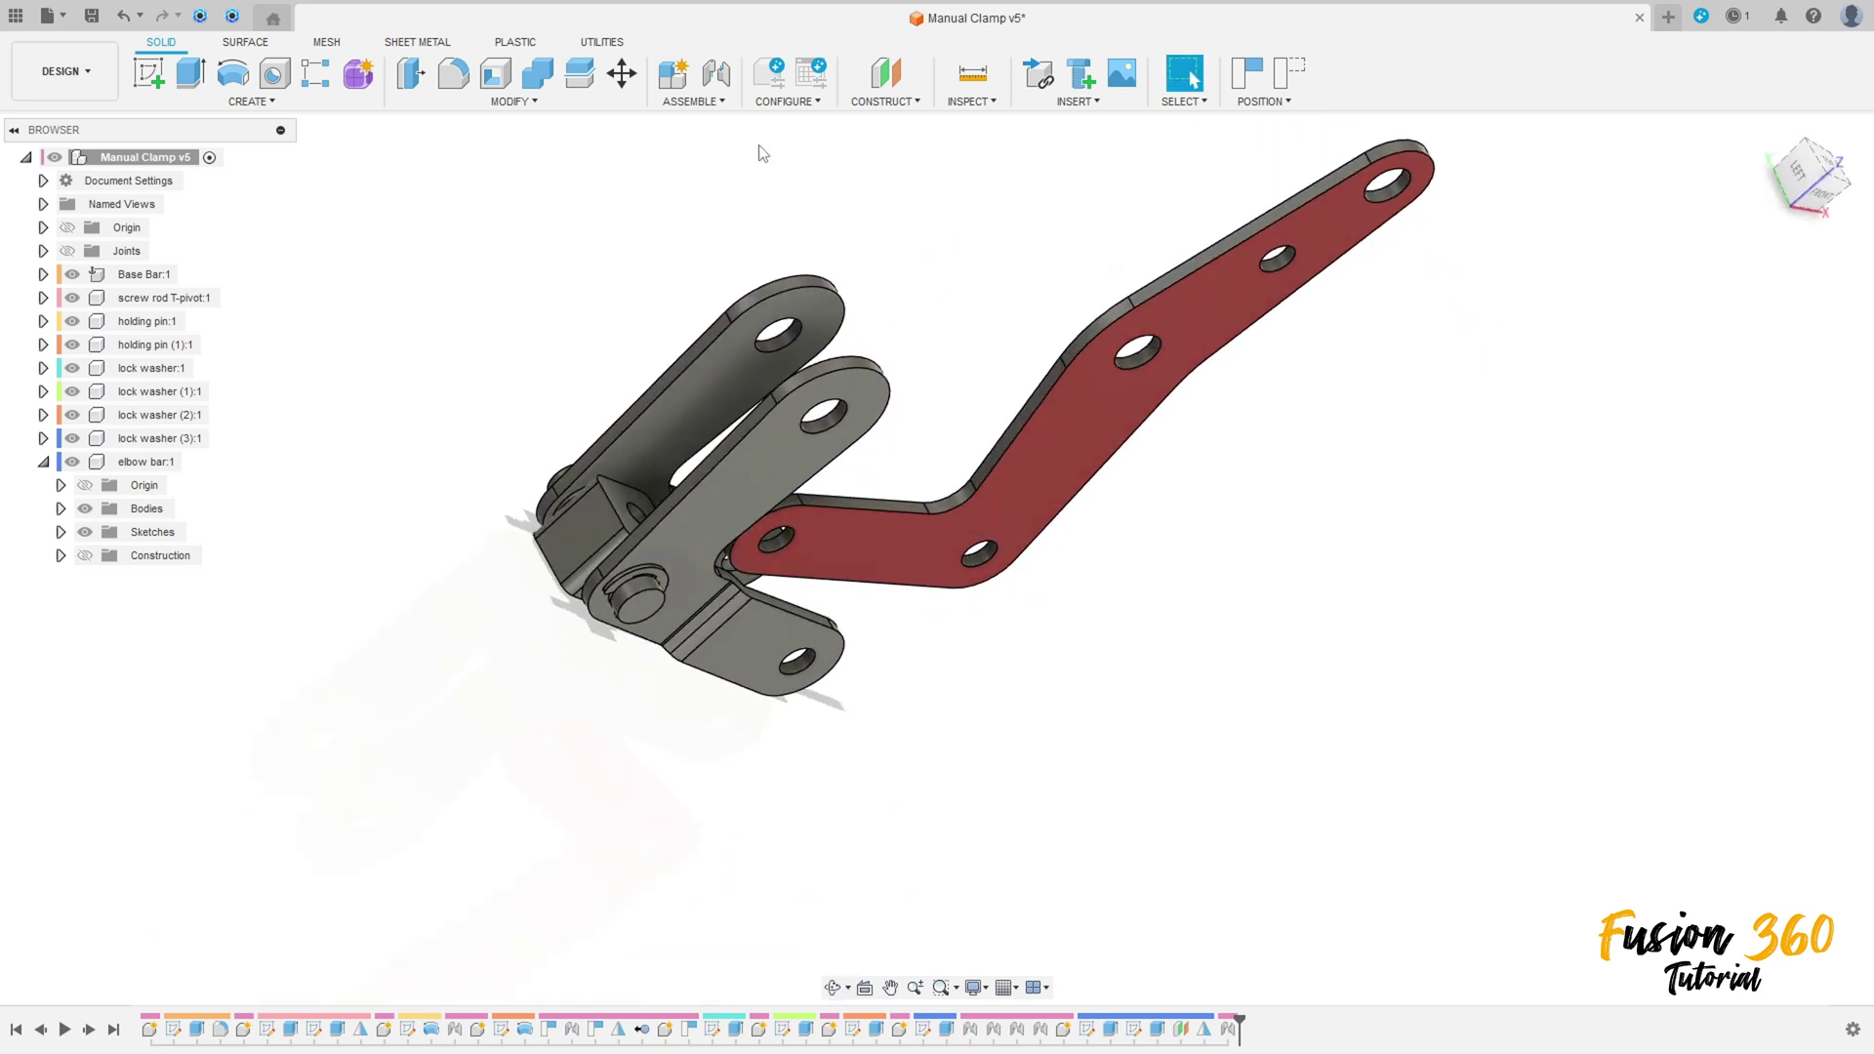
# Step: Join the free-end hole of the elbow bar to the middle hole of the red base bar with a revolute joint
pyautogui.click(708, 80)
pyautogui.scroll(3, 810, 405)
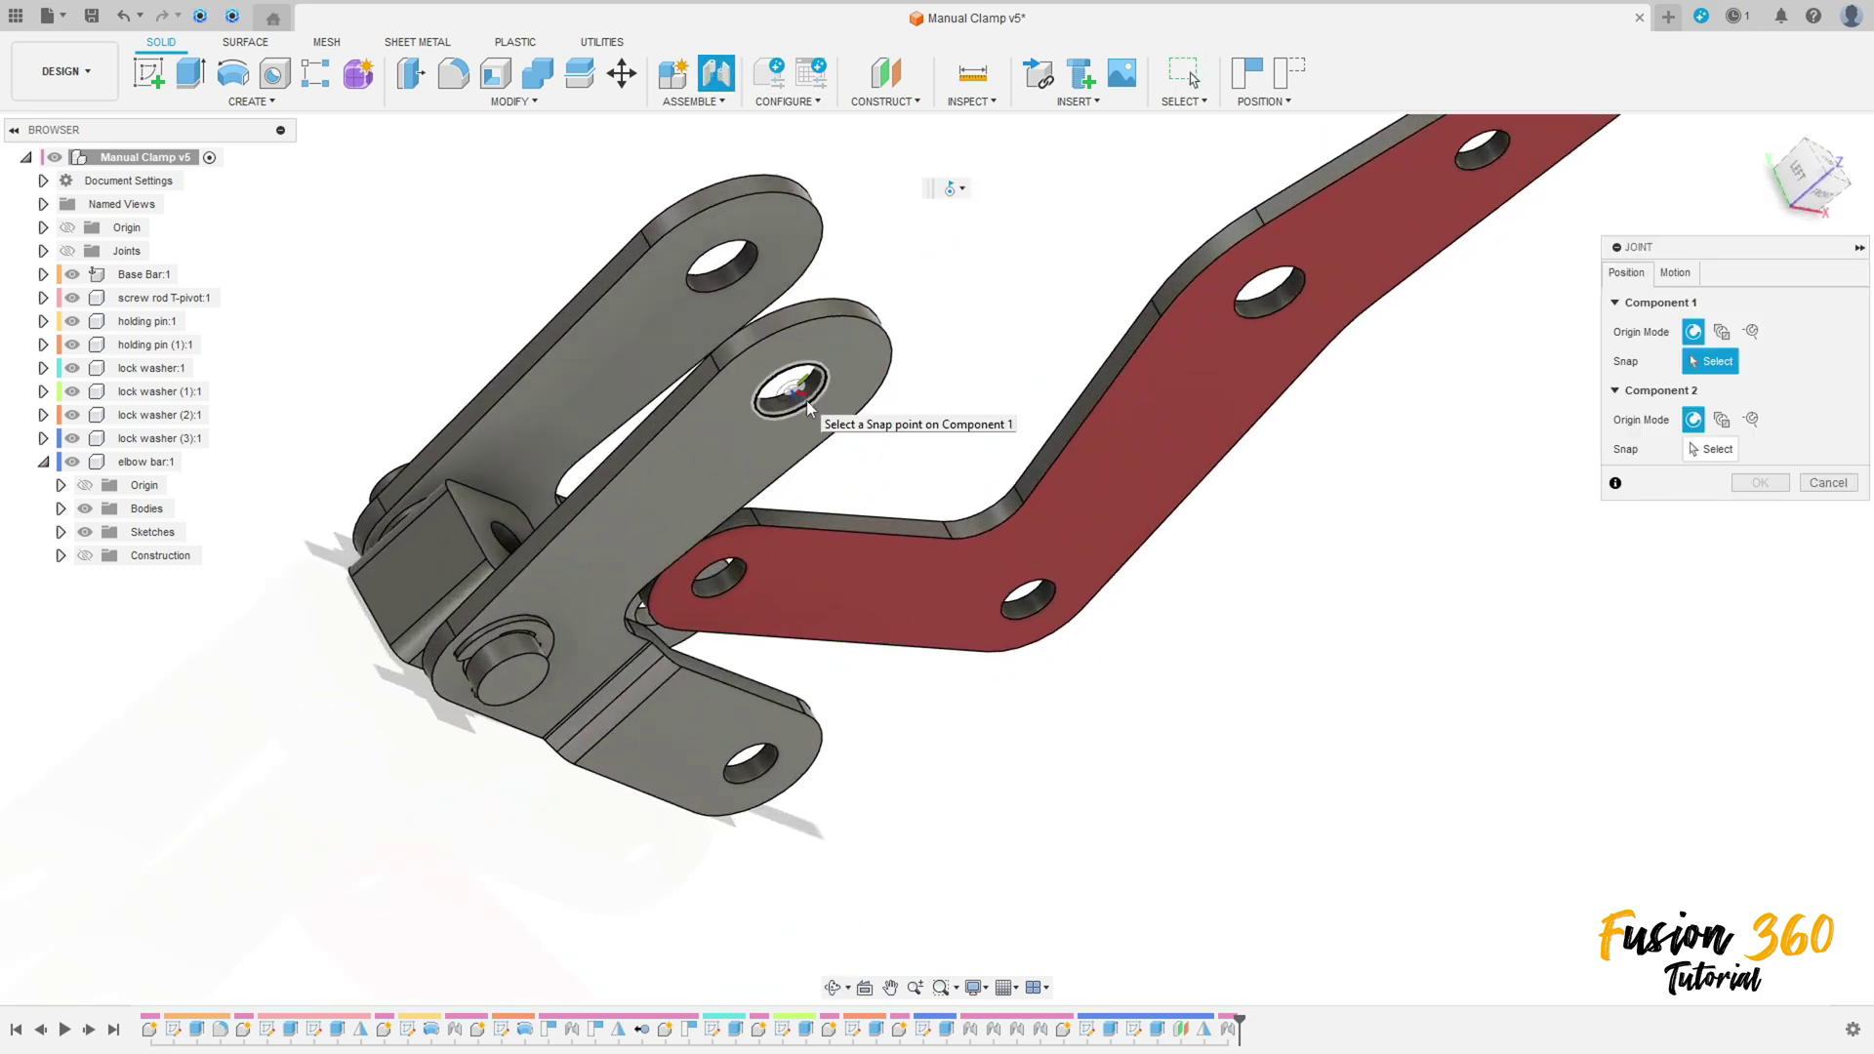
pyautogui.click(806, 401)
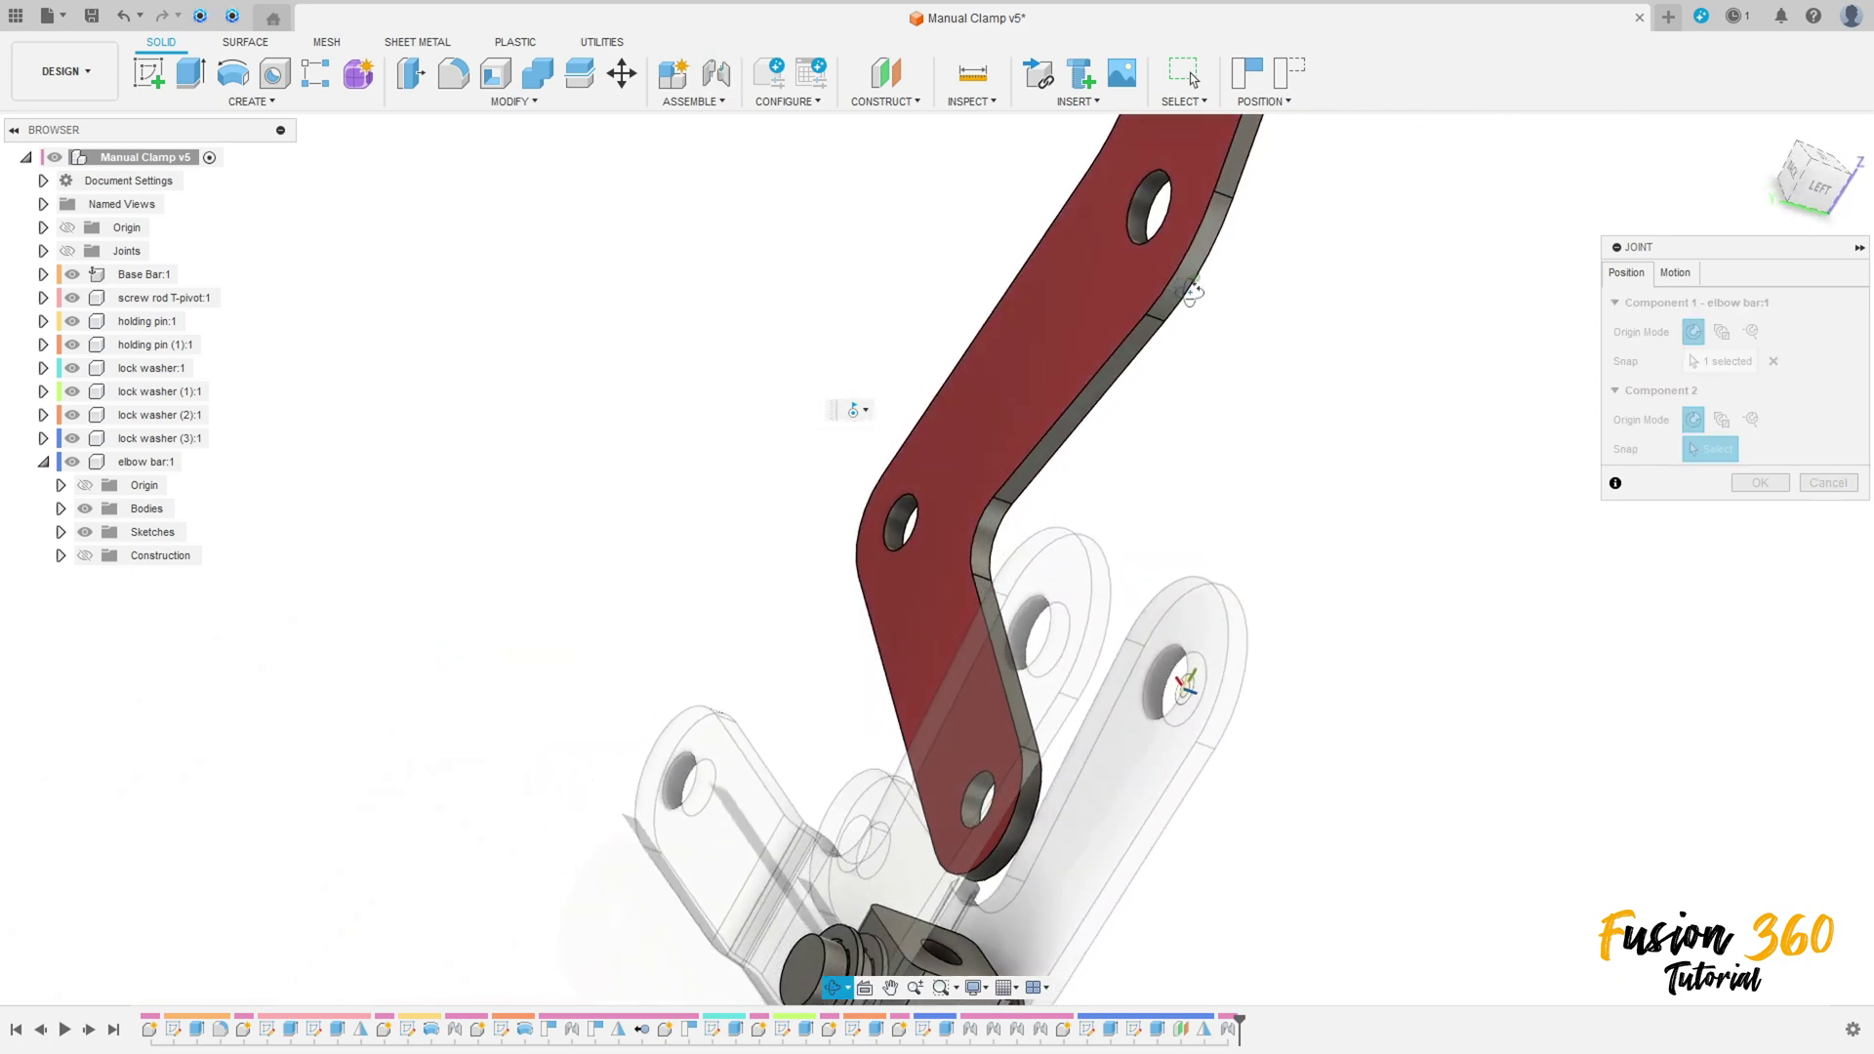
pyautogui.click(1136, 229)
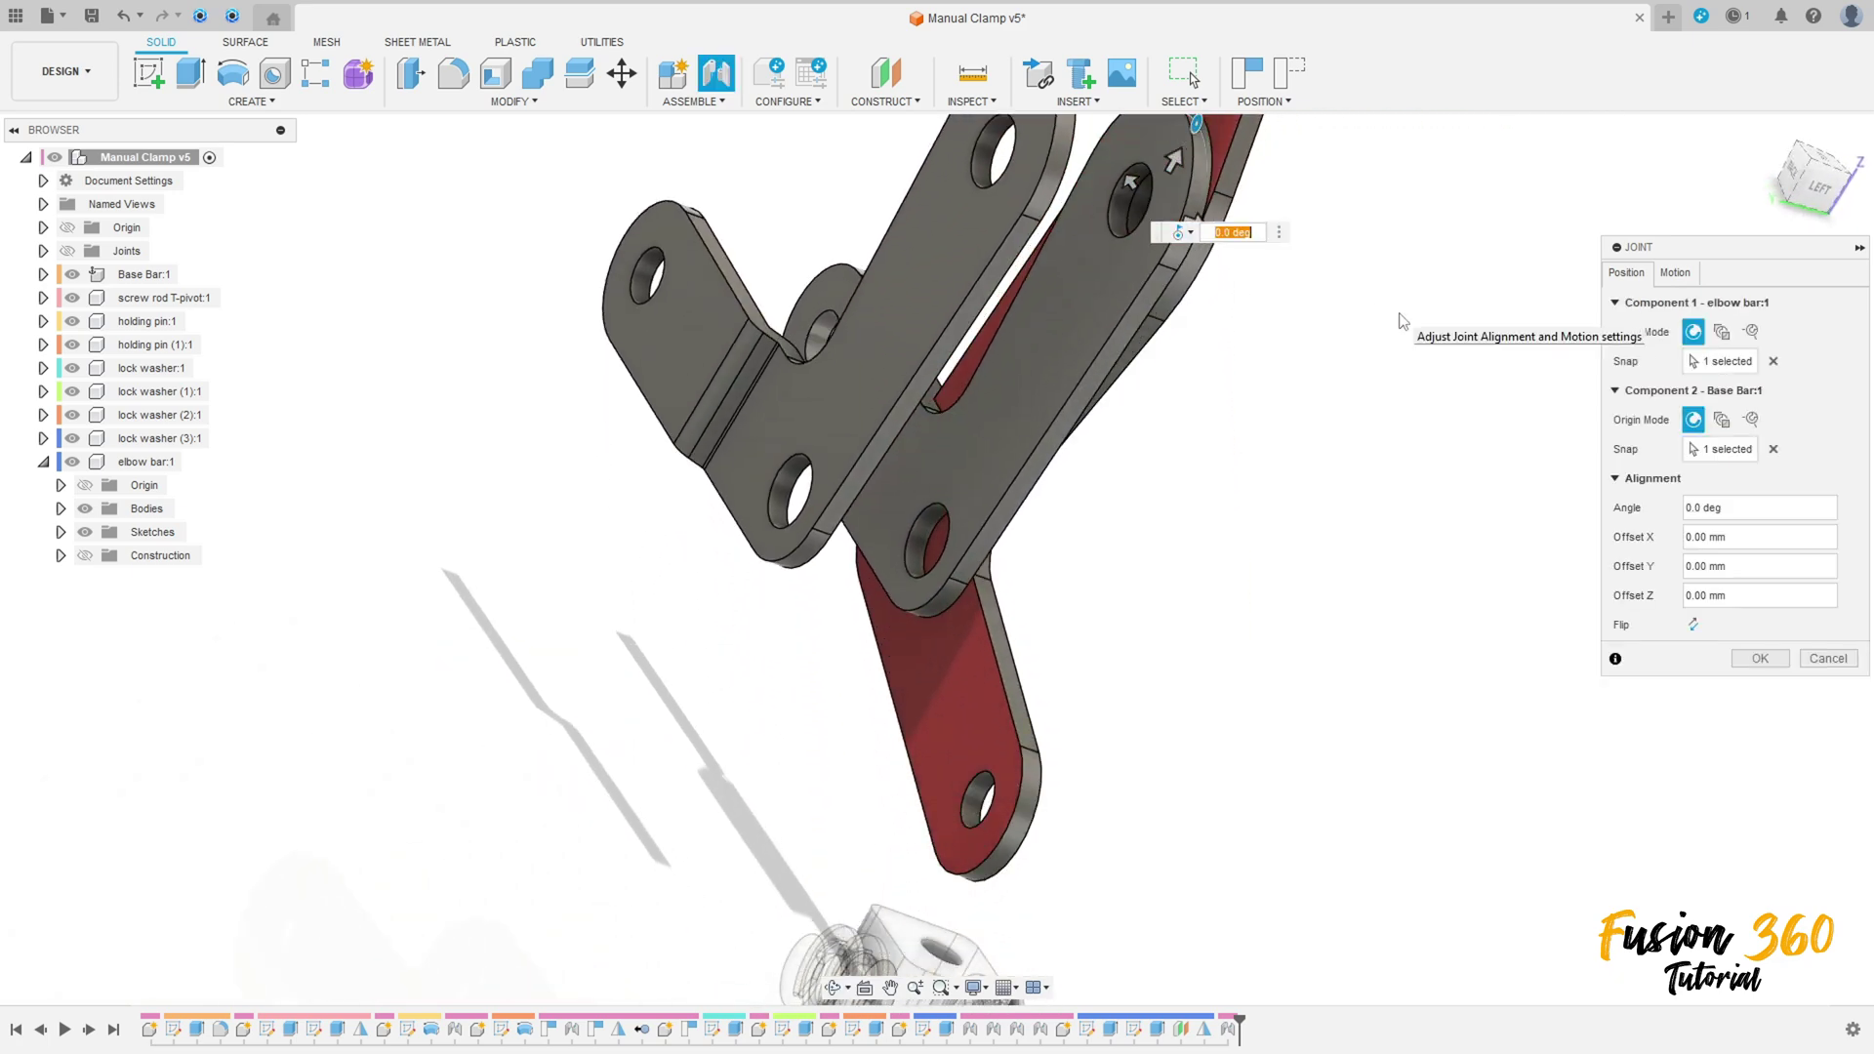
pyautogui.keyDown('shift'); pyautogui.moveTo(1374, 312); pyautogui.dragTo(1067, 315, button='middle'); pyautogui.keyUp('shift')
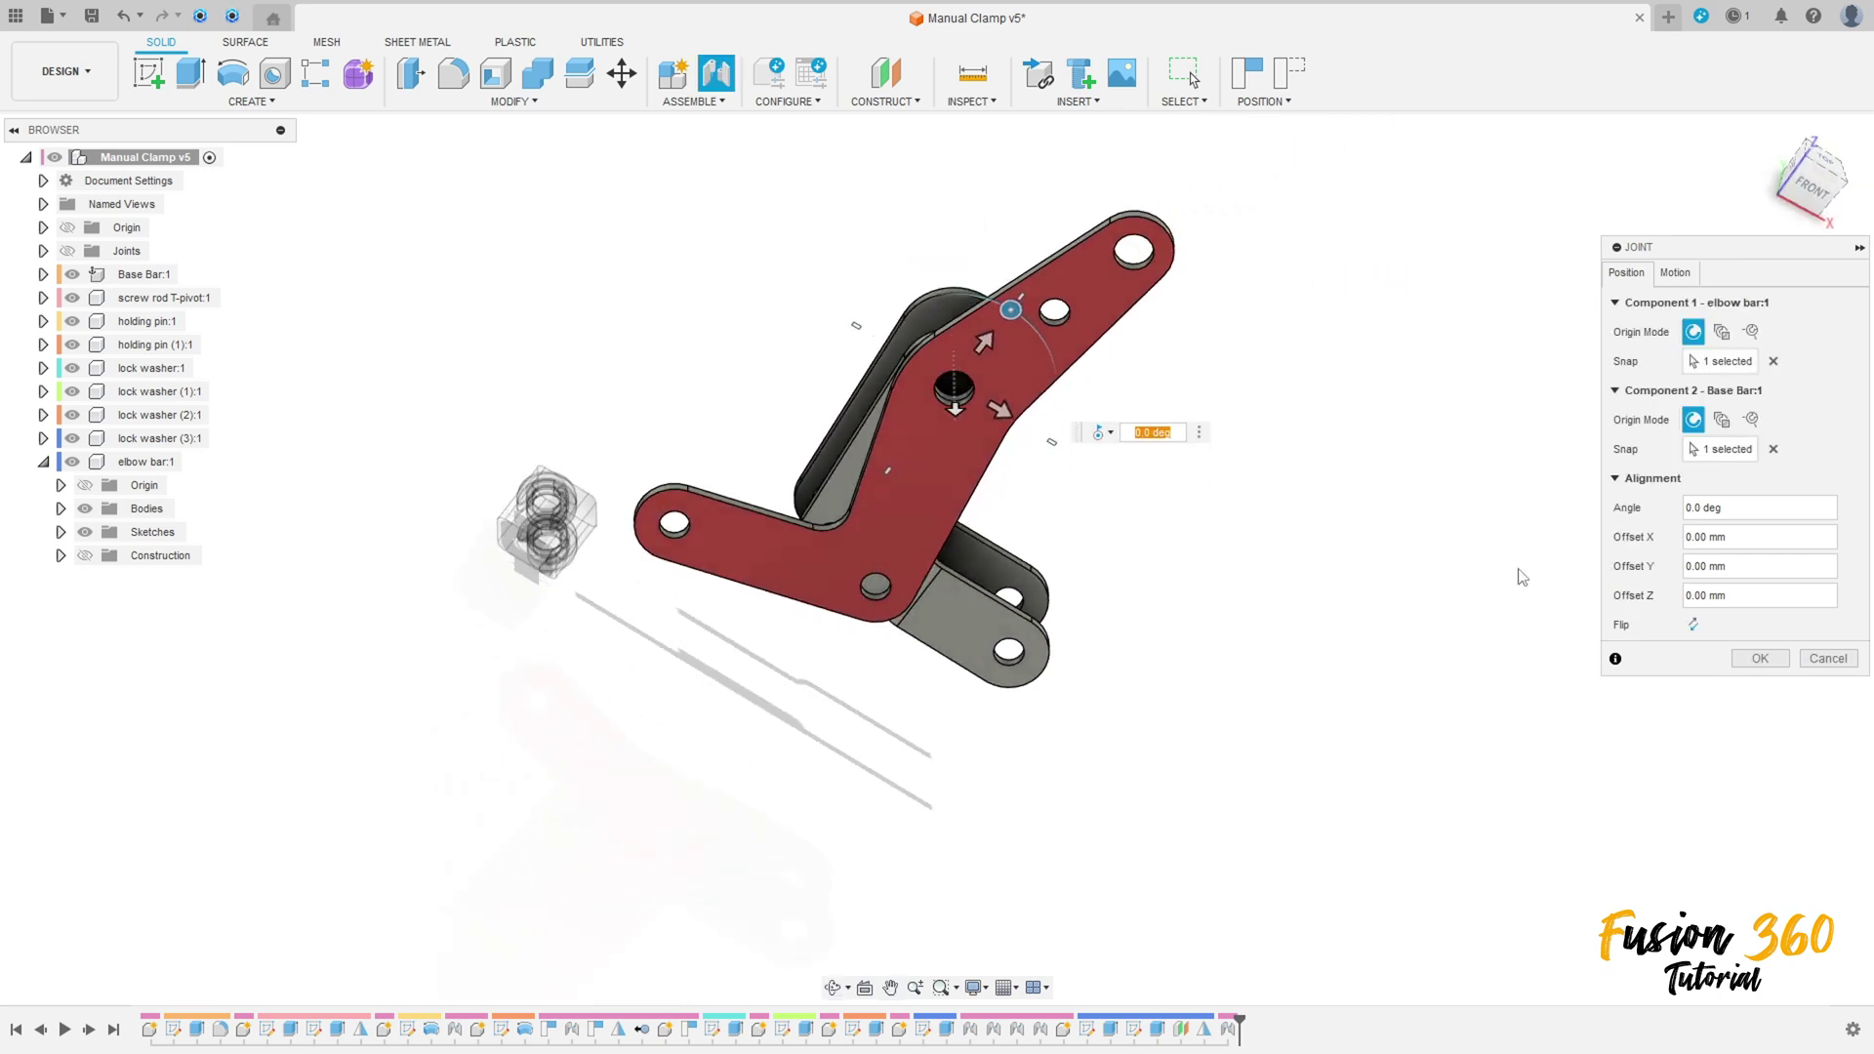
pyautogui.click(1760, 660)
# Step: Swing the jointed bars by hand to test how they rotate about the base bar's middle hole
pyautogui.moveTo(969, 617); pyautogui.dragTo(677, 396)
pyautogui.keyDown('shift'); pyautogui.moveTo(678, 396); pyautogui.dragTo(1027, 584, button='middle'); pyautogui.keyUp('shift')
pyautogui.moveTo(961, 552); pyautogui.dragTo(830, 493)
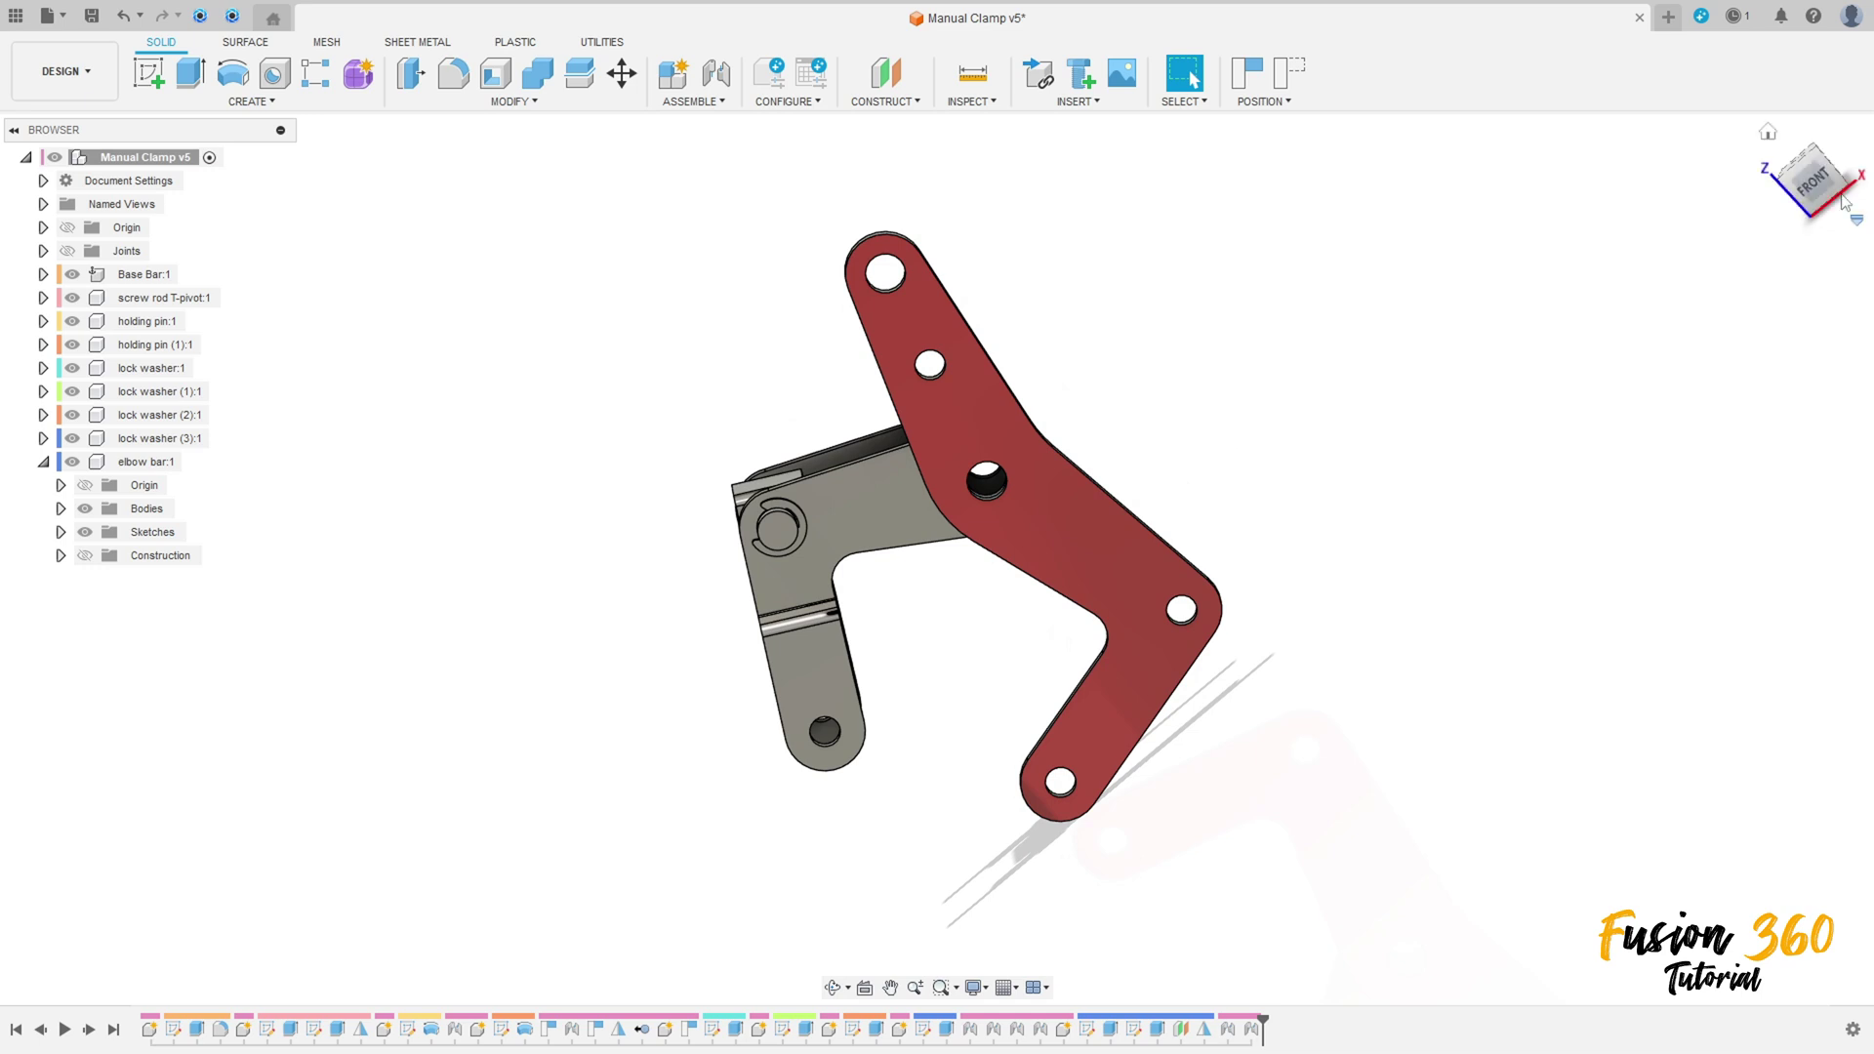
# Step: Measure the distance between the outer faces of the elbow bar's two parallel arms
pyautogui.click(1769, 137)
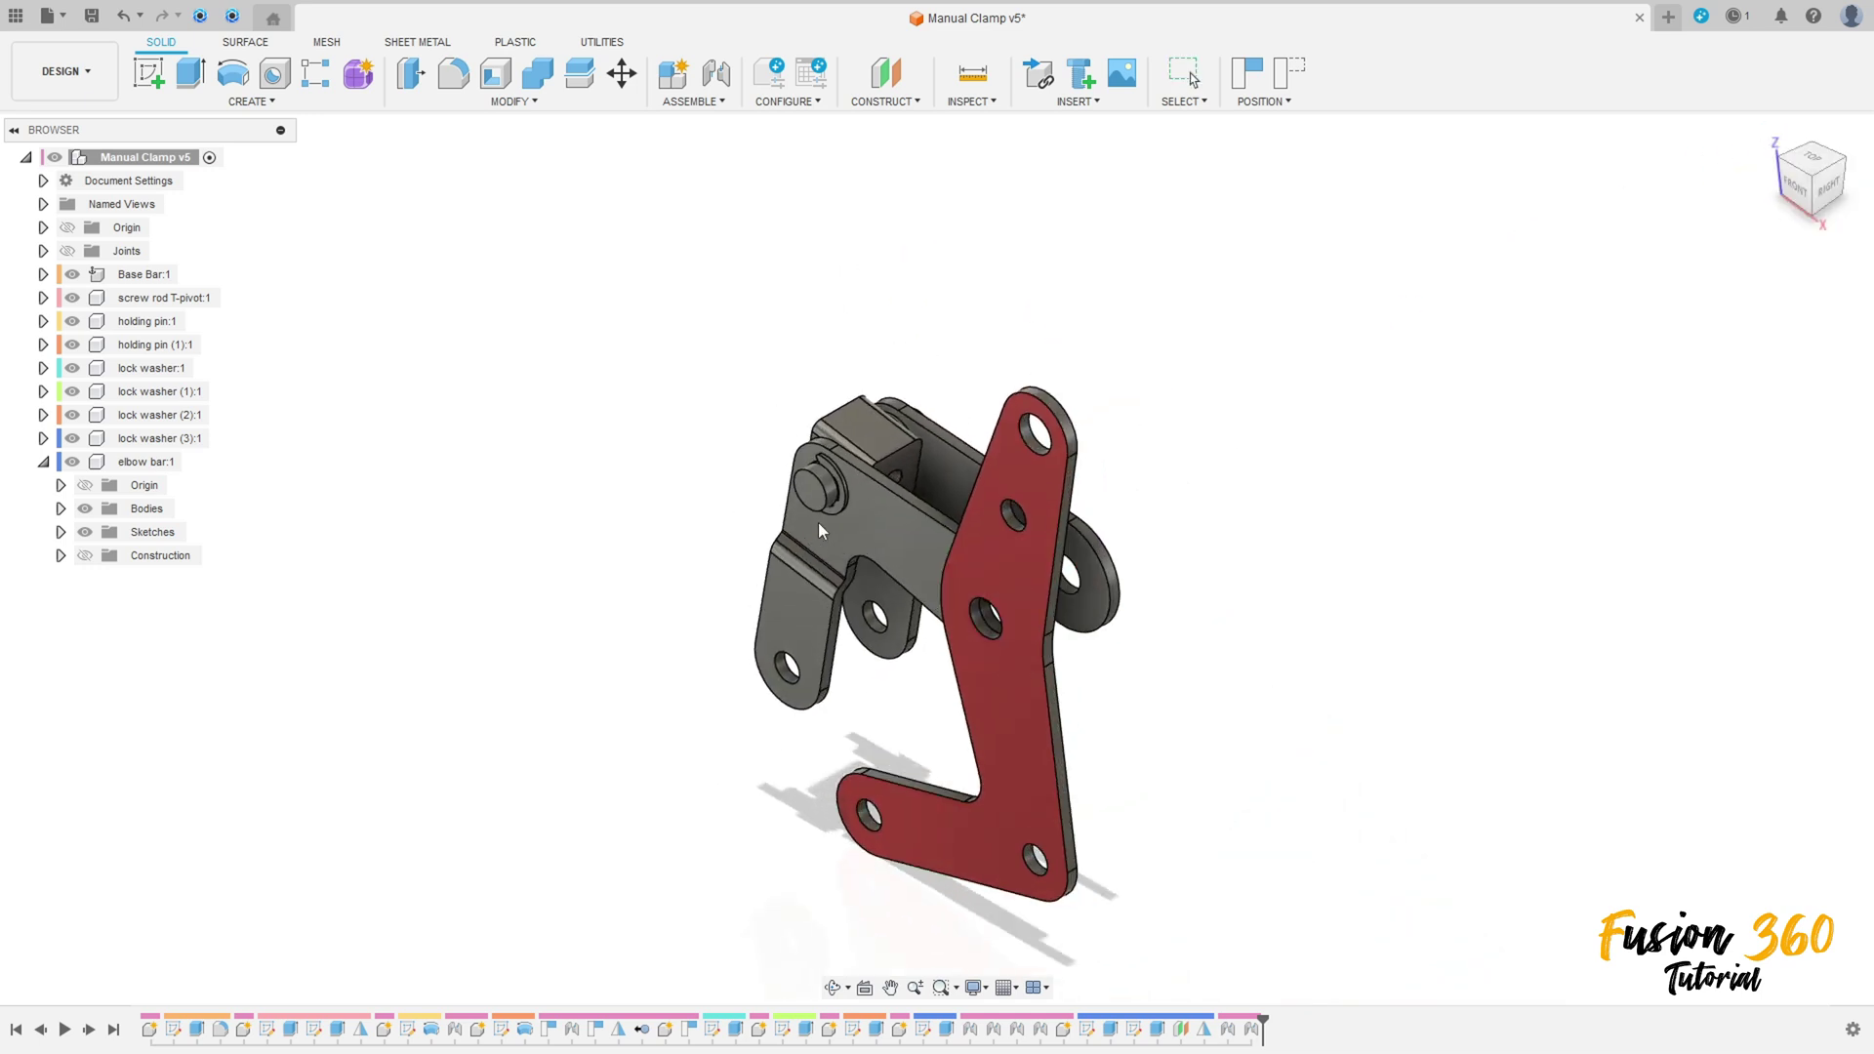
pyautogui.keyDown('shift'); pyautogui.moveTo(1440, 383); pyautogui.dragTo(1161, 389, button='middle'); pyautogui.keyUp('shift')
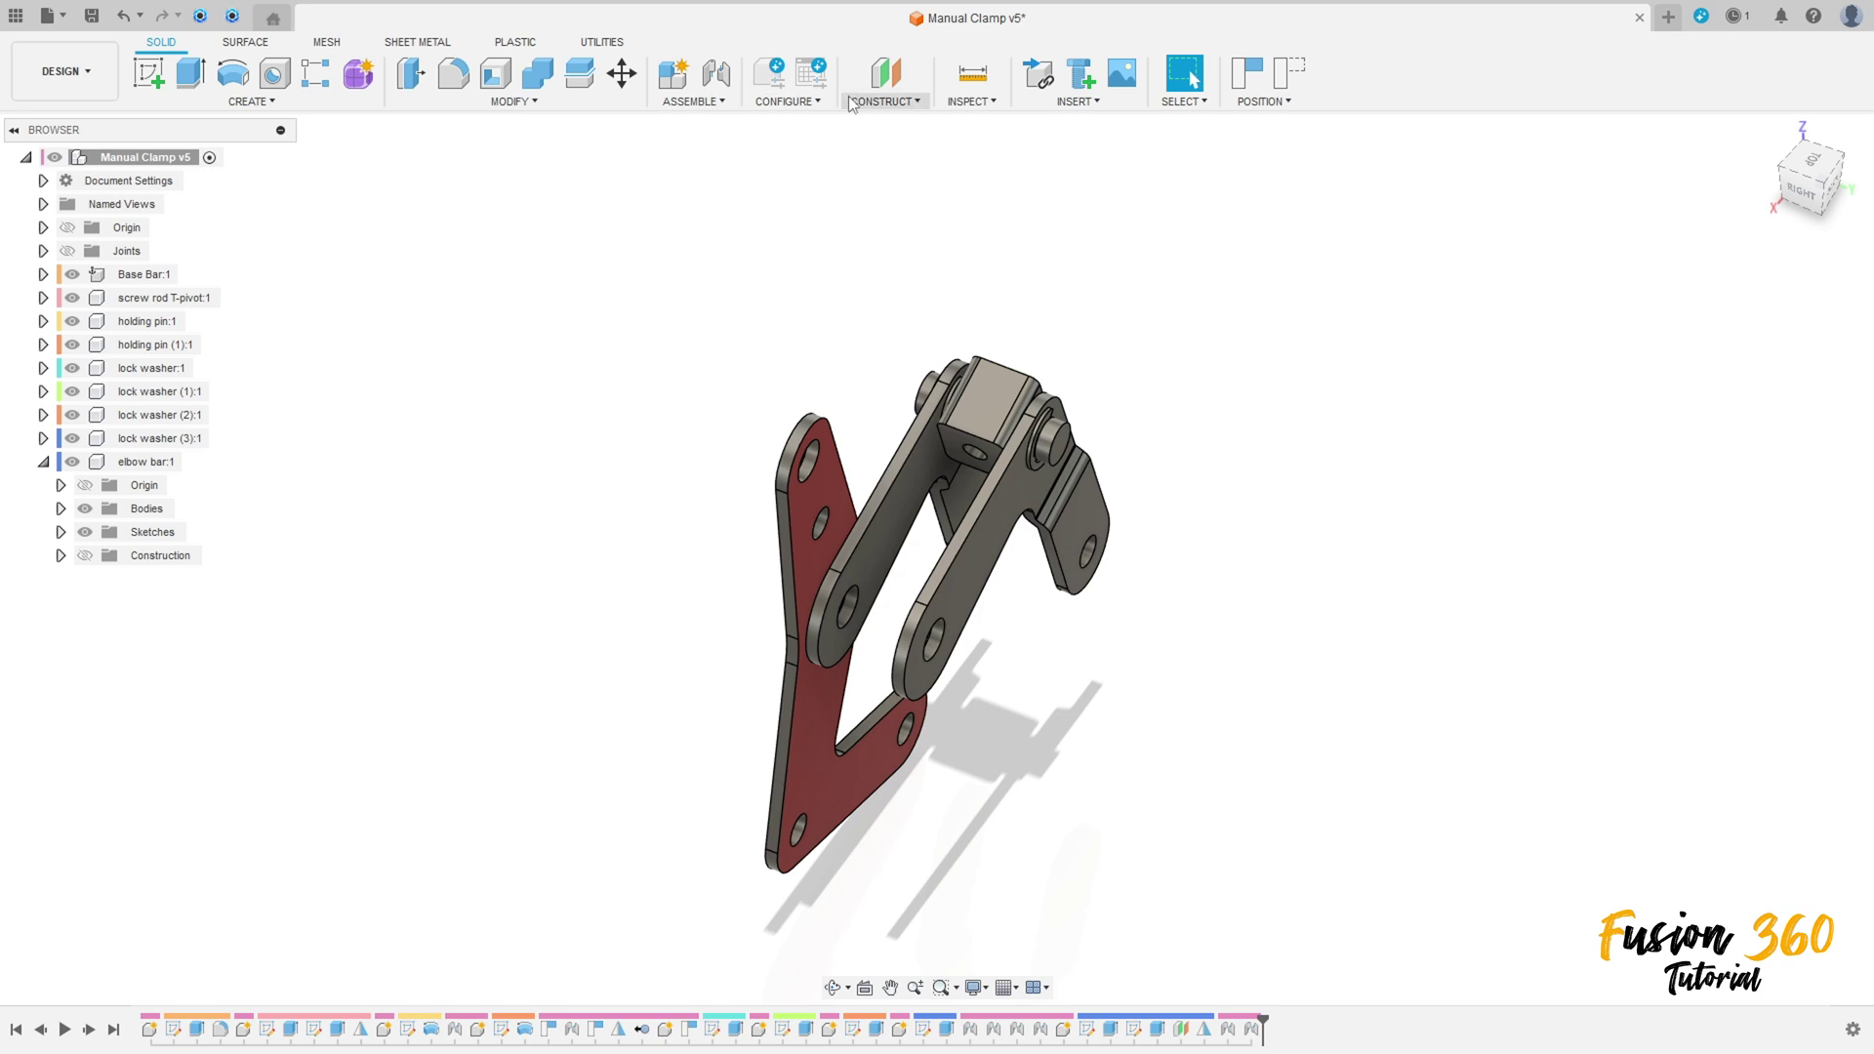
pyautogui.click(977, 78)
pyautogui.keyDown('shift'); pyautogui.moveTo(837, 293); pyautogui.dragTo(905, 558, button='middle'); pyautogui.keyUp('shift')
pyautogui.click(905, 558)
pyautogui.keyDown('shift'); pyautogui.moveTo(1326, 586); pyautogui.dragTo(1356, 673, button='middle'); pyautogui.keyUp('shift')
pyautogui.click(1275, 651)
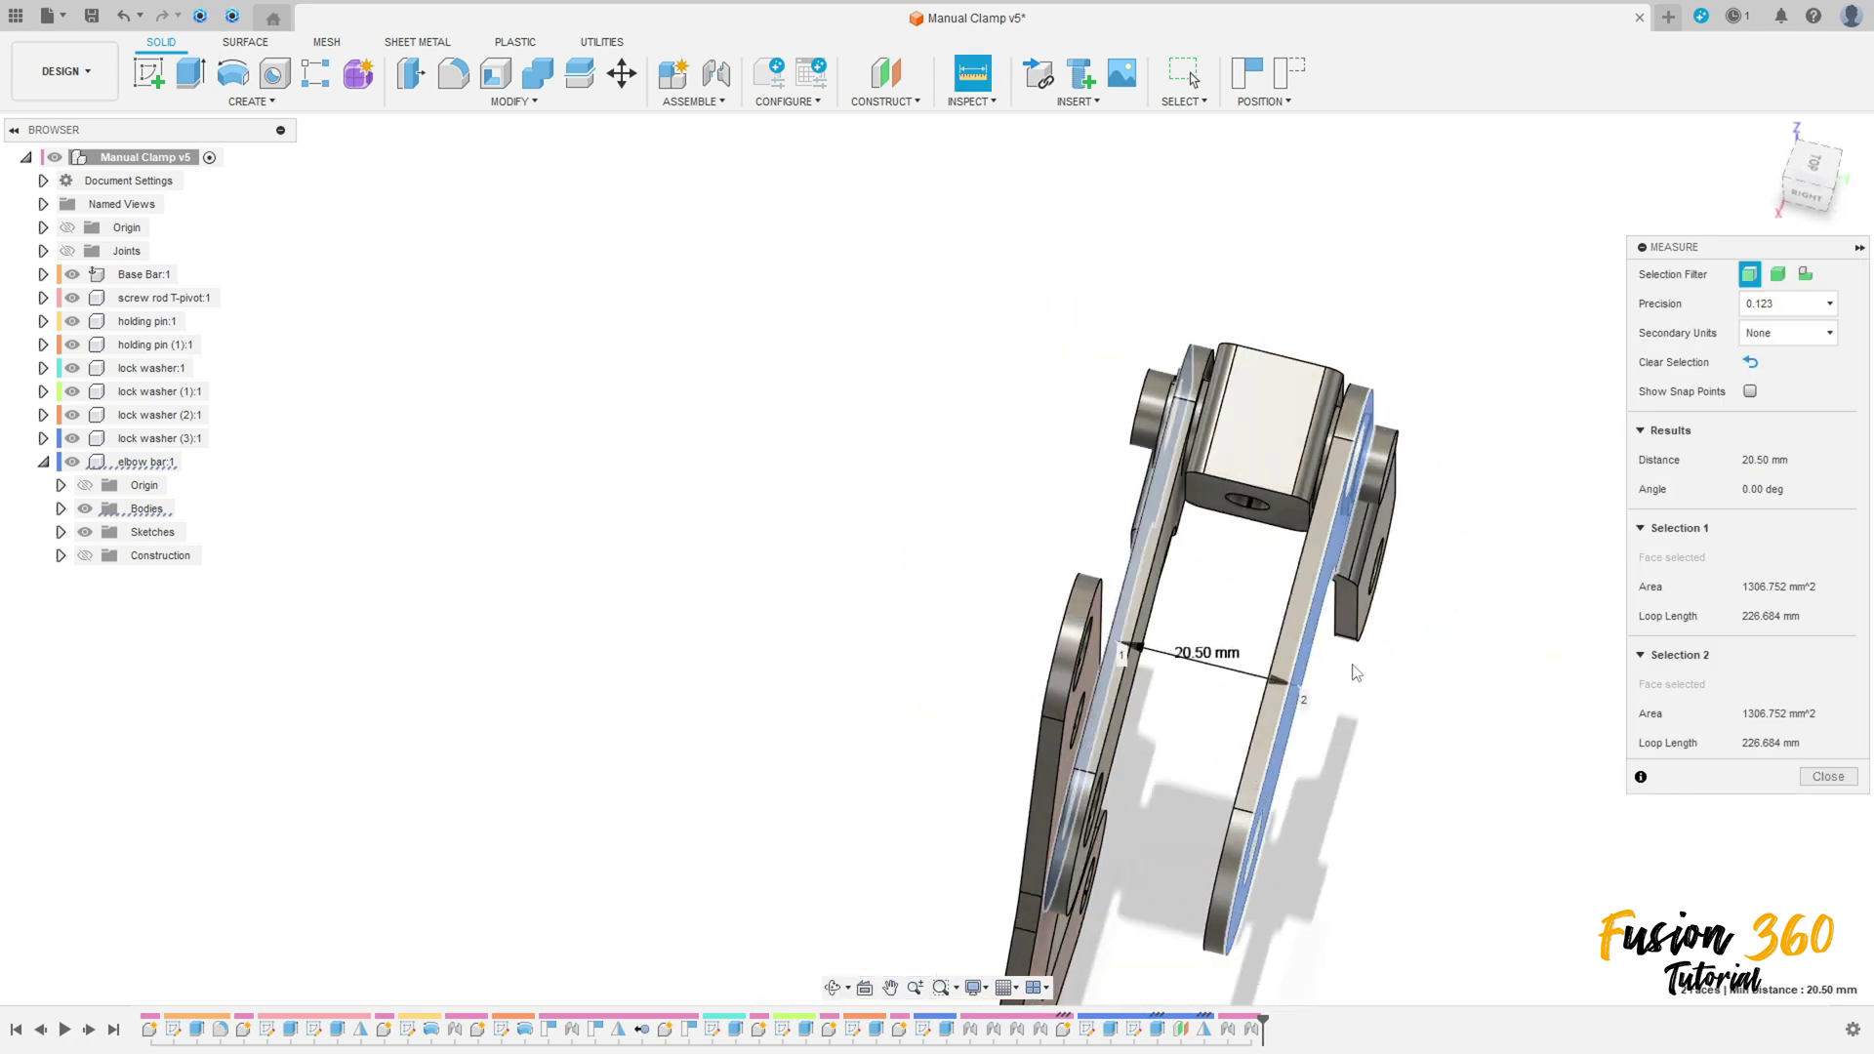
pyautogui.click(1828, 777)
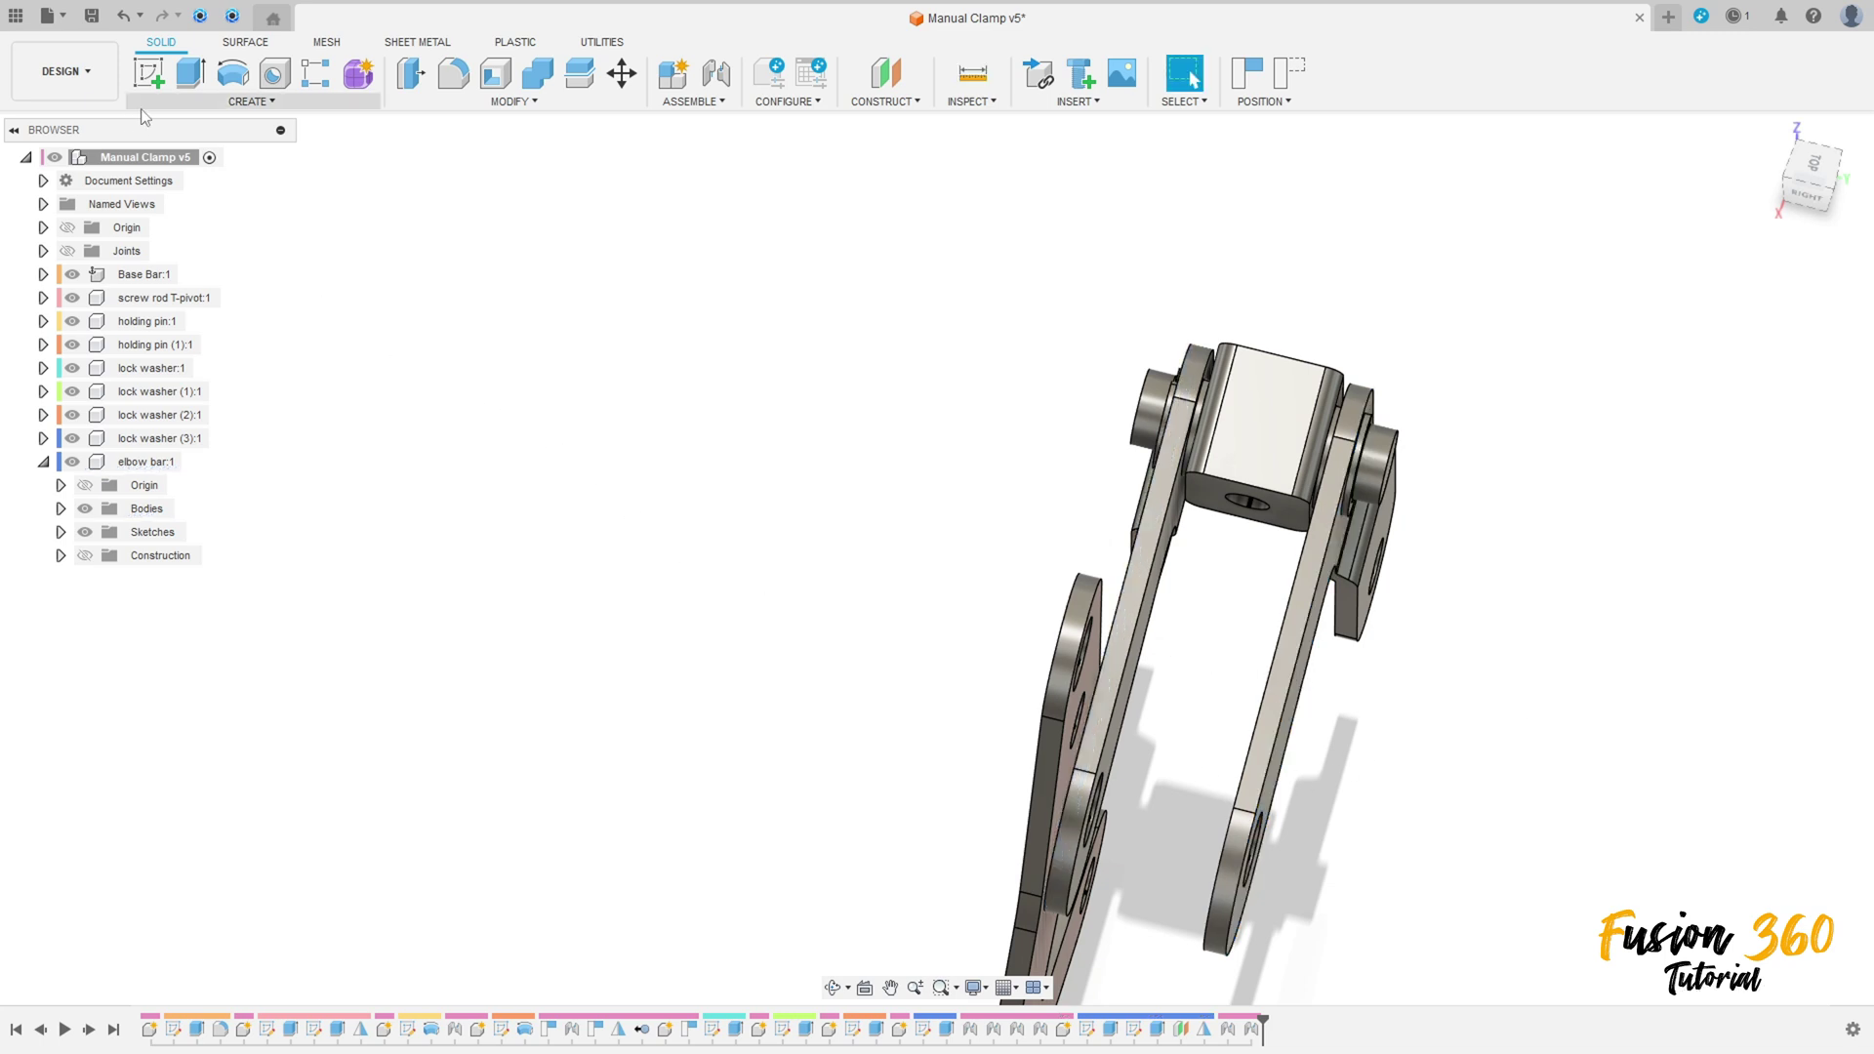